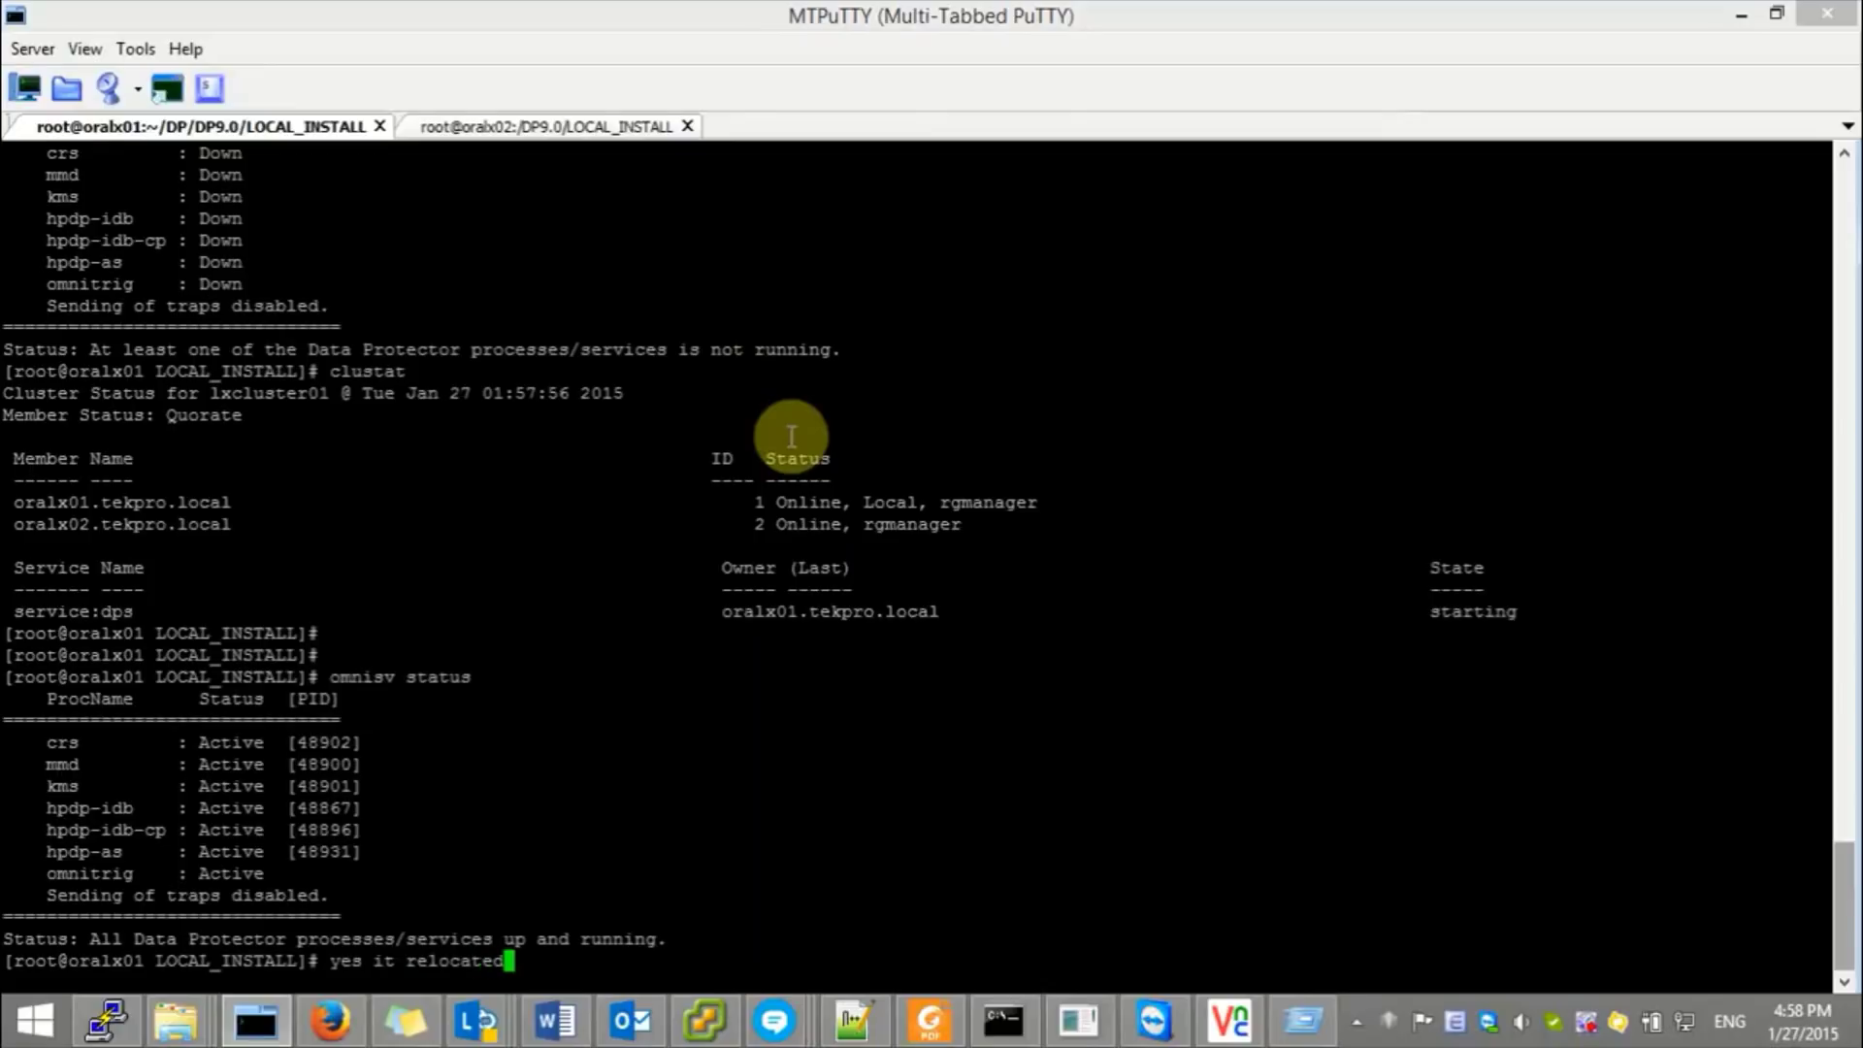
- Finish the remark "yes it relocated to node01 now.. we continue check" at the prompt and abandon it without running it
{"action": "type", "text": "to node01 now.. we co"}
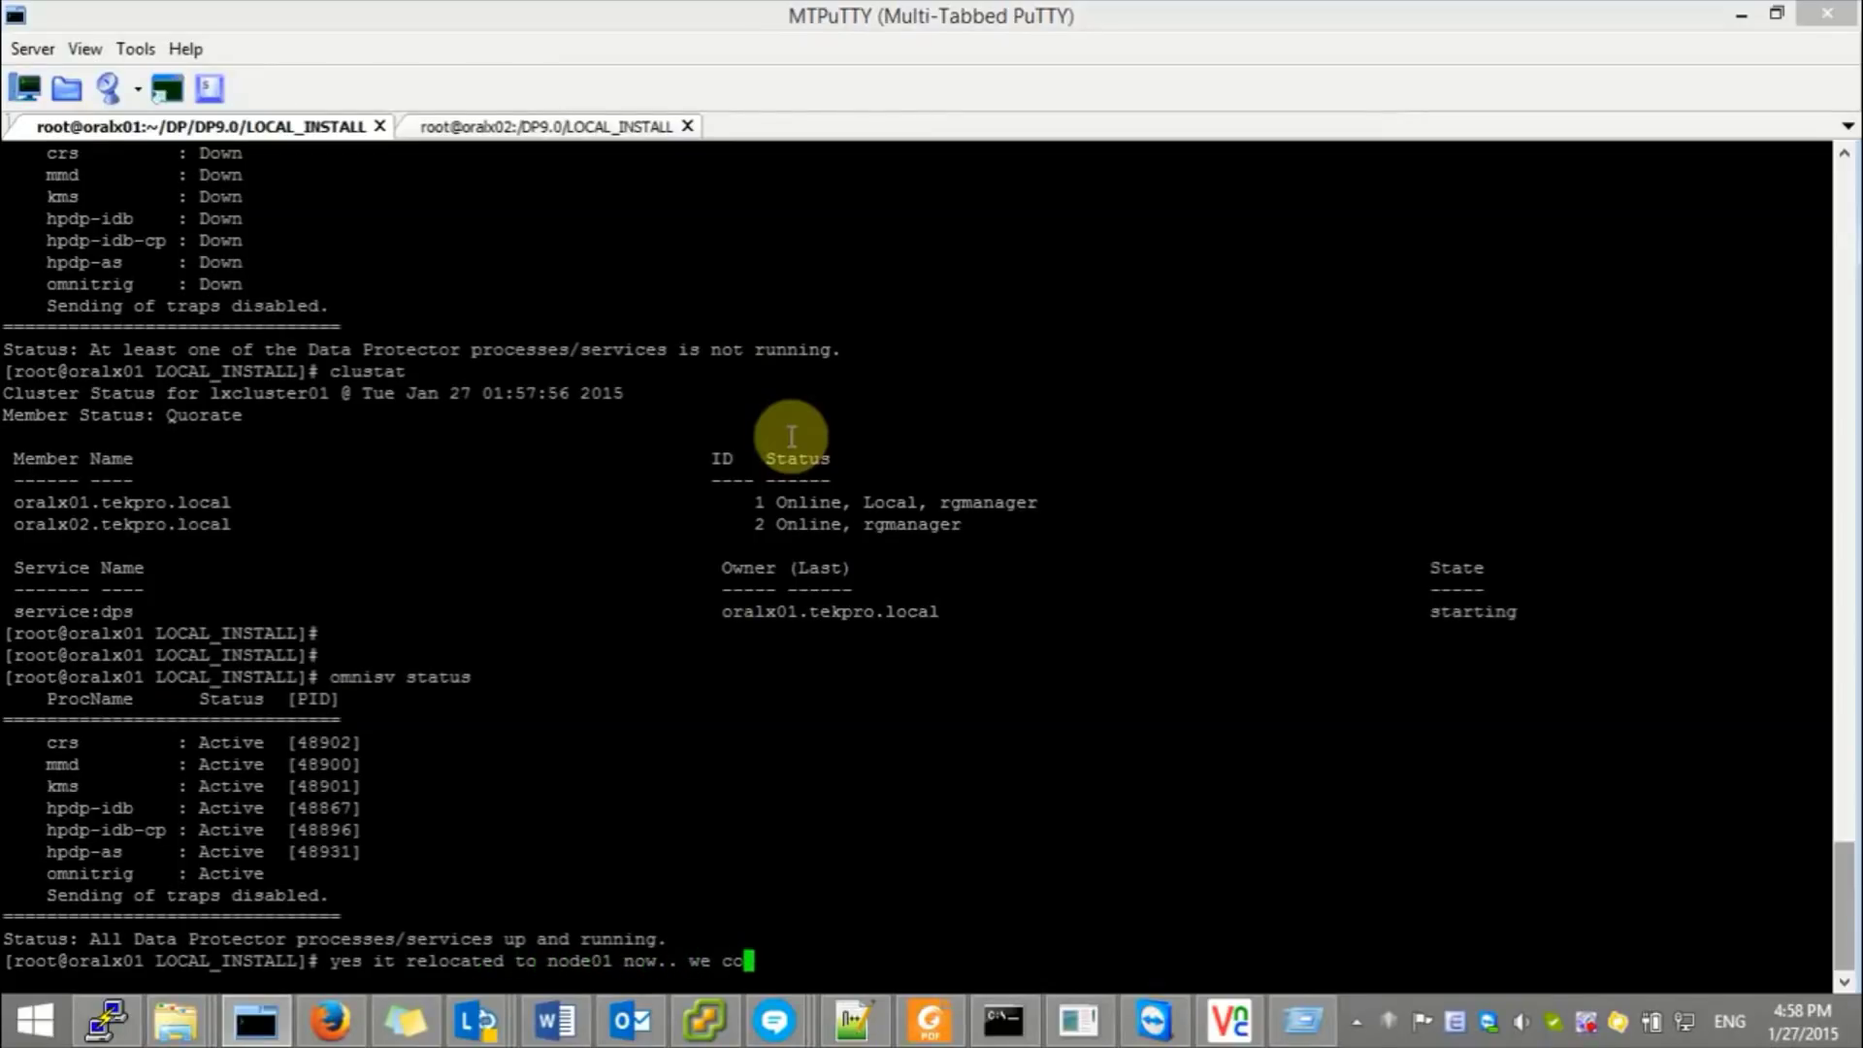
{"action": "type", "text": "ntinue check"}
{"action": "key", "text": "ctrl+c"}
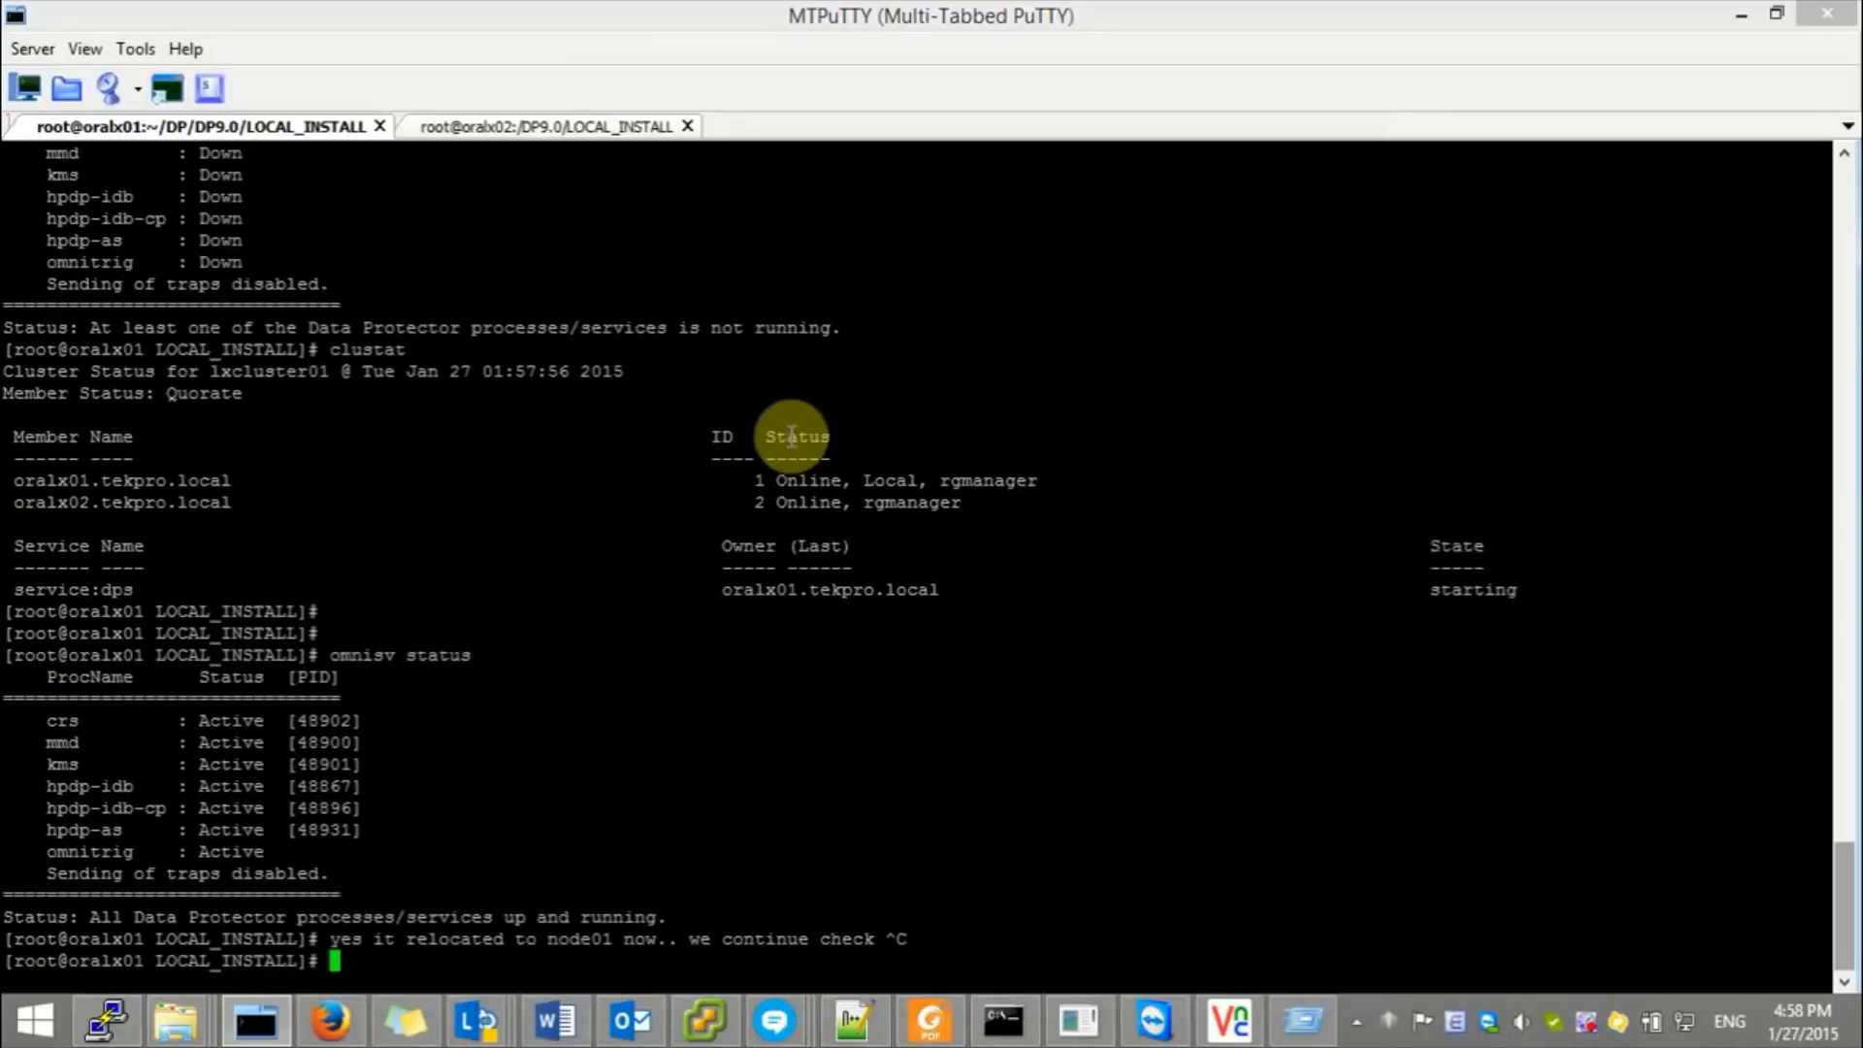
- Open /etc/opt/omni/client/cell_server in vi and delete its only line
{"action": "type", "text": "vi /etc/opt/o"}
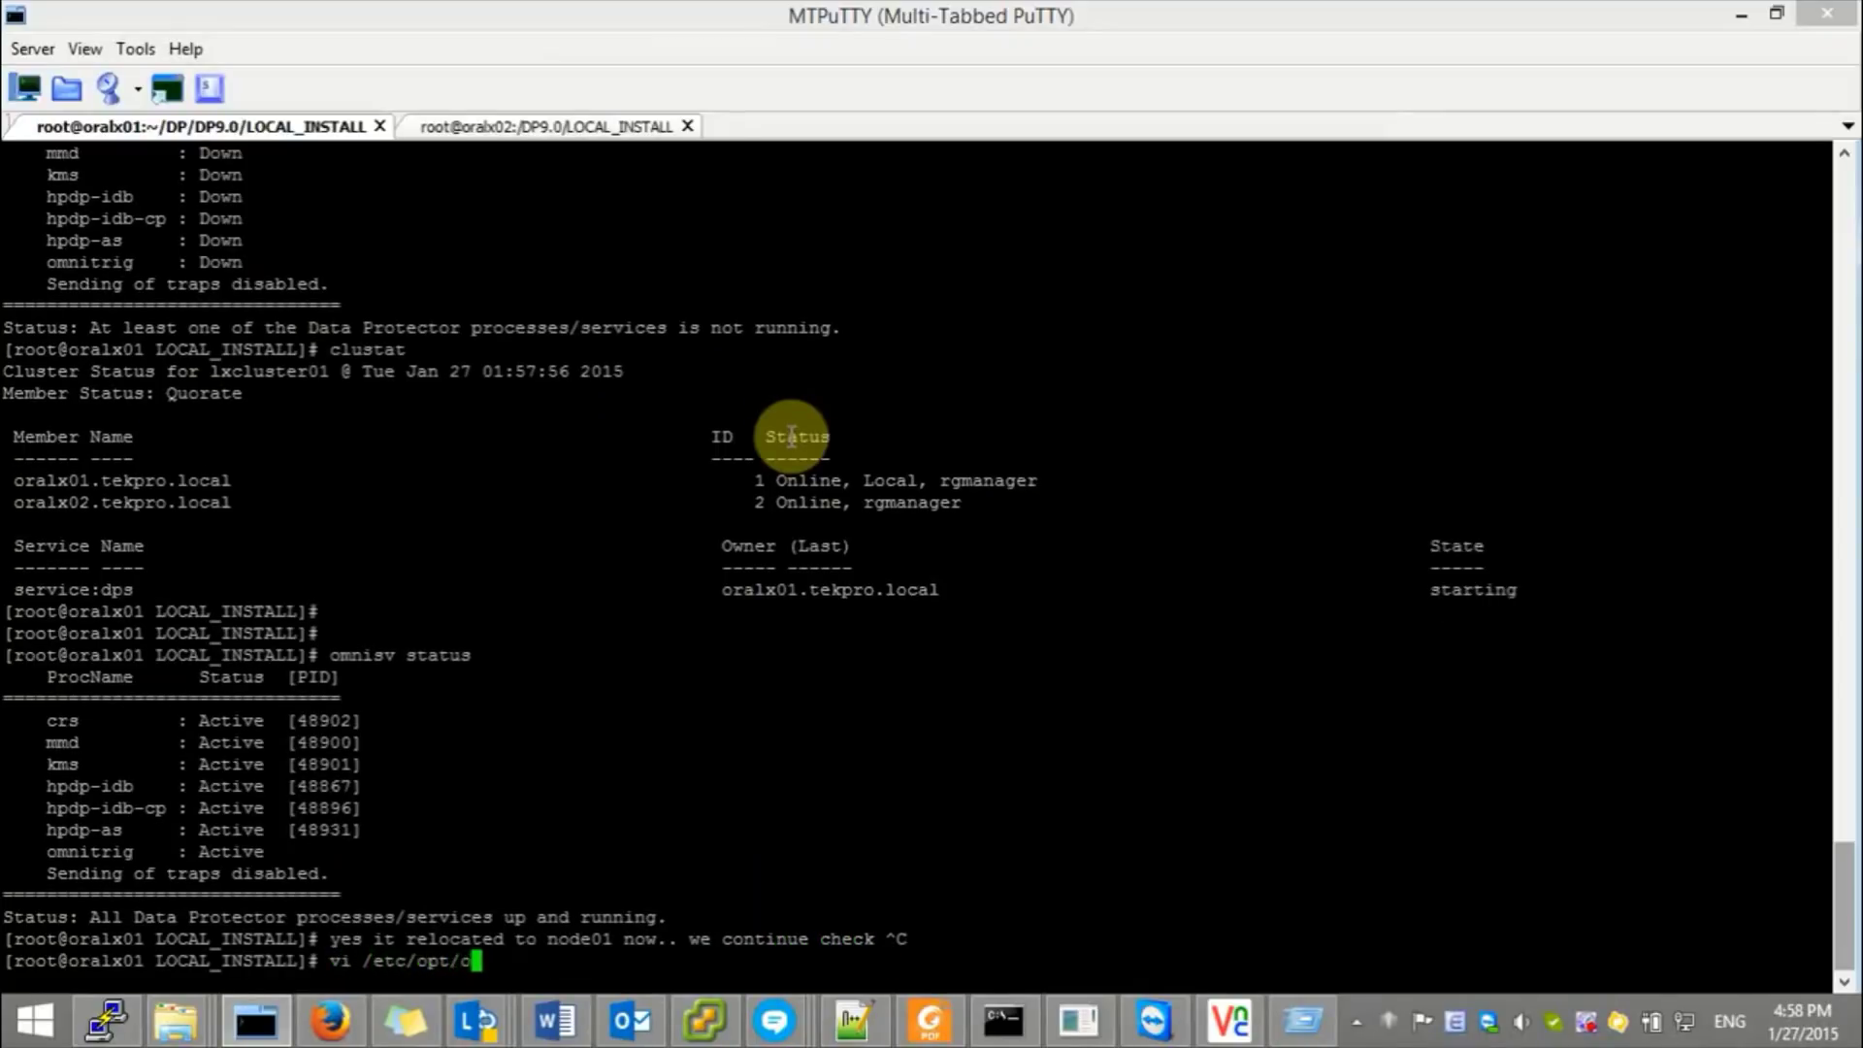
{"action": "type", "text": "mni/client/cel"}
{"action": "key", "text": "Tab"}
{"action": "key", "text": "Return"}
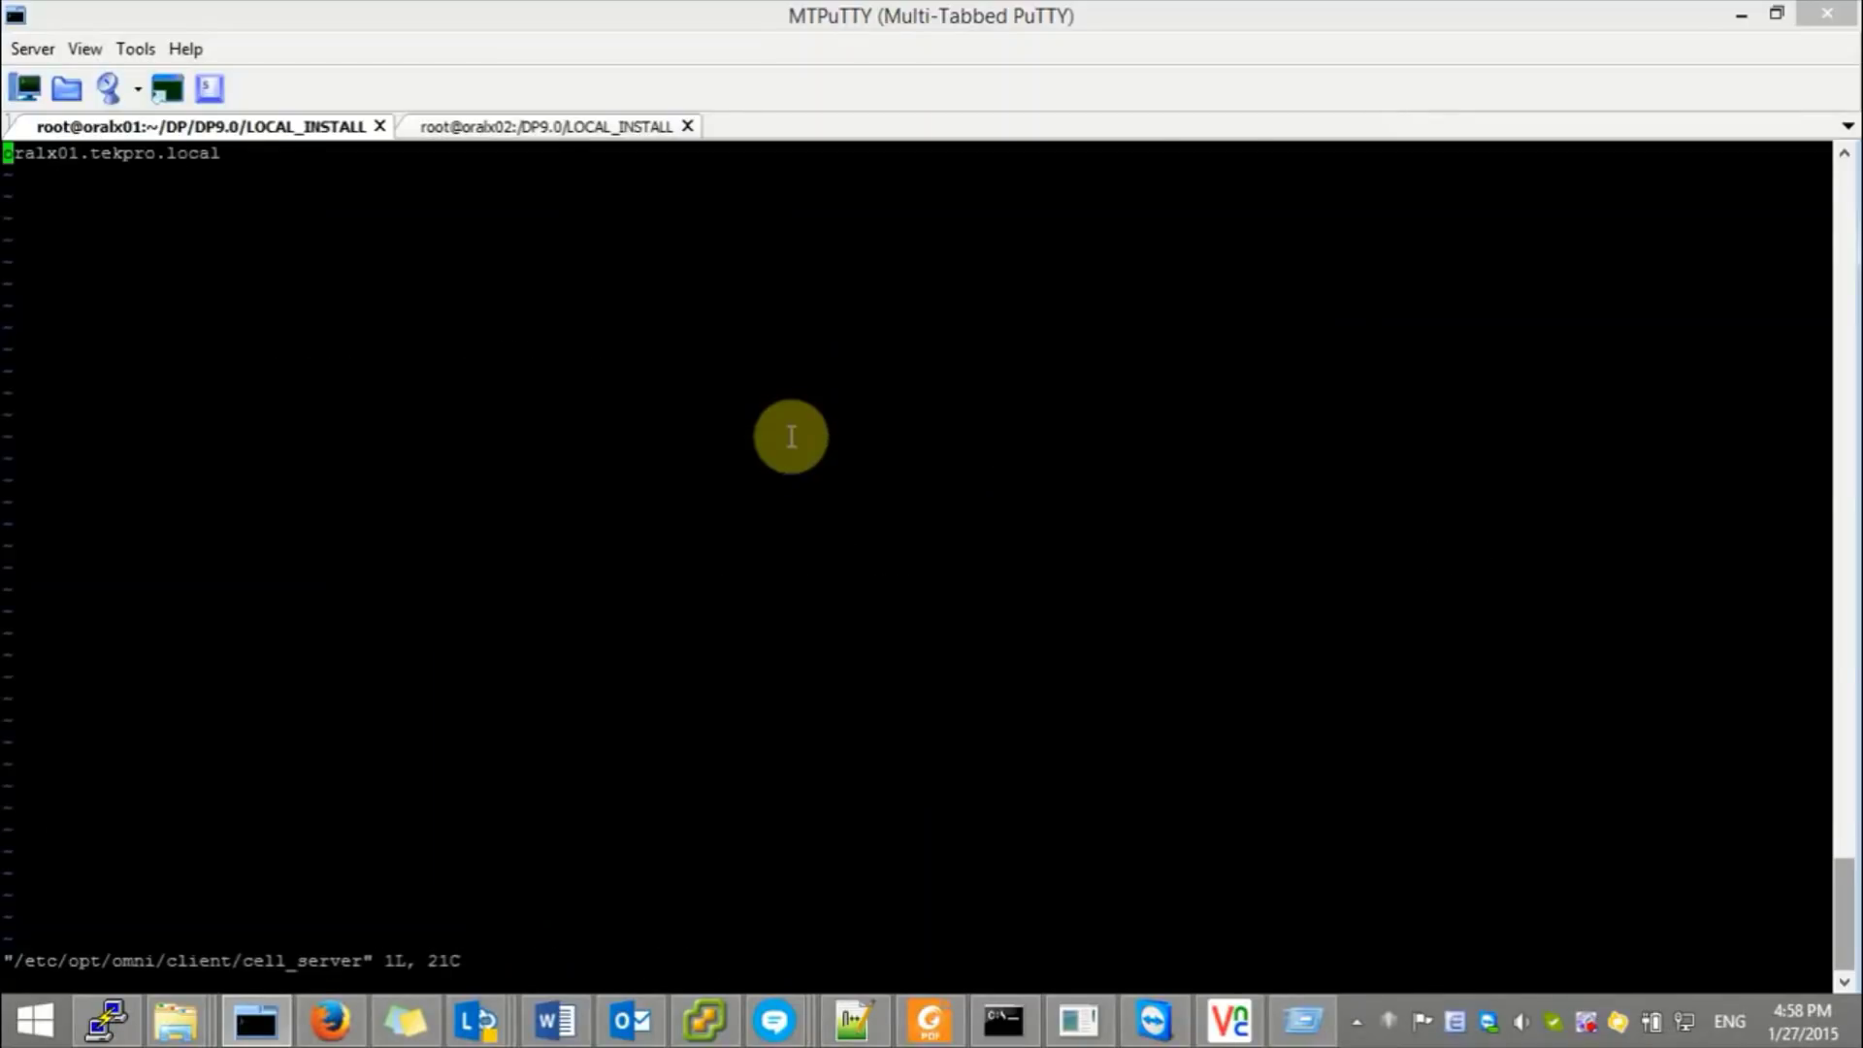
{"action": "key", "text": "d"}
{"action": "key", "text": "d"}
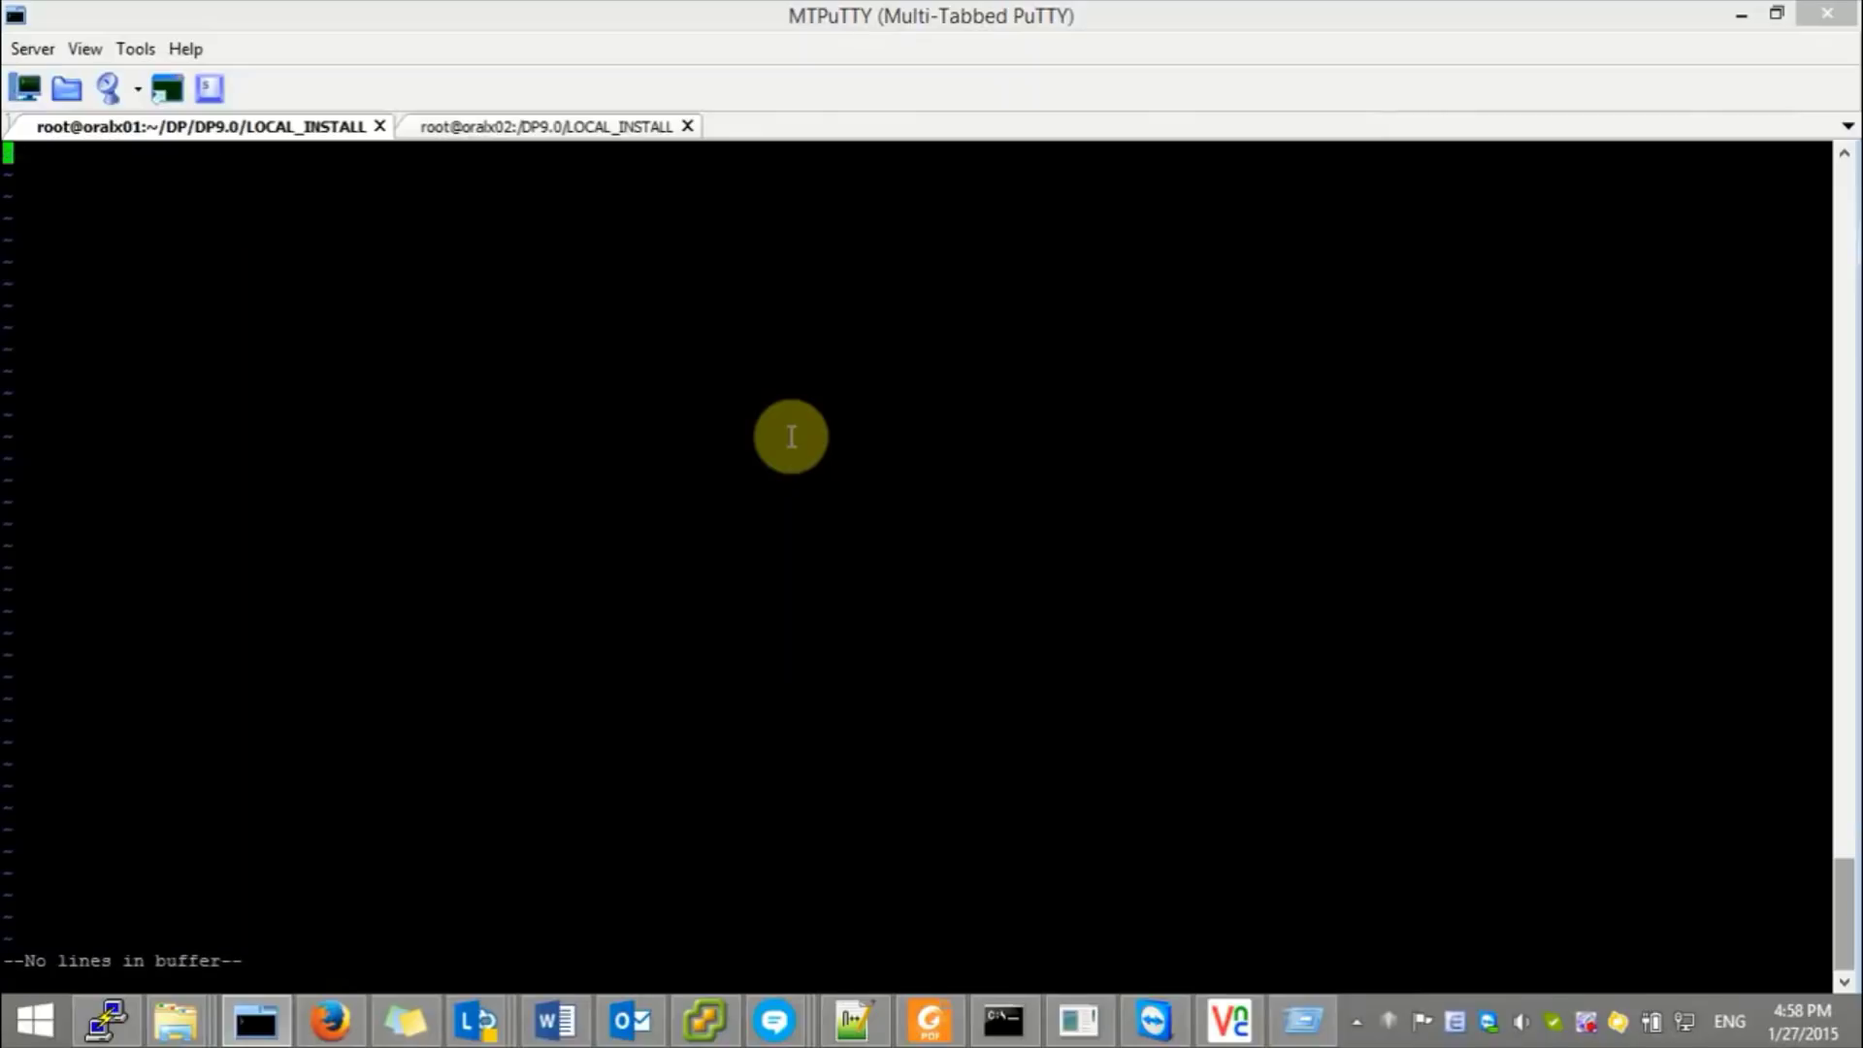
- Enter oracl01.tekpro.local as the cell server name, then save the file and exit vi
{"action": "type", "text": "ora"}
{"action": "key", "text": "BackSpace"}
{"action": "key", "text": "BackSpace"}
{"action": "key", "text": "BackSpace"}
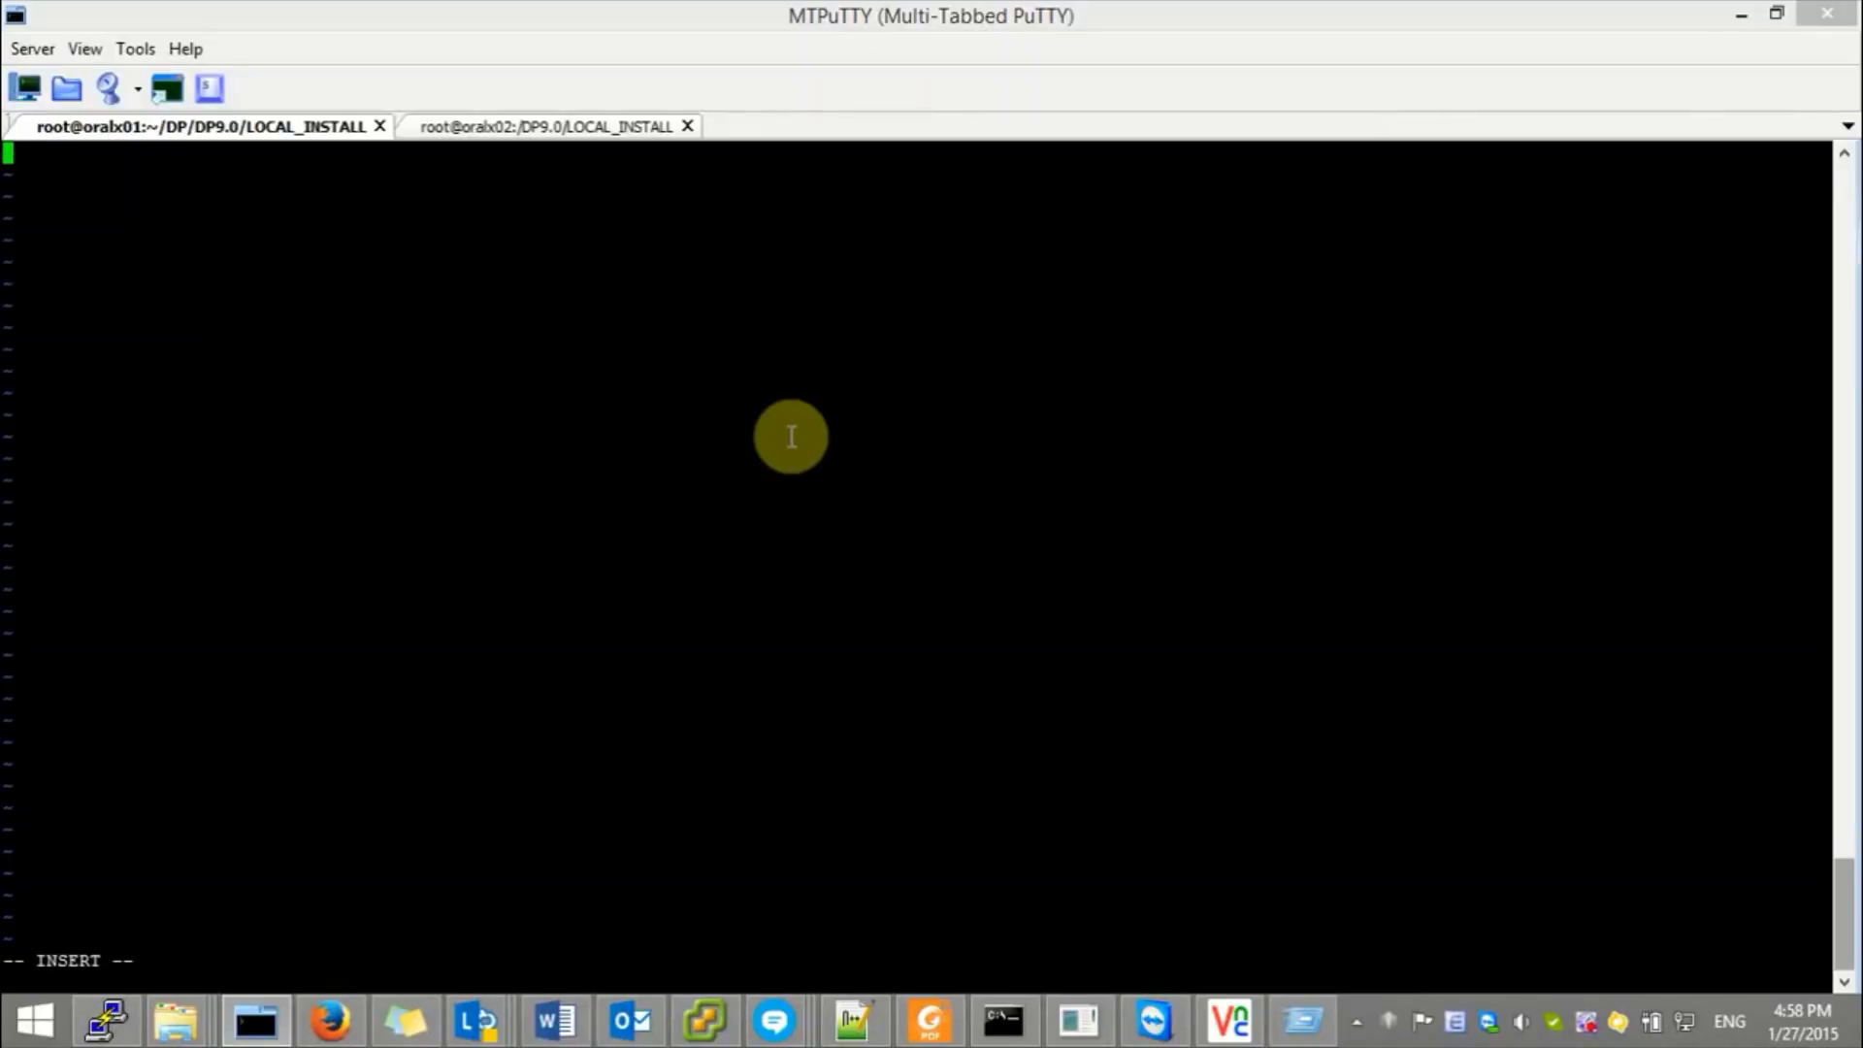
{"action": "key", "text": "Insert"}
{"action": "type", "text": "oracl"}
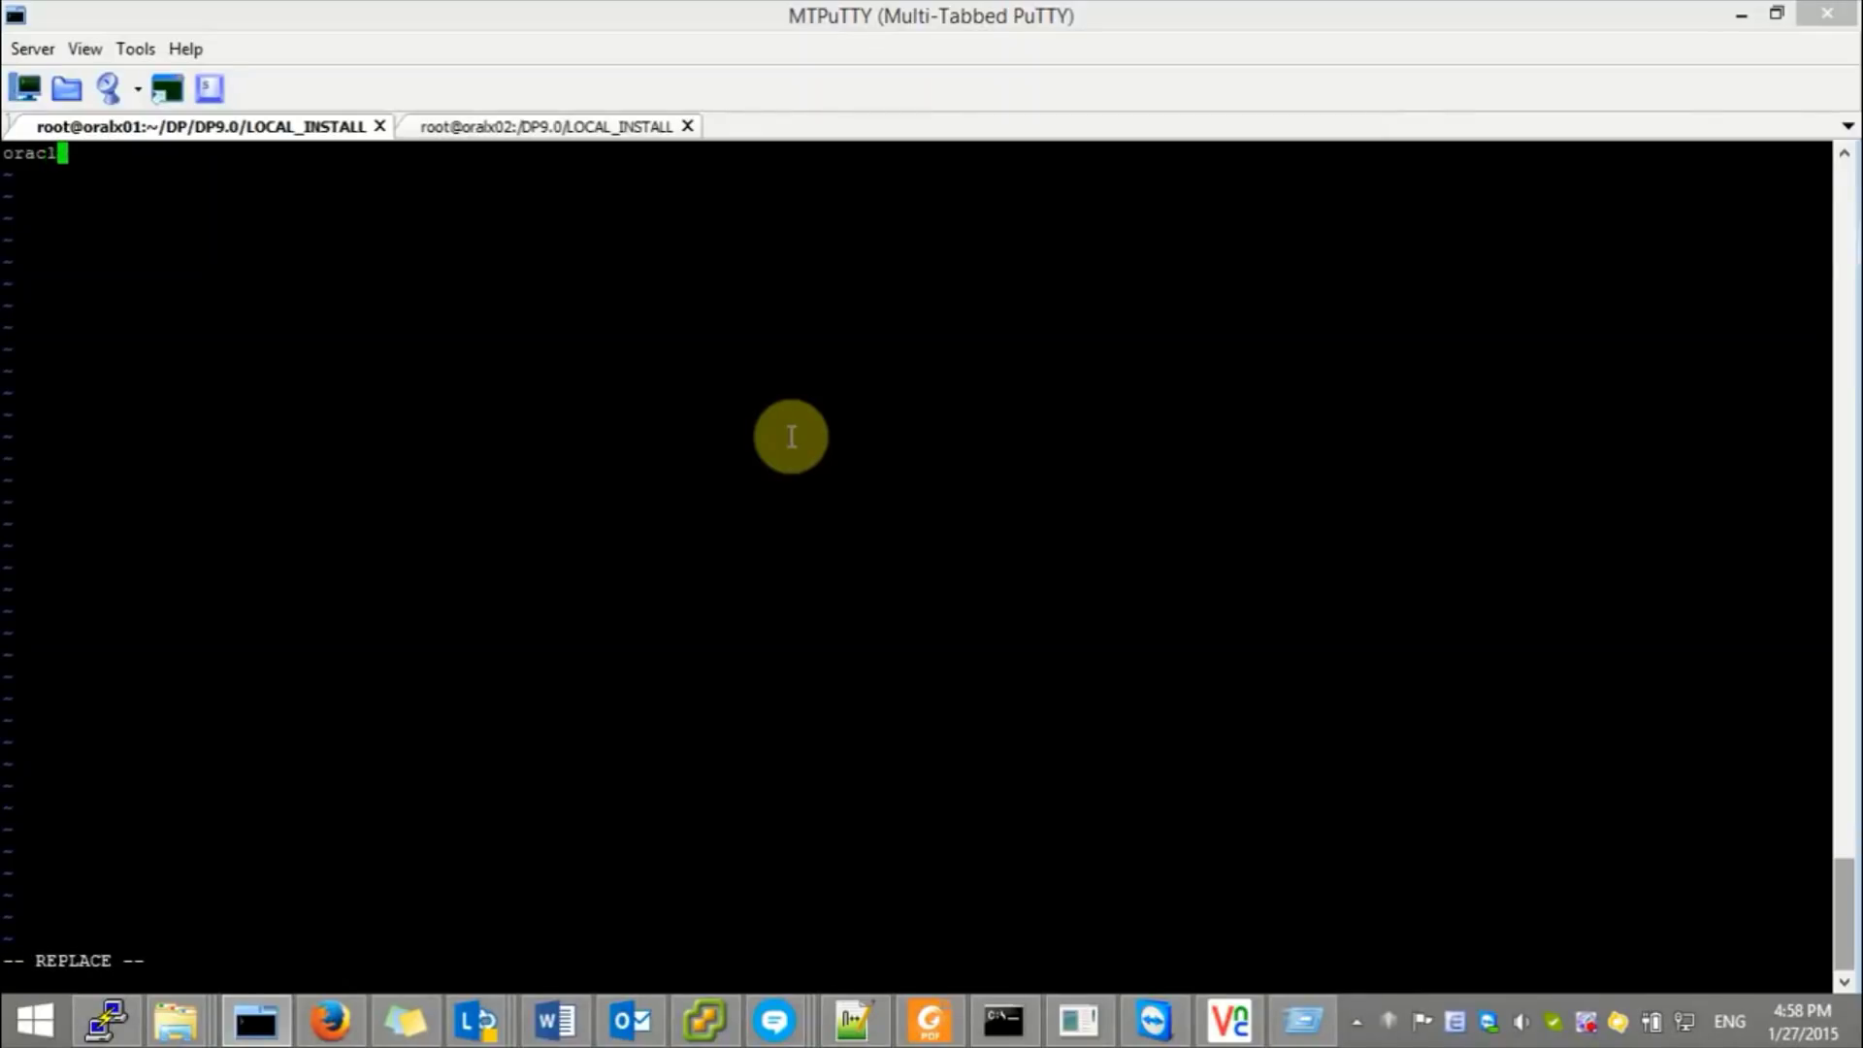
{"action": "type", "text": "01.tekpro.local"}
{"action": "key", "text": "Escape"}
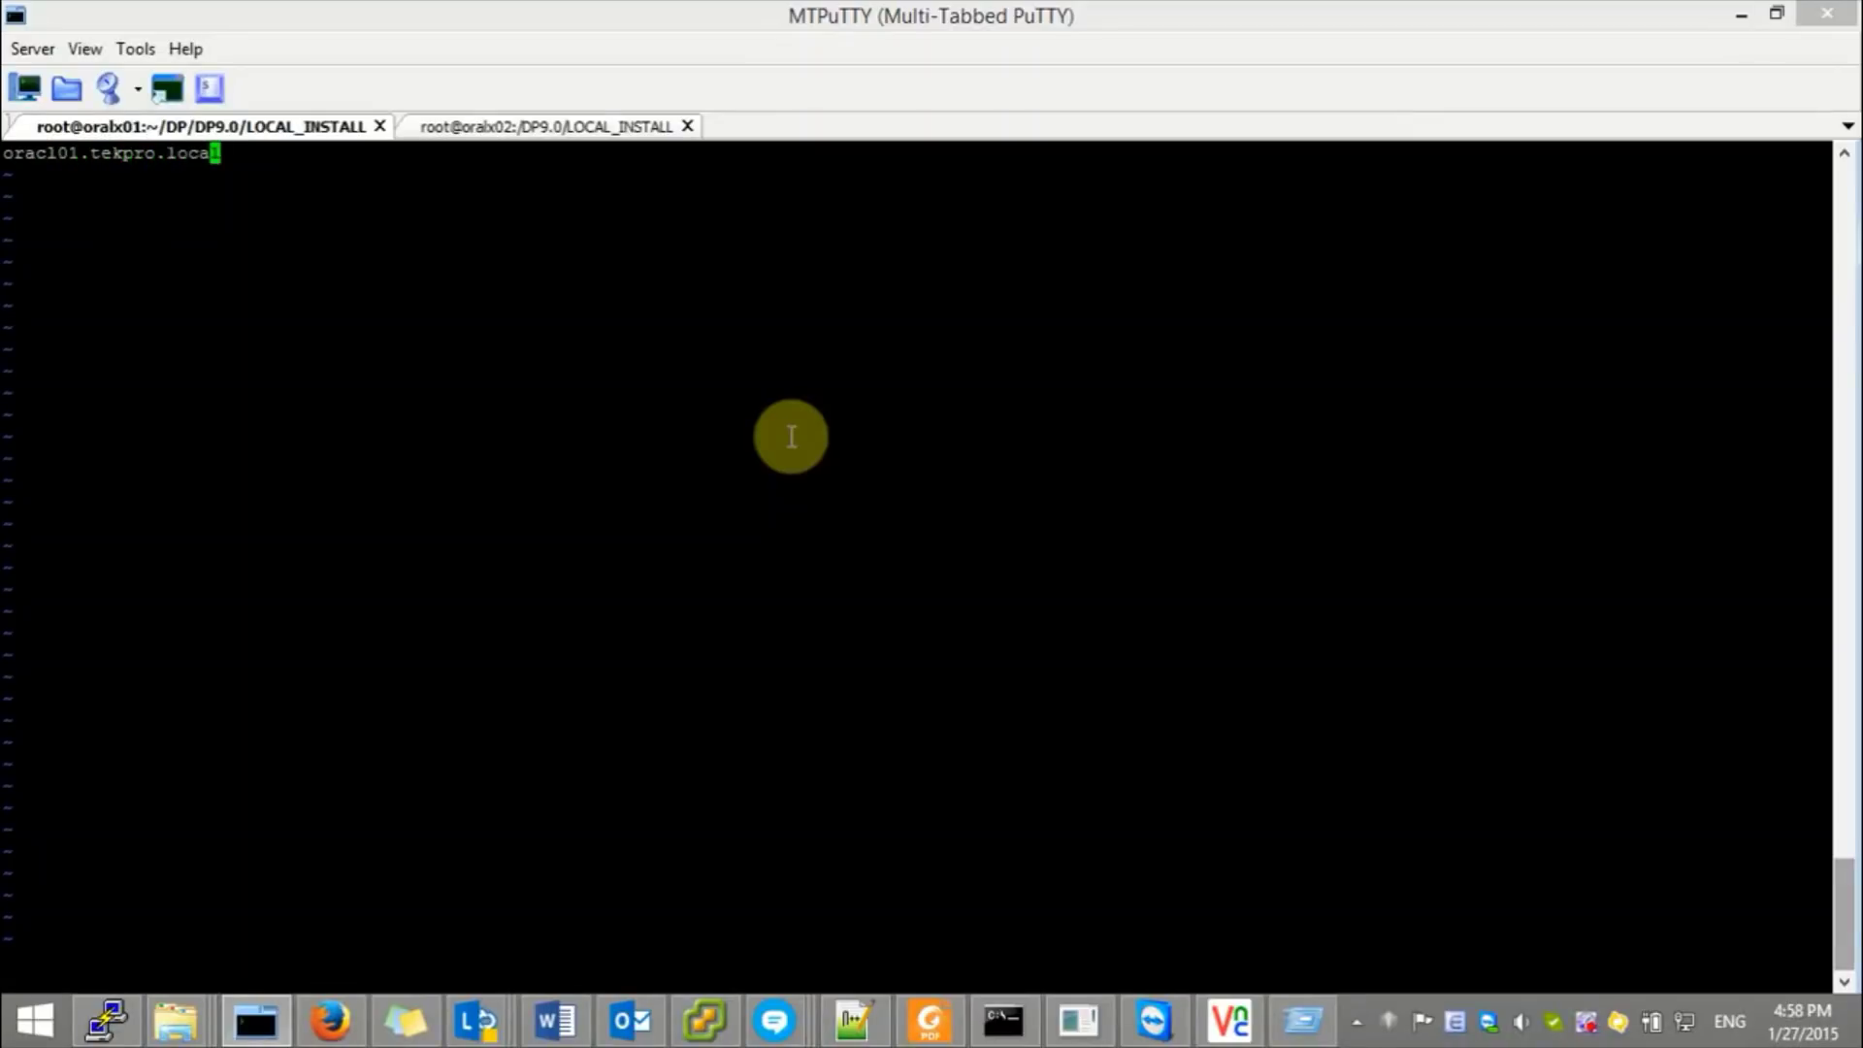
{"action": "type", "text": ":wq"}
{"action": "key", "text": "Return"}
{"action": "key", "text": "Return"}
{"action": "key", "text": "Return"}
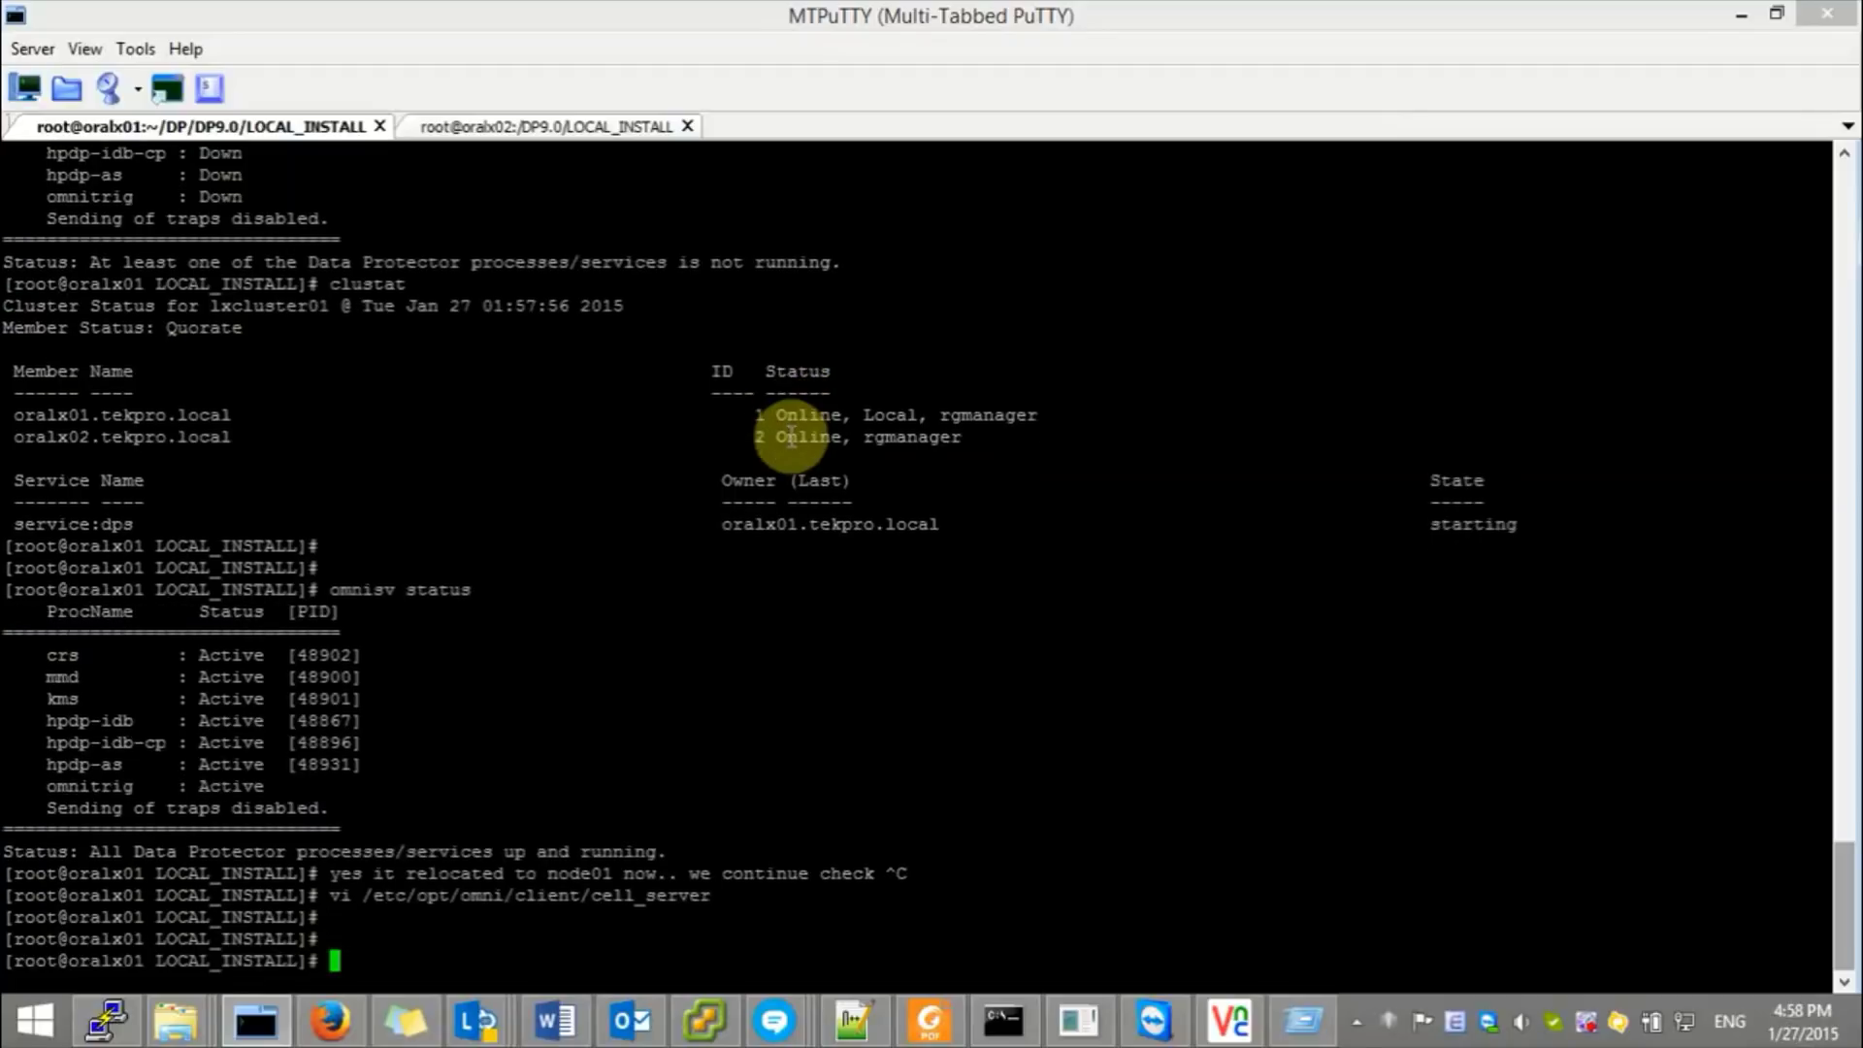
- Write the remark "remember to check cell_server and IDB catalog at 2 nodes then.." at the prompt and abandon it unexecuted
{"action": "type", "text": "remember to check c"}
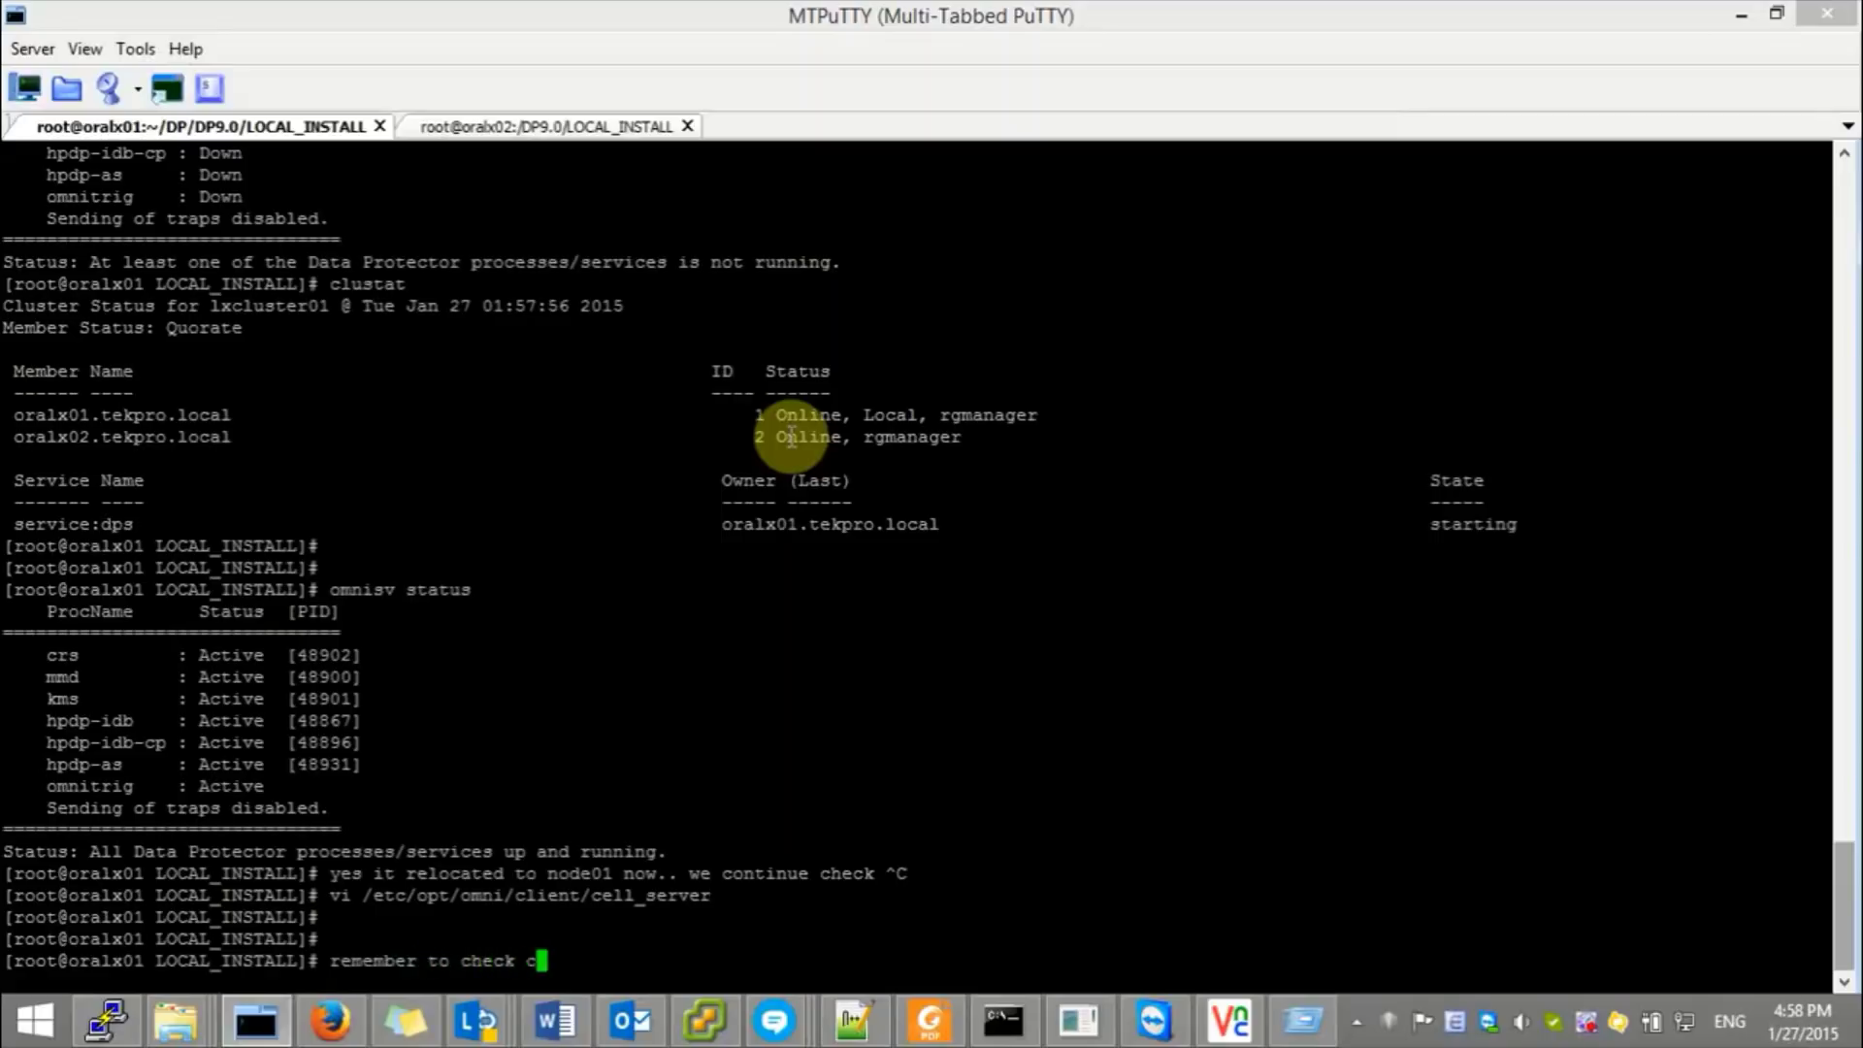
{"action": "type", "text": "ell_server and IDB"}
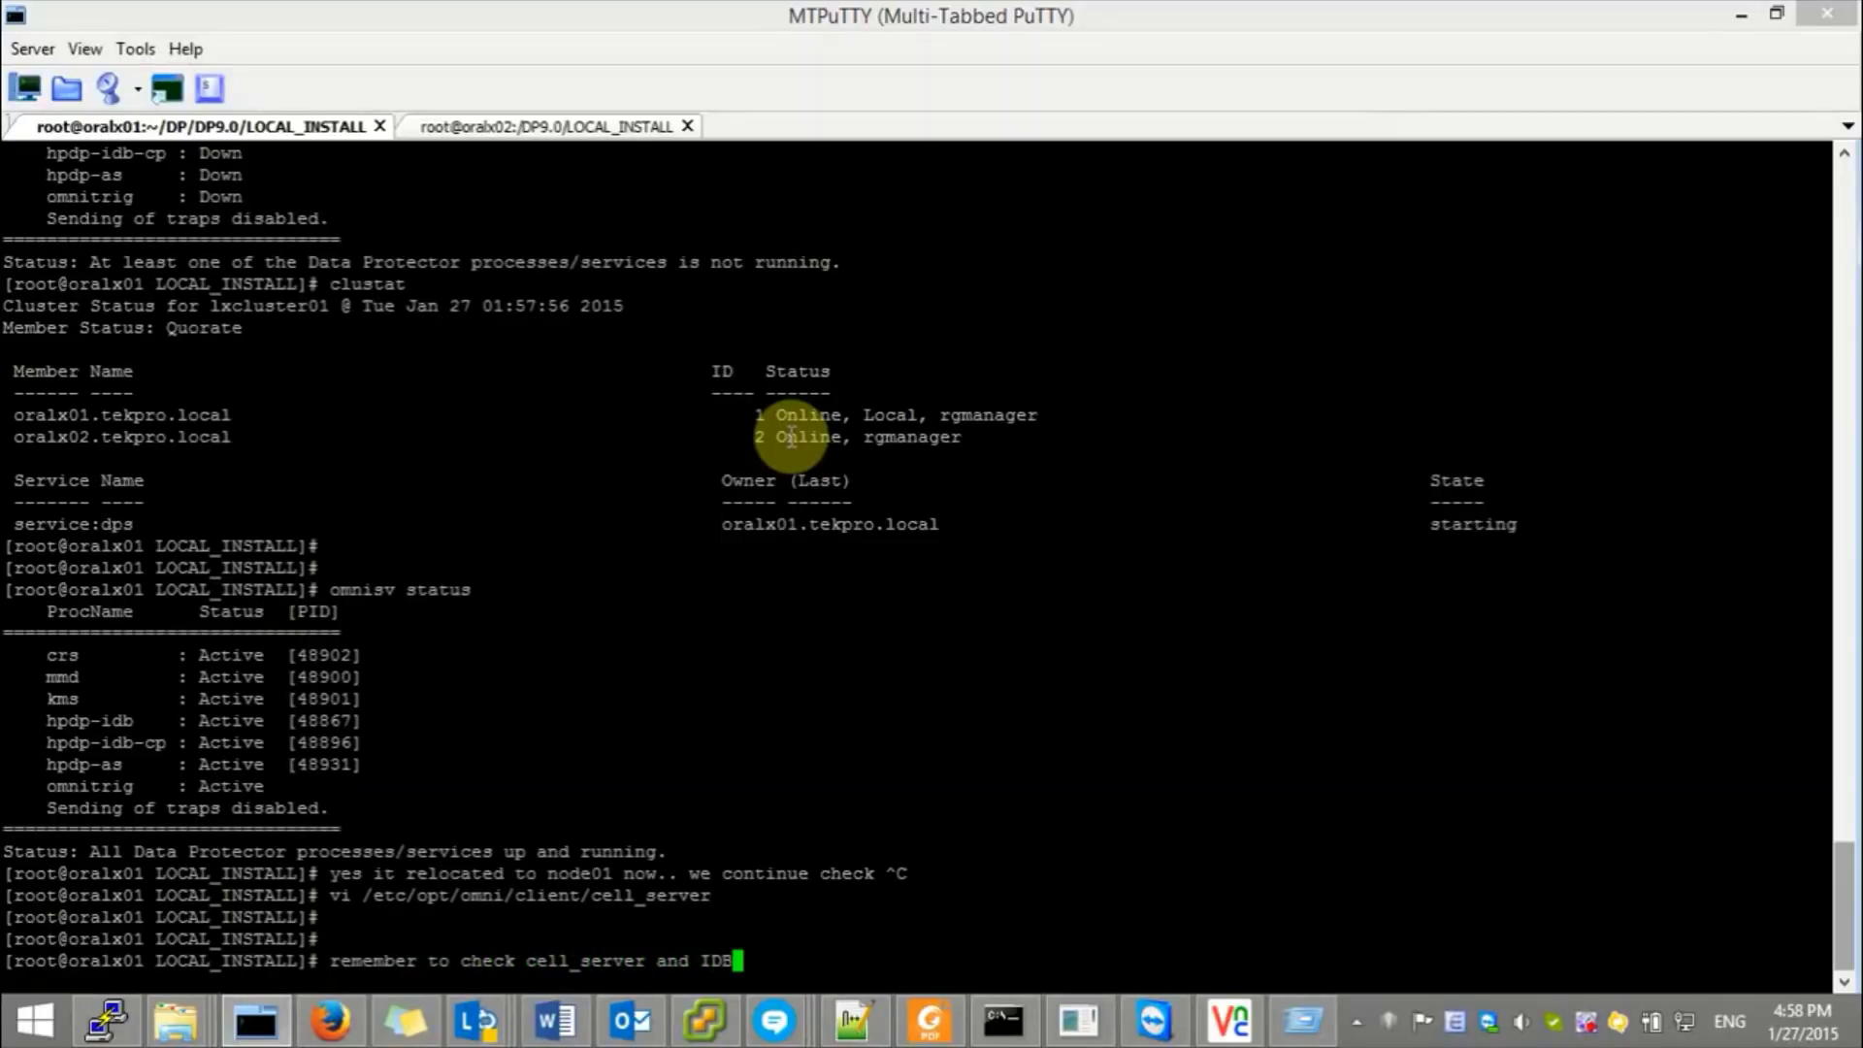
{"action": "type", "text": " catalog at 2 nodes"}
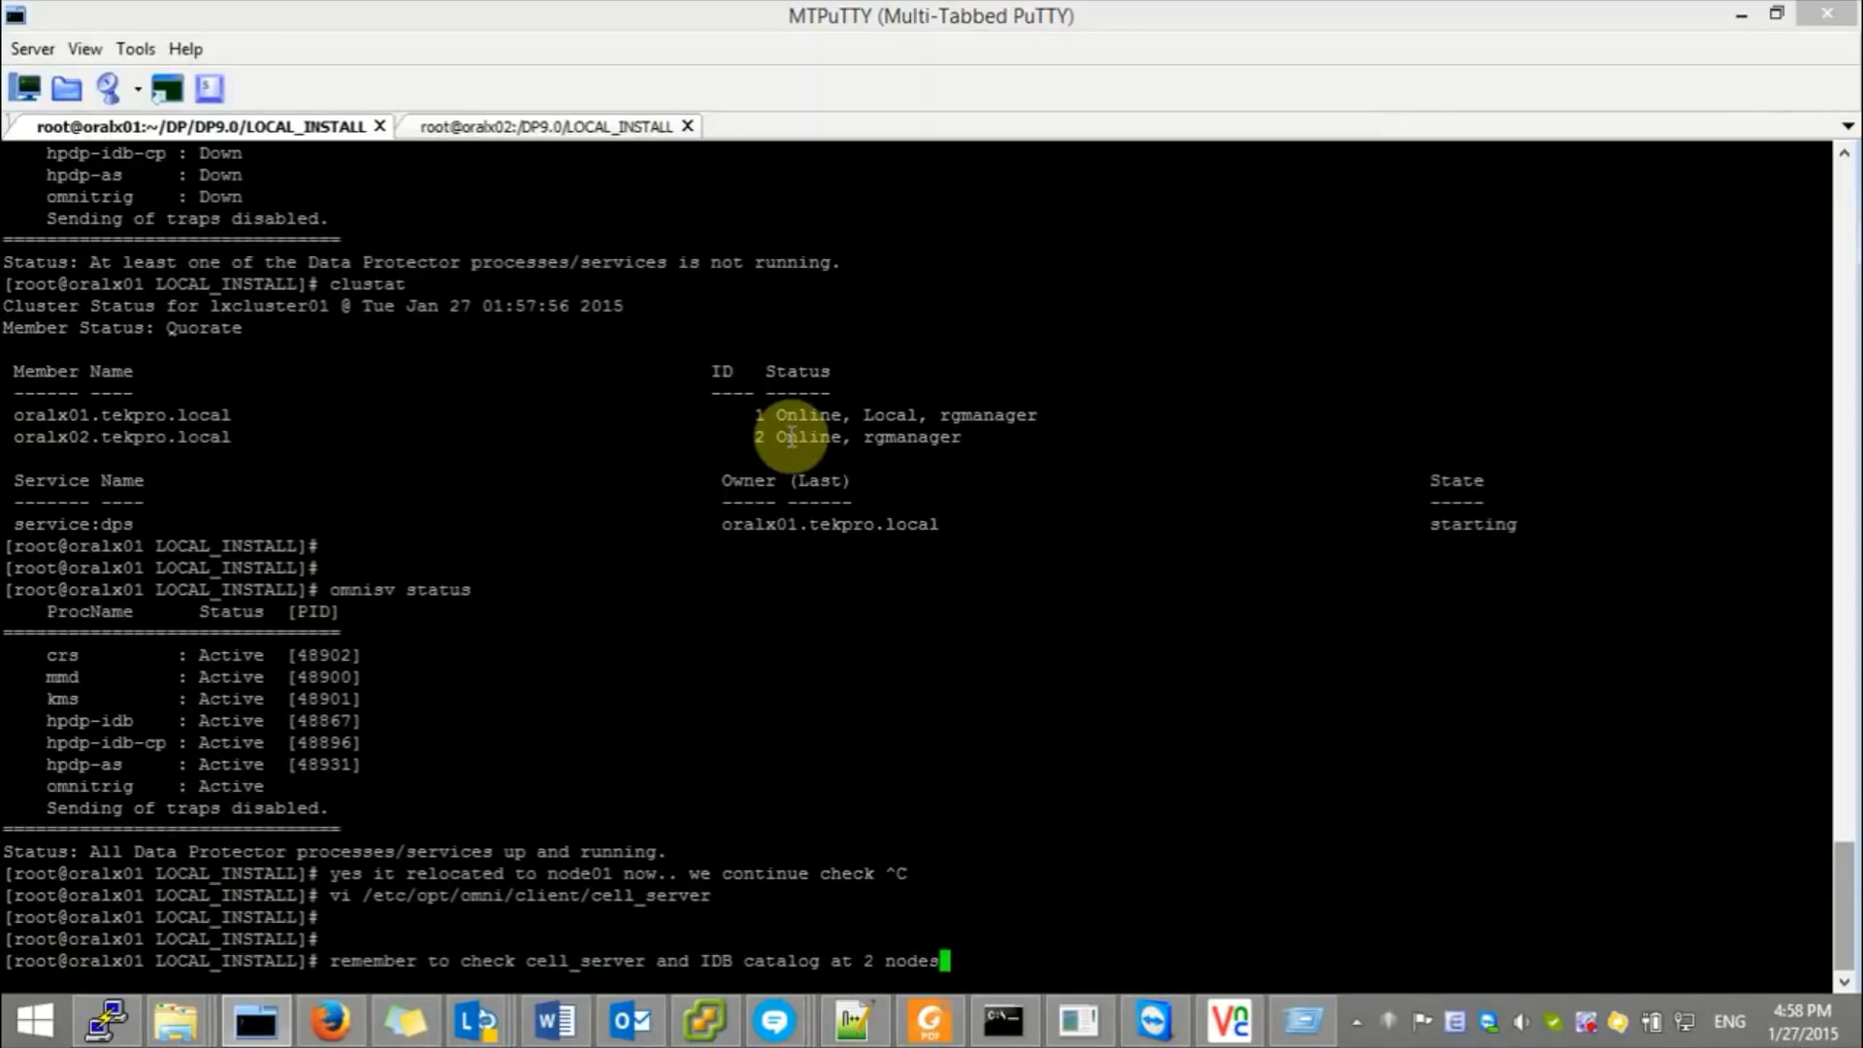
{"action": "type", "text": " then.."}
{"action": "key", "text": "ctrl+c"}
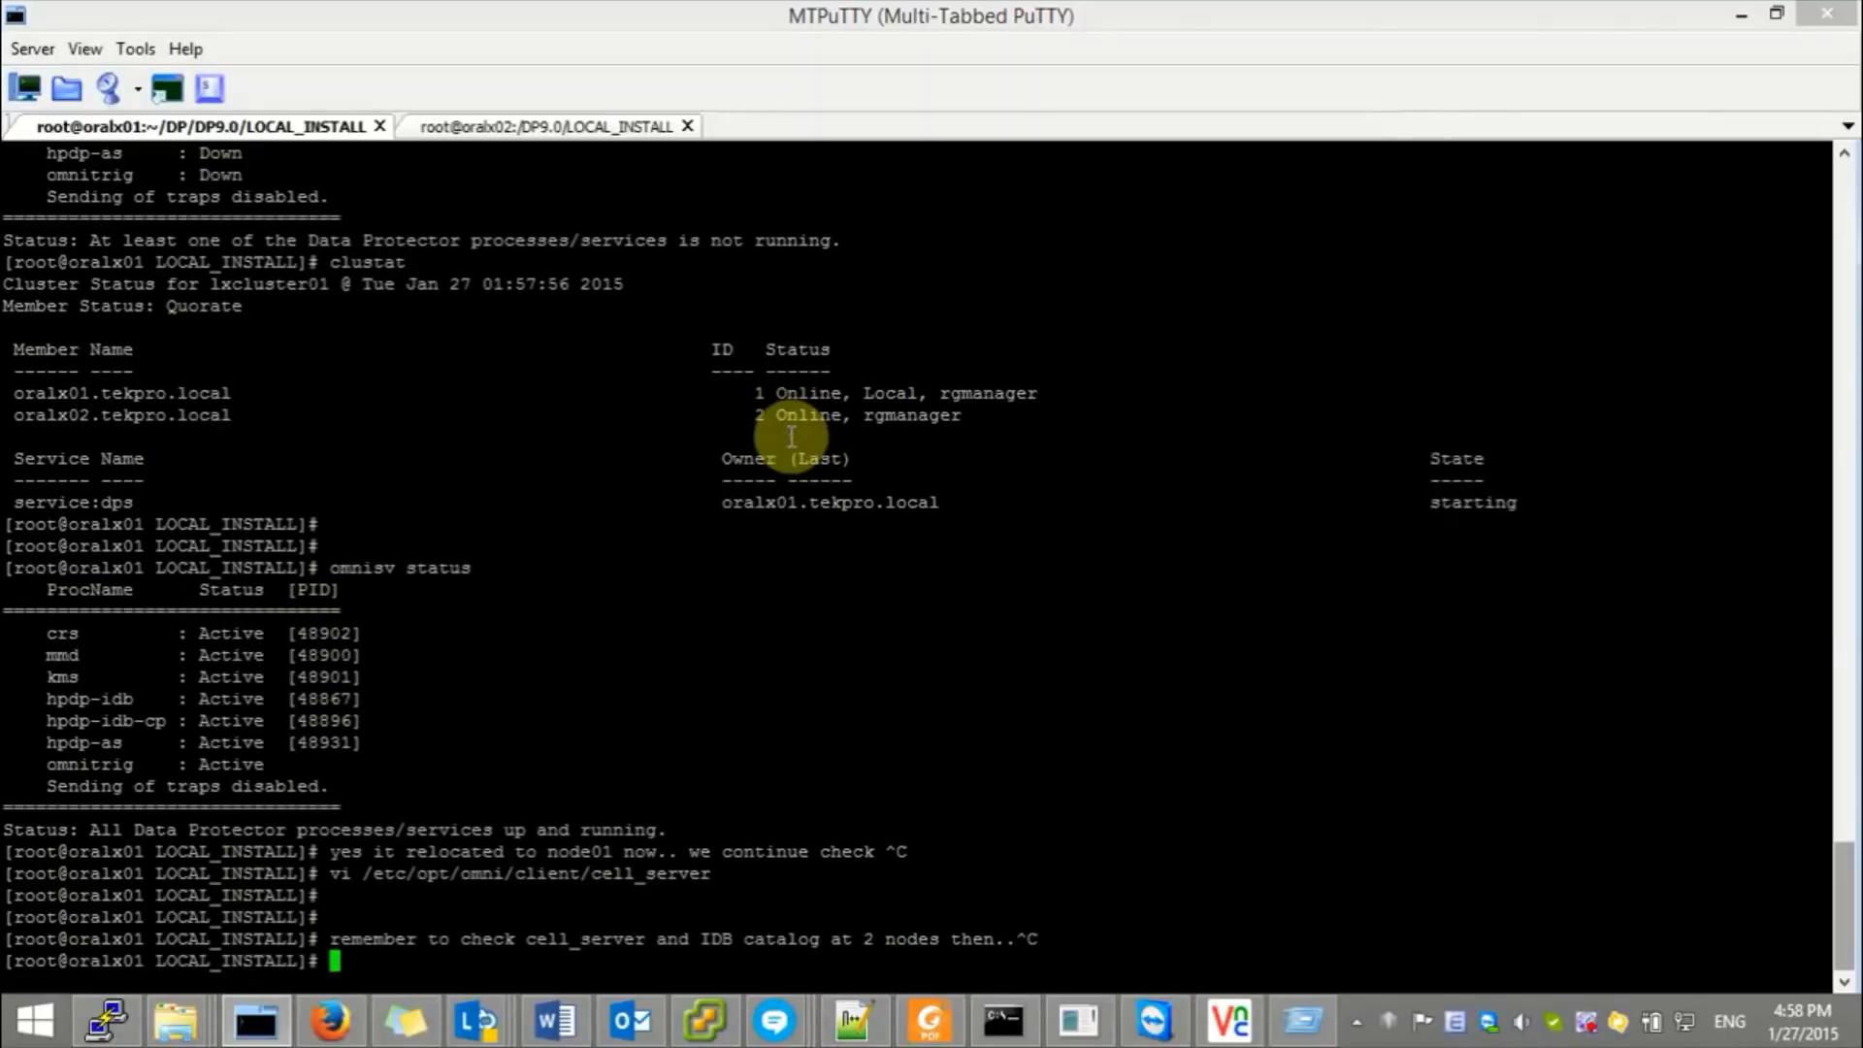
- Write the remark "this is we are doing manually.. have scripts to do that but i dont want" and abandon it unexecuted
{"action": "type", "text": "this is we are doing "}
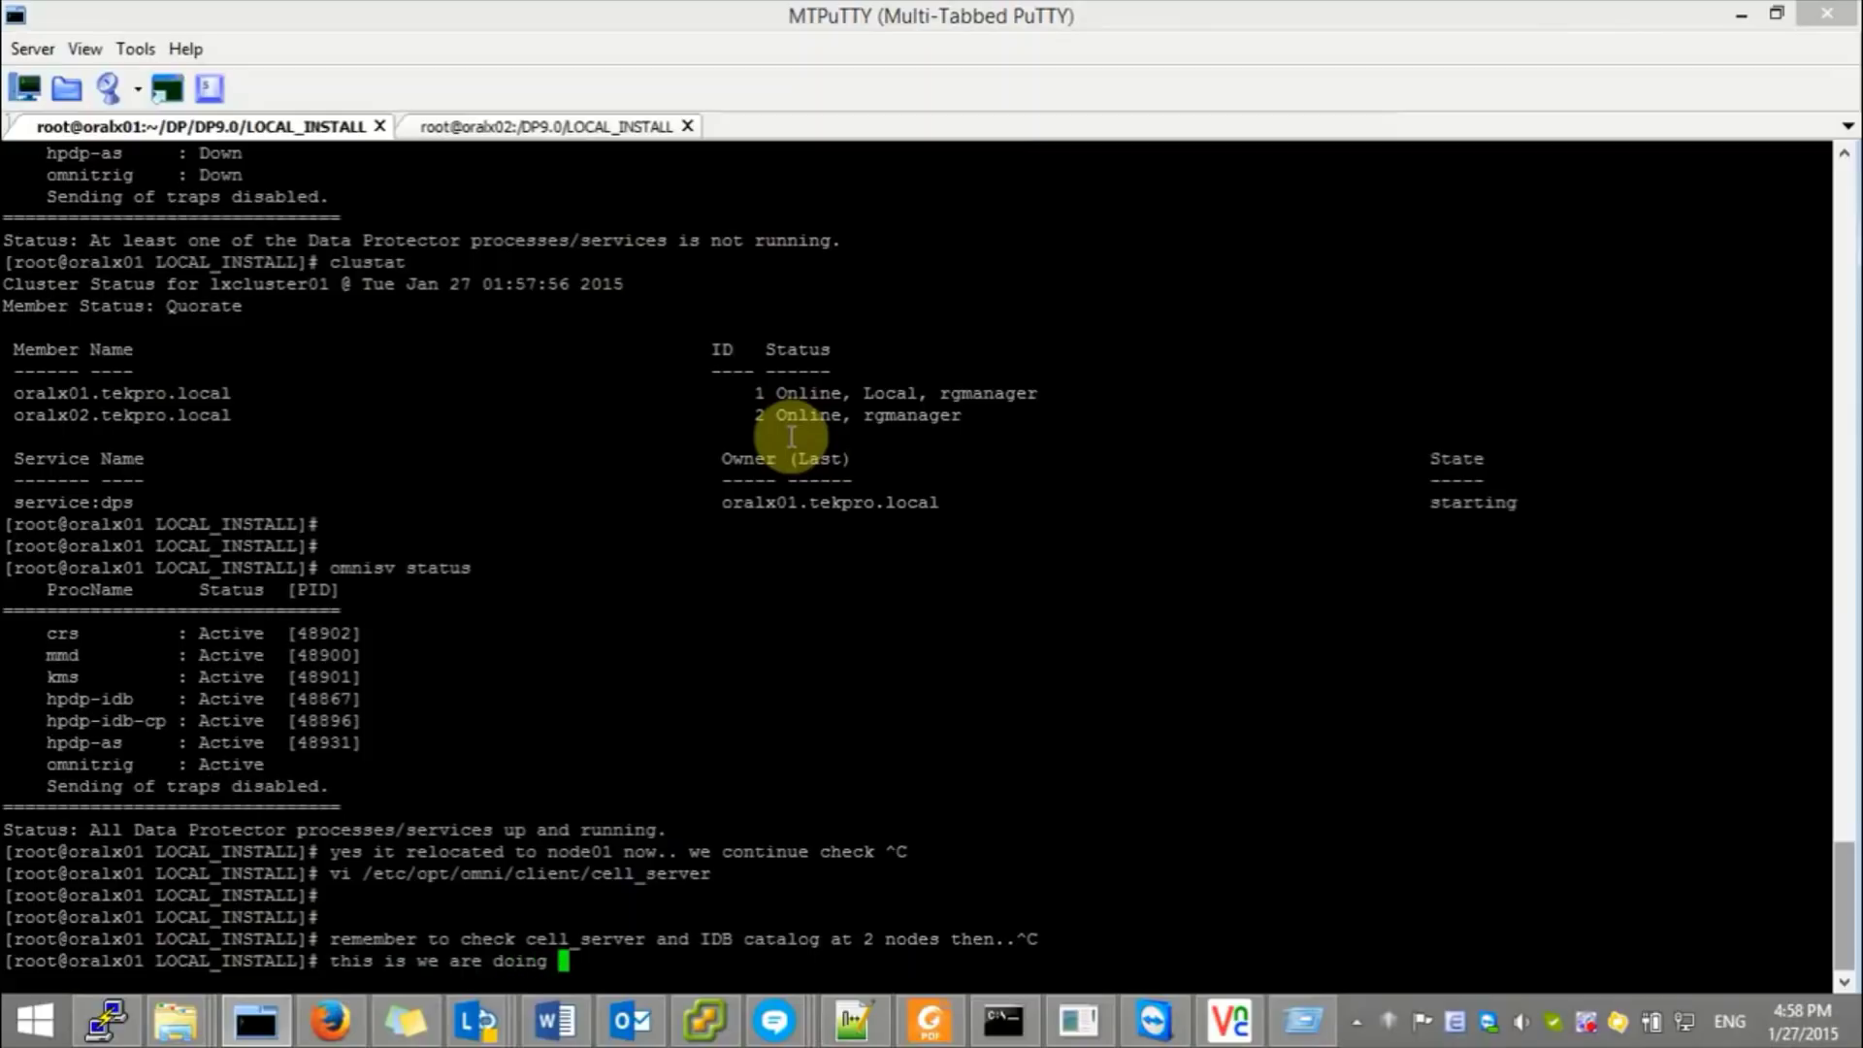
{"action": "type", "text": "manually.. have scri"}
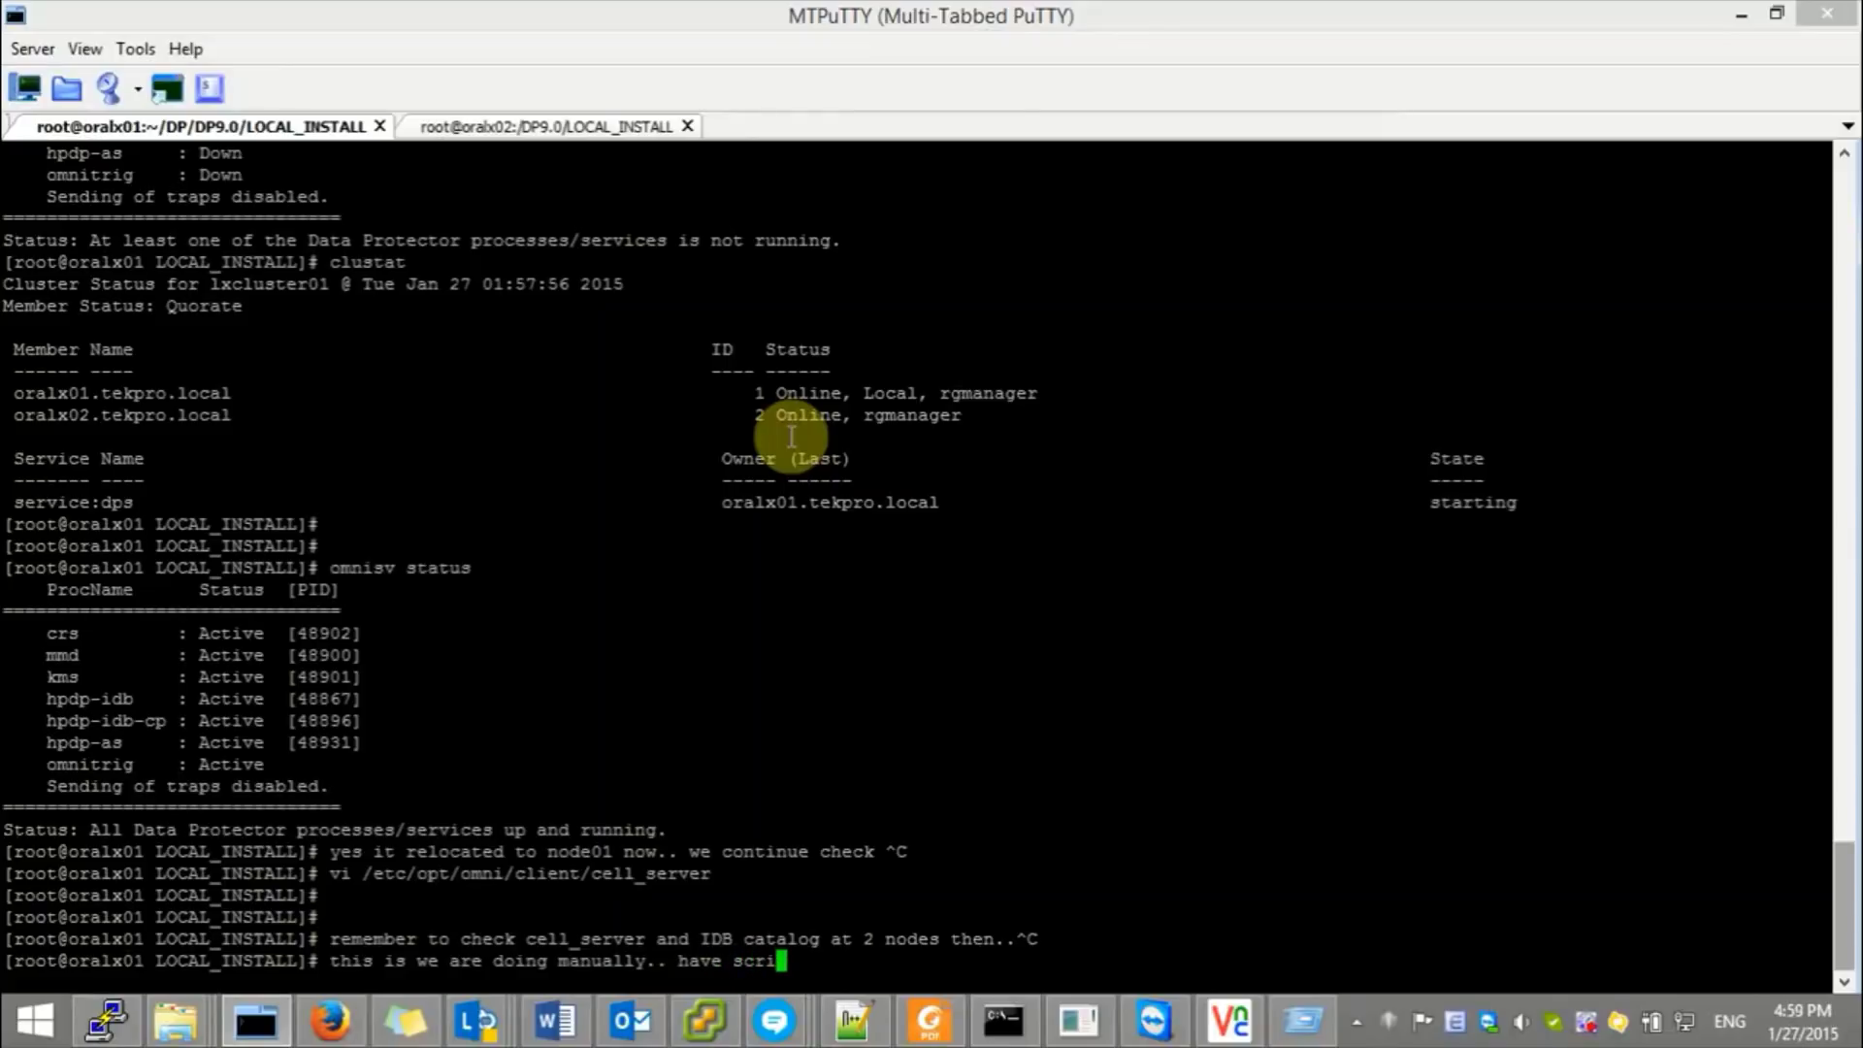
{"action": "type", "text": "pts to do that but i "}
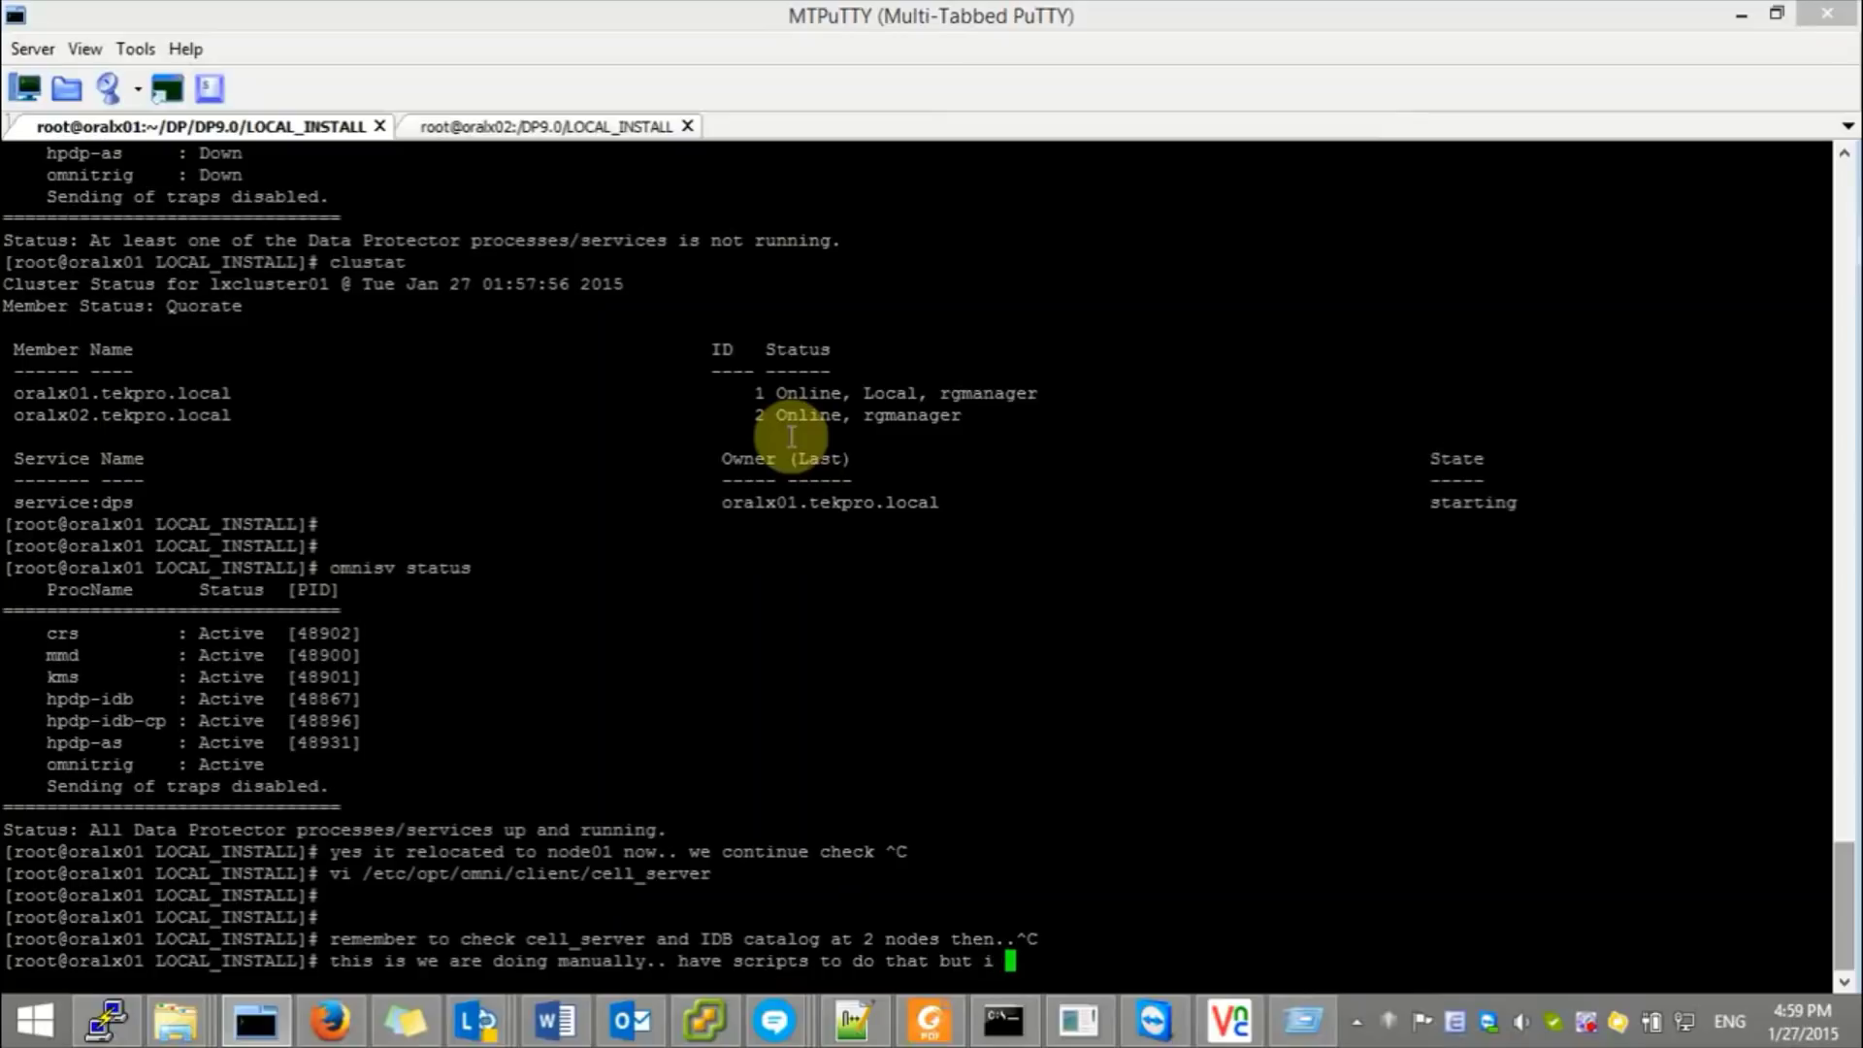
{"action": "type", "text": "dont want"}
{"action": "key", "text": "ctrl+c"}
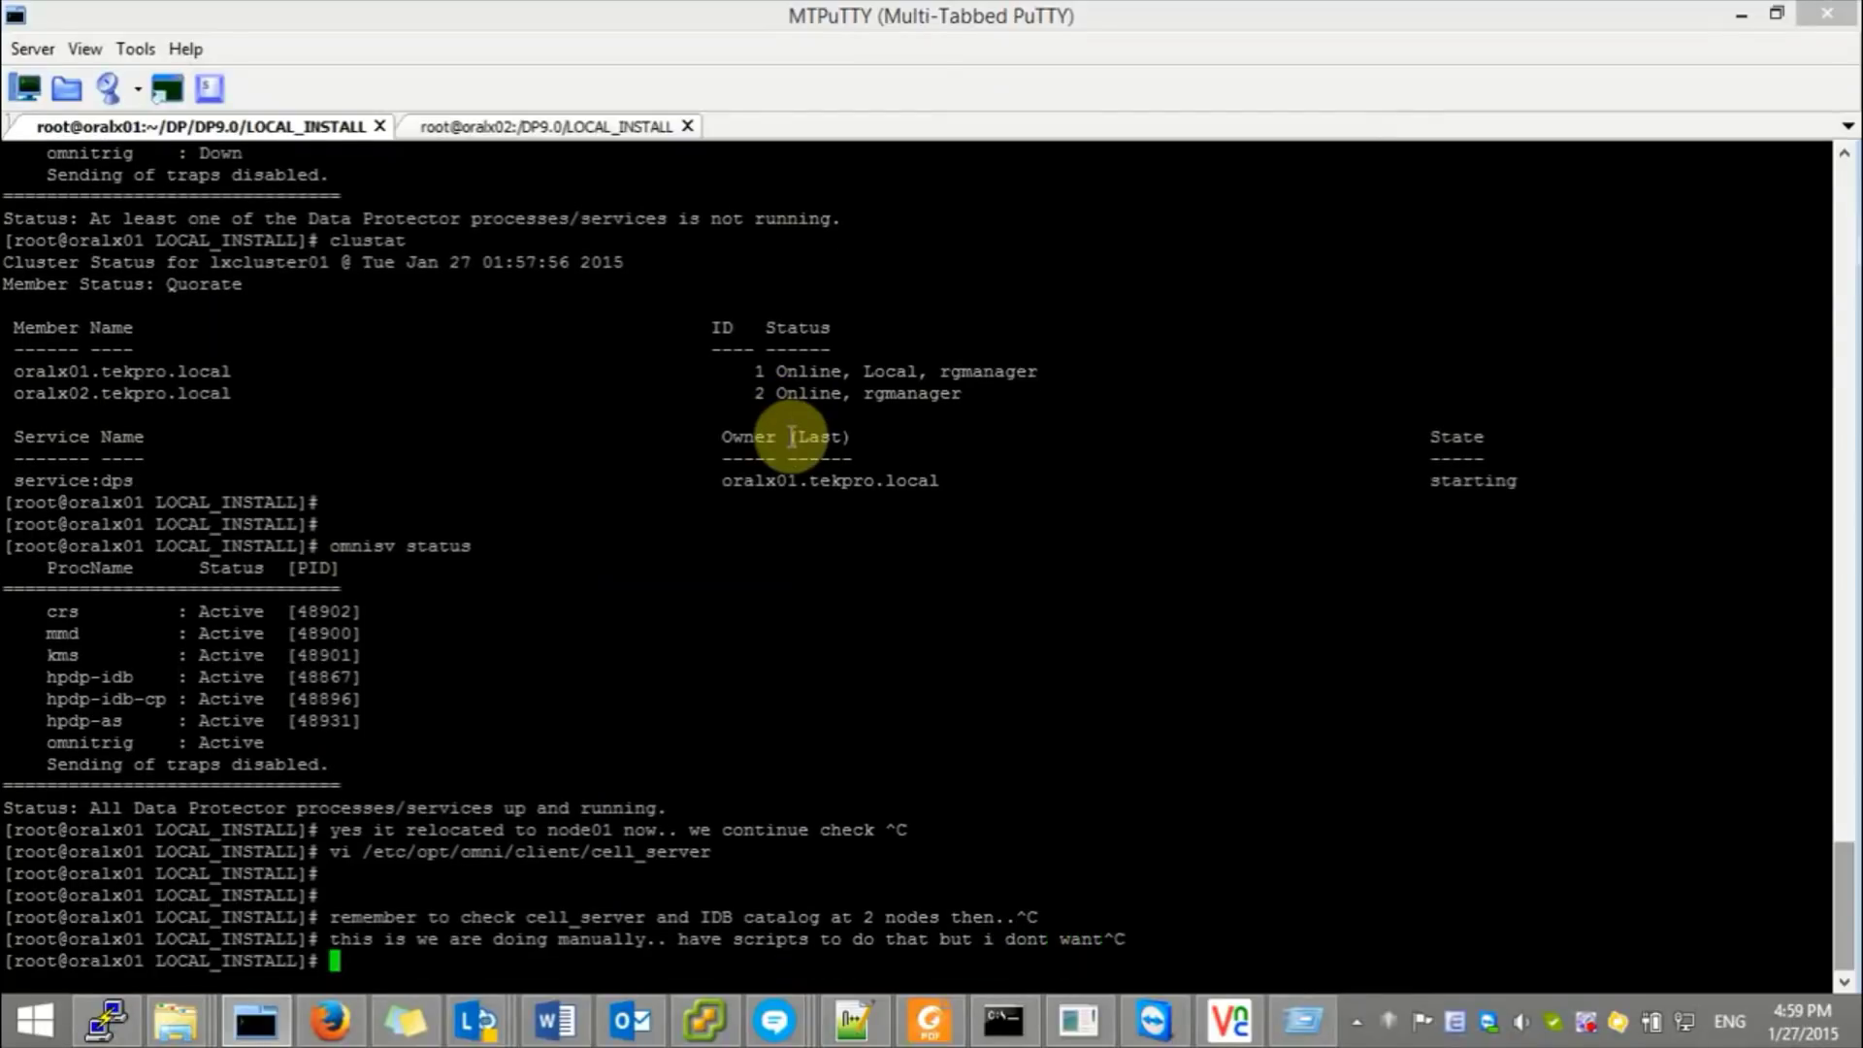
- Write "cat /opt/omni/sbin/install/omniforsg.ksh >> this one >> we do those task checked..." as a remark and abandon it unexecuted
{"action": "type", "text": "vi"}
{"action": "key", "text": "BackSpace"}
{"action": "key", "text": "BackSpace"}
{"action": "type", "text": "cat /opt/omni/sbi"}
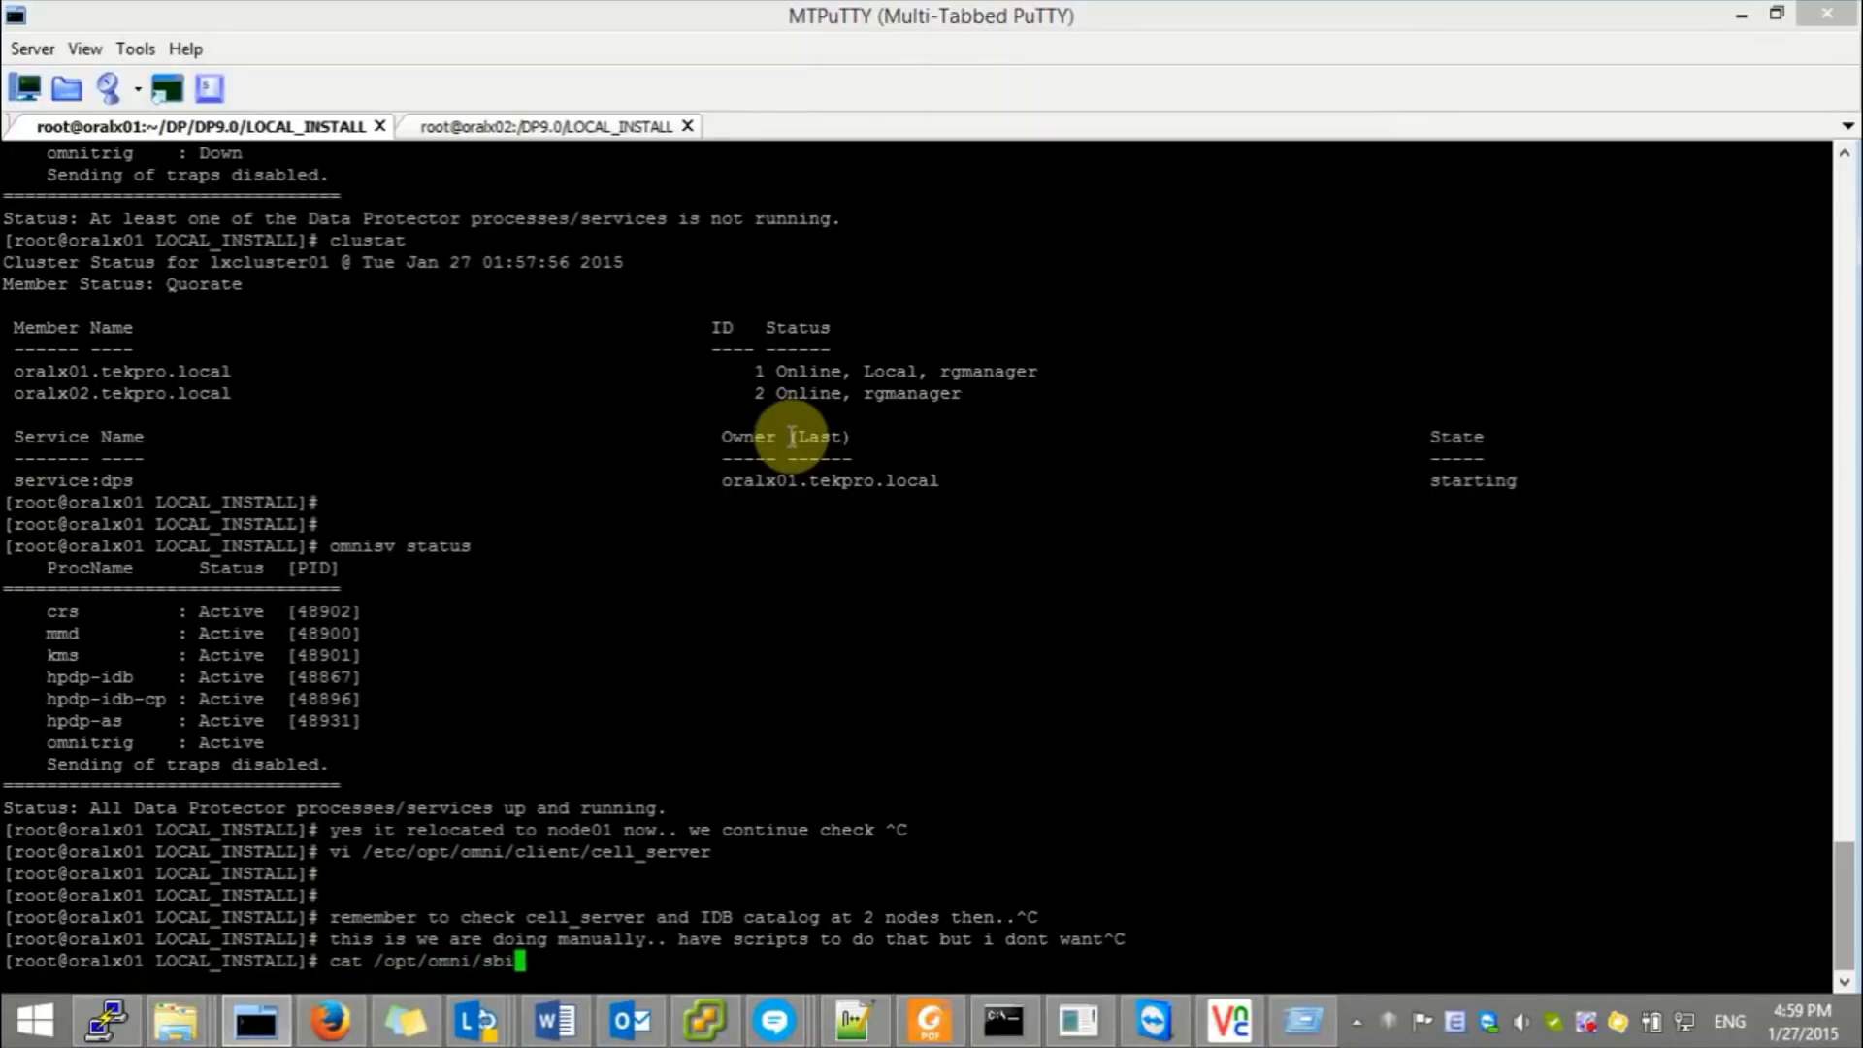
{"action": "type", "text": "n/install/omni"}
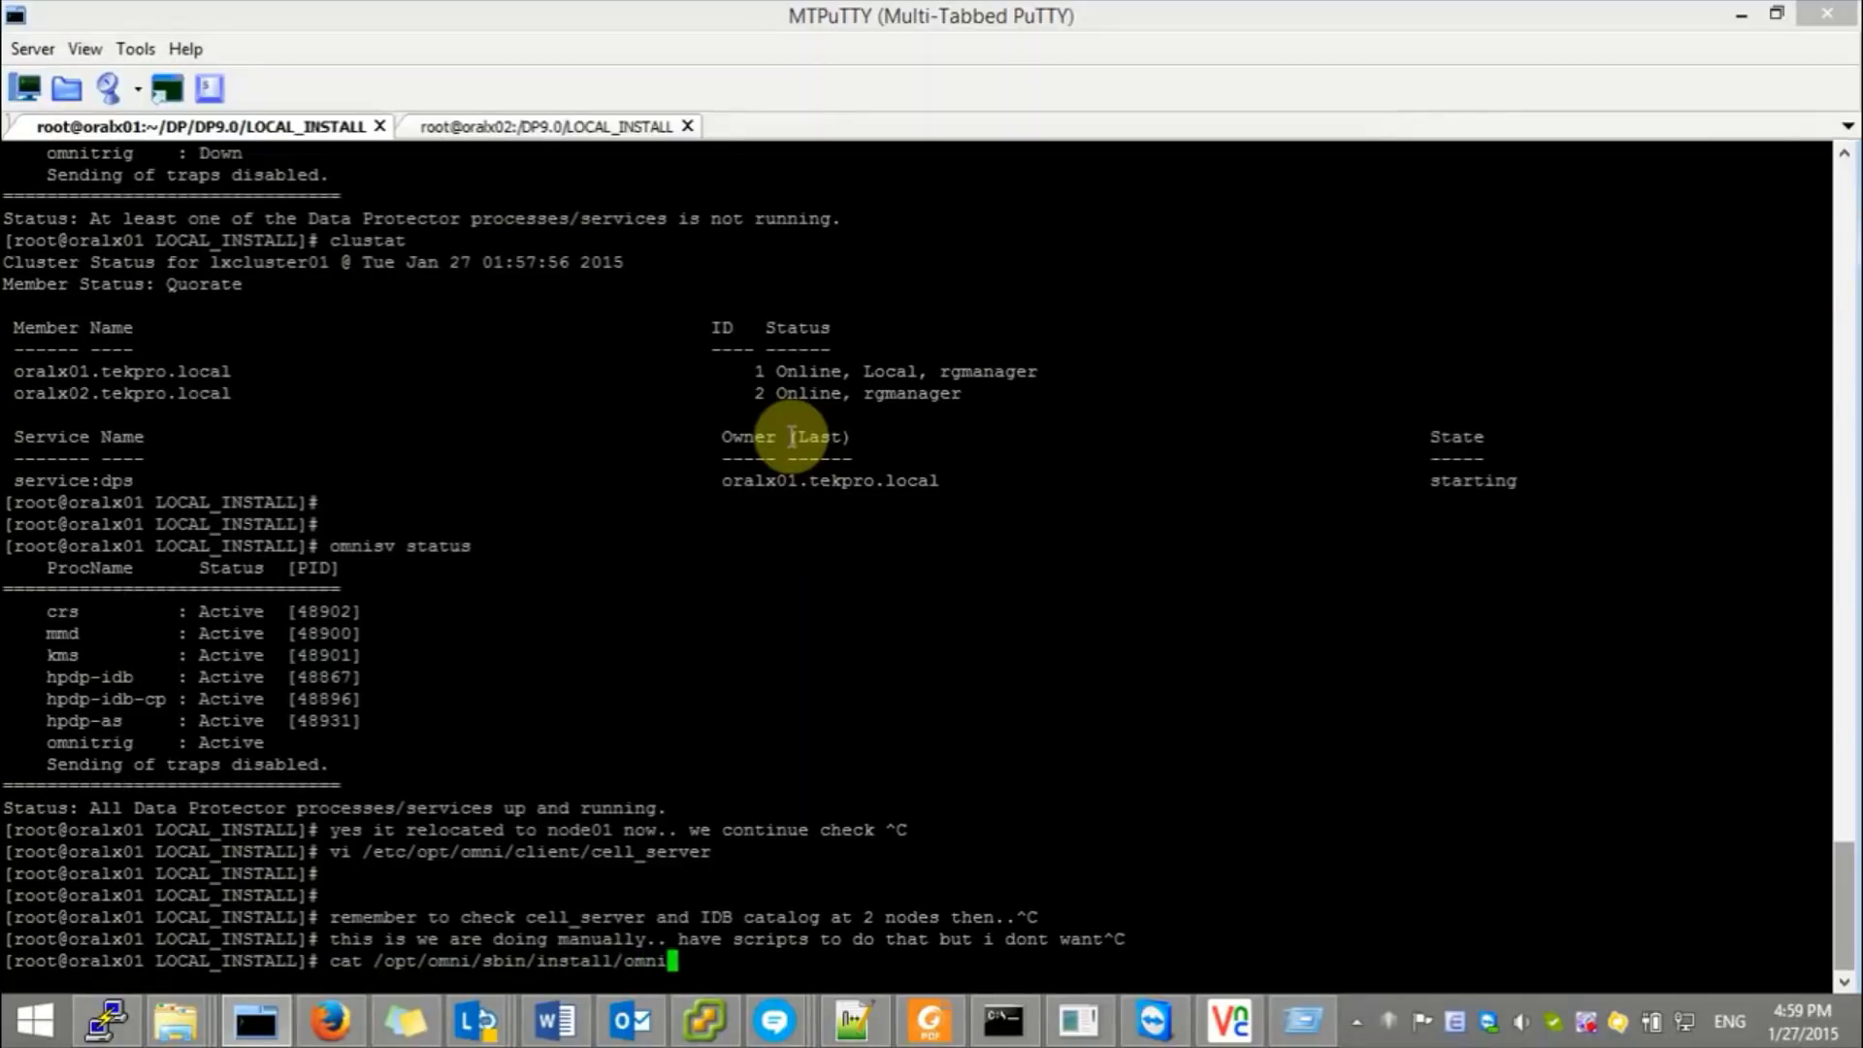
{"action": "type", "text": "fo"}
{"action": "key", "text": "Tab"}
{"action": "type", "text": ">> this one >> we do"}
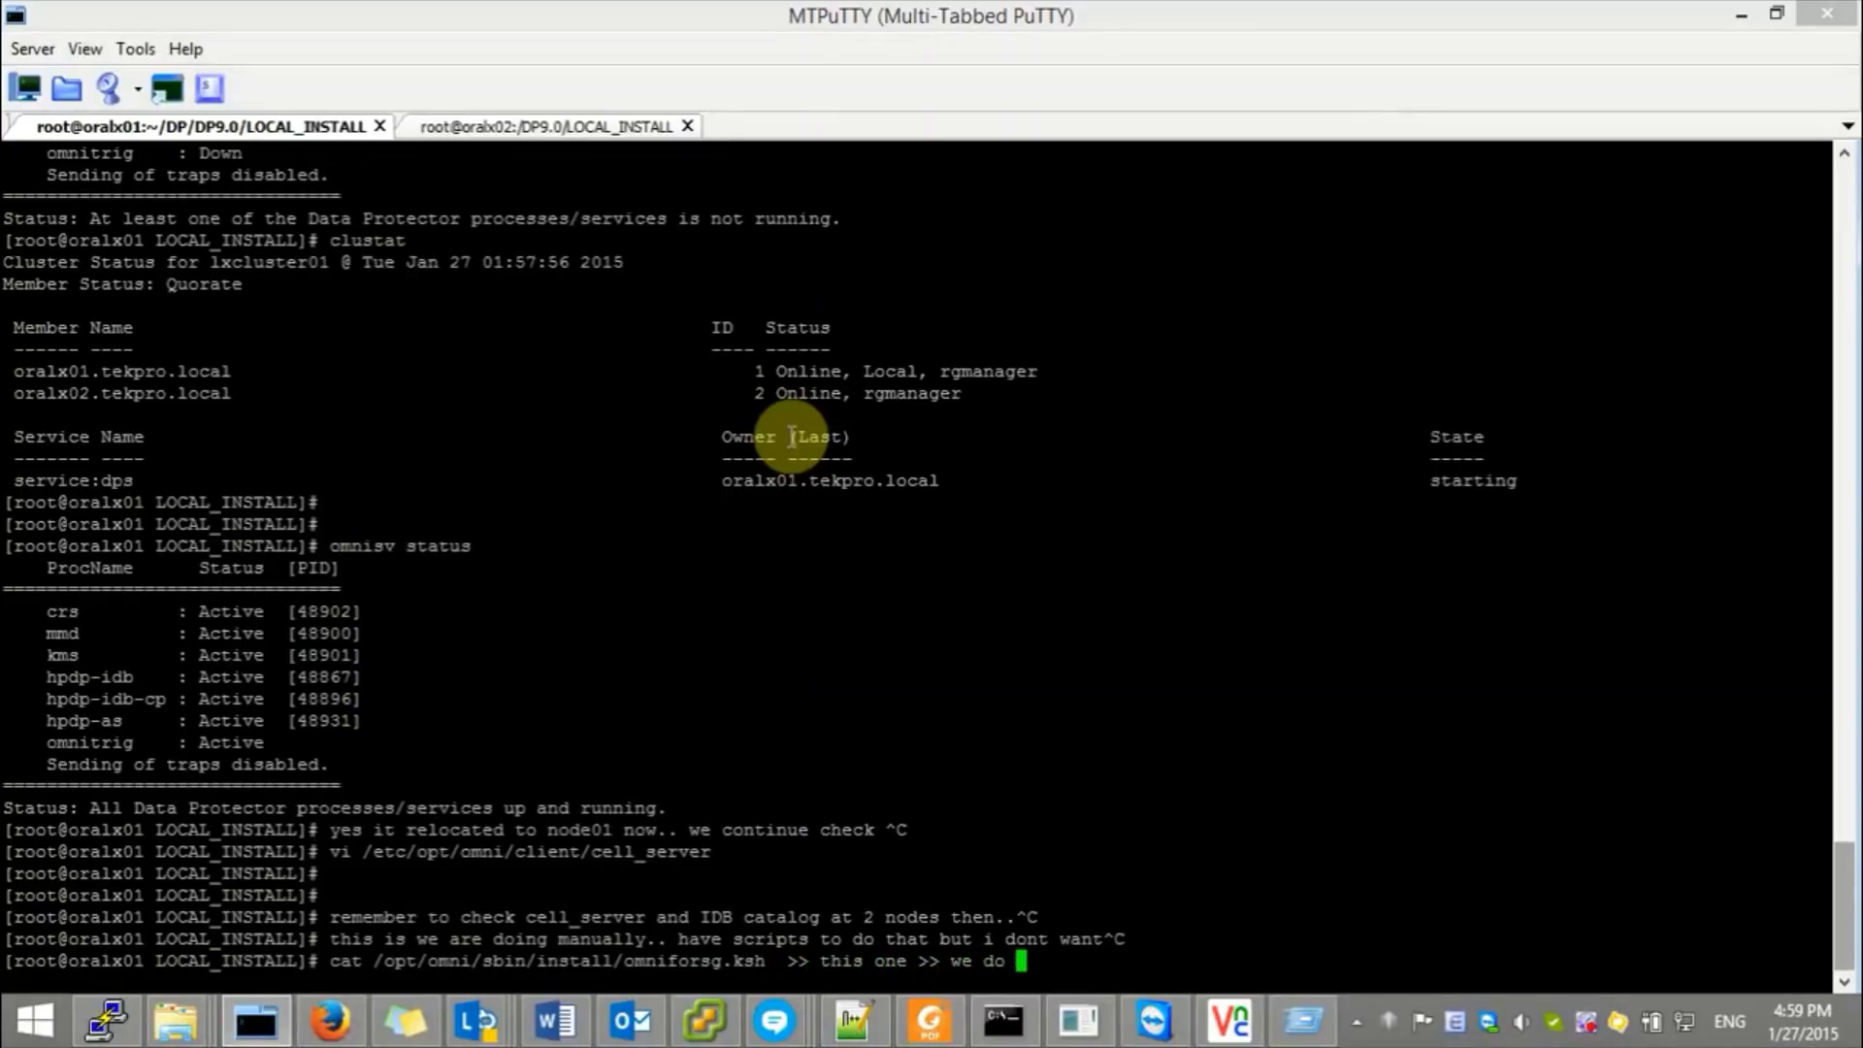
{"action": "type", "text": " those task checked.."}
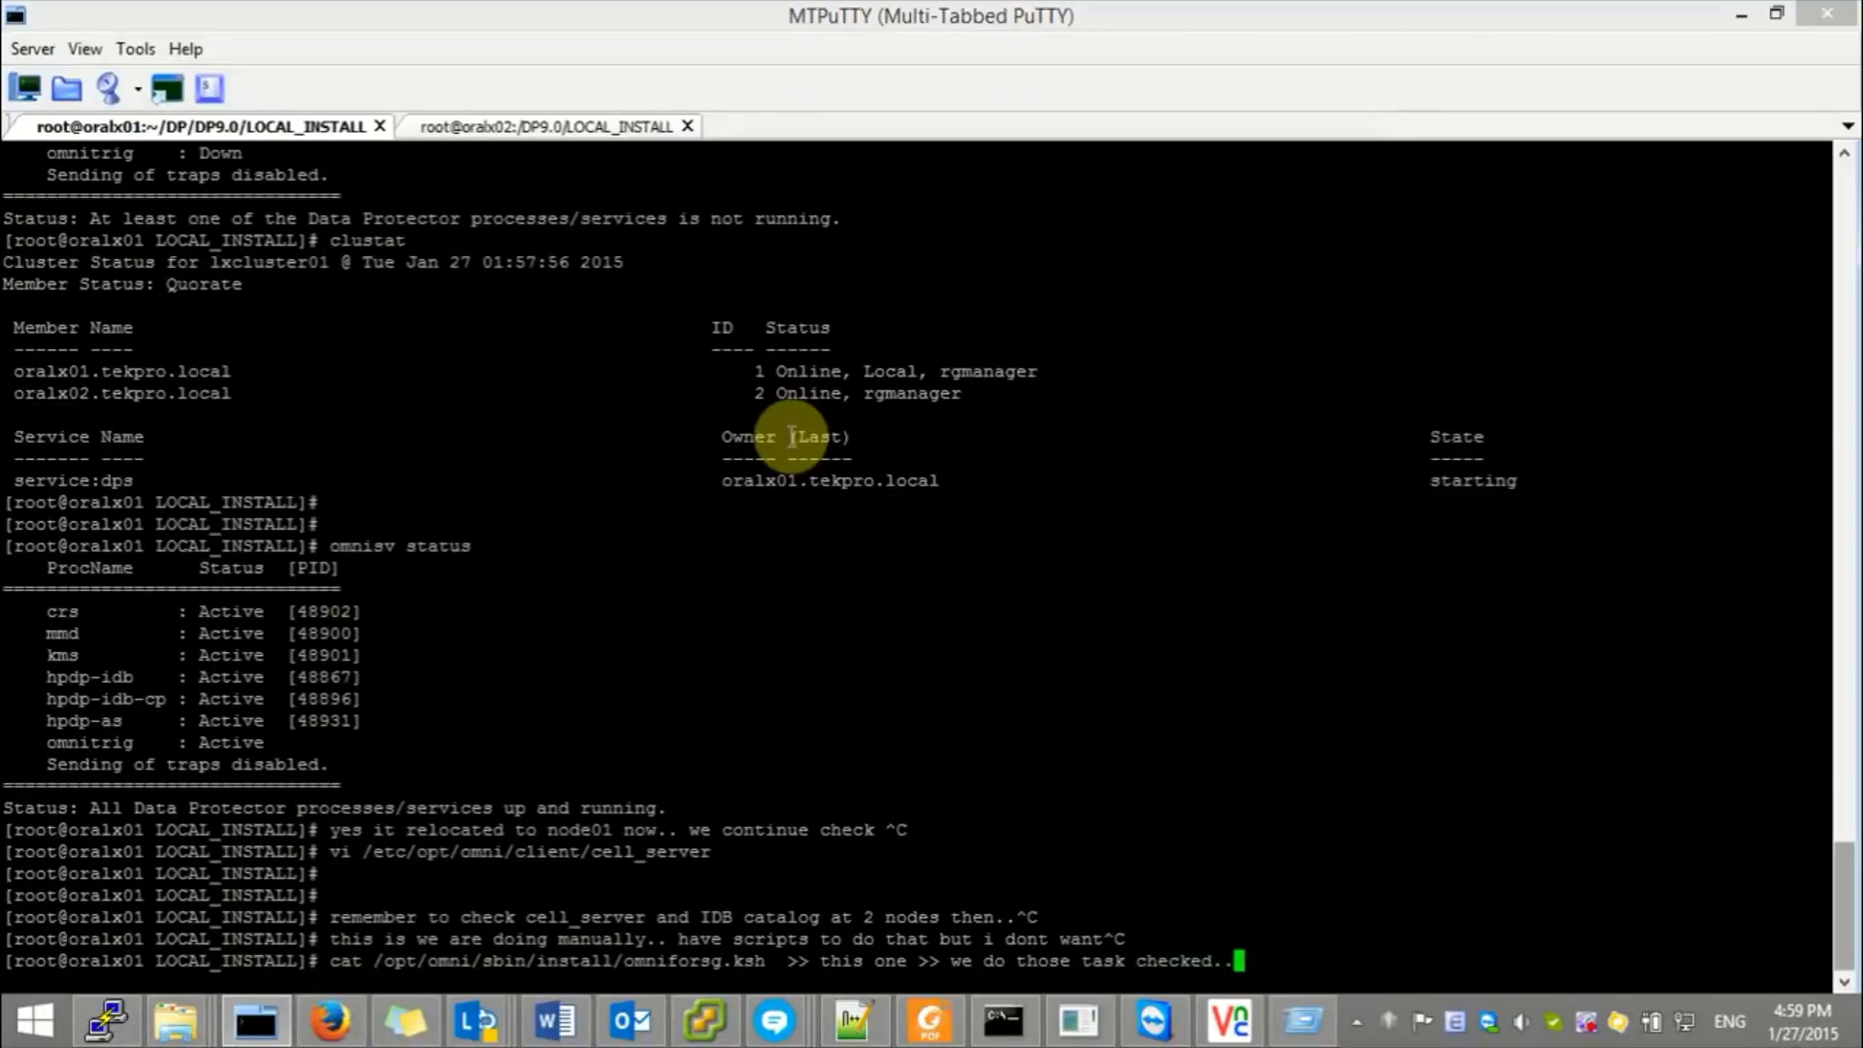
{"action": "type", "text": "."}
{"action": "key", "text": "ctrl+c"}
- Check the Data Protector services with omnisv status
{"action": "type", "text": "omnisv s"}
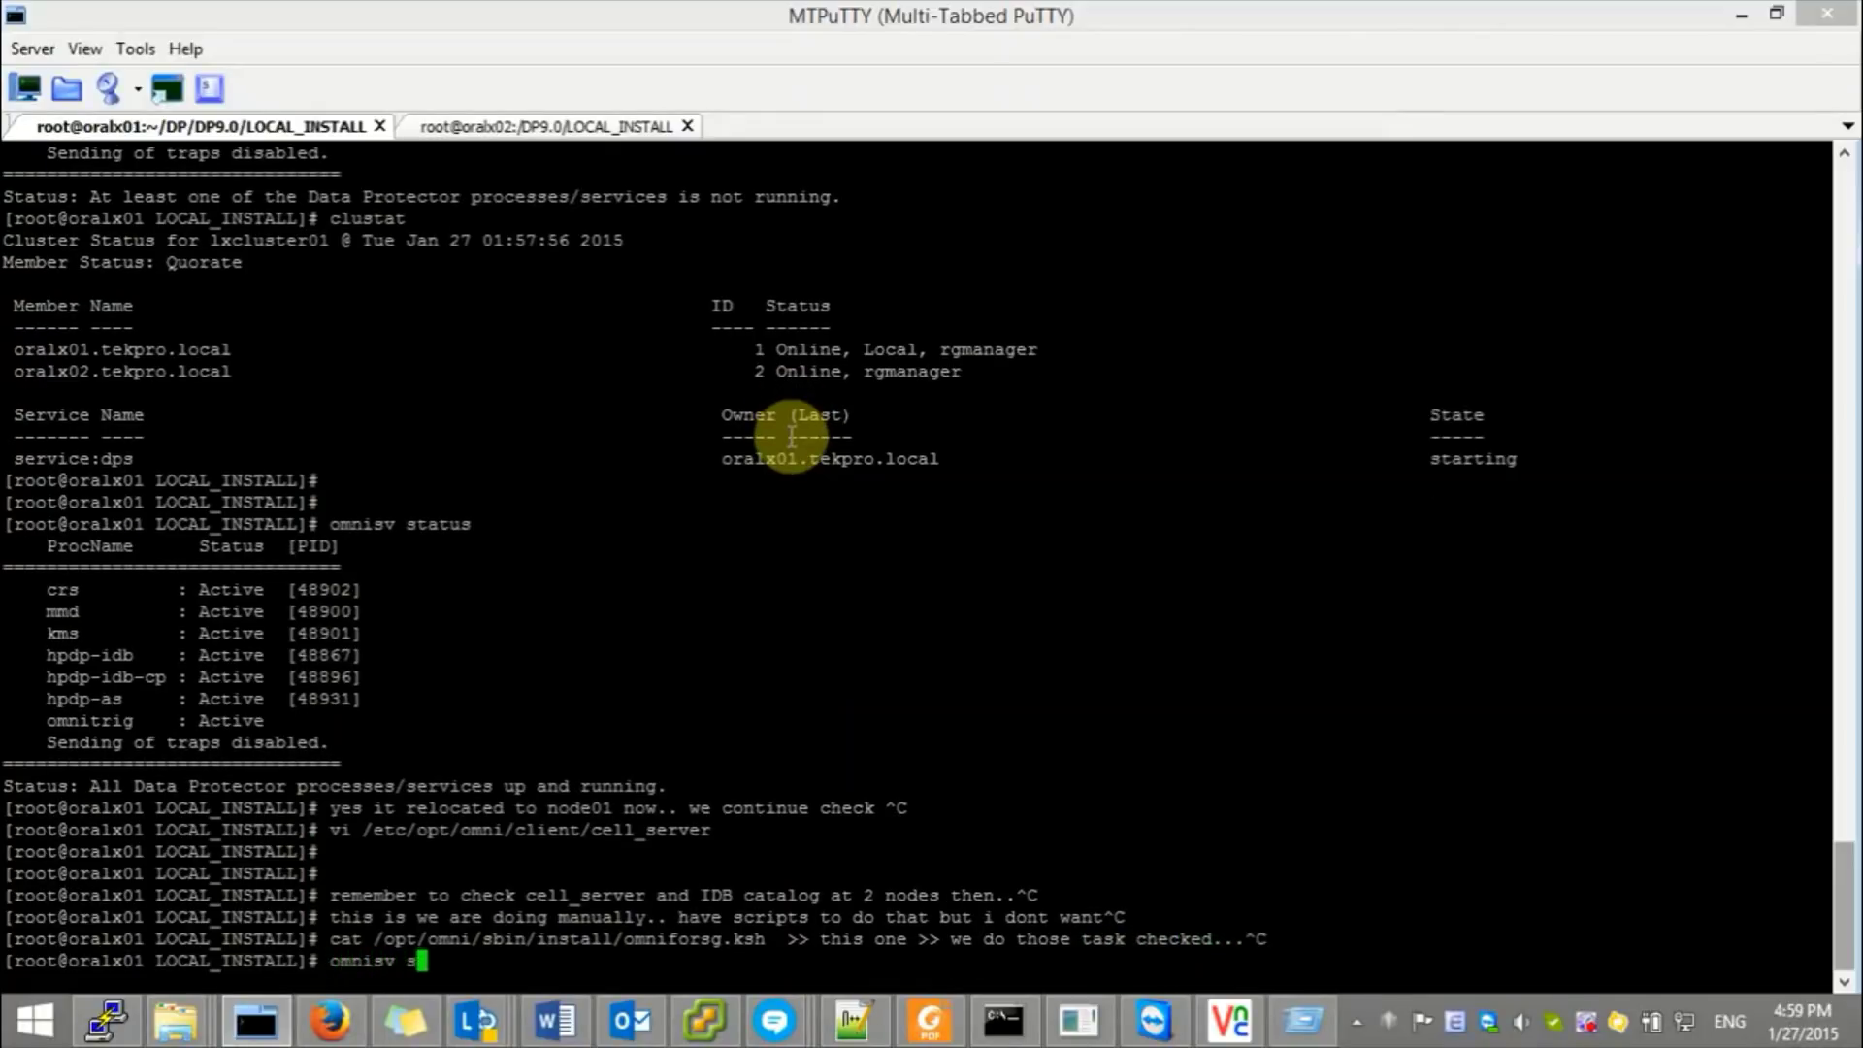
{"action": "type", "text": "tatus"}
{"action": "key", "text": "Return"}
{"action": "key", "text": "Return"}
{"action": "key", "text": "Return"}
{"action": "key", "text": "Return"}
- Query the catalog database owner with omnidbutil -show_cell_name
{"action": "type", "text": "c"}
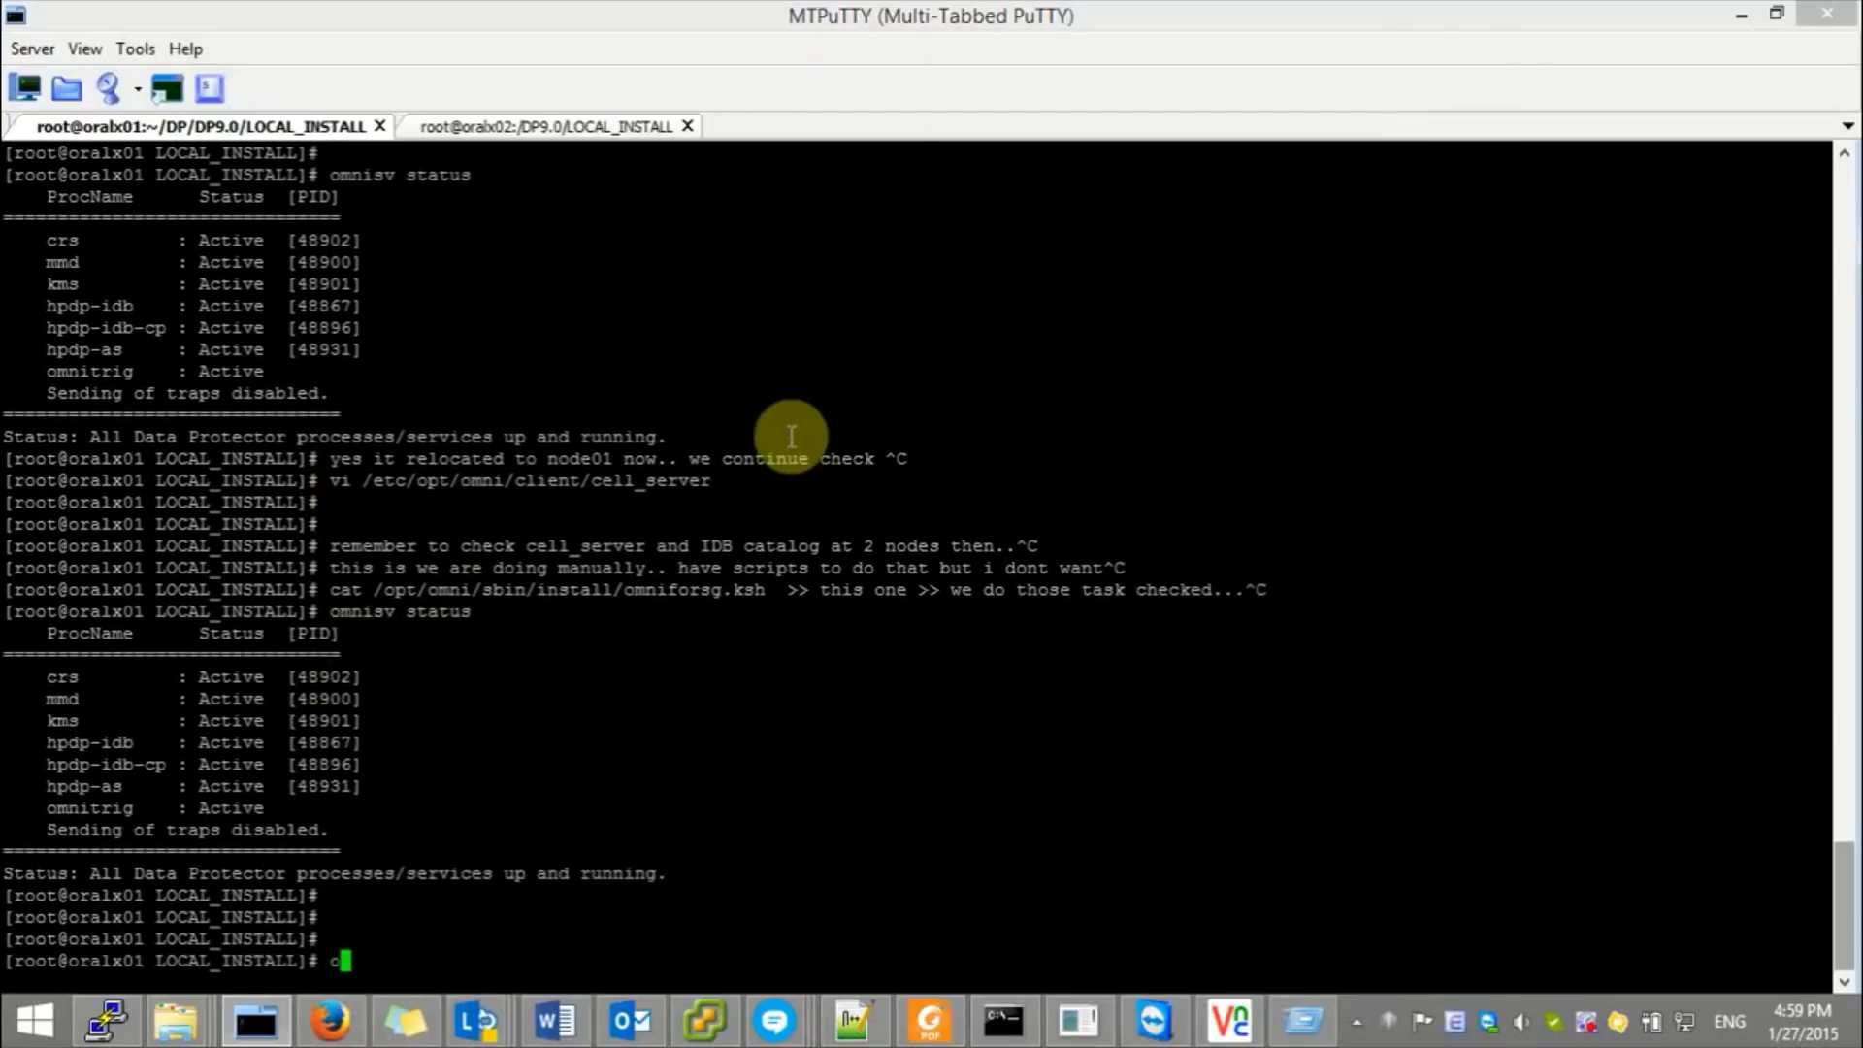
{"action": "type", "text": "mnidbutil -show_cell)"}
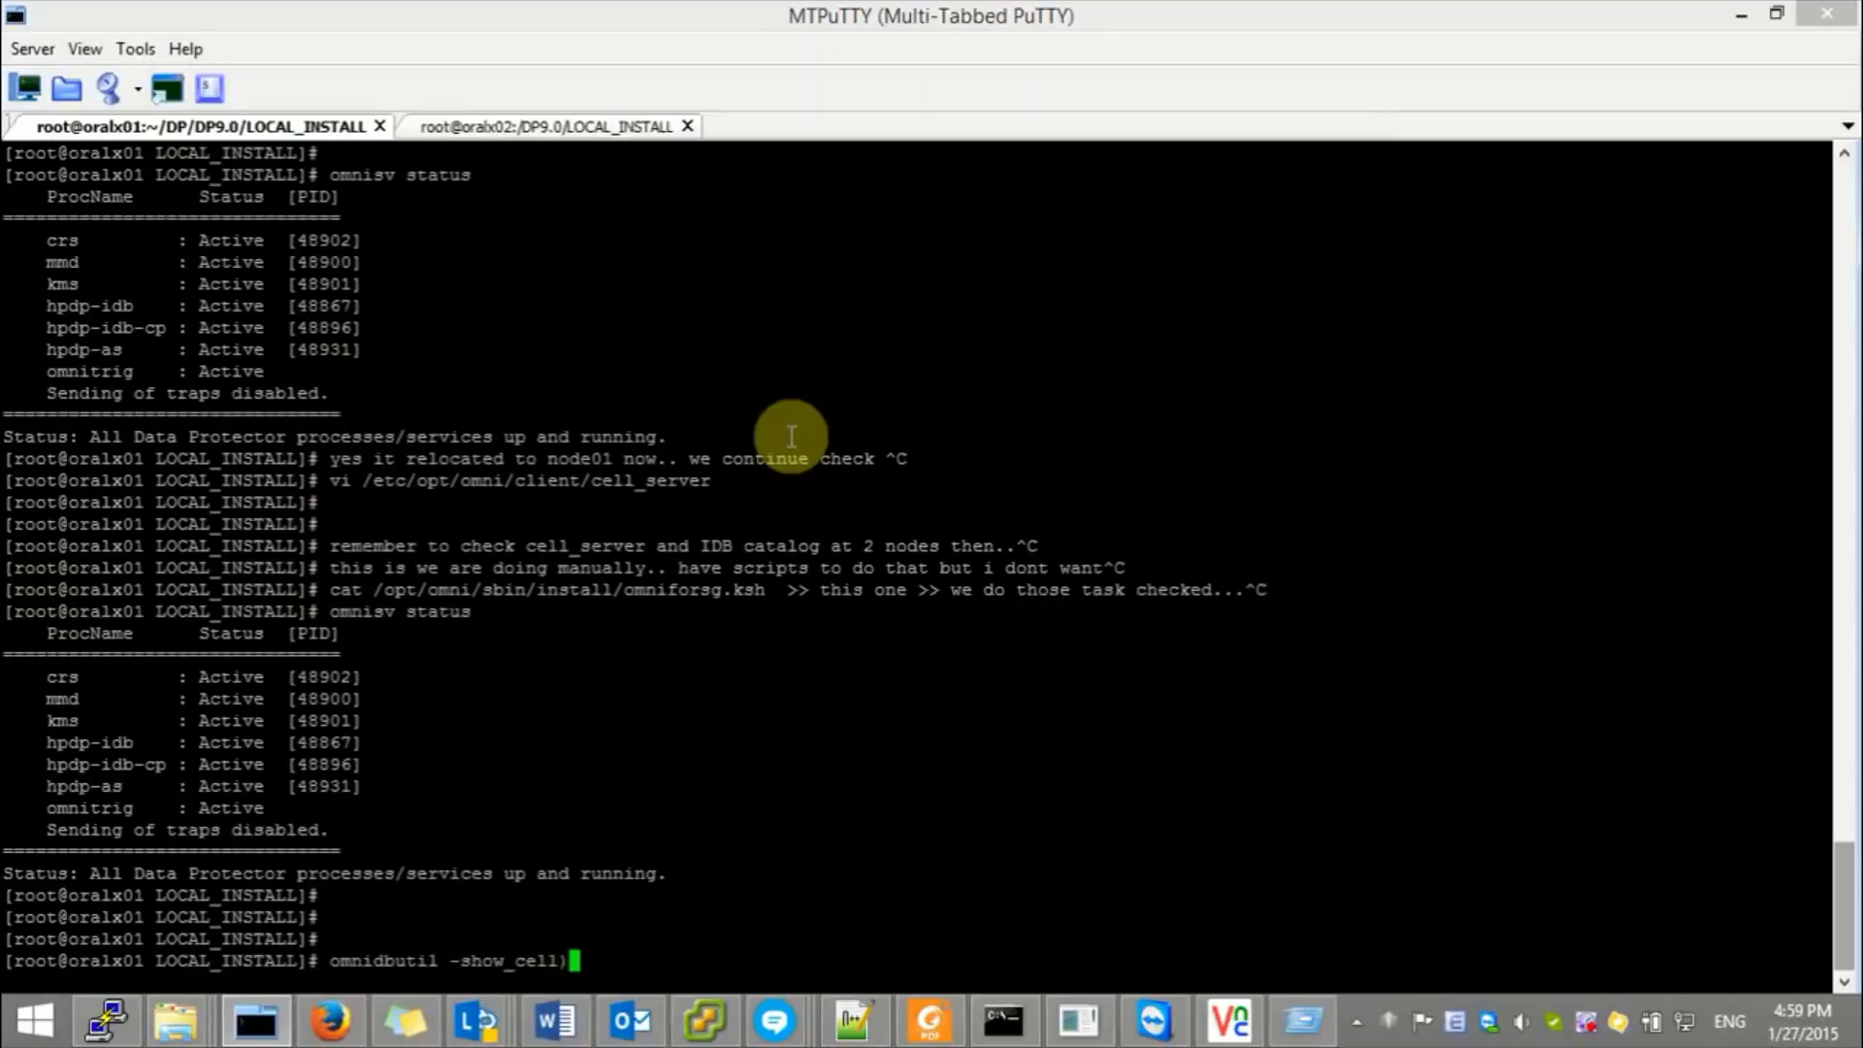
{"action": "key", "text": "BackSpace"}
{"action": "type", "text": "_name"}
{"action": "key", "text": "Return"}
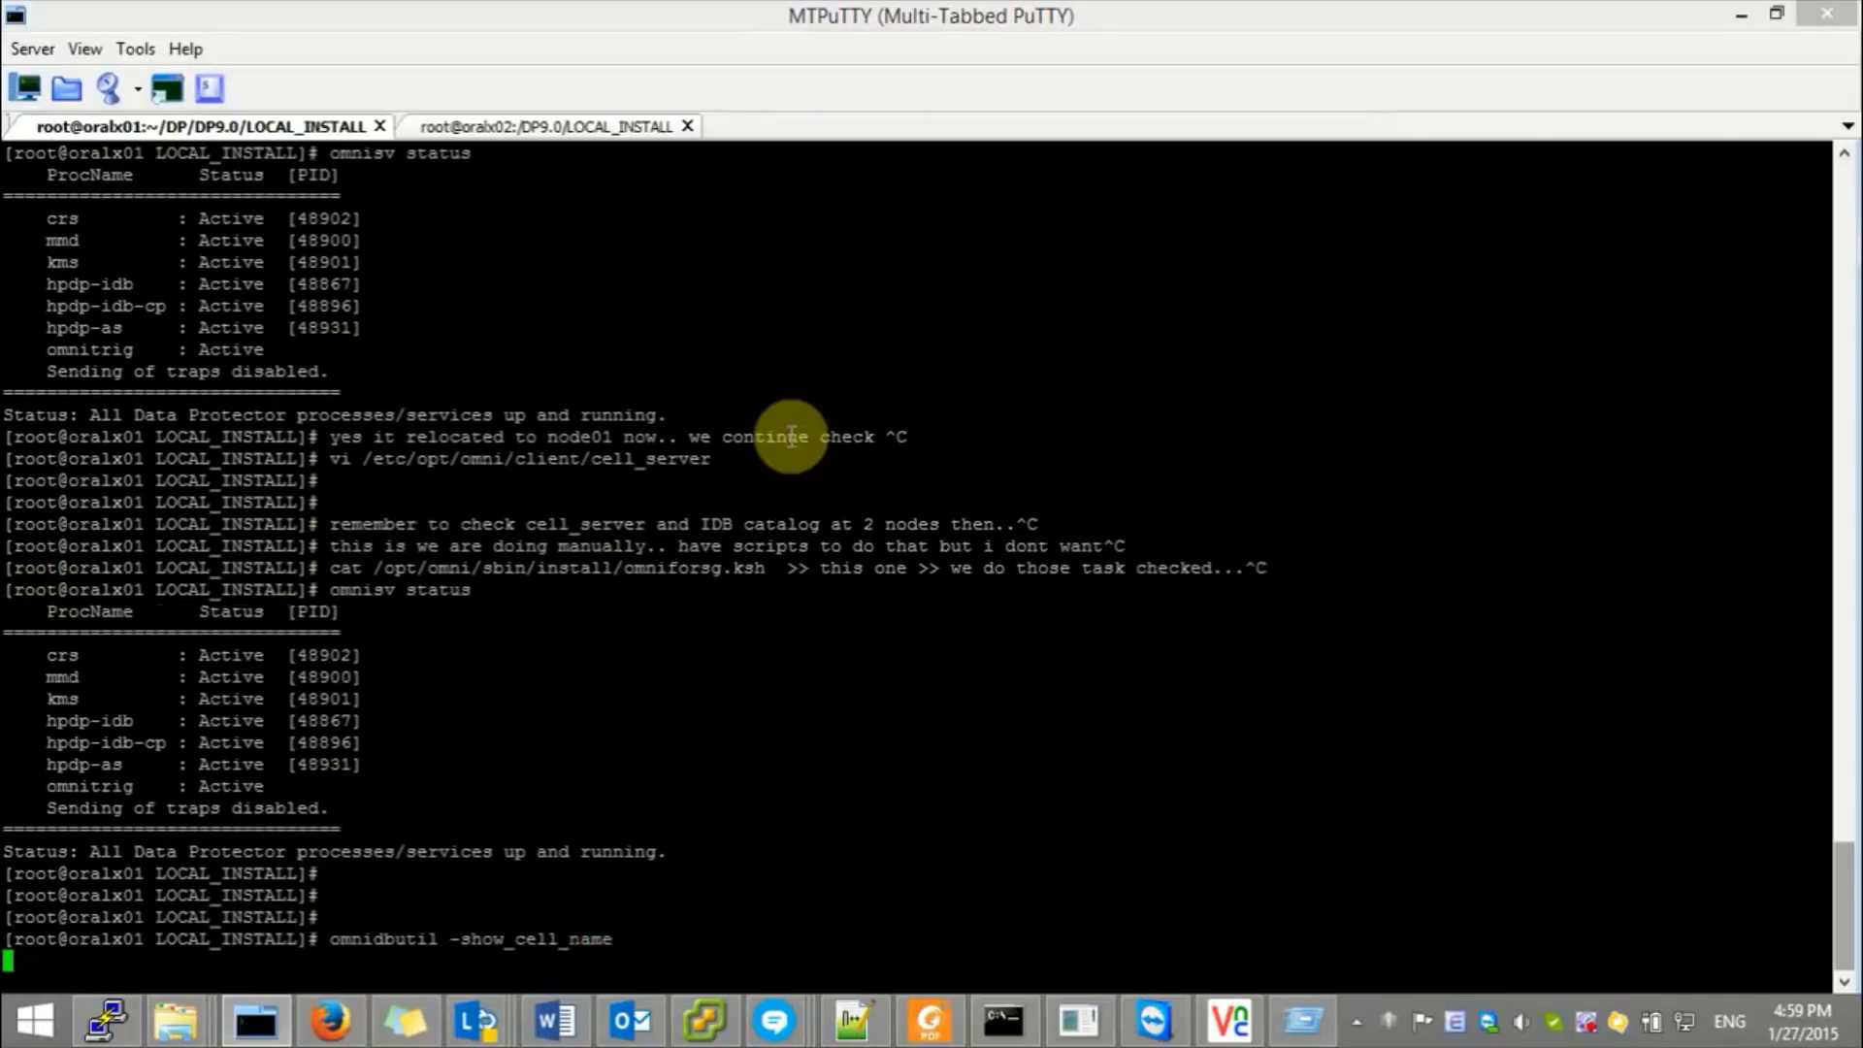
{"action": "key", "text": "Return"}
- Write the remark "good now..let check IDB and bk specs" at the prompt and abandon it without running it
{"action": "type", "text": "good "}
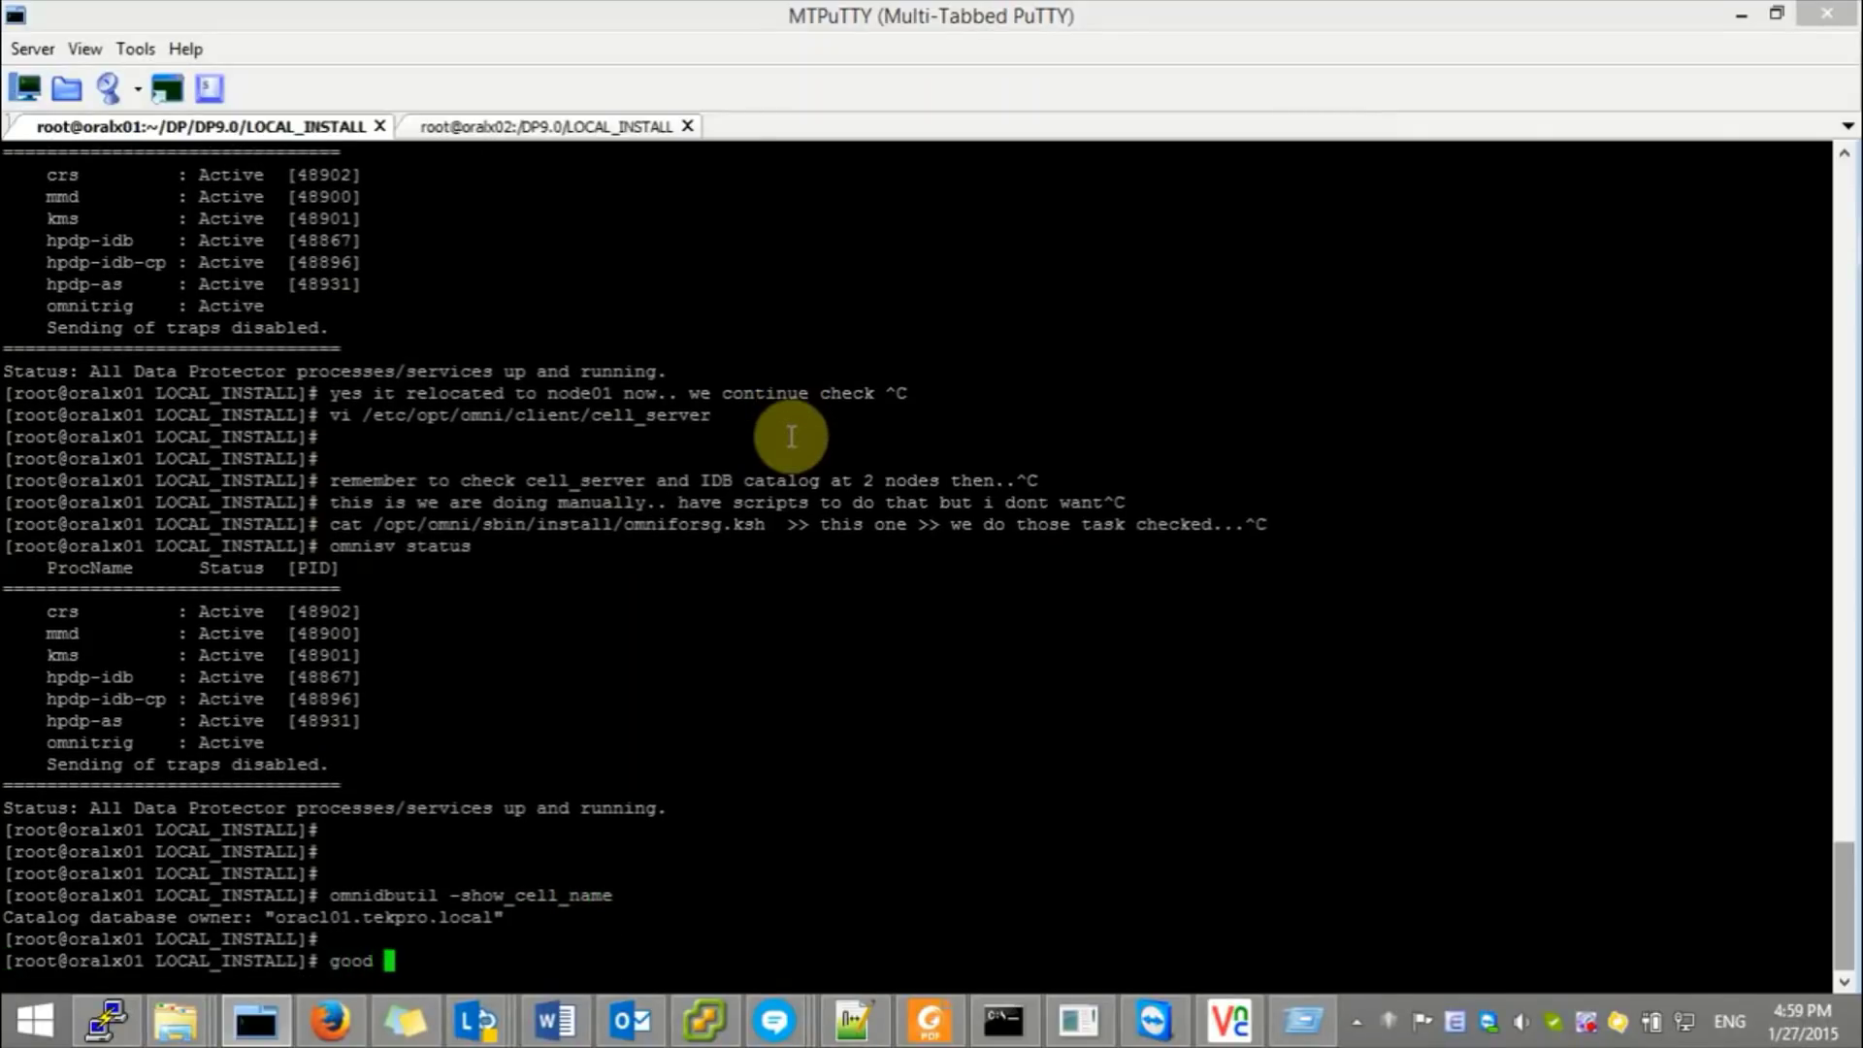
{"action": "type", "text": "now..let check IDB an"}
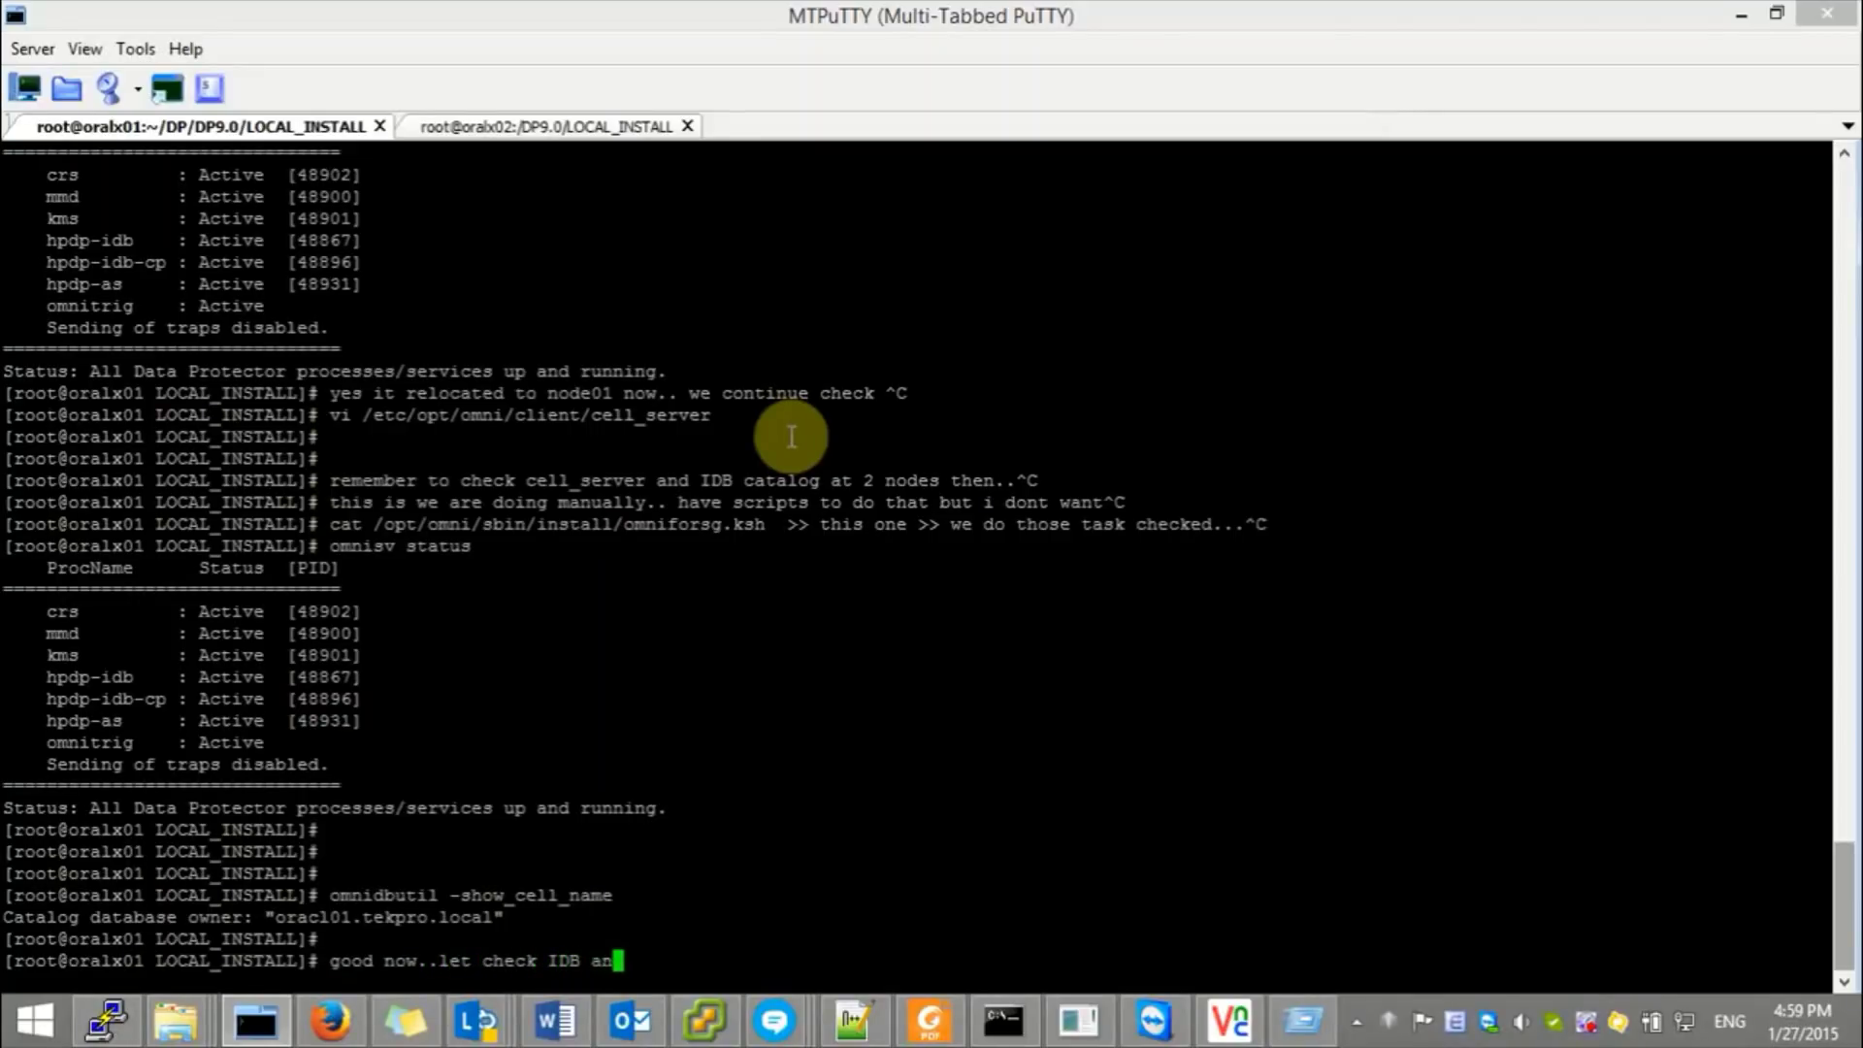
{"action": "type", "text": "d bk specs"}
{"action": "key", "text": "ctrl+c"}
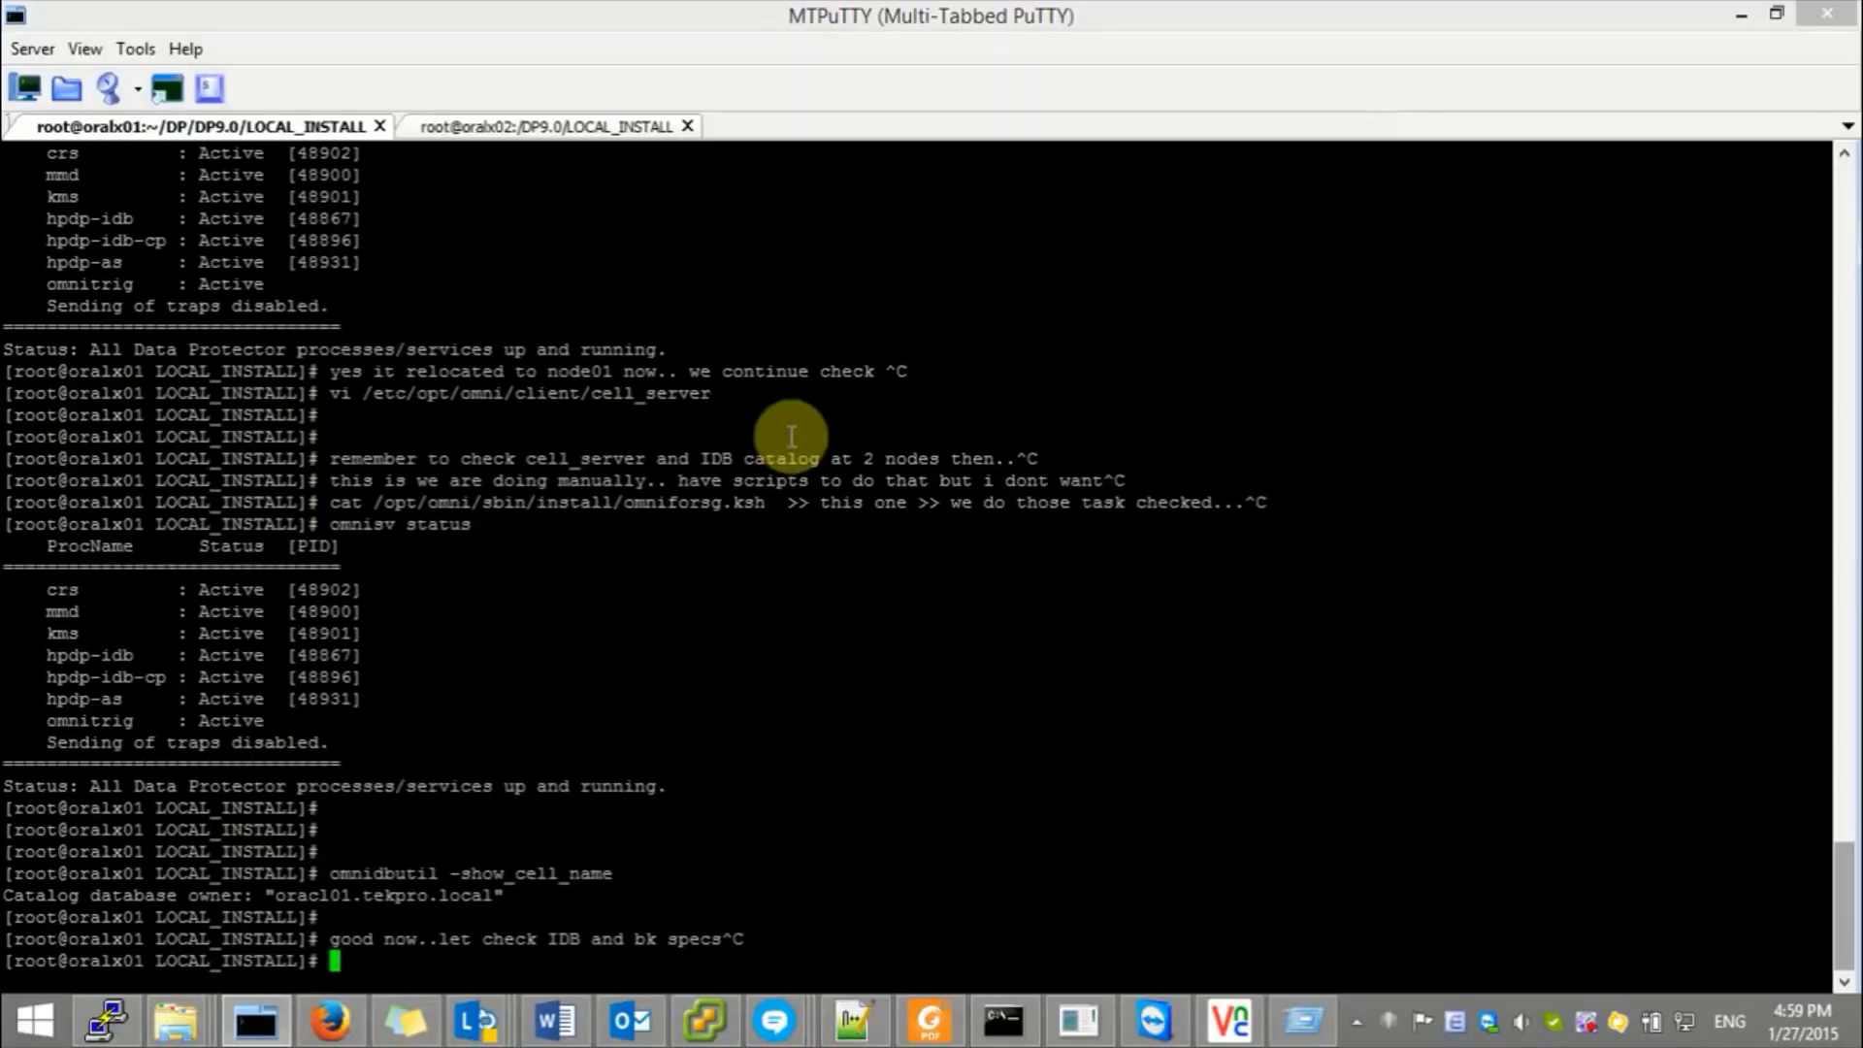
- List the backup sessions with omnidb -session, and leave the unexecuted remark "yes it was there"
{"action": "type", "text": "omnidb -session"}
{"action": "key", "text": "Return"}
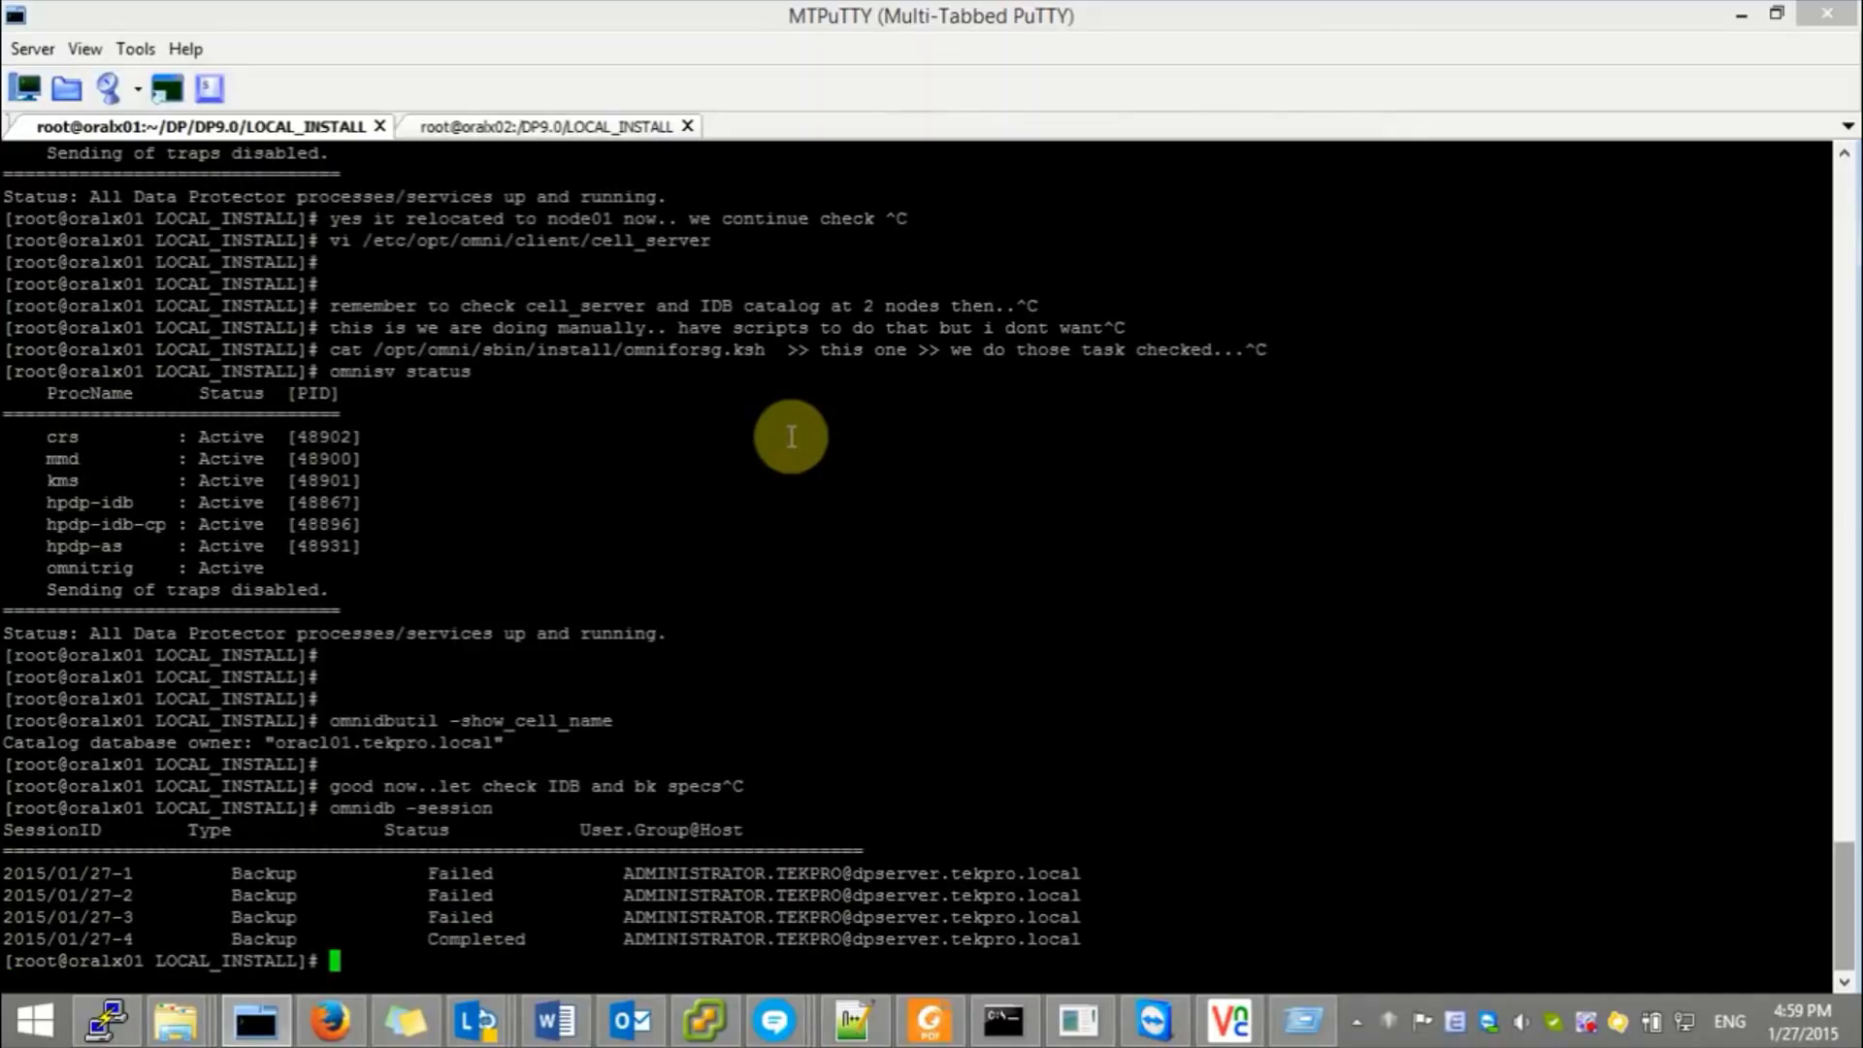
{"action": "type", "text": "yes it was there"}
{"action": "key", "text": "ctrl+c"}
- List the backup specifications in /etc/opt/omni/server/barlists/idb/, and leave the unexecuted remark "yes it is there.."
{"action": "type", "text": "ls"}
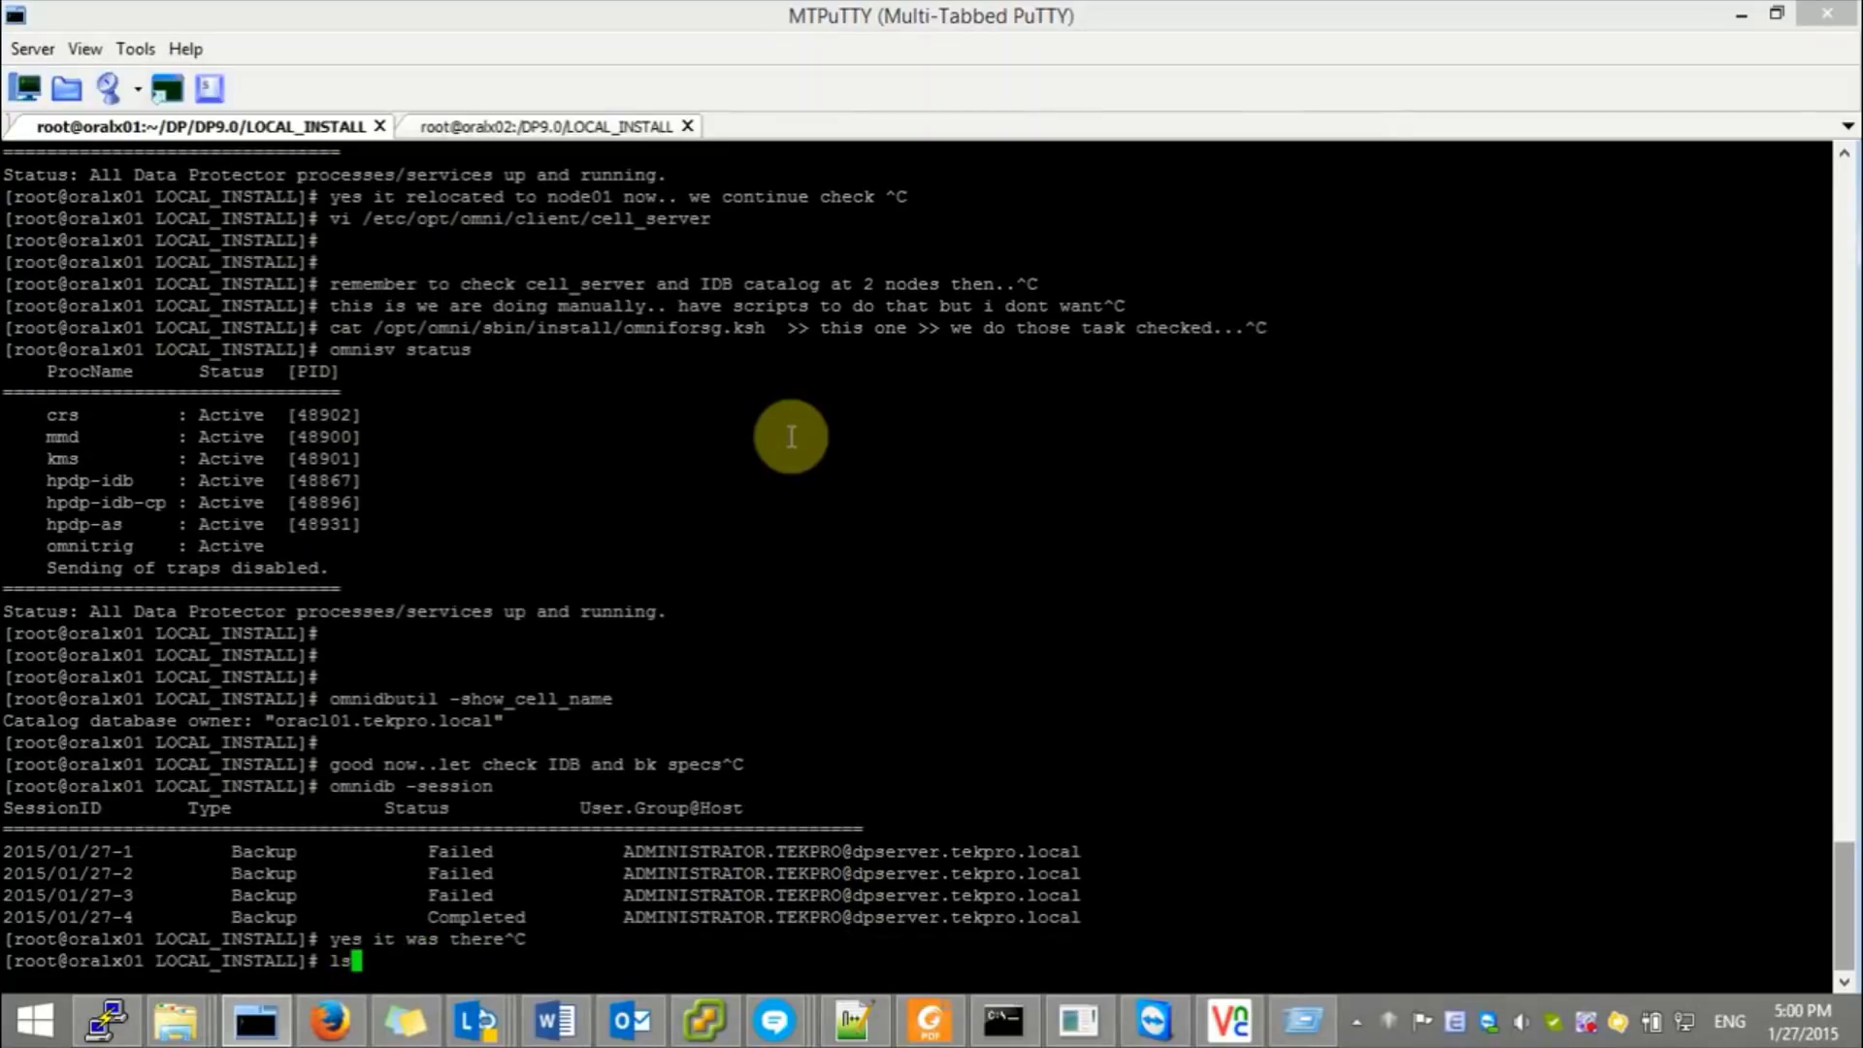
{"action": "type", "text": " /etc/opt/omni/server"}
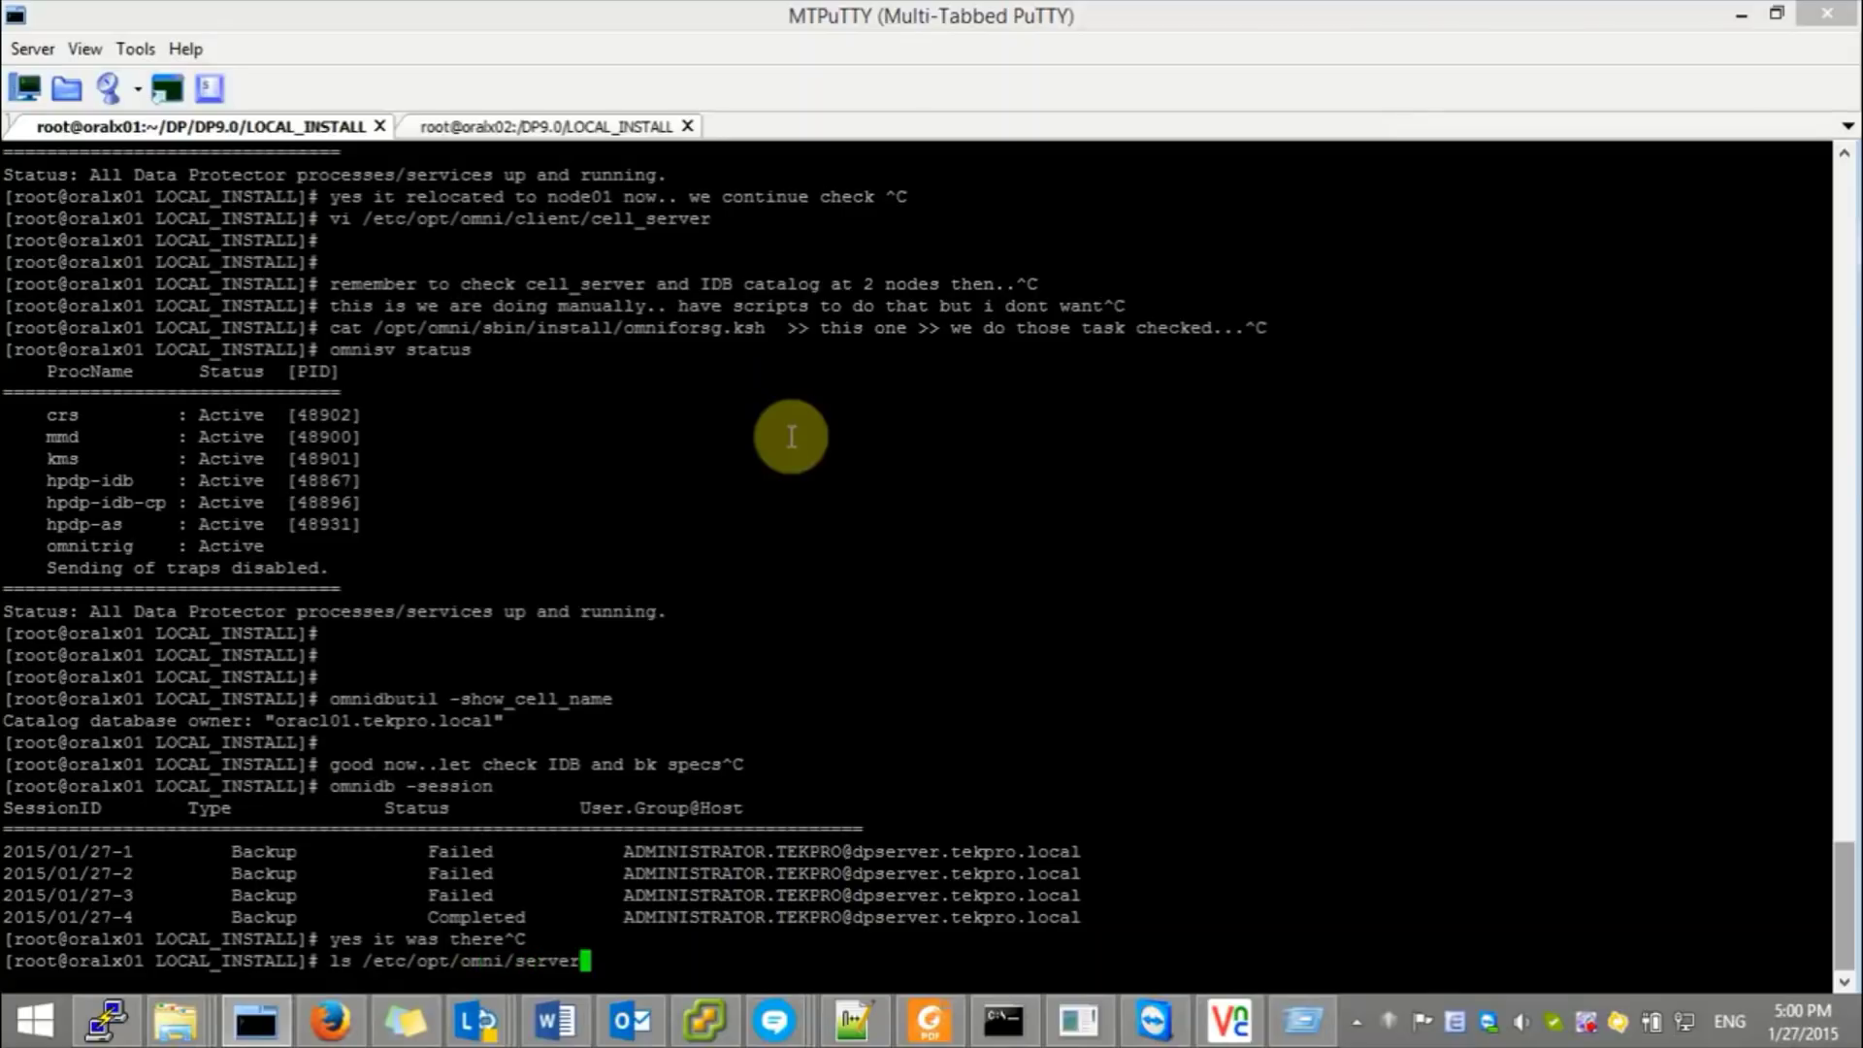
{"action": "type", "text": "/bar"}
{"action": "key", "text": "Tab"}
{"action": "type", "text": "idb/"}
{"action": "key", "text": "Return"}
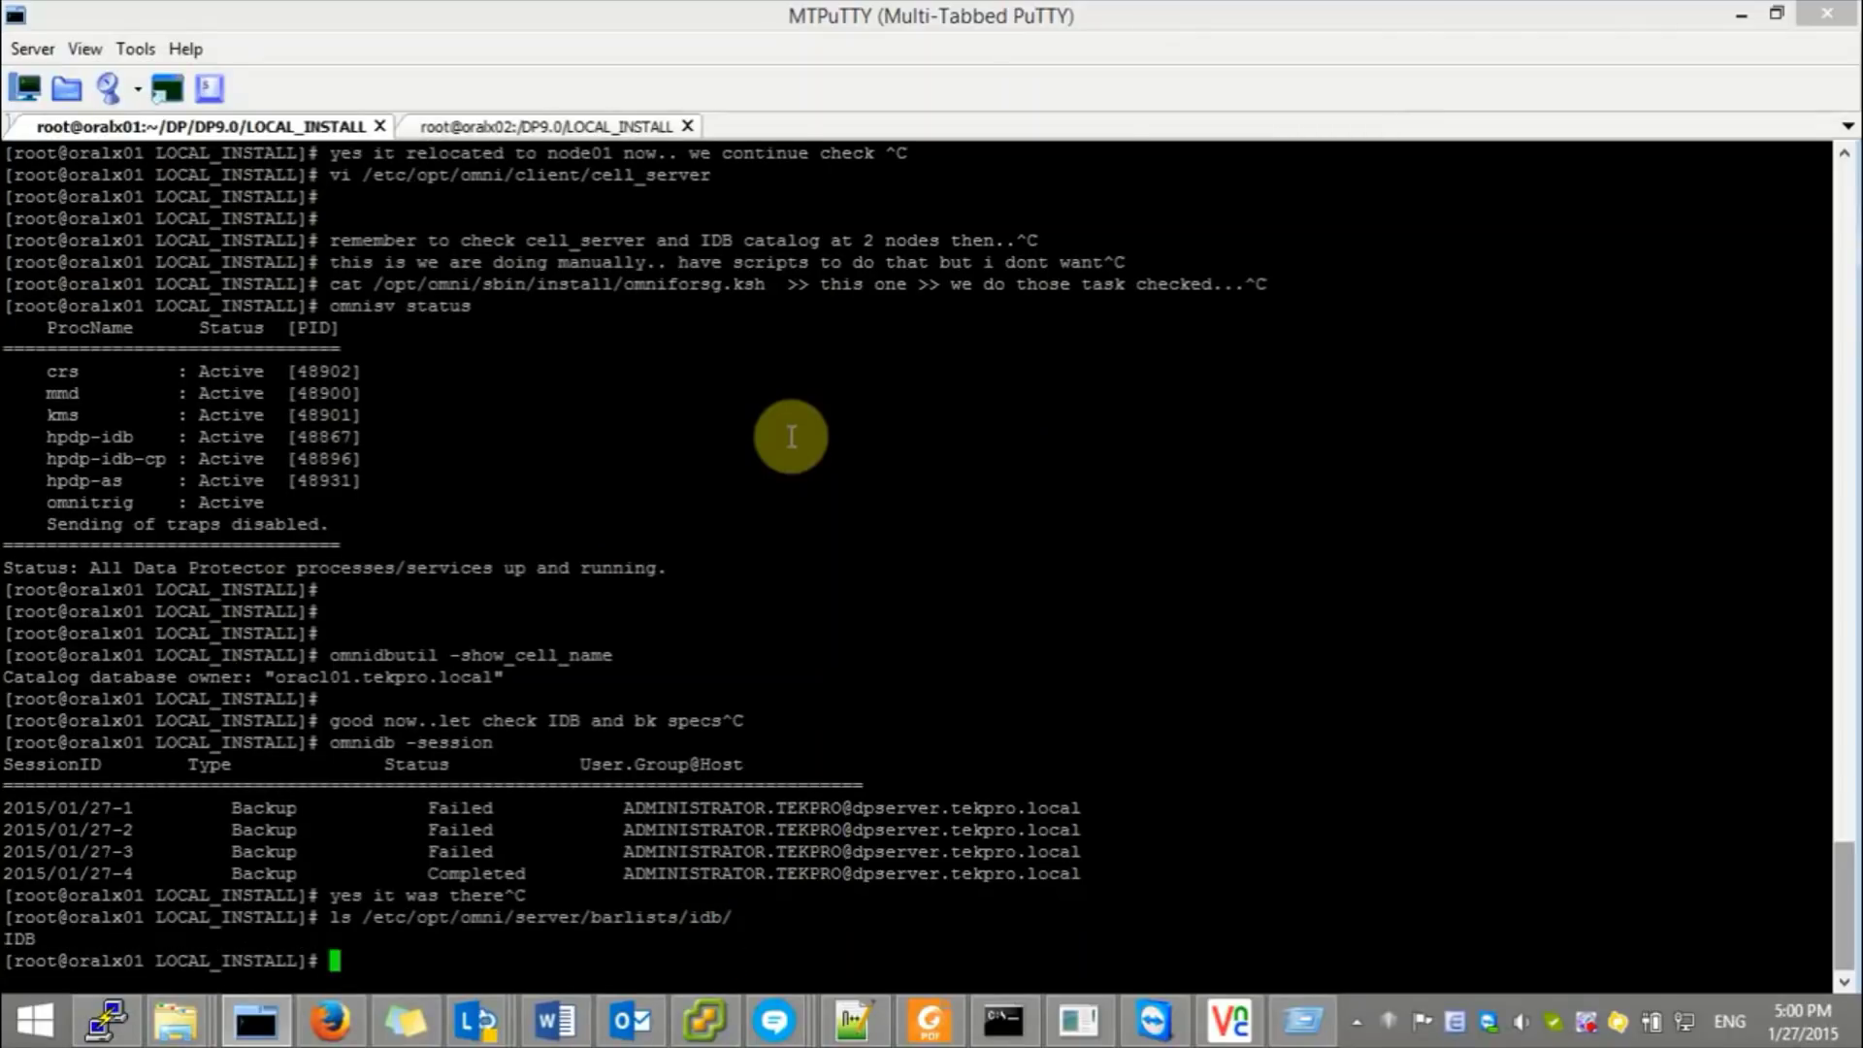
{"action": "type", "text": "yes it is there.."}
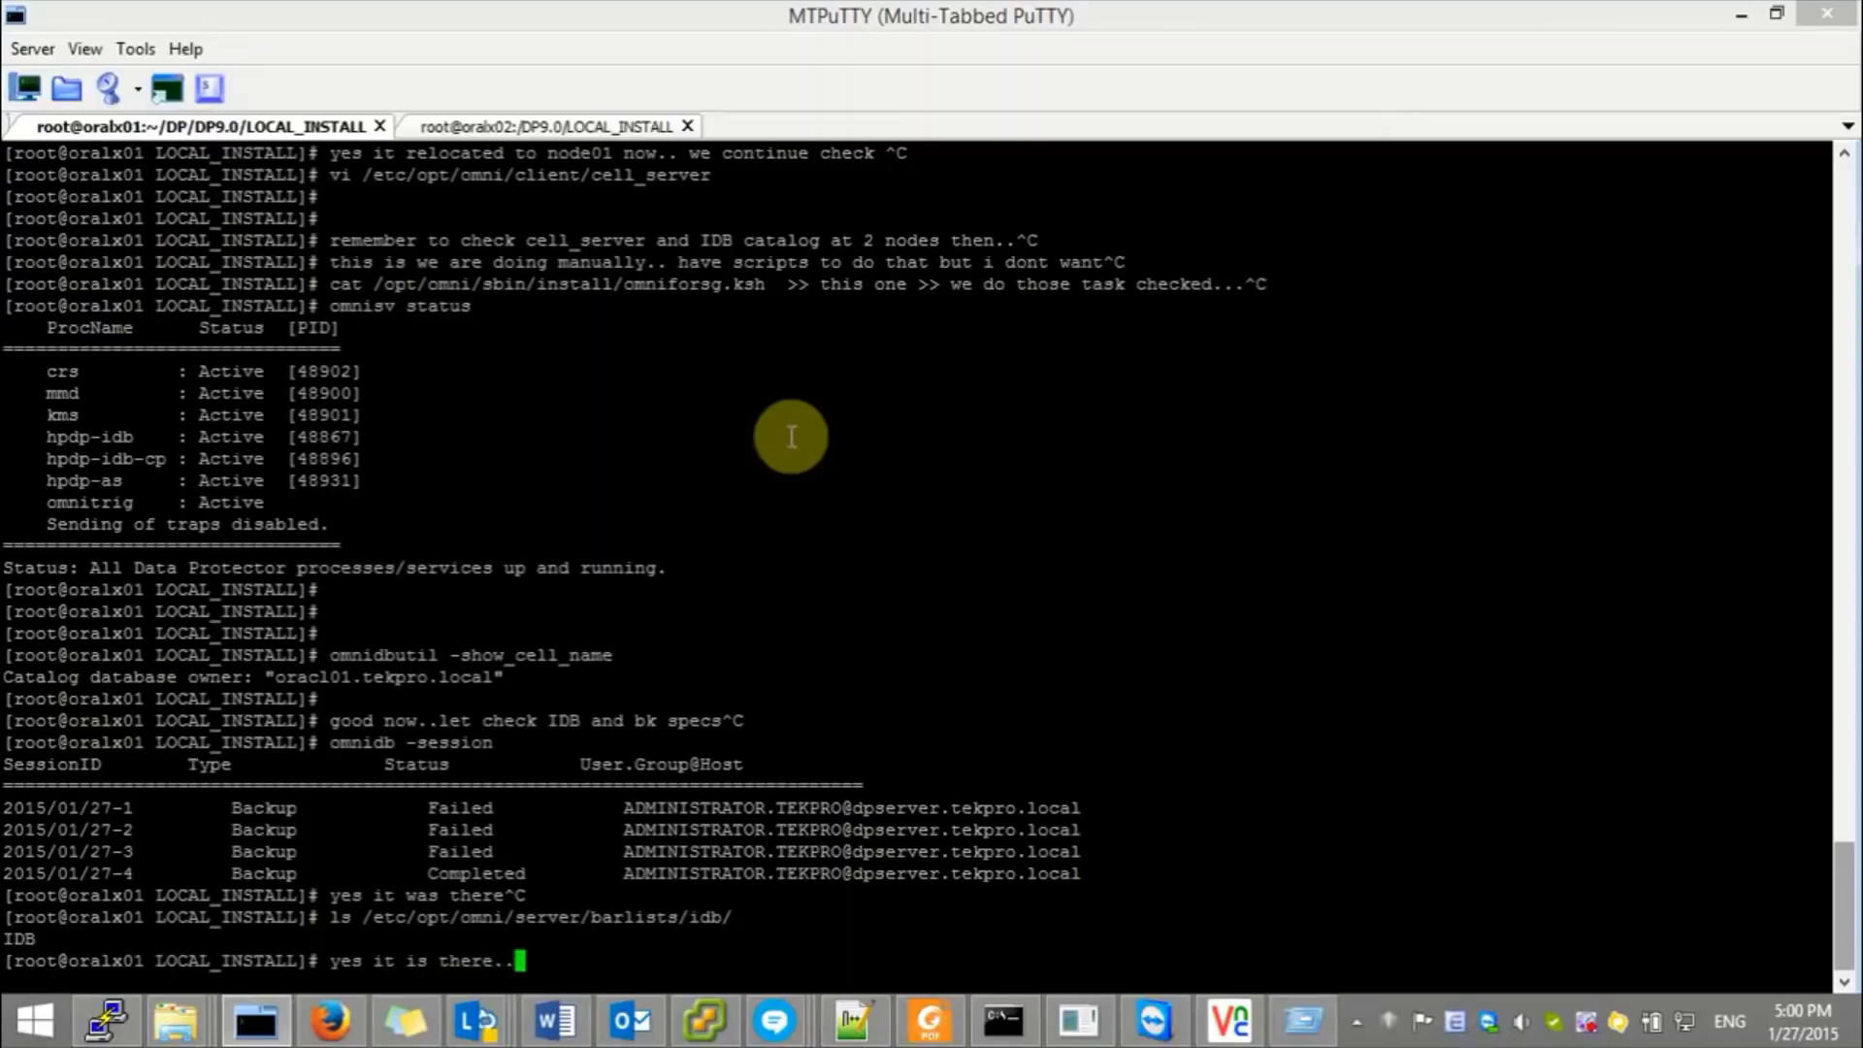
{"action": "key", "text": "ctrl+c"}
- Write the remark "we need to connect by GUI 9.0 to end this now..." at the prompt and abandon it without running it
{"action": "type", "text": "we need "}
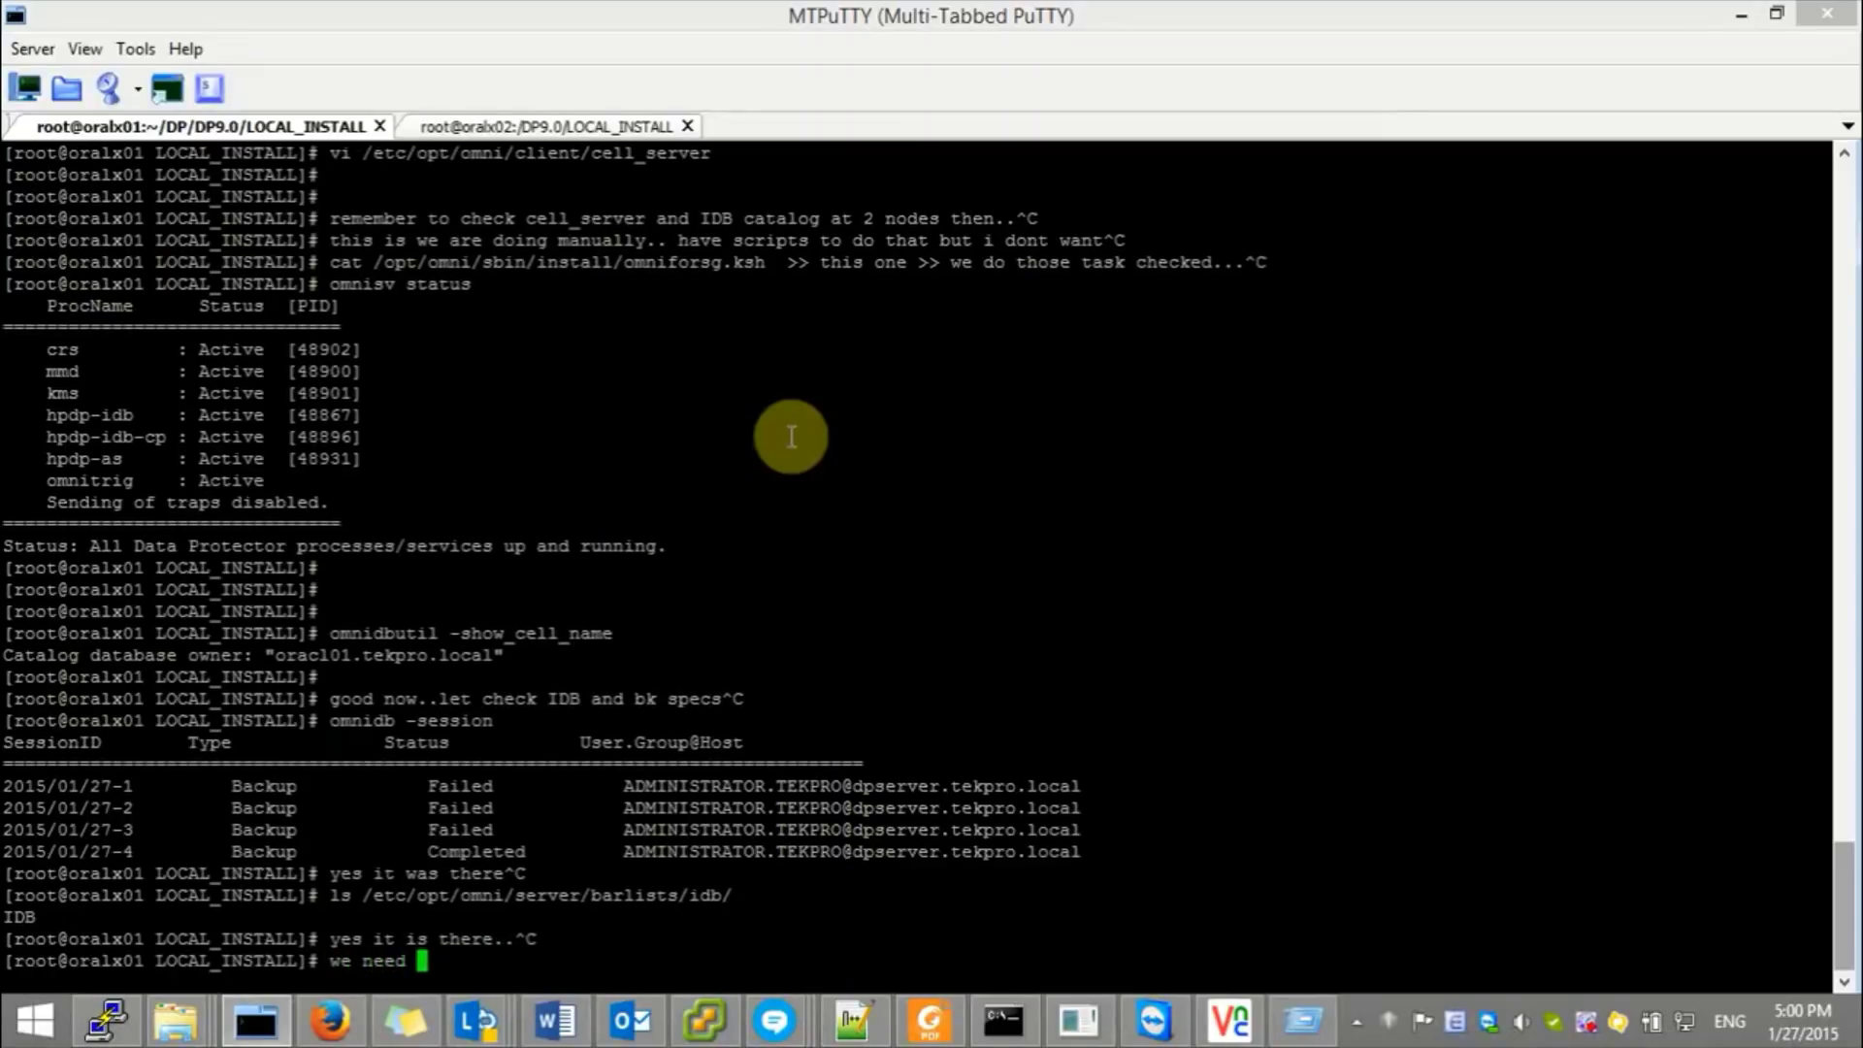
{"action": "type", "text": "to connect by GUI 9.0 "}
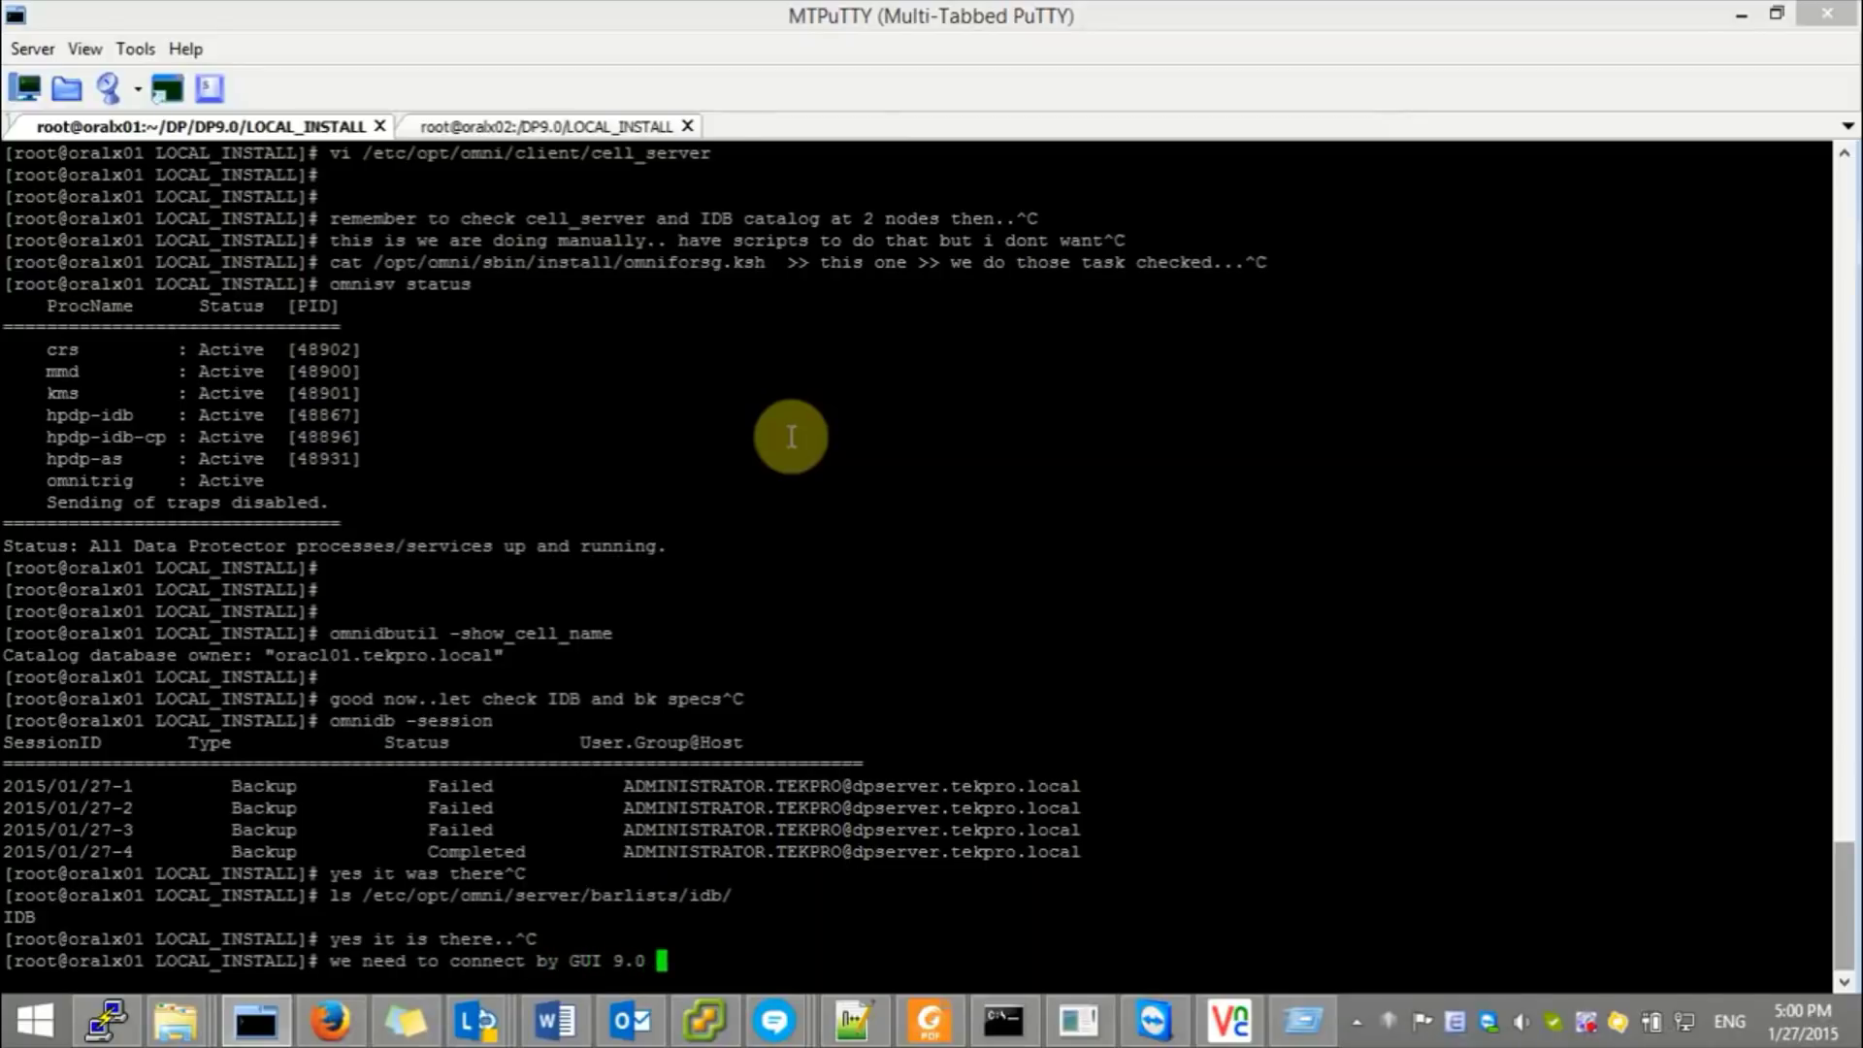
{"action": "type", "text": "to end this now.."}
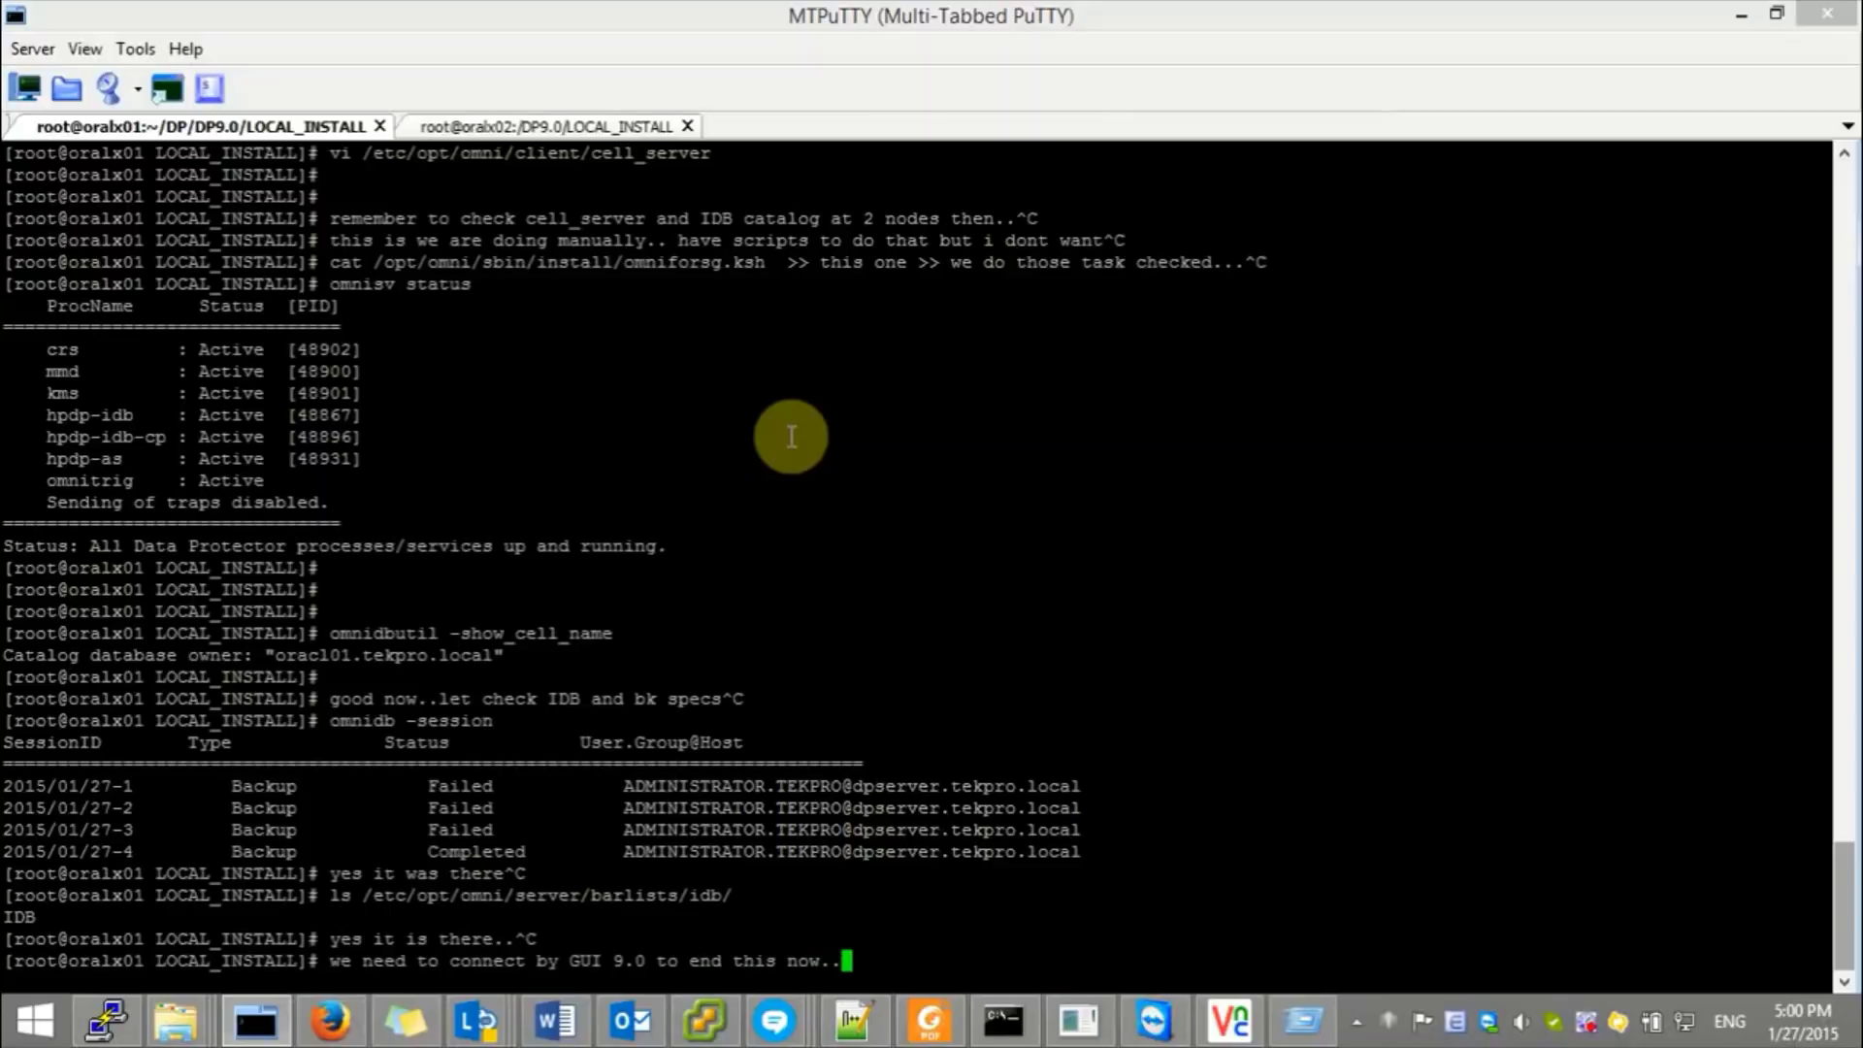
{"action": "type", "text": "."}
{"action": "key", "text": "ctrl+c"}
- List the network connections on port 7116 with netstat -an | grep 7116
{"action": "type", "text": "netstat -a"}
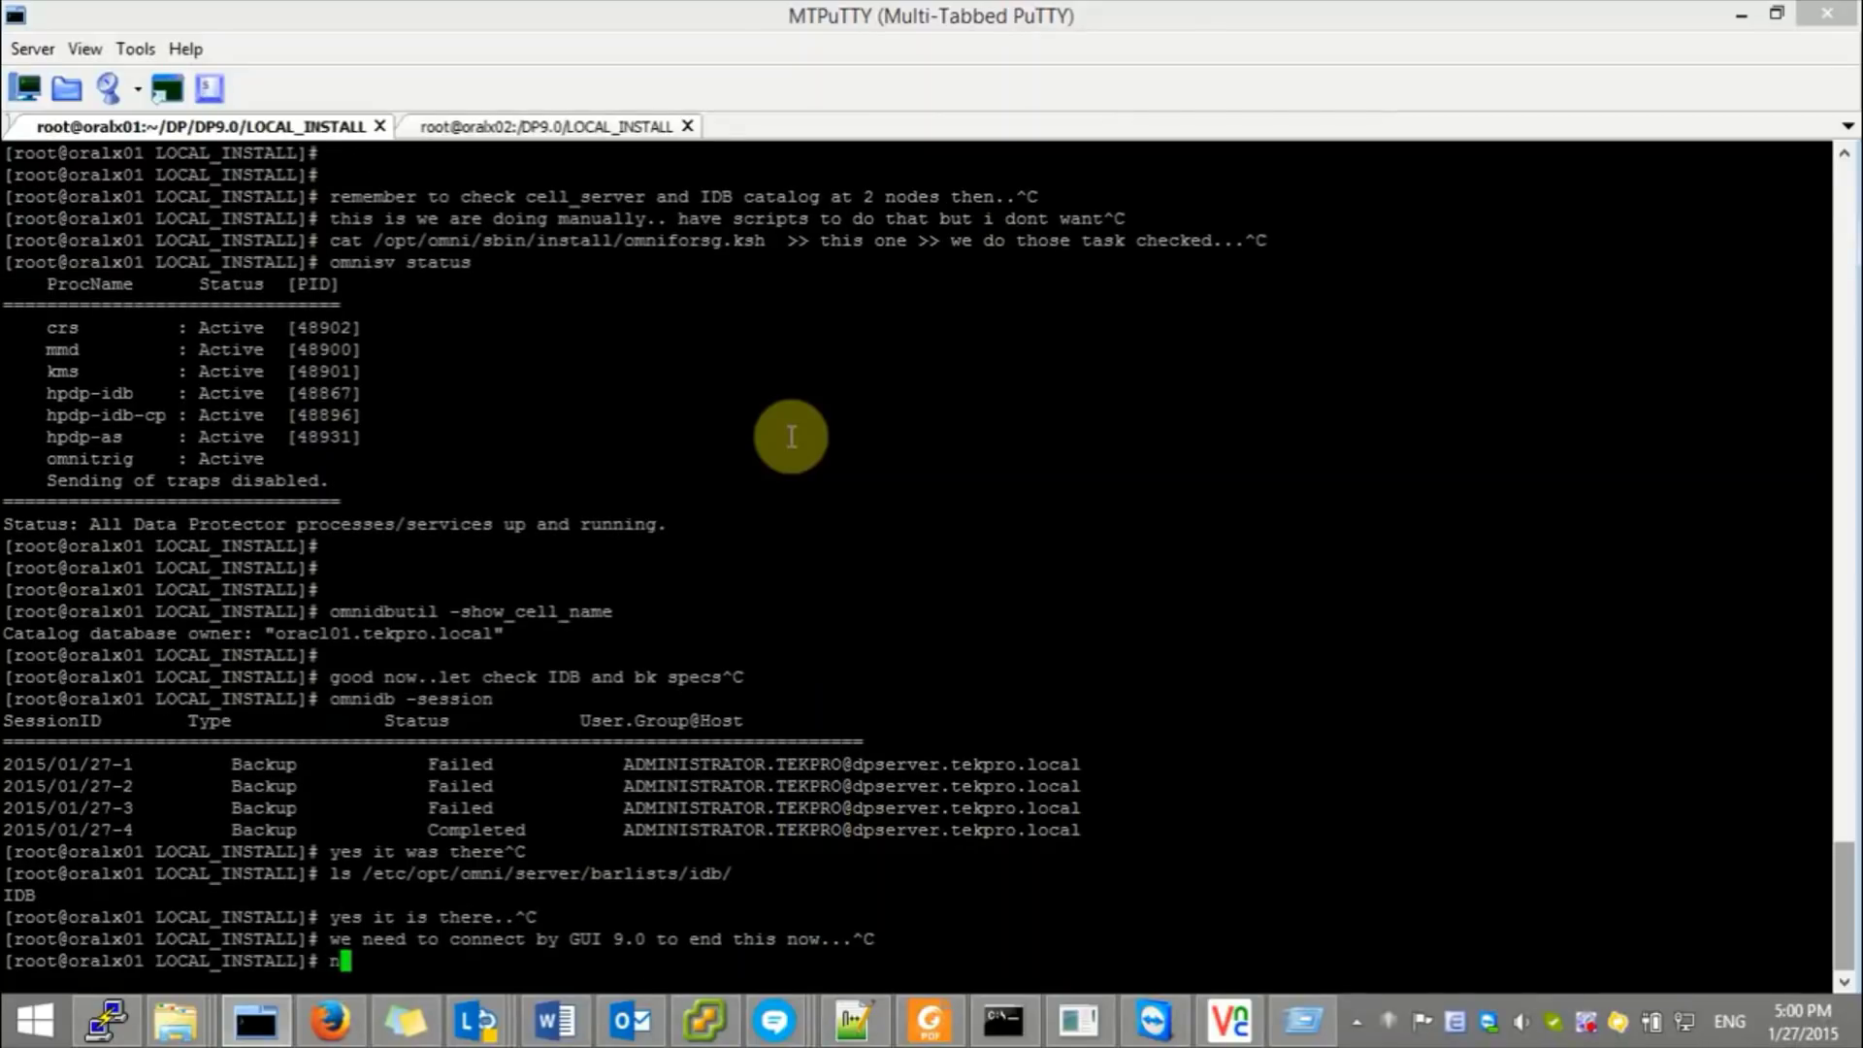
{"action": "type", "text": "n | grep 7116"}
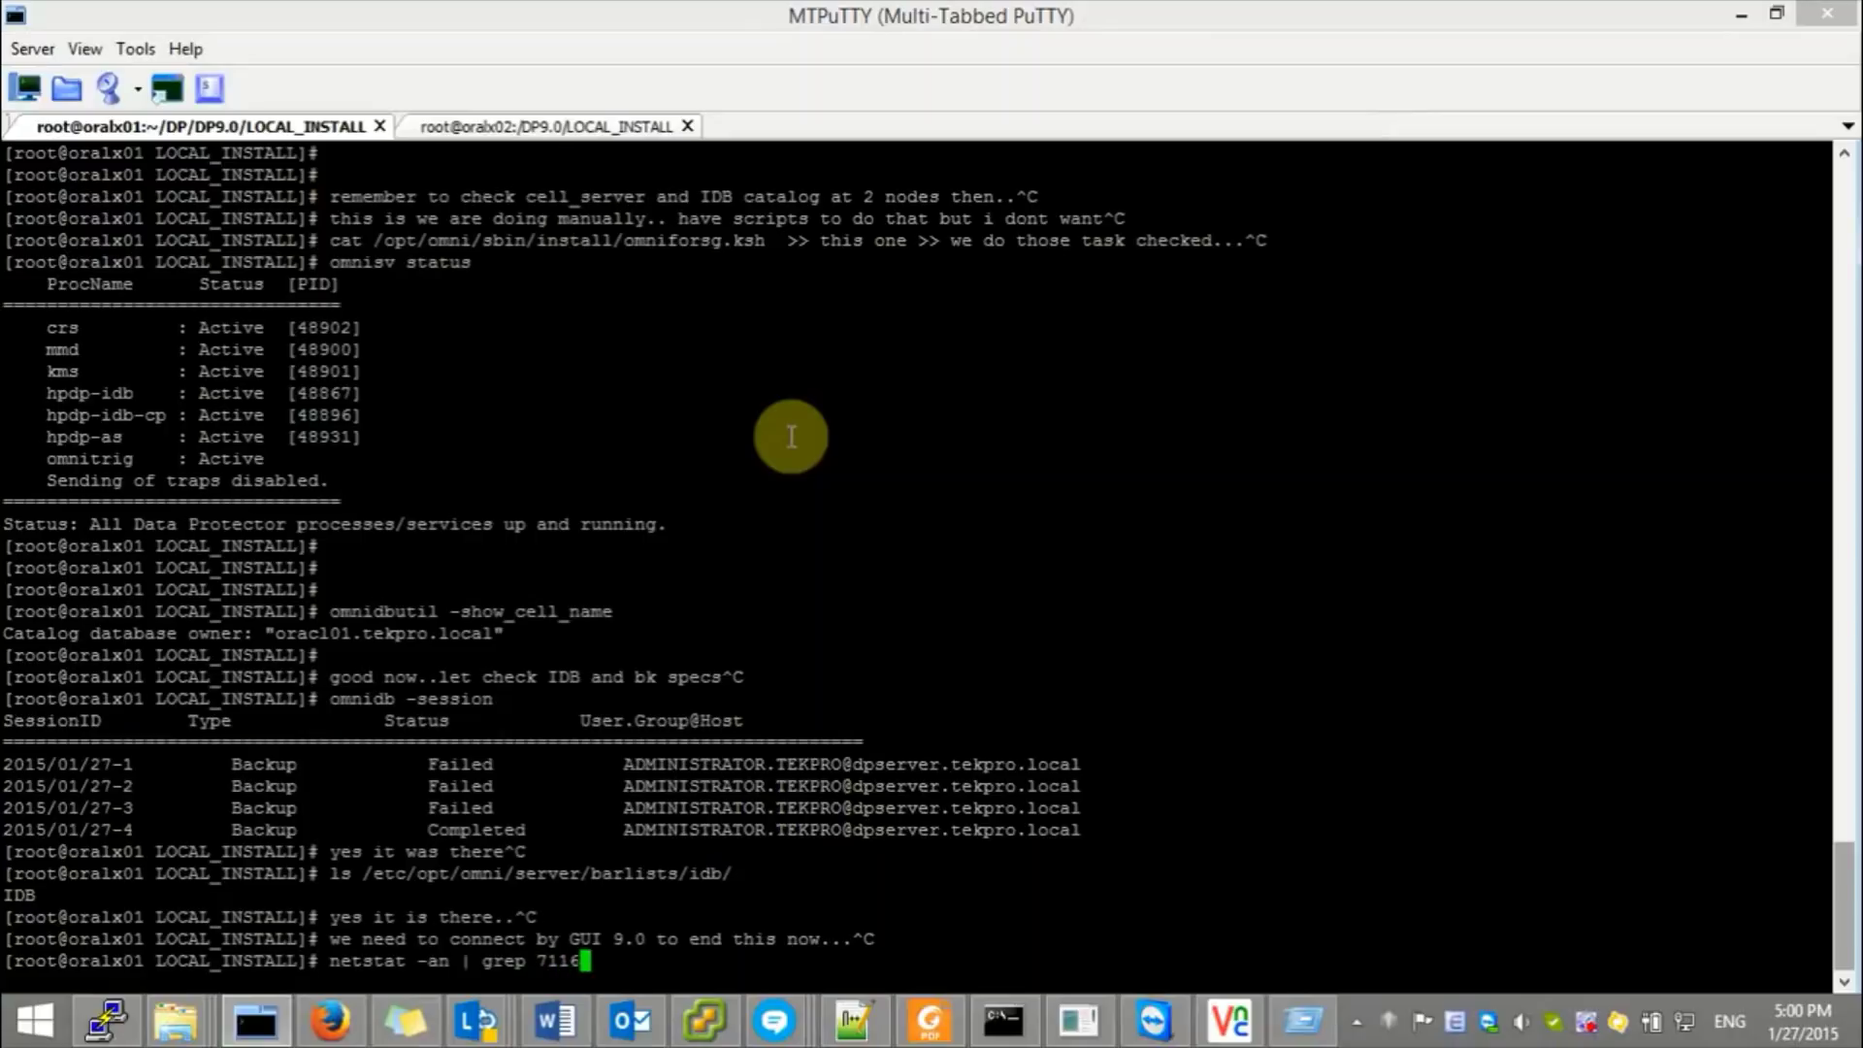
{"action": "key", "text": "Return"}
{"action": "key", "text": "Return"}
{"action": "key", "text": "Return"}
{"action": "key", "text": "Return"}
- Display the contents of /etc/opt/omni/client/components/webservice.properties with cat
{"action": "type", "text": "cat"}
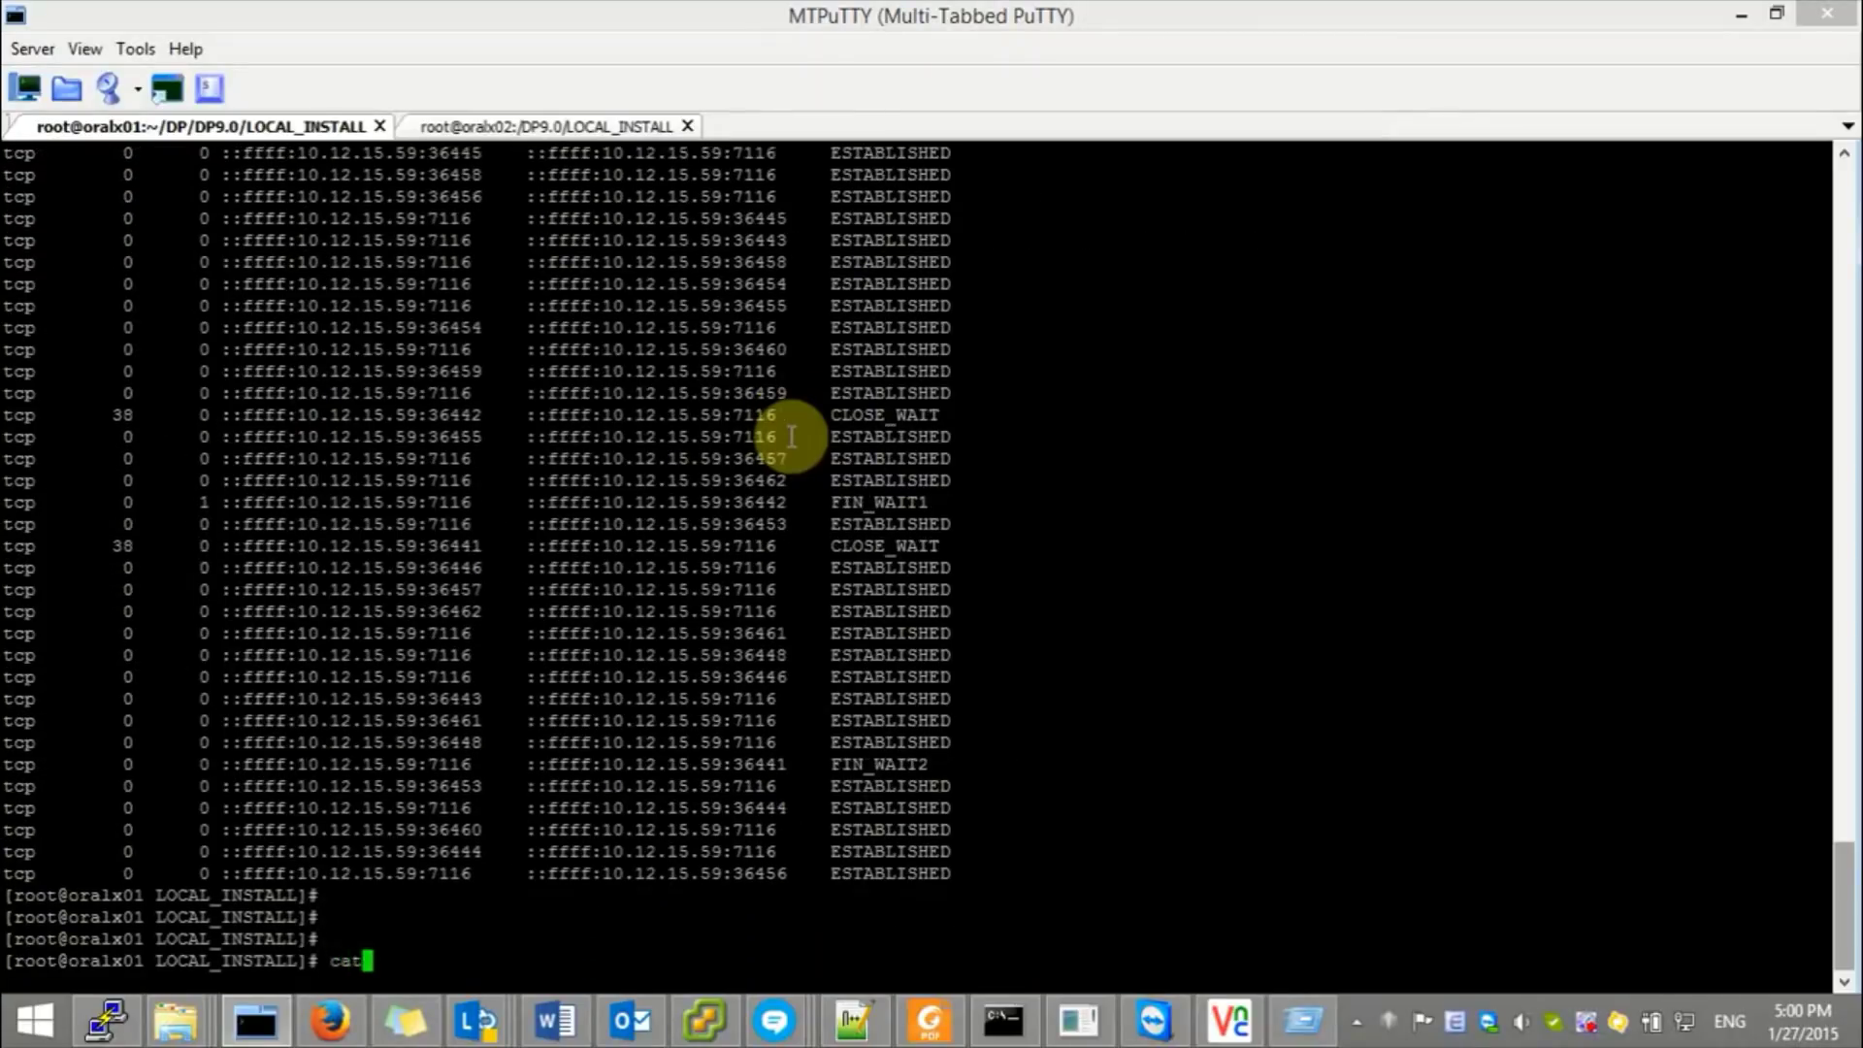
{"action": "type", "text": " /etc/opt/omni"}
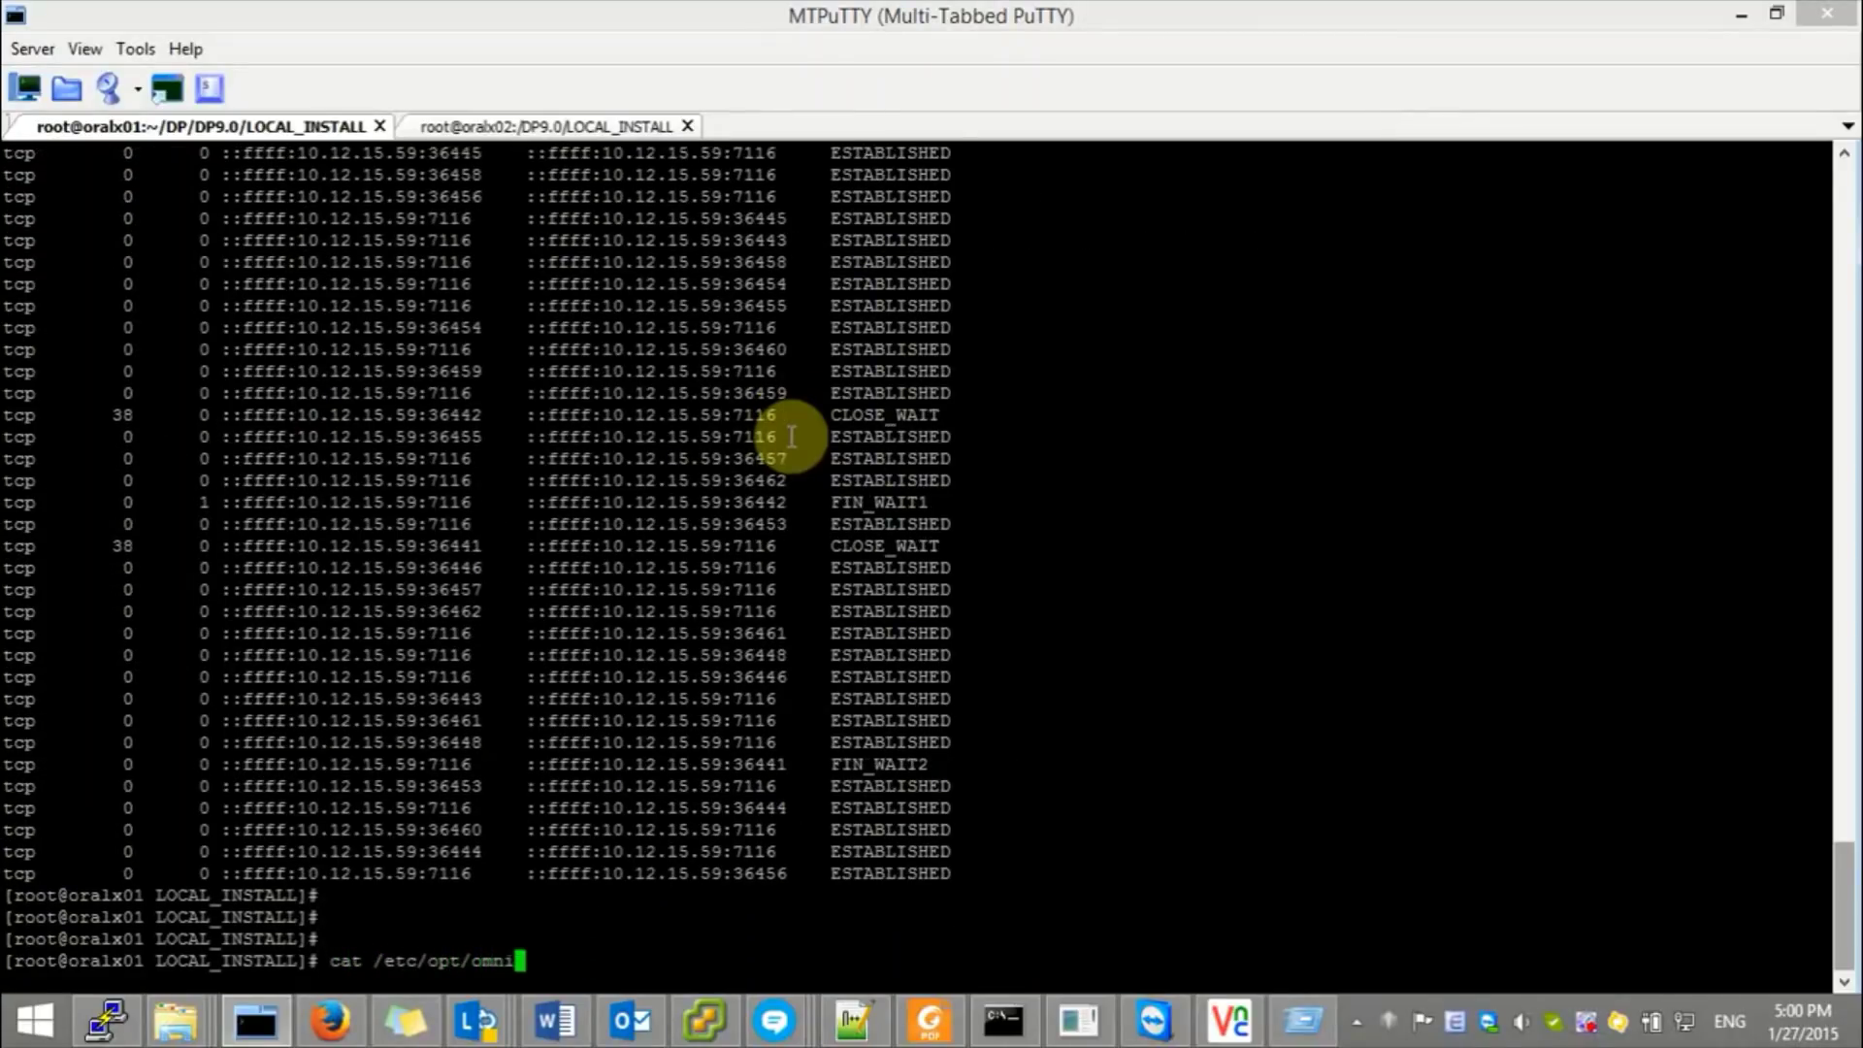
{"action": "type", "text": "/client/components/"}
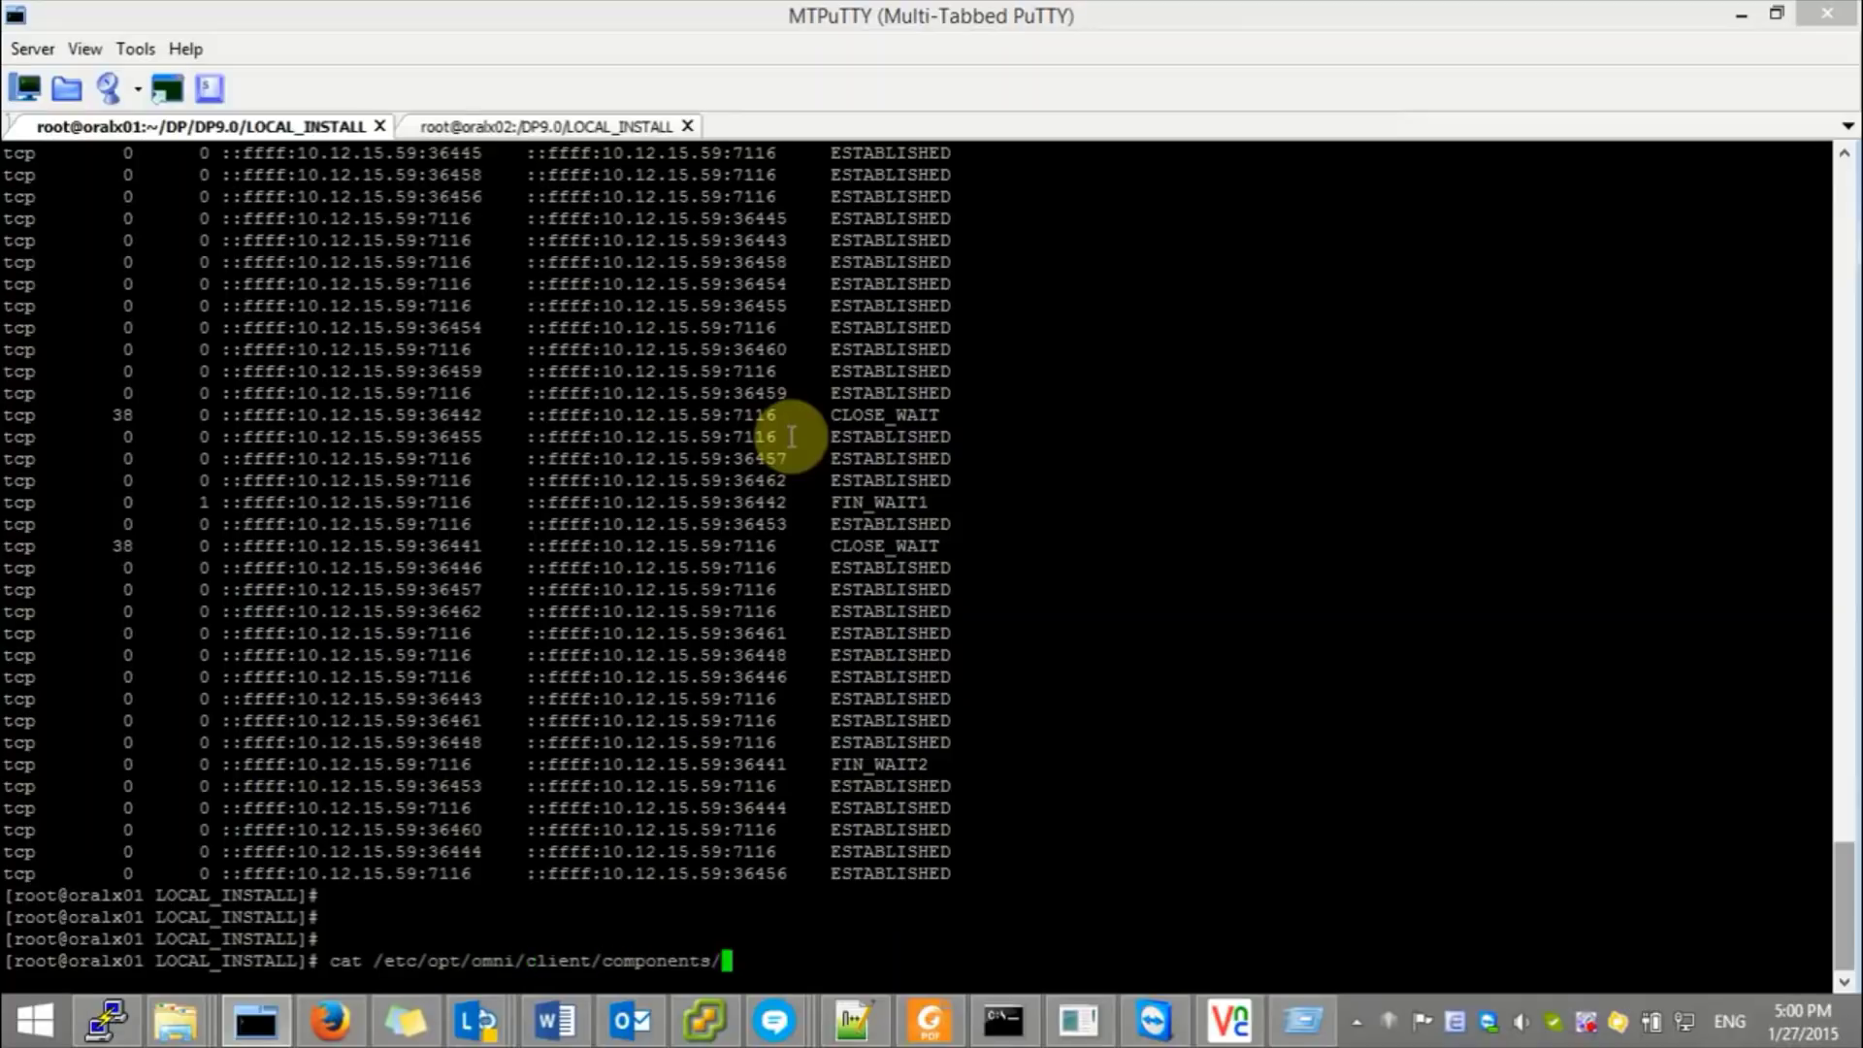
{"action": "type", "text": "we"}
{"action": "key", "text": "Tab"}
{"action": "key", "text": "Return"}
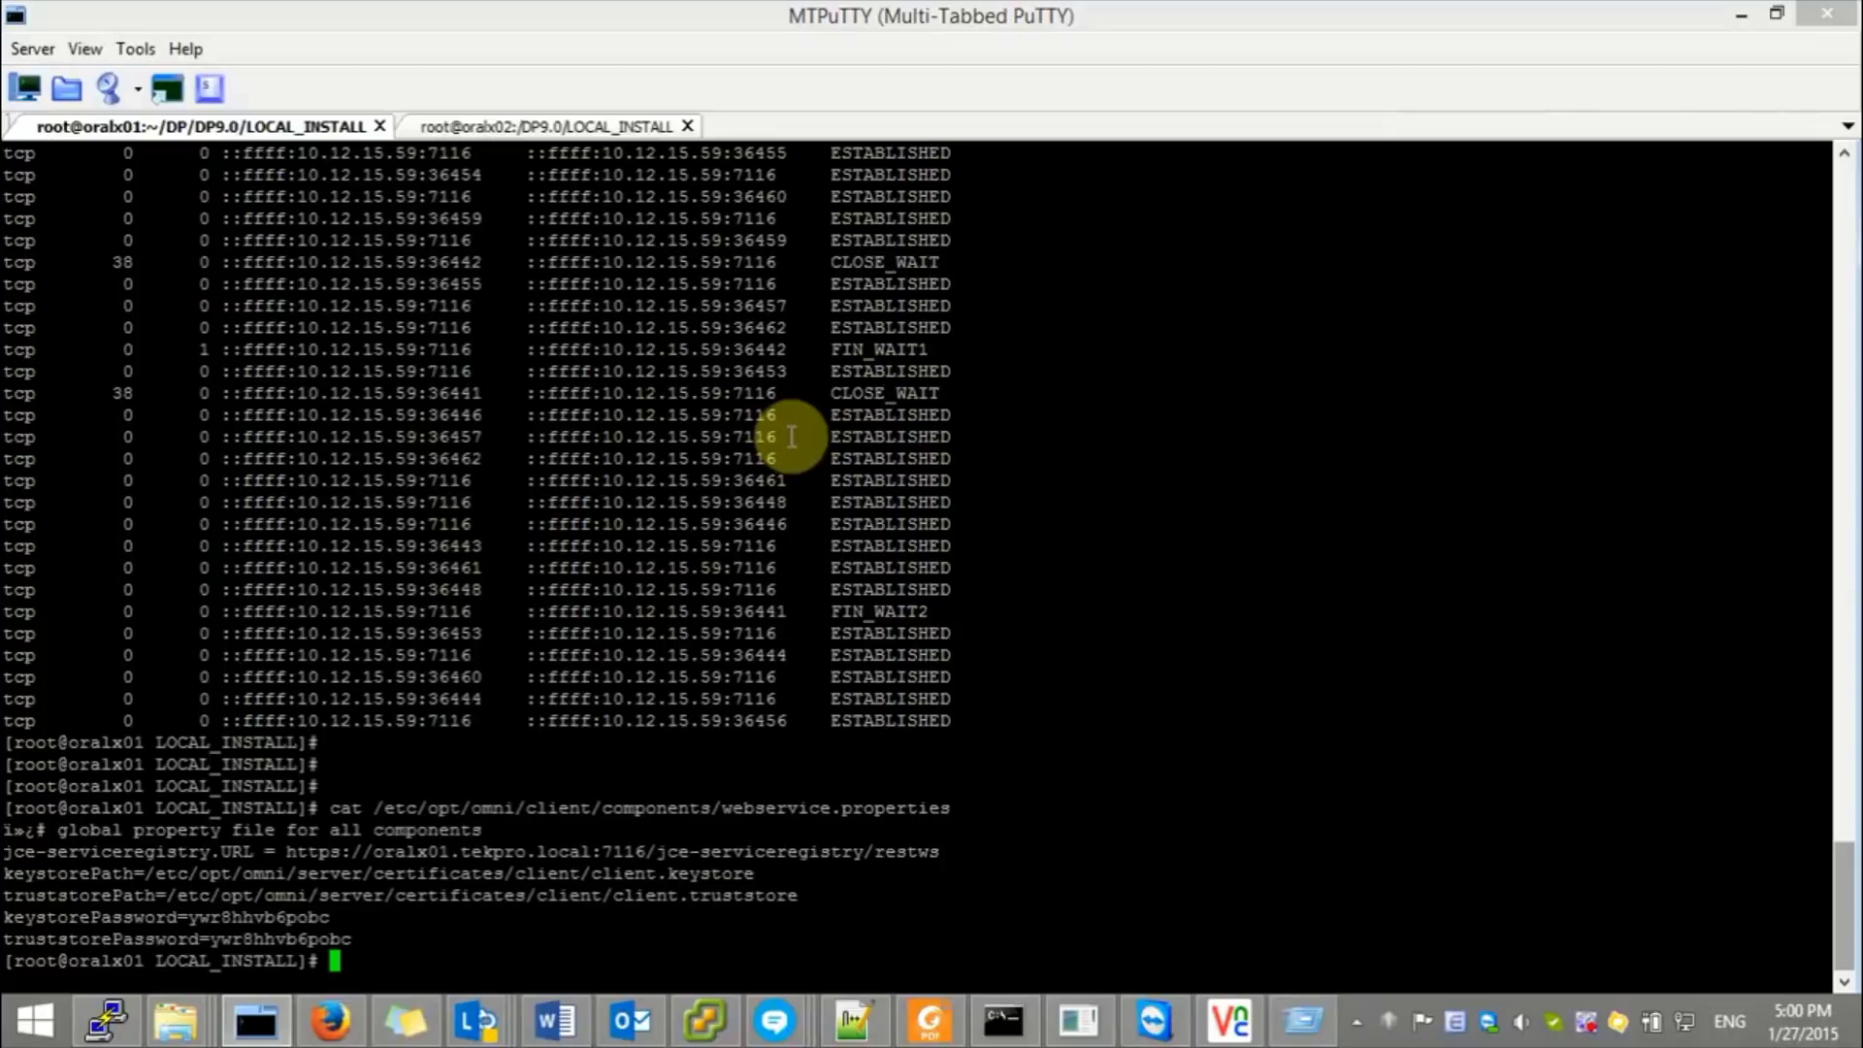
- Write the remark "must regenerate certificate before using DP virtual hostname" at the prompt and abandon it without running it
{"action": "type", "text": "must regenerate"}
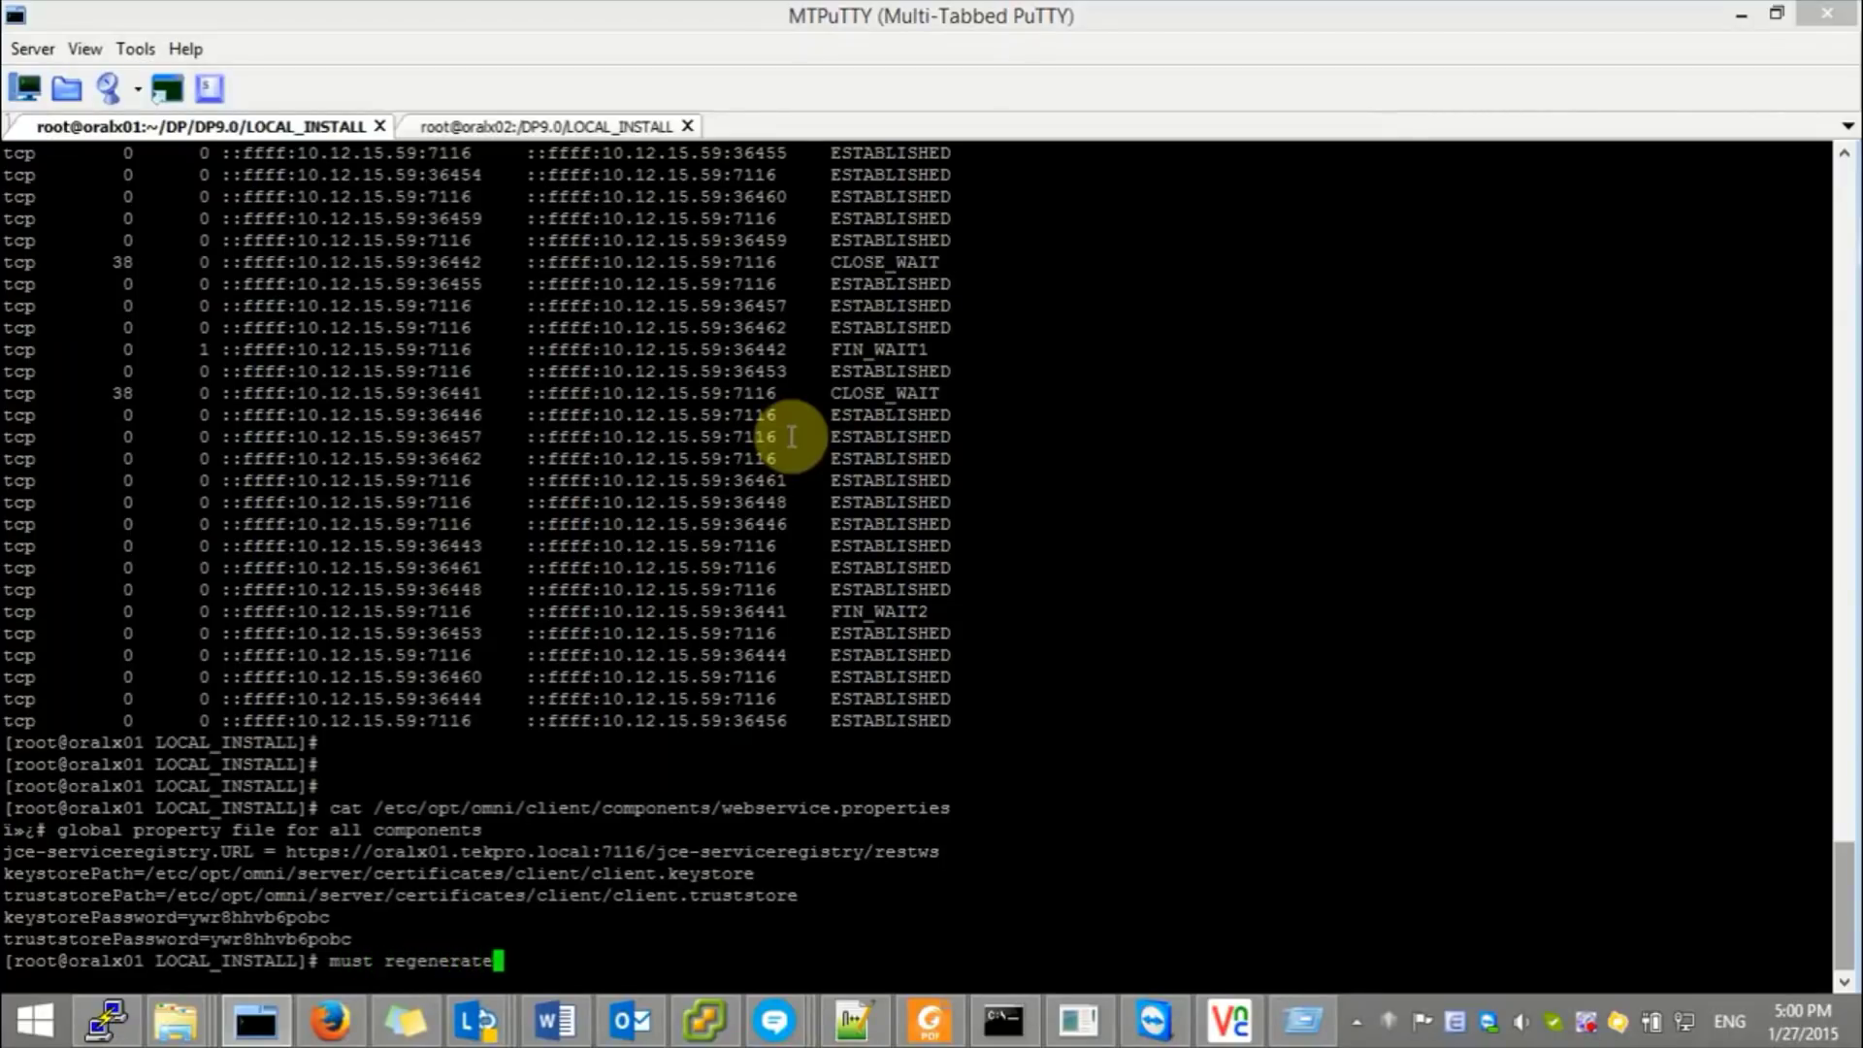
{"action": "type", "text": " certificate before "}
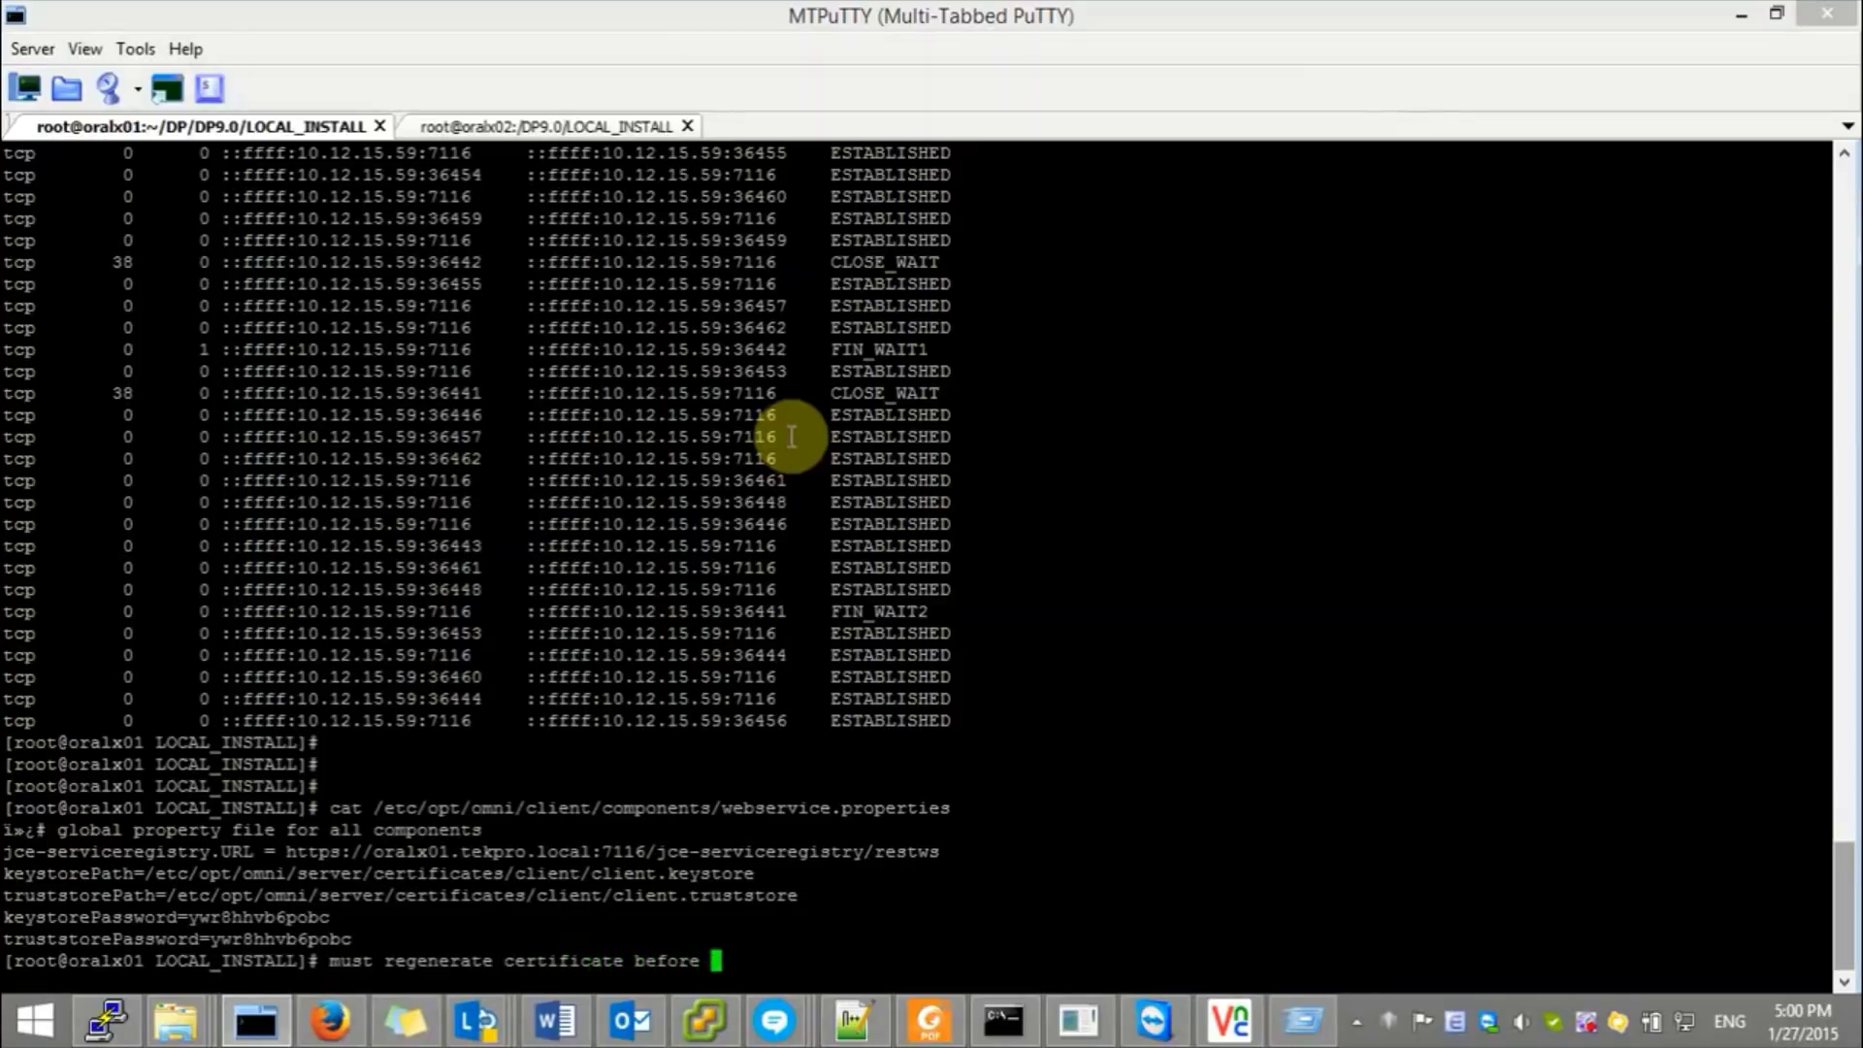
{"action": "type", "text": "using DP virutual hostnam"}
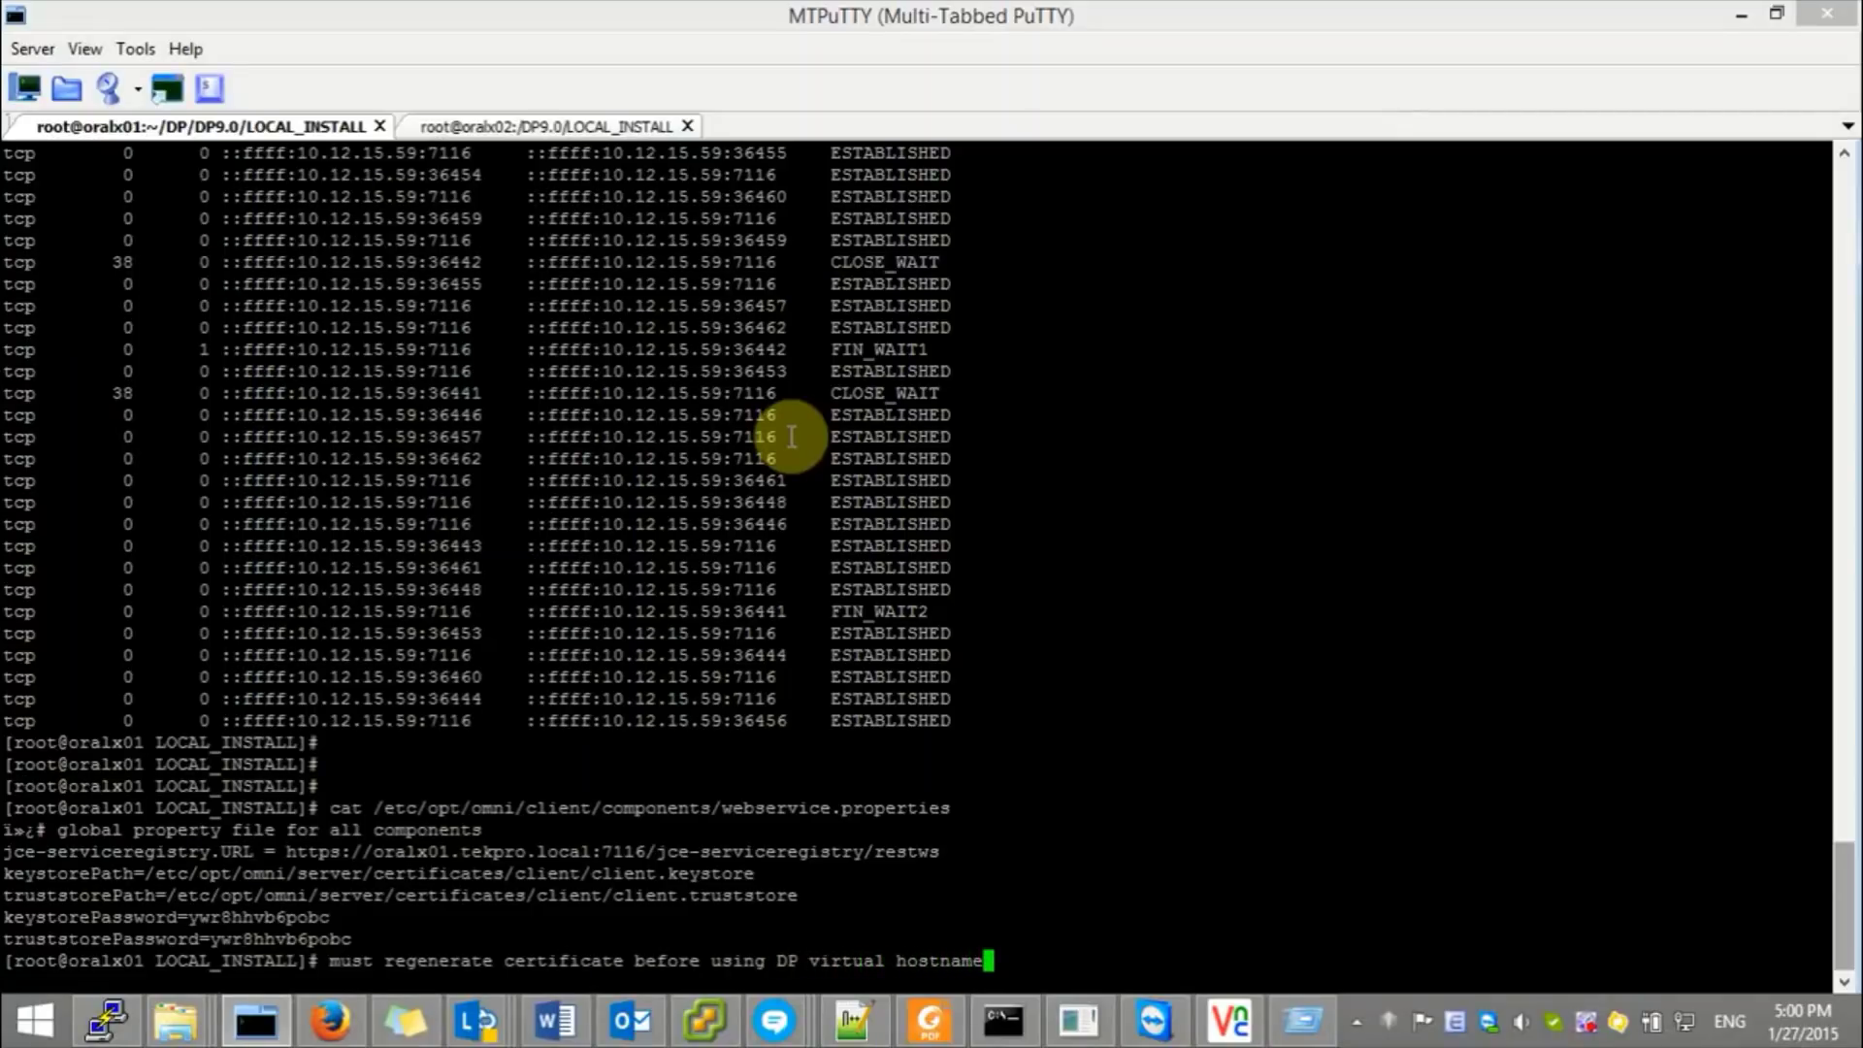
{"action": "type", "text": "e"}
{"action": "key", "text": "ctrl+c"}
- Regenerate the certificate with perl /opt/omni/sbin/omnigencert.pl, using -server_id oracl01.tekpro.local, -user_id hpdp and the keystore password from webservice.properties as -store_password
{"action": "type", "text": "per"}
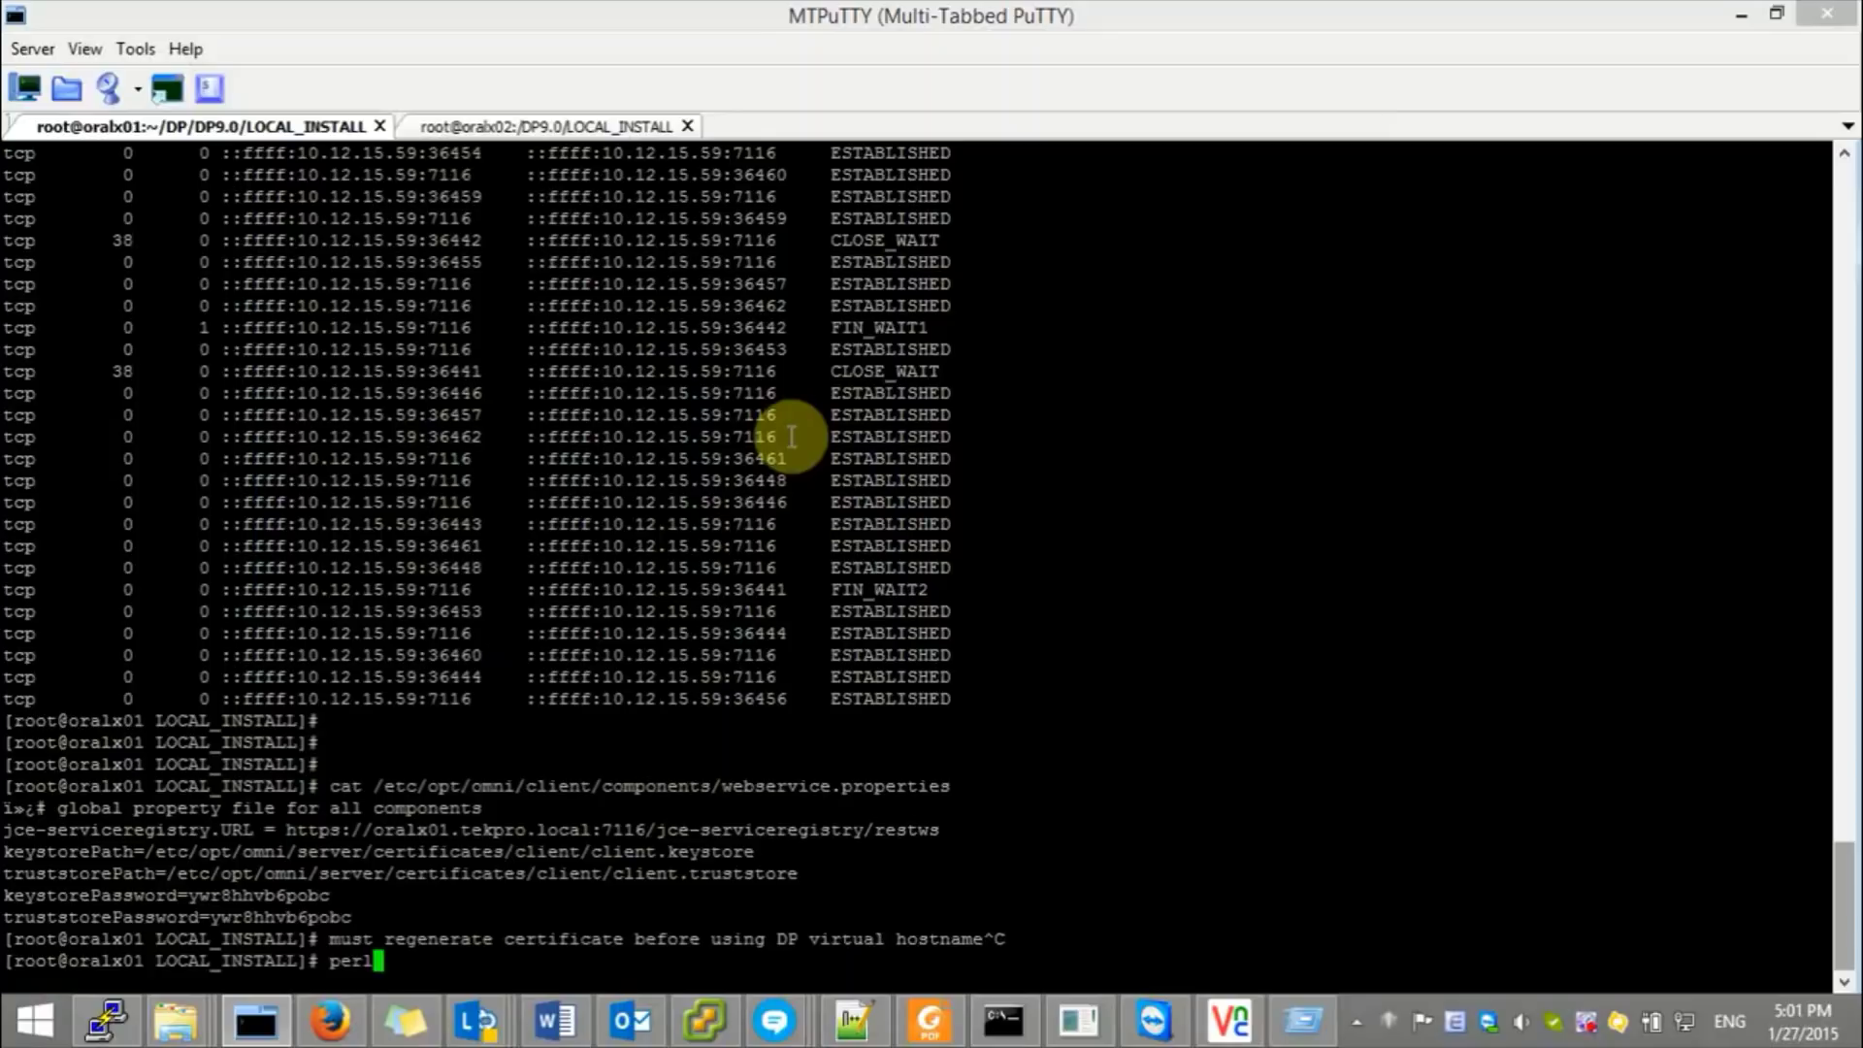
{"action": "type", "text": "/opt/omni/sbin/"}
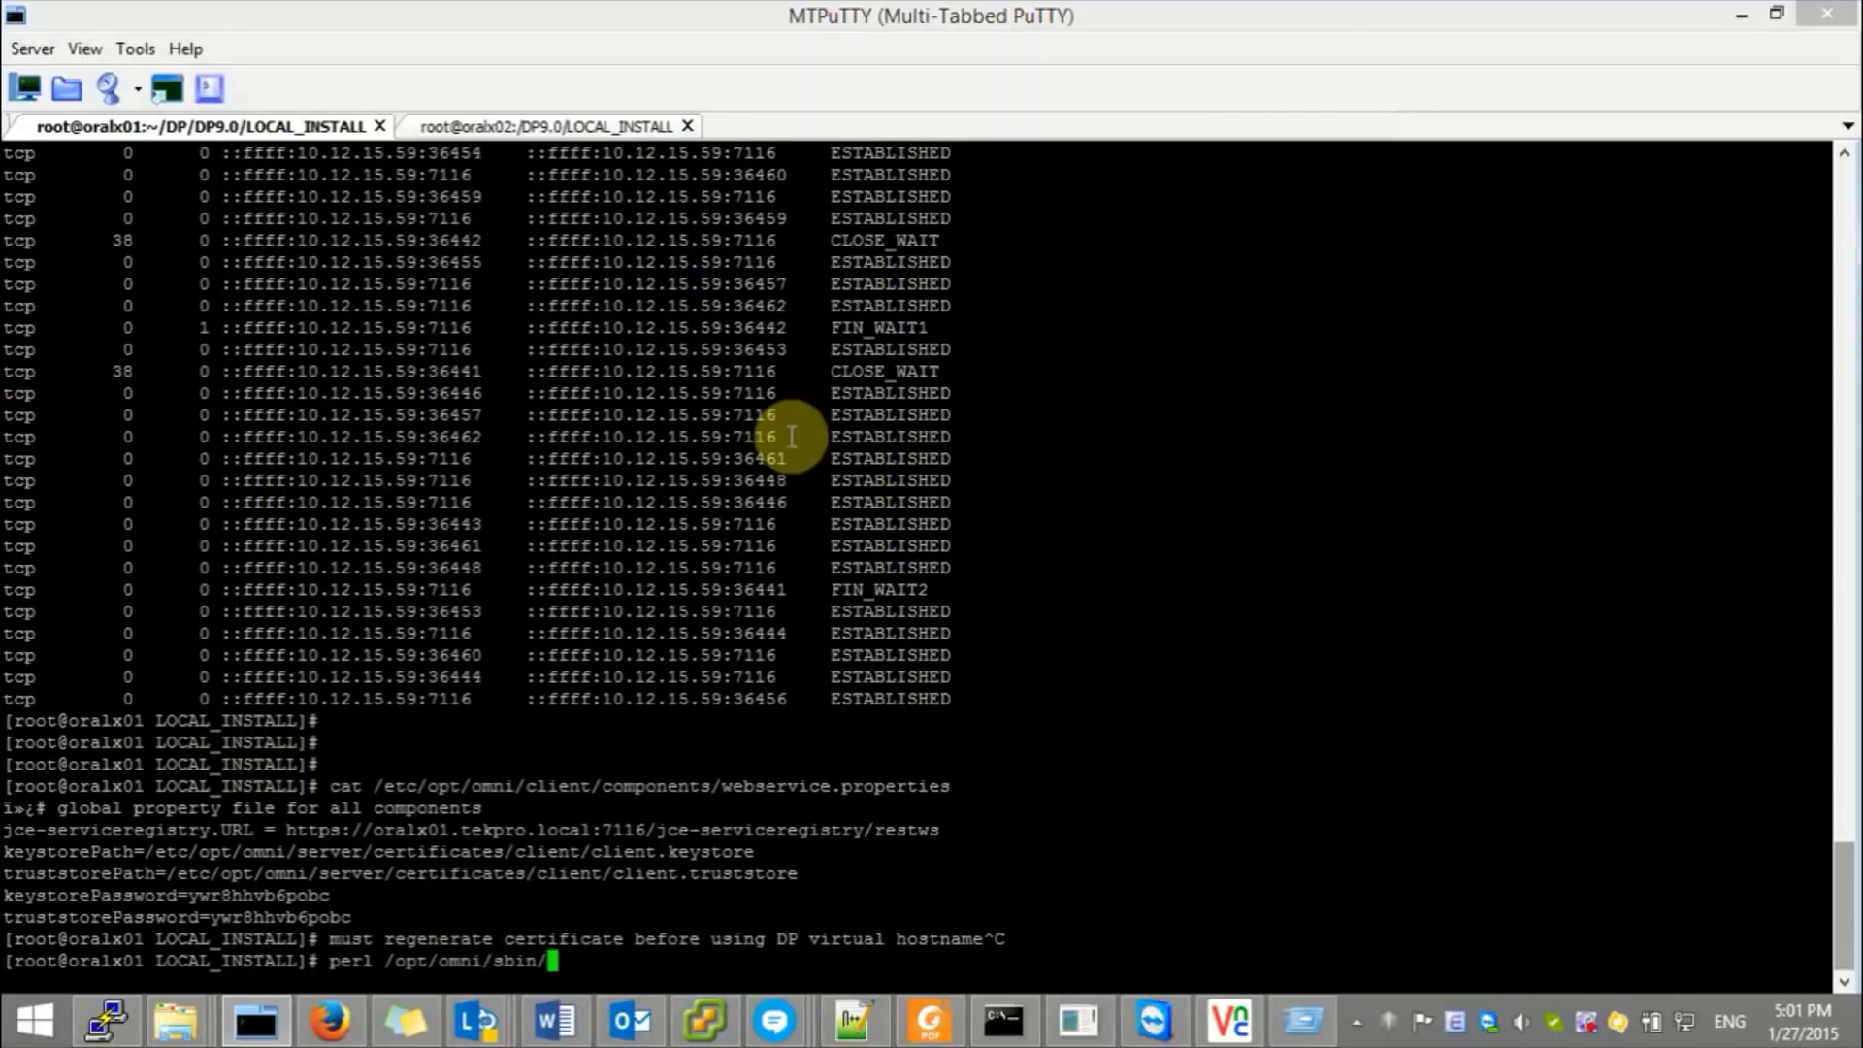
{"action": "type", "text": "omnige"}
{"action": "key", "text": "Tab"}
{"action": "type", "text": "-server"}
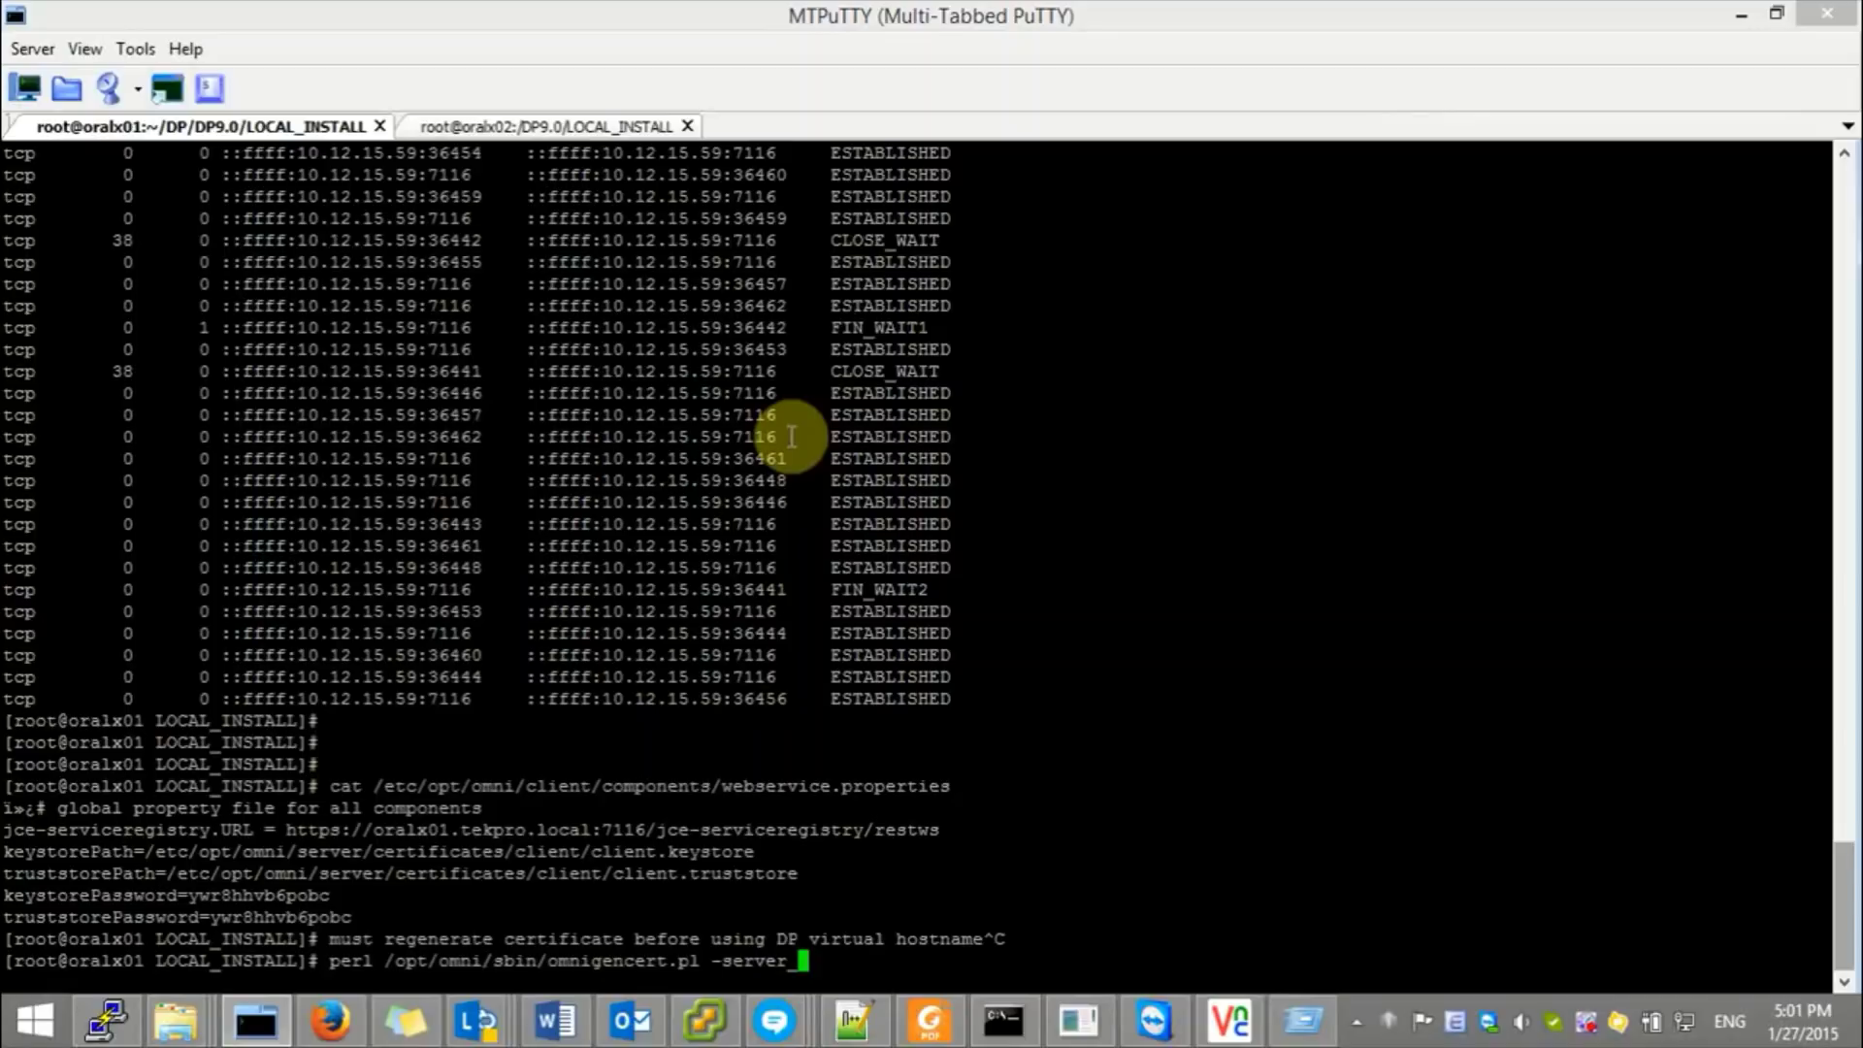
{"action": "type", "text": " id oracl01,."}
{"action": "key", "text": "BackSpace"}
{"action": "key", "text": "BackSpace"}
{"action": "type", "text": ".tekpro.local"}
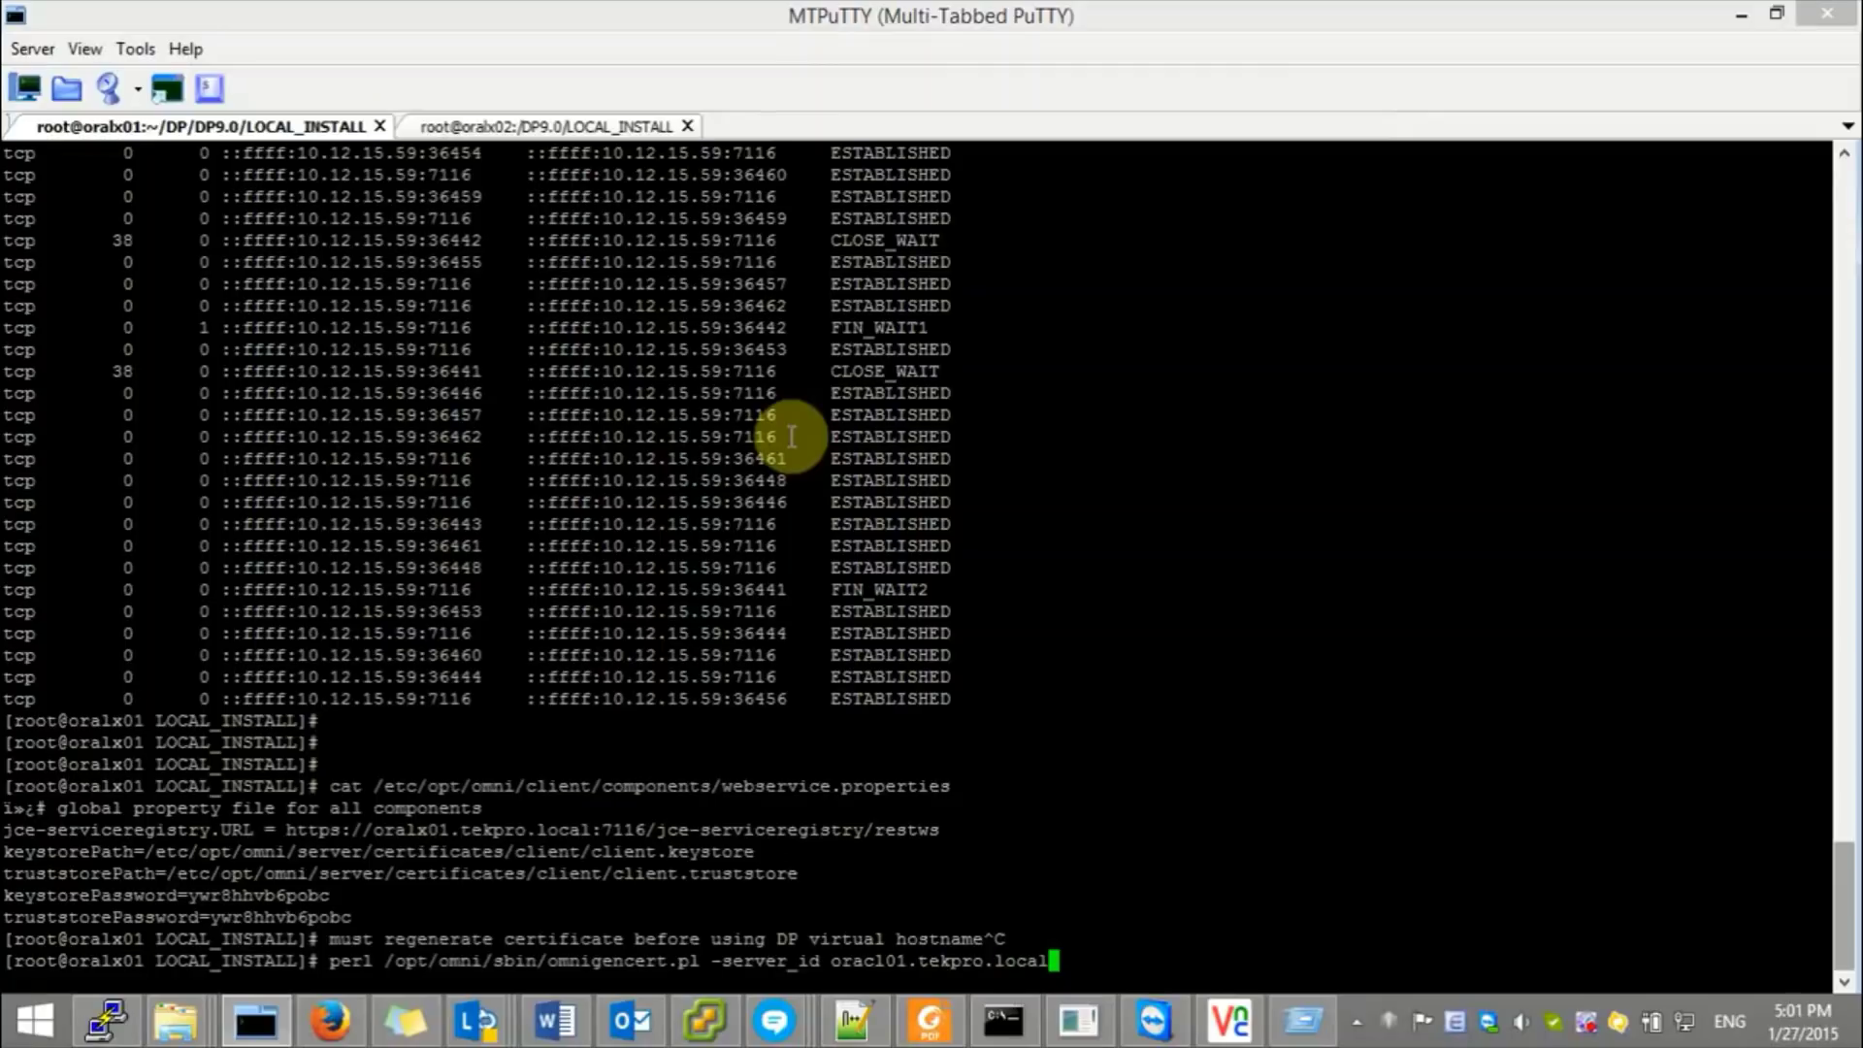
{"action": "type", "text": " -user_id hpdp -store"}
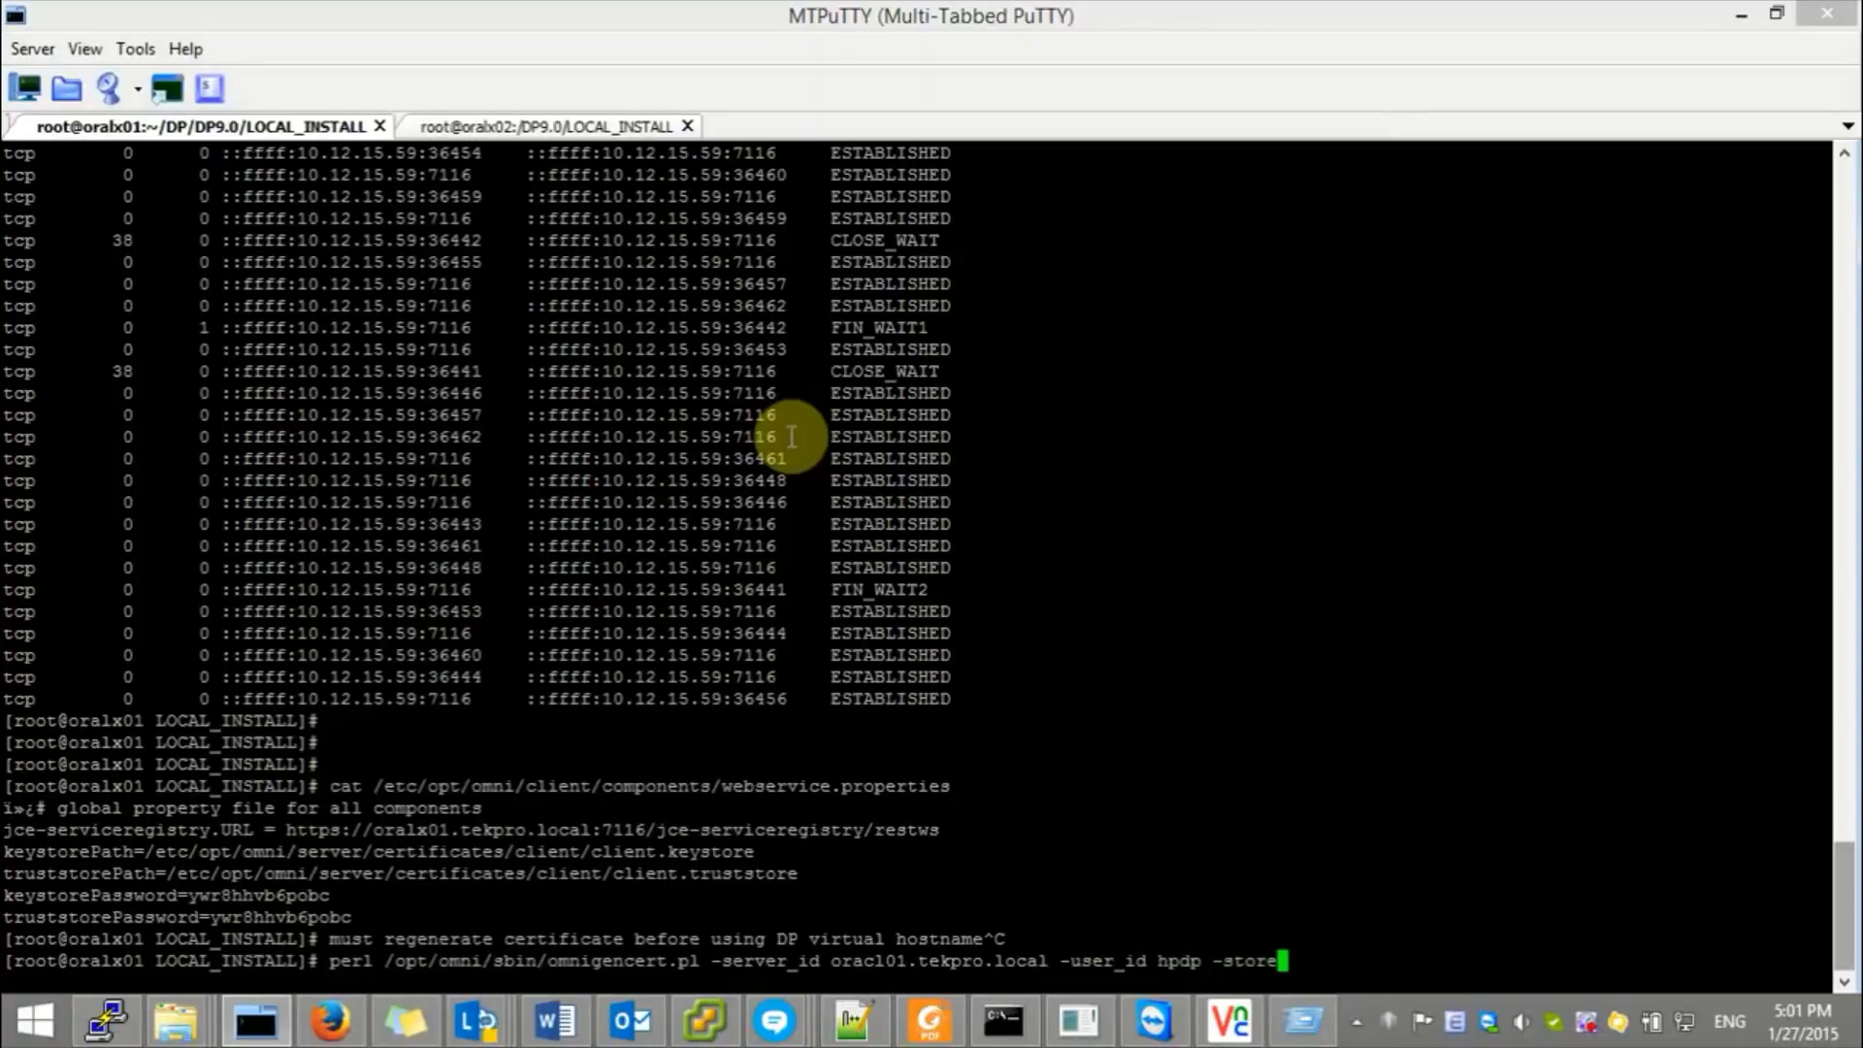
{"action": "type", "text": "_password"}
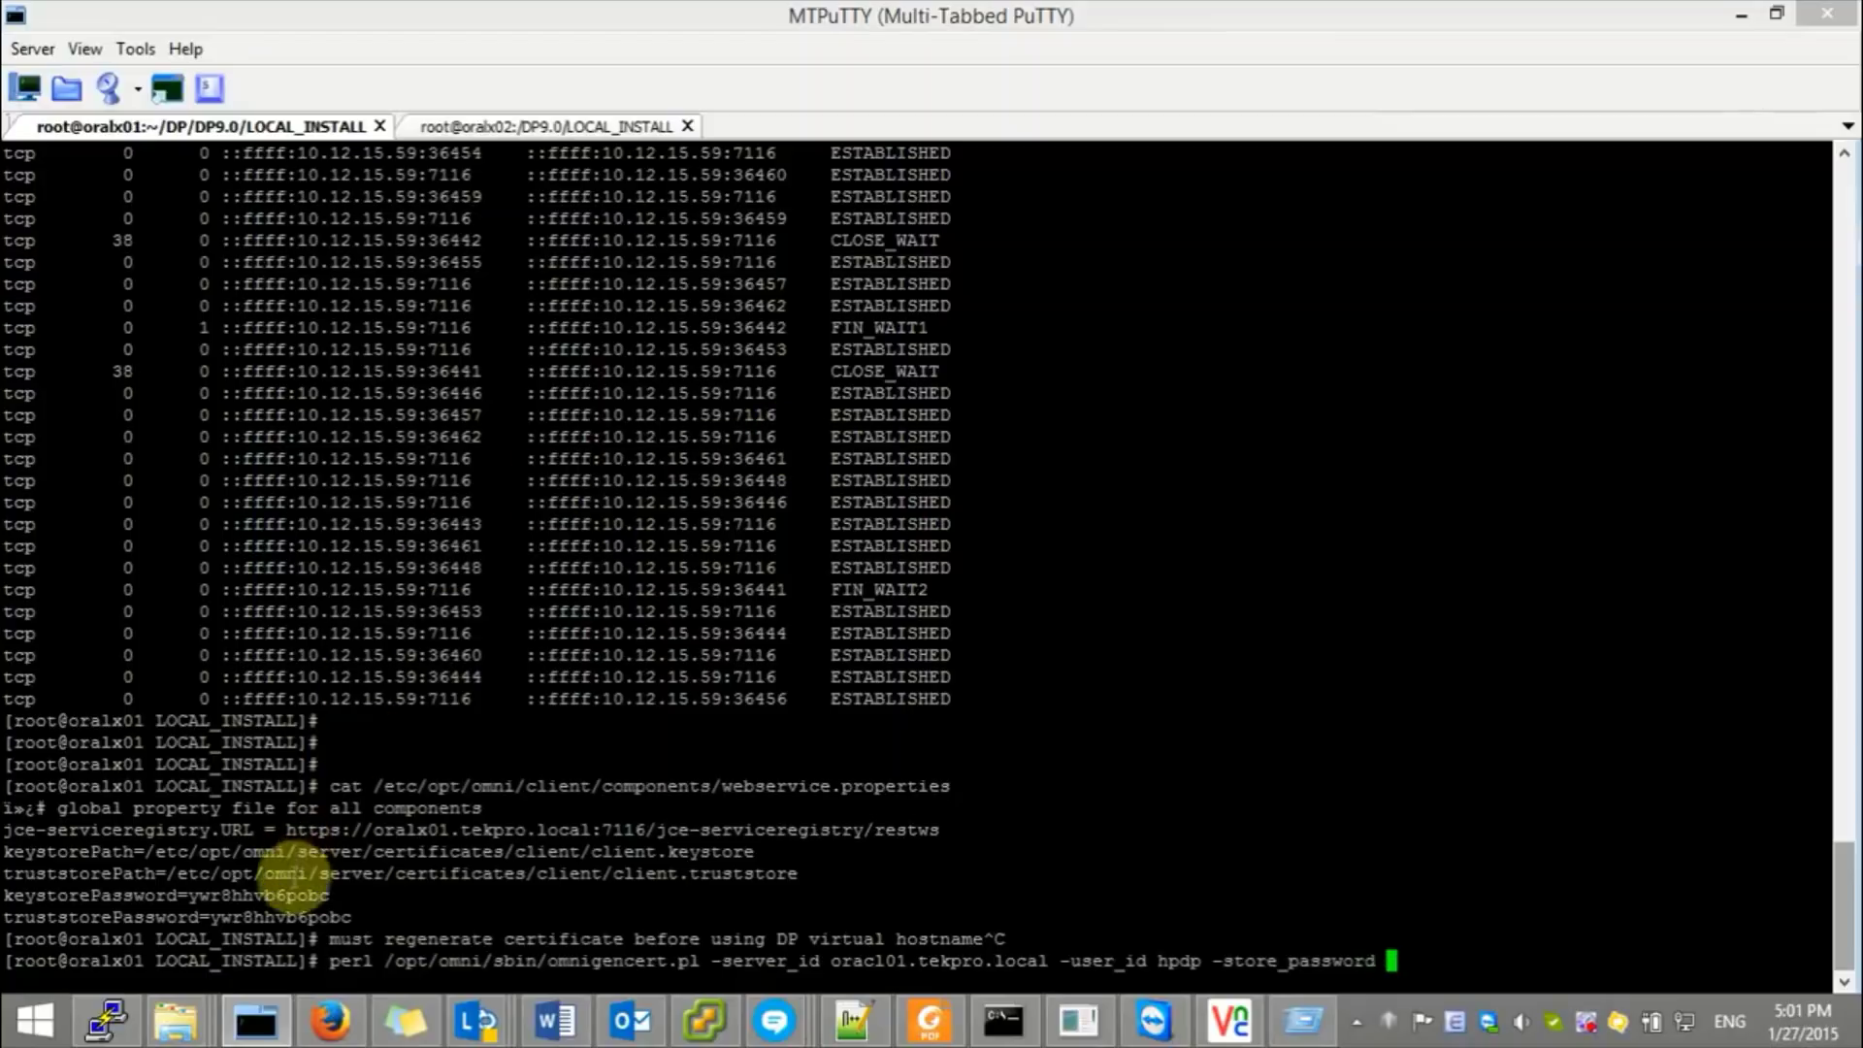
{"action": "right_click", "coordinate": [1122, 715]}
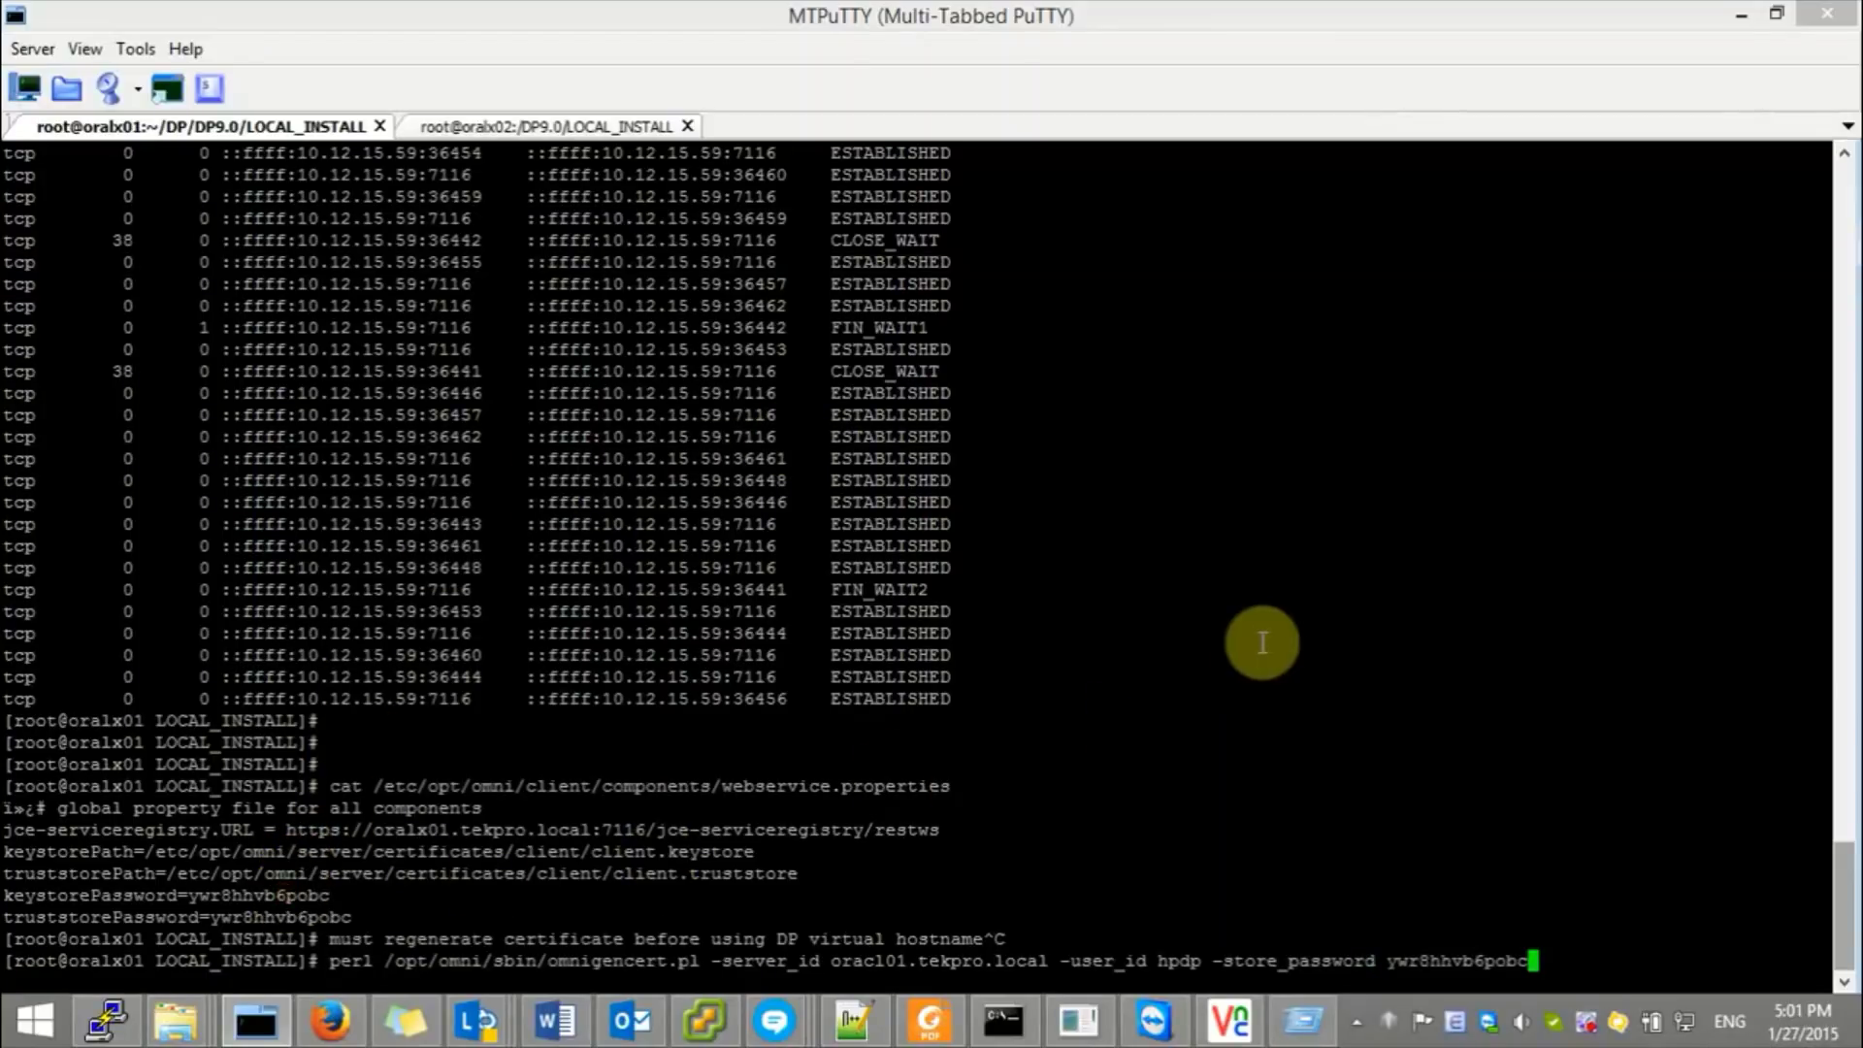
{"action": "key", "text": "Return"}
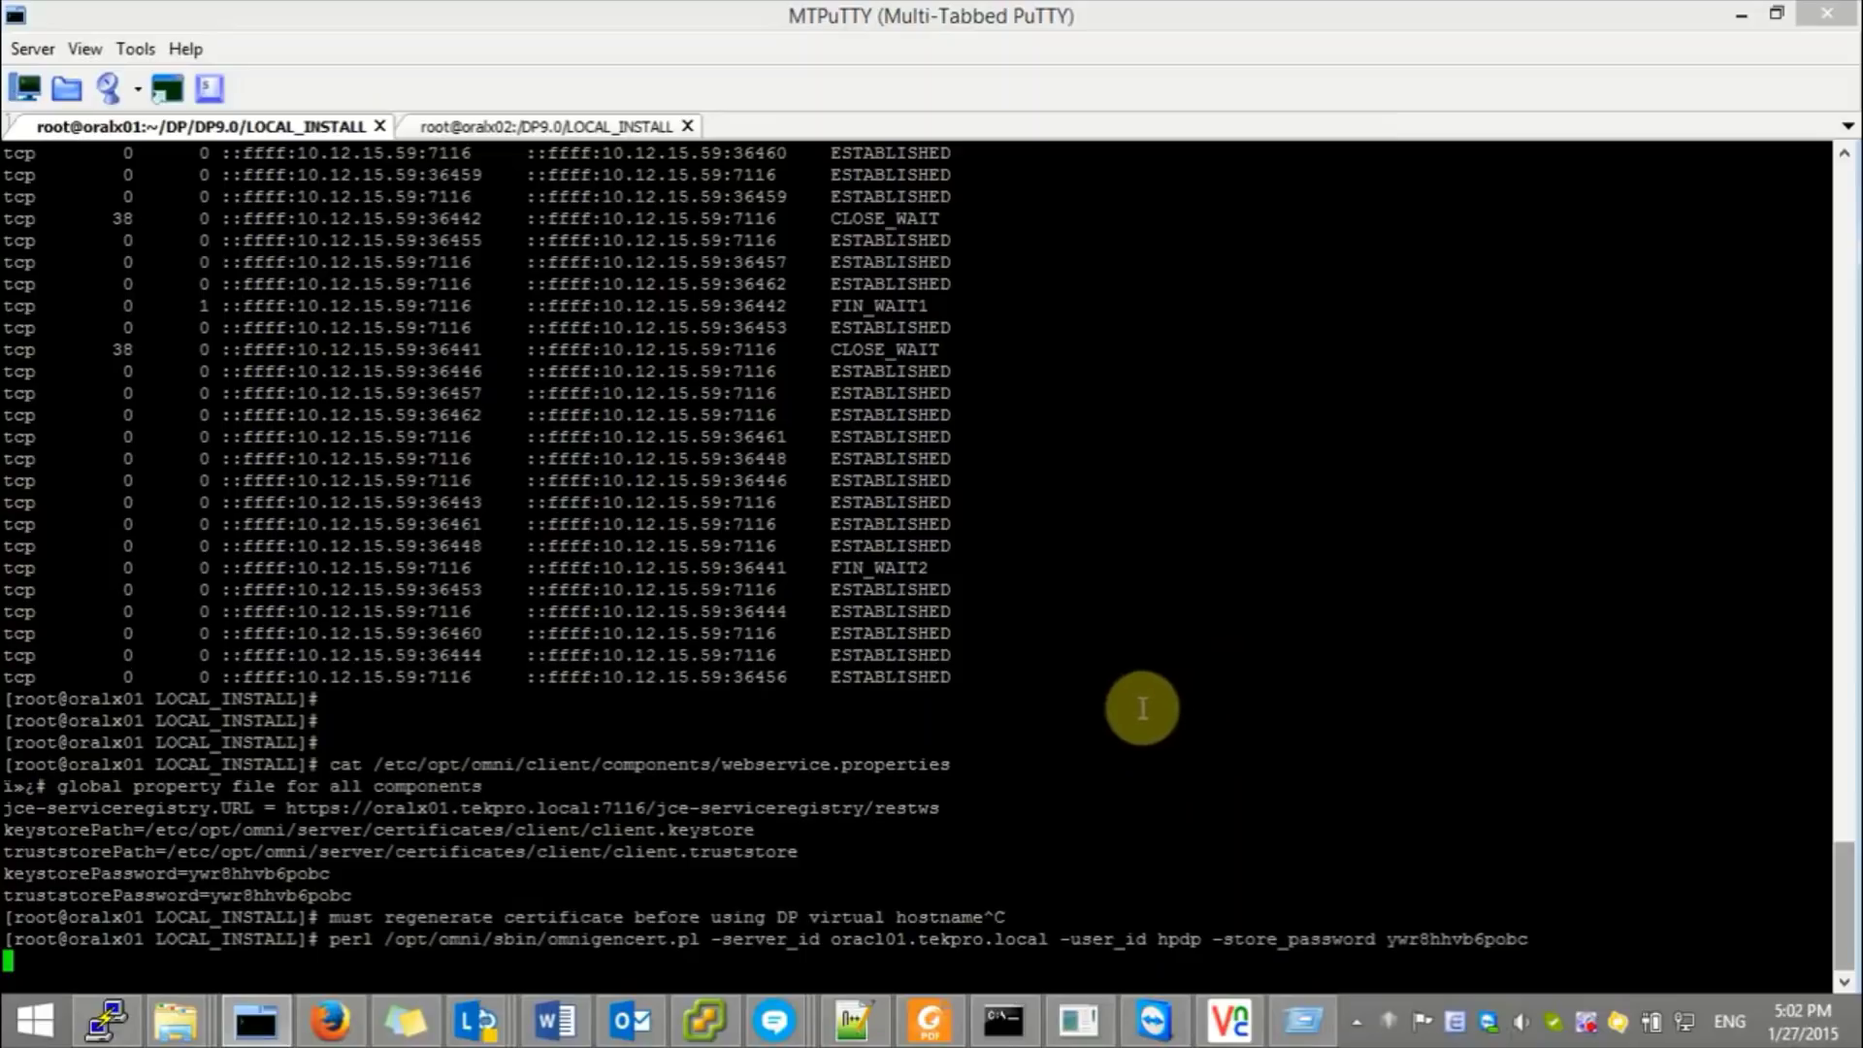
{"action": "left_click_drag", "start_coordinate": [364, 809], "coordinate": [588, 807]}
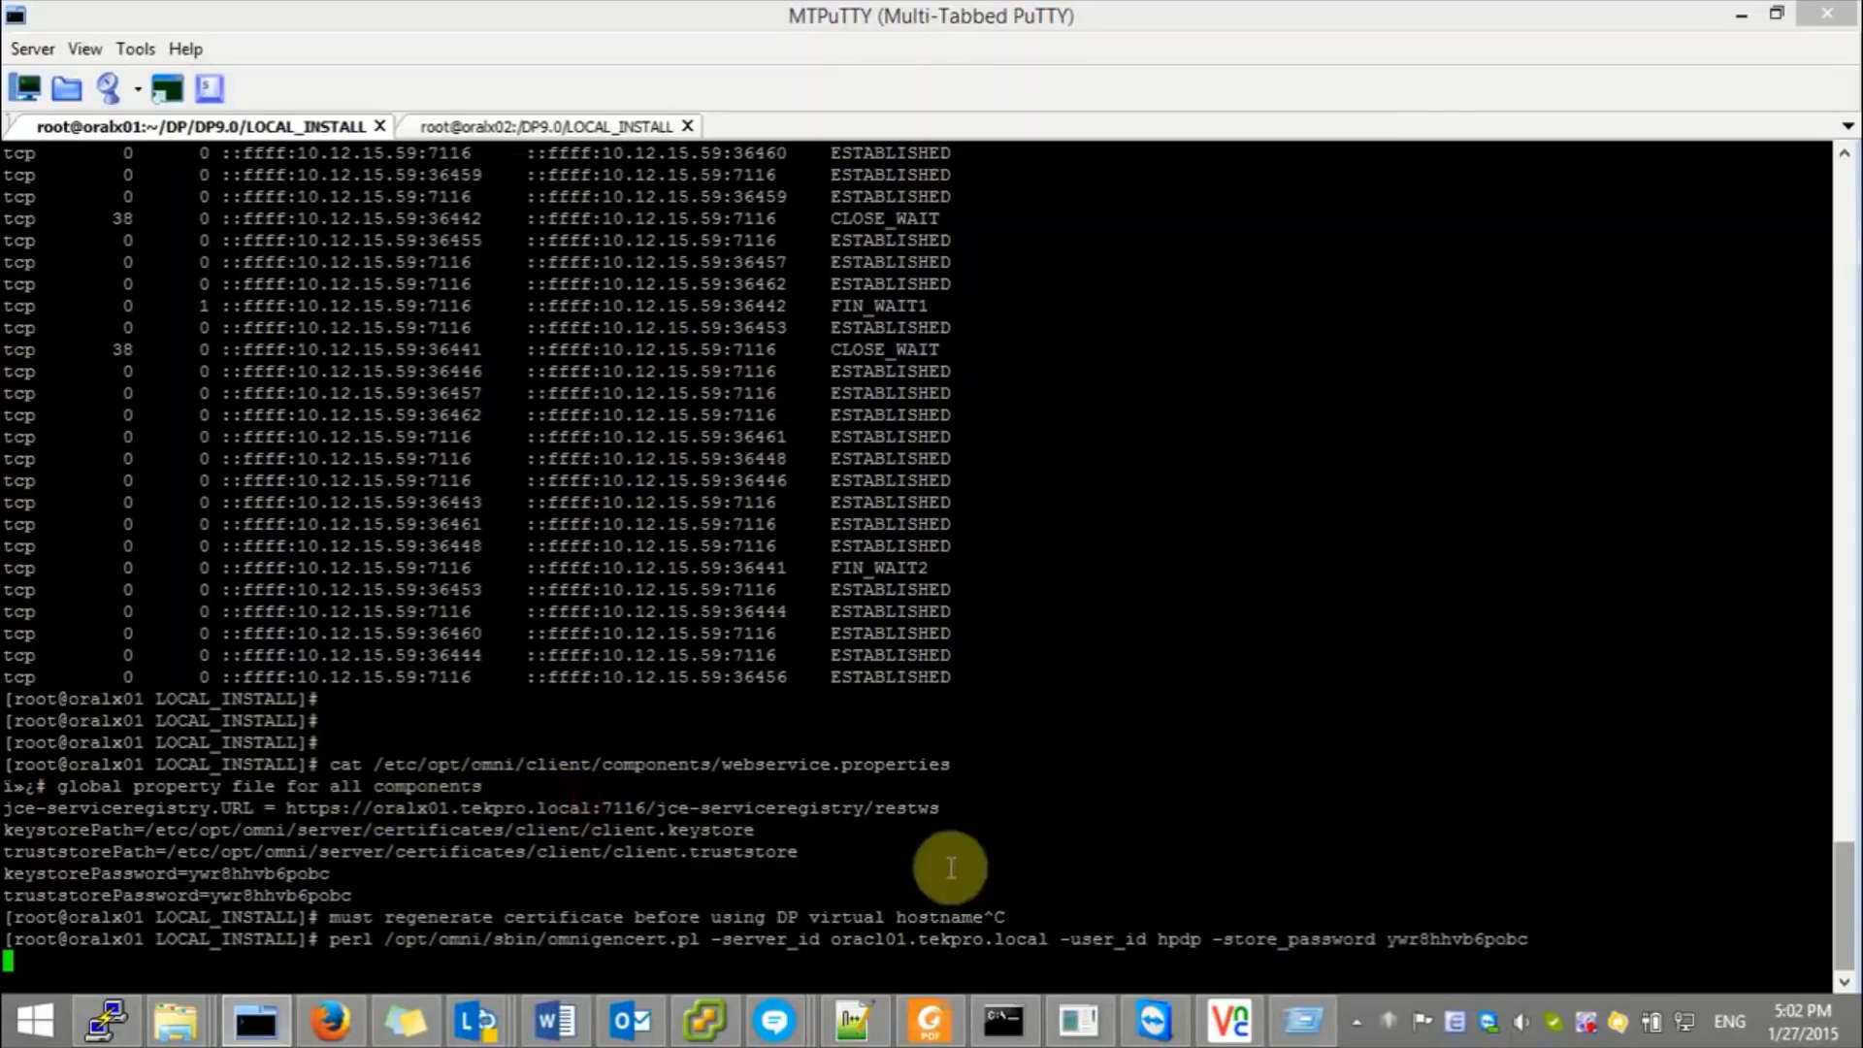
- Switch to Notepad++ and add "6. Check IDB catalog and cell_server at node 02 >> make sure DP virtual name did show there" below step 5
{"action": "left_click", "coordinate": [856, 1019]}
{"action": "scroll", "coordinate": [598, 669], "scroll_direction": "down", "scroll_amount": 1}
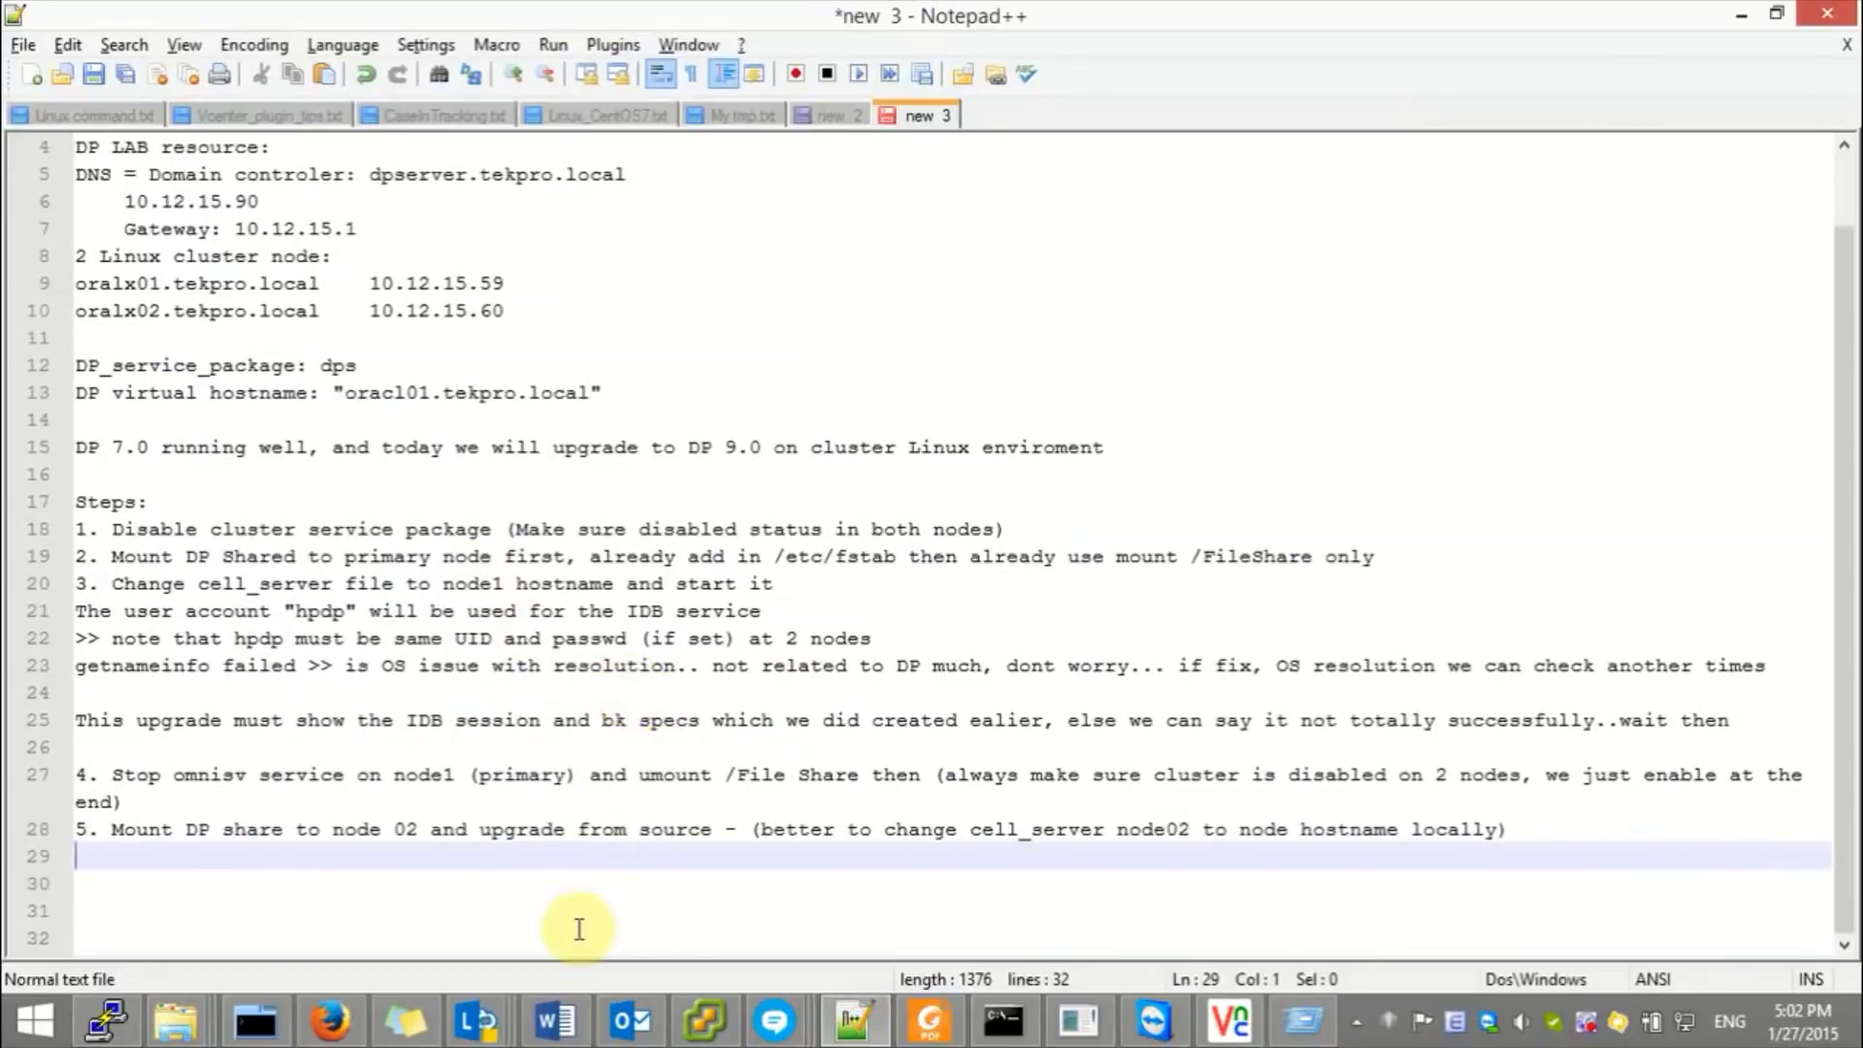
{"action": "type", "text": "6. Check IDB cat"}
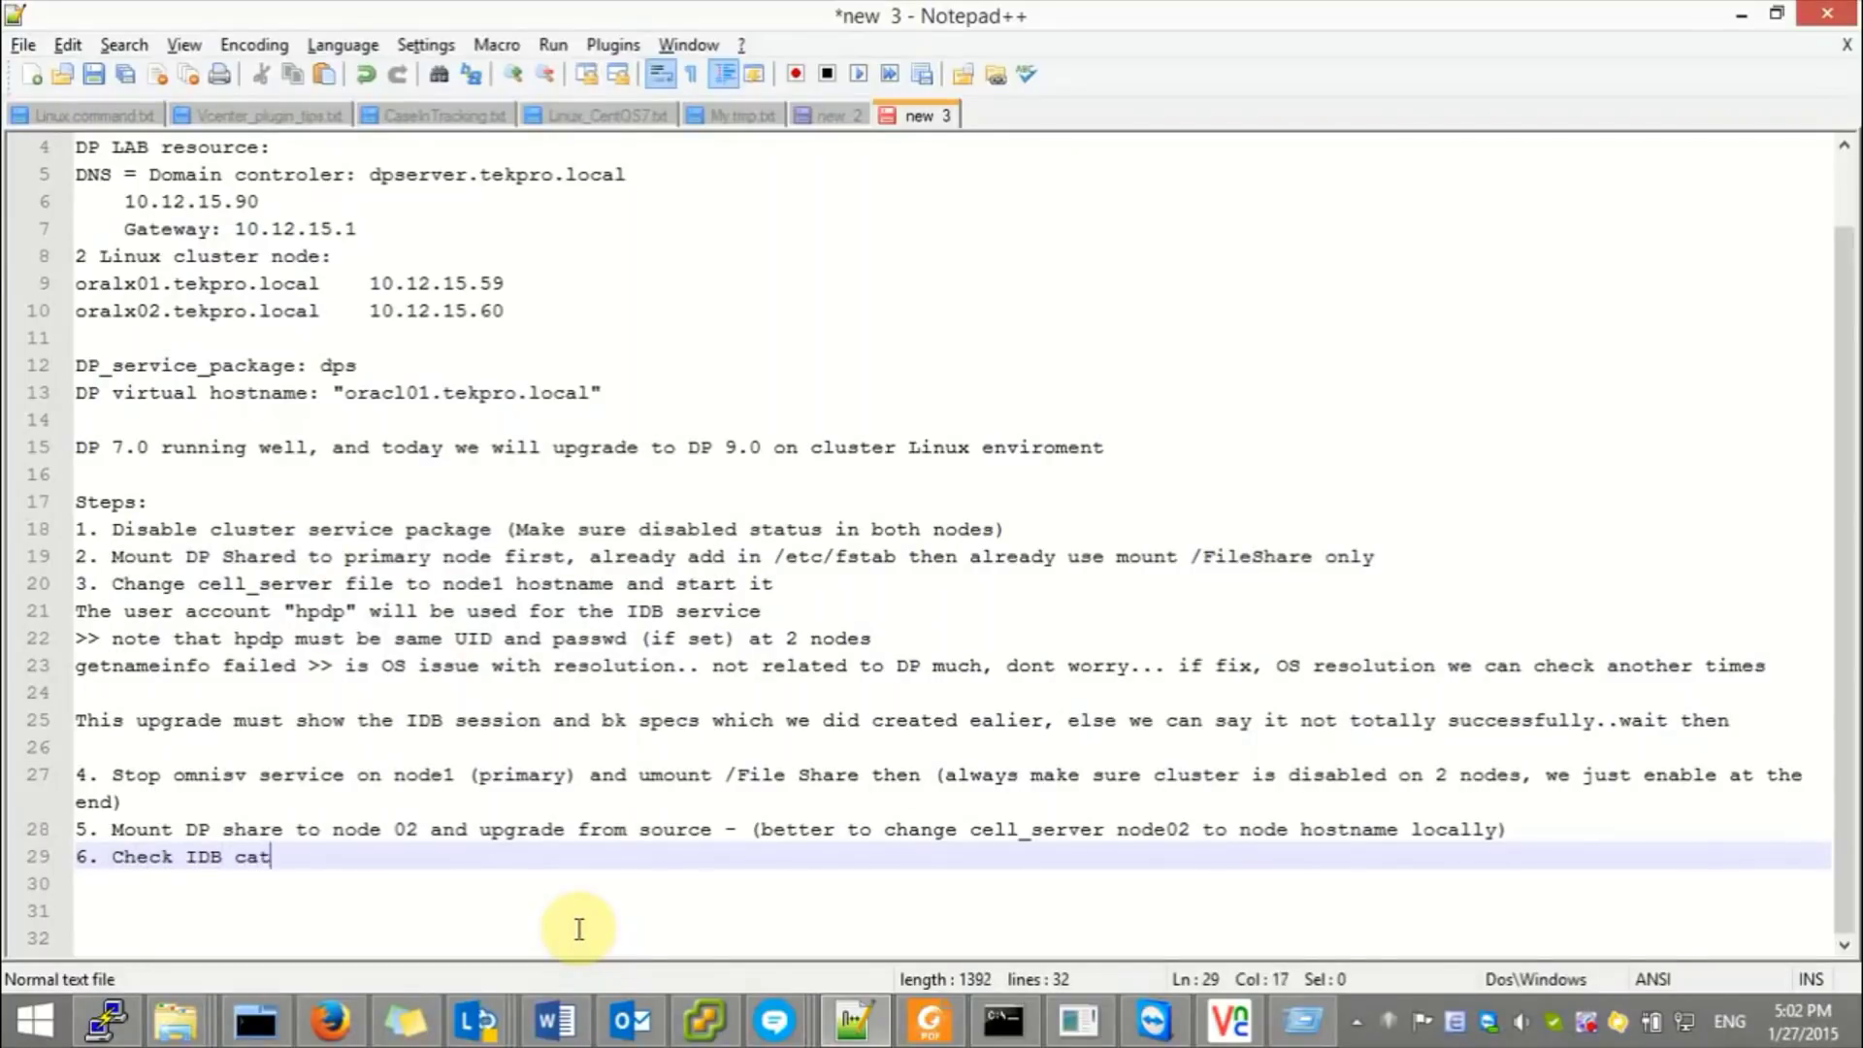
{"action": "type", "text": "alog and cel"}
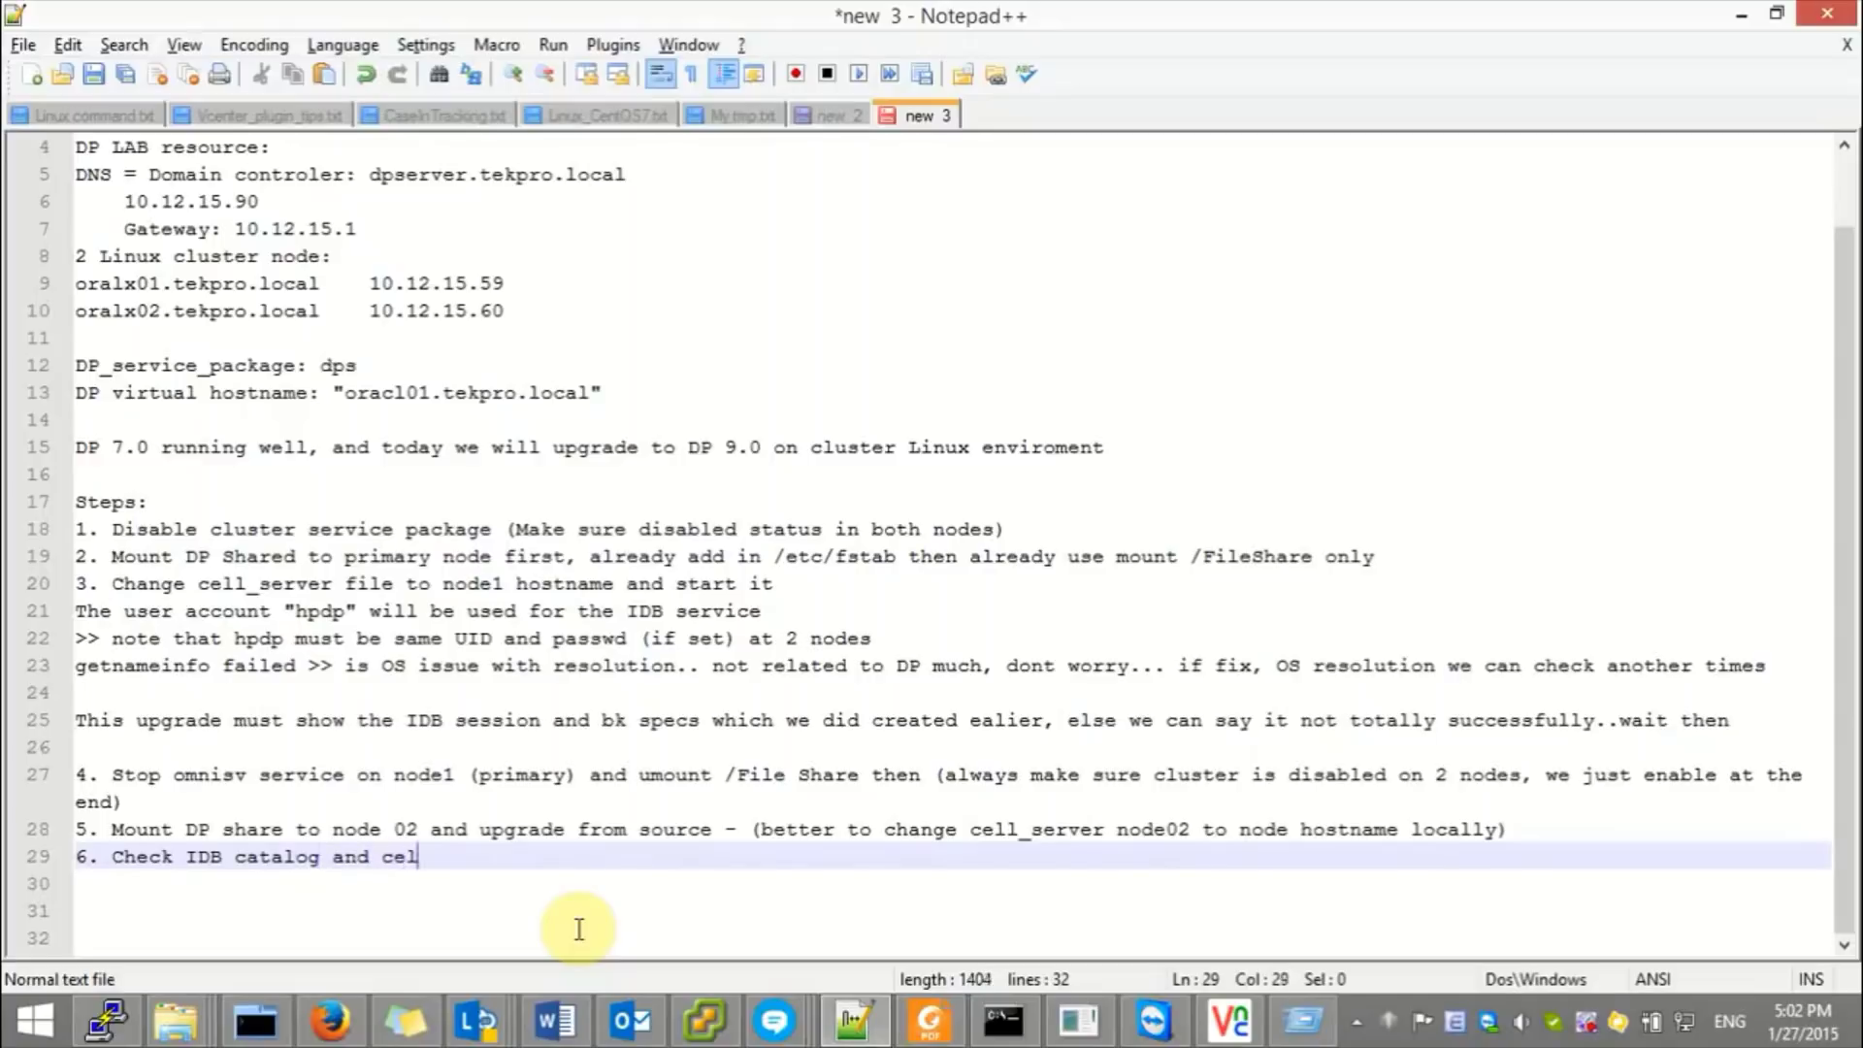
{"action": "type", "text": "l_server at n"}
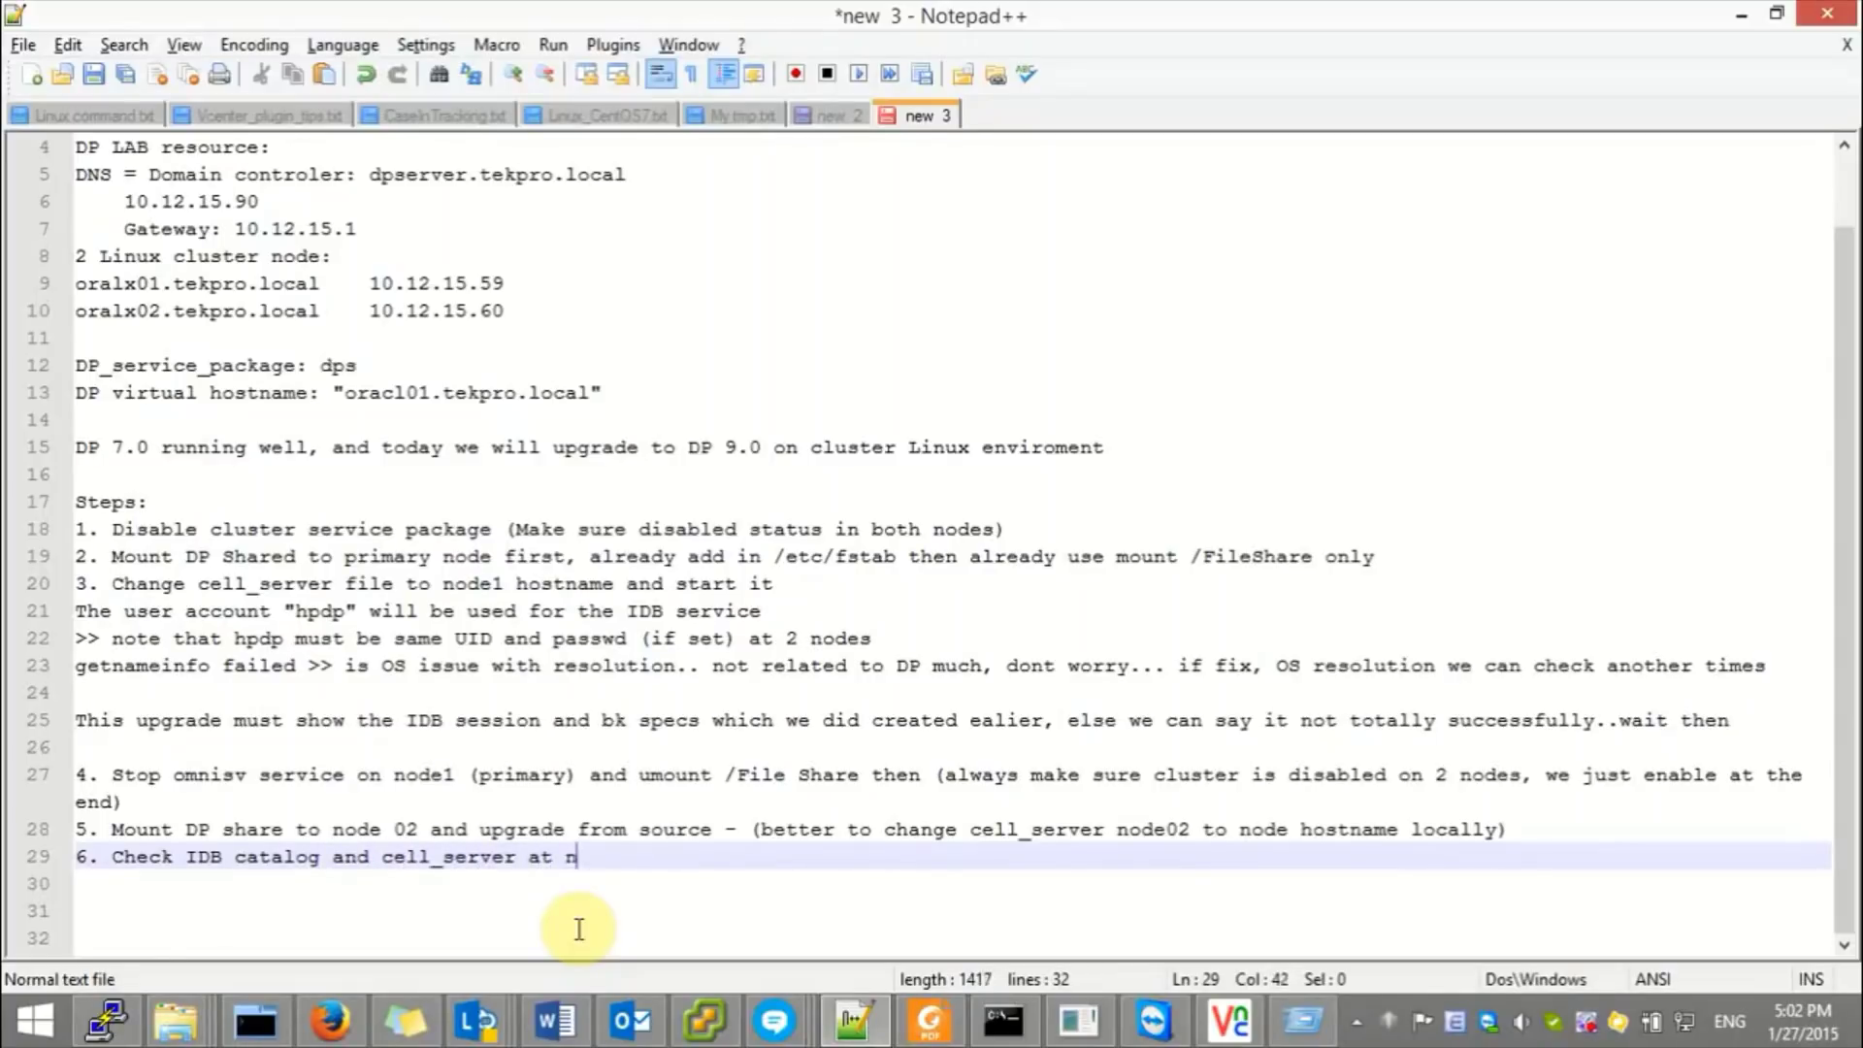
{"action": "type", "text": "ode 02 >> ma"}
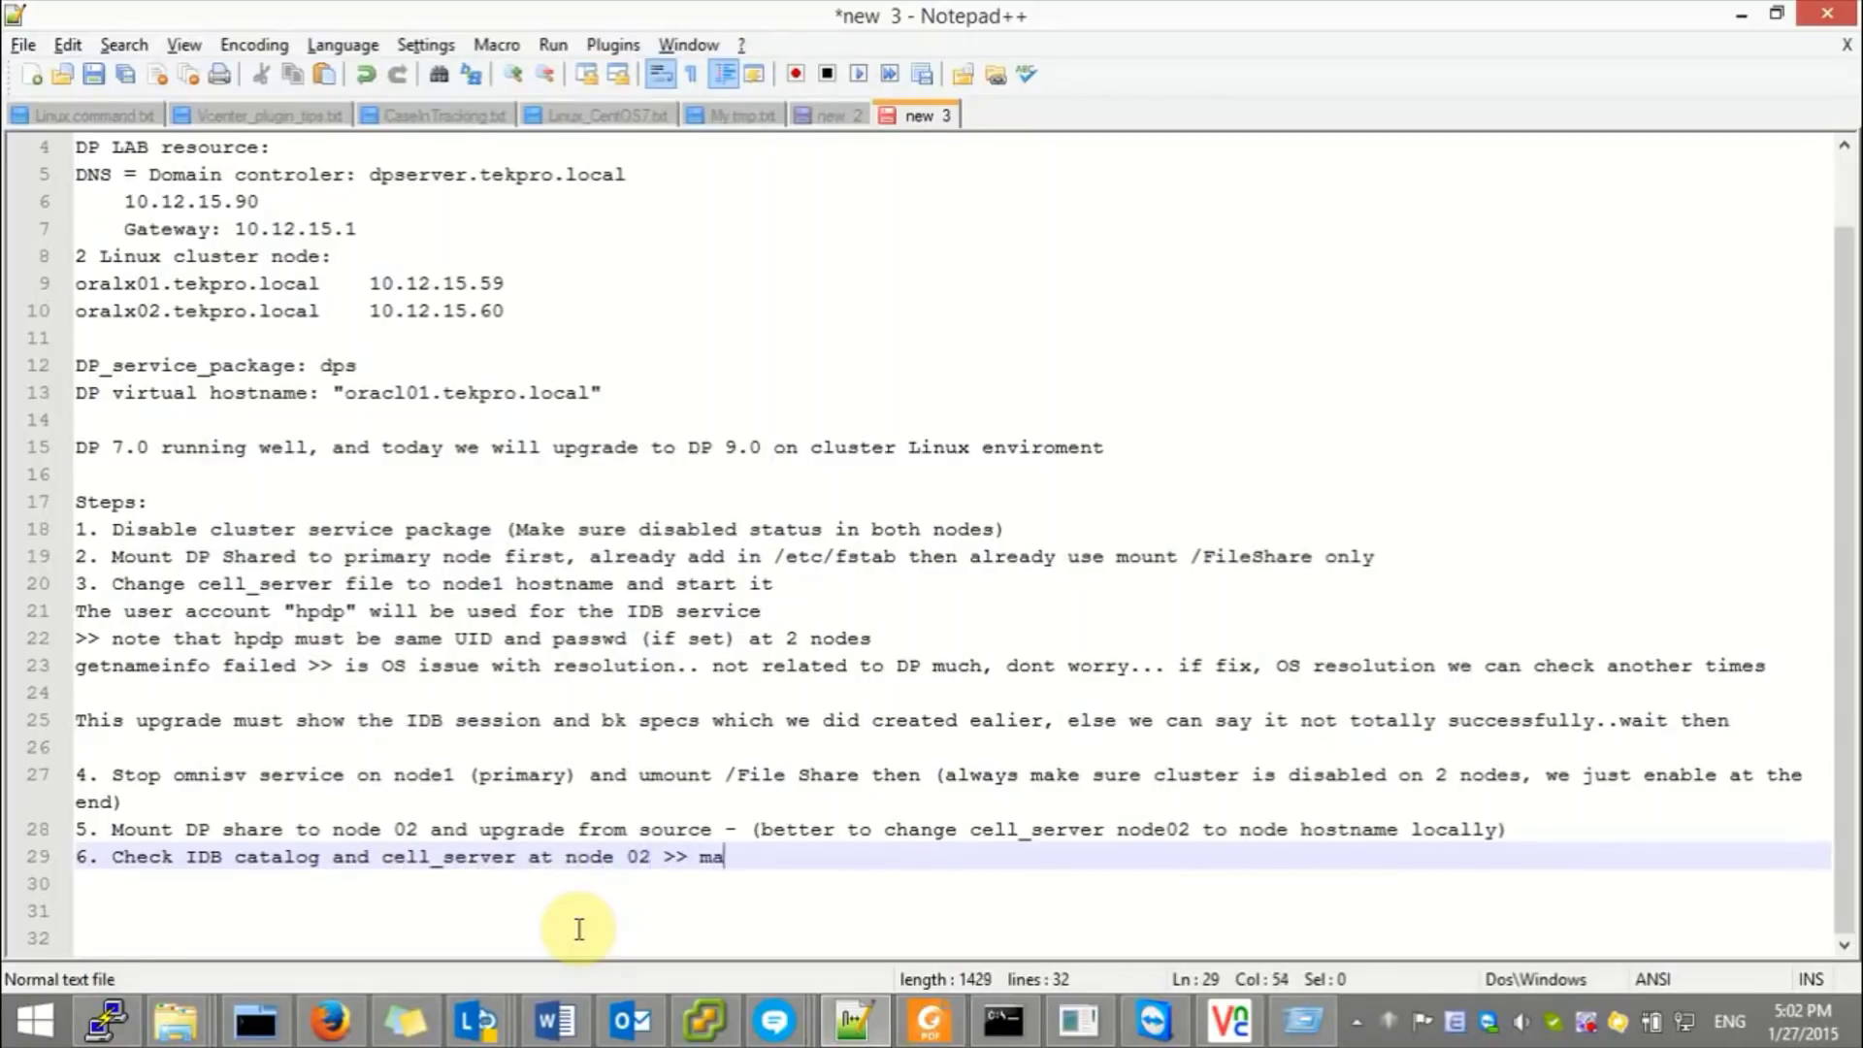
{"action": "type", "text": "ke sure DP virt"}
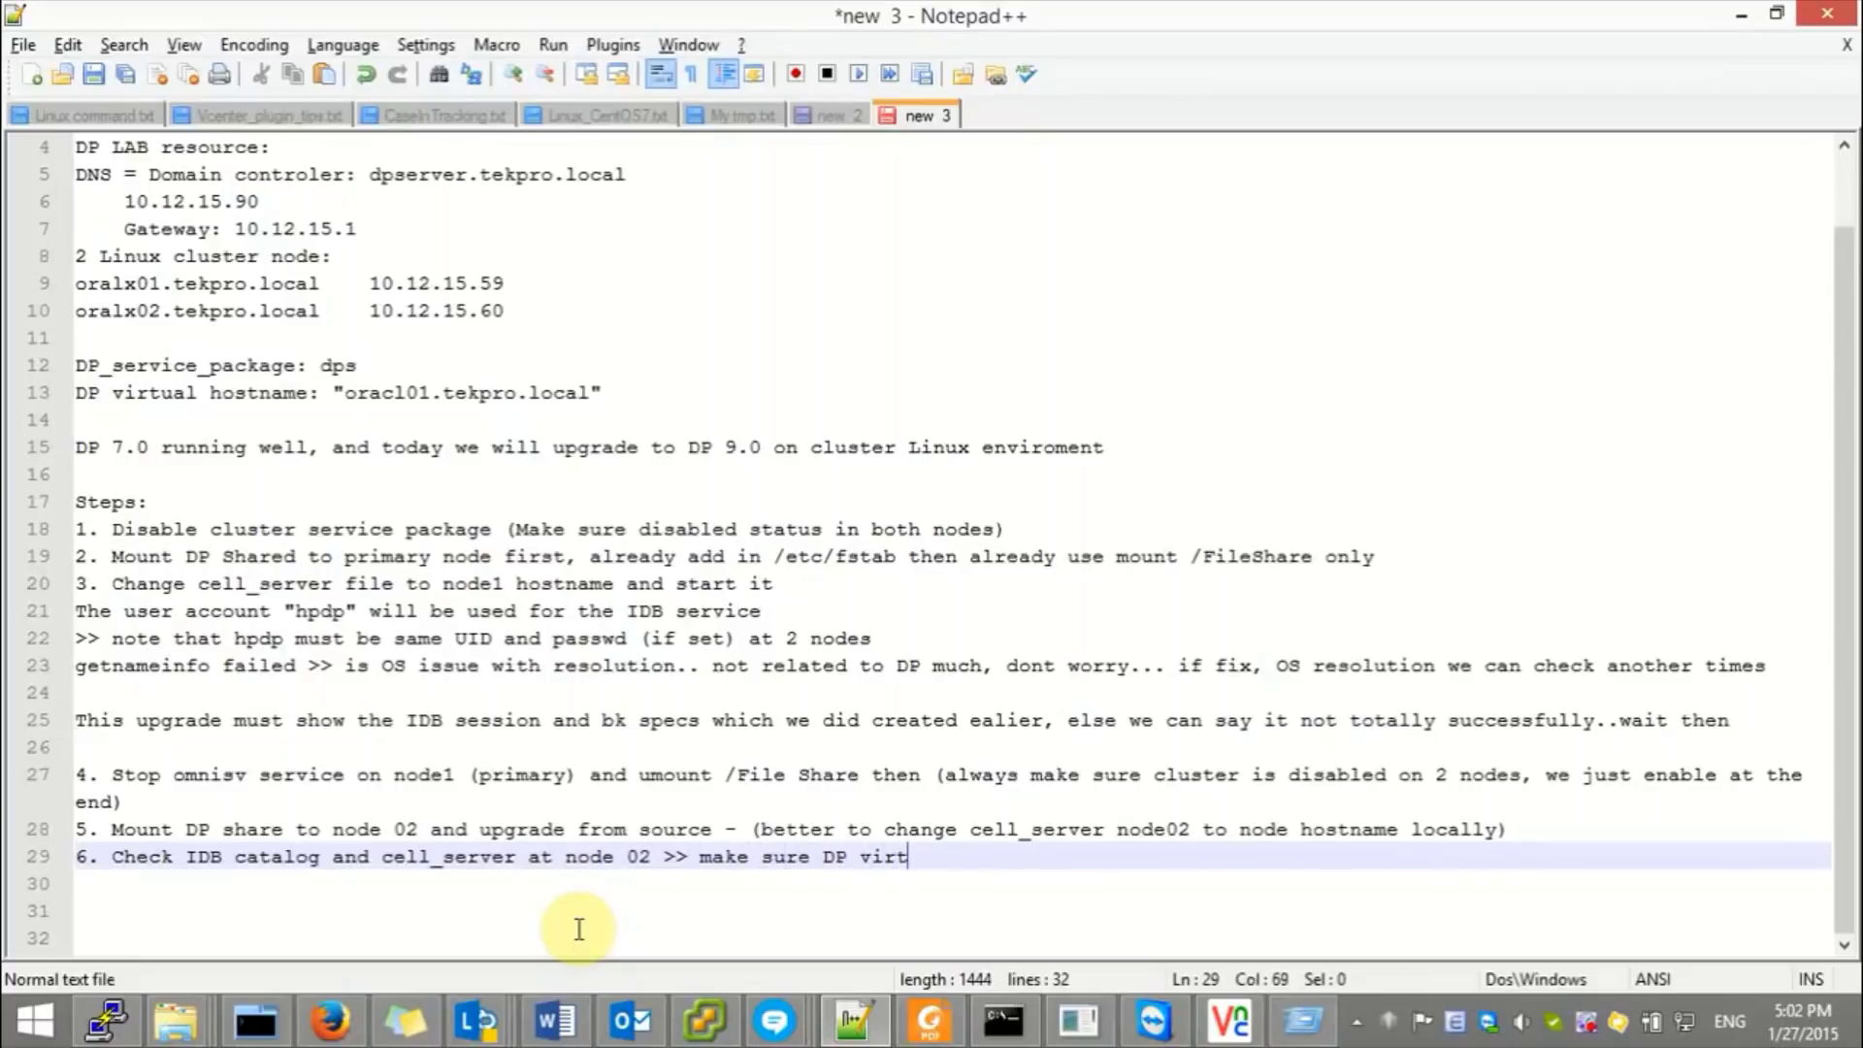
{"action": "type", "text": "ual name did"}
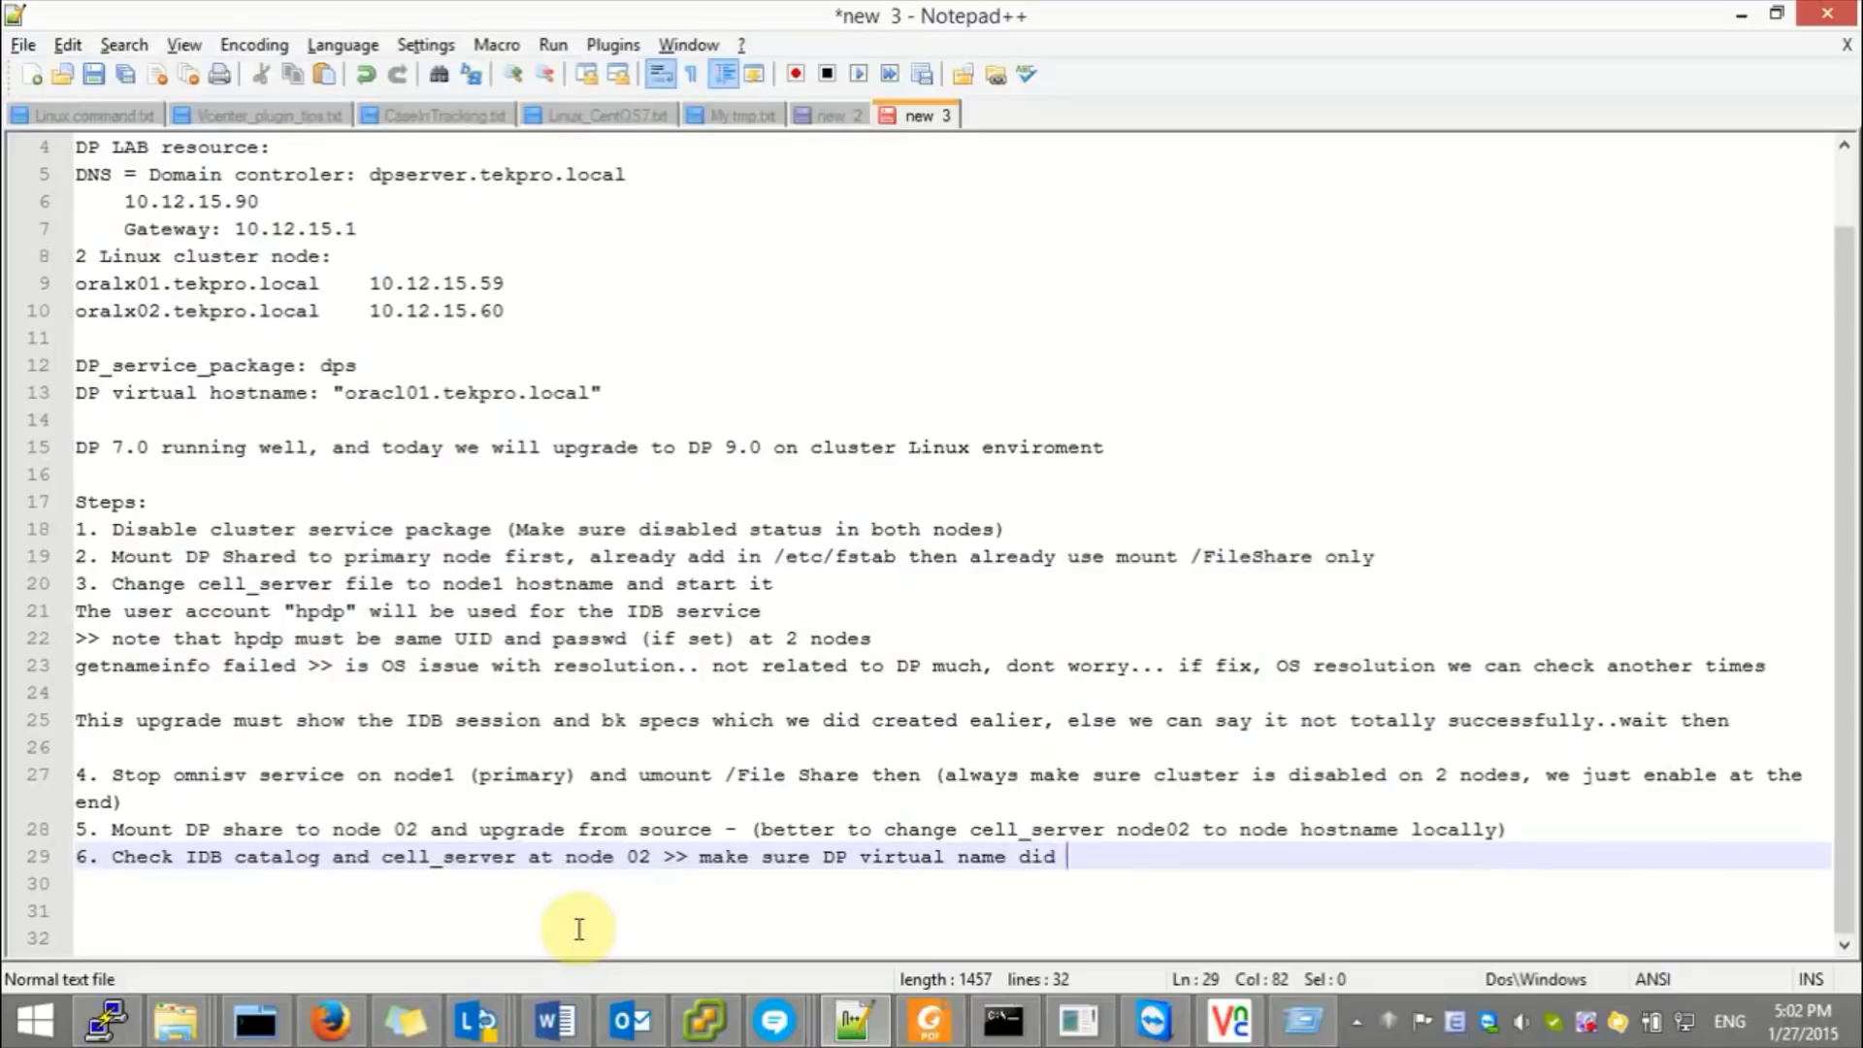
{"action": "type", "text": " show there"}
- Add the line "7. After node02 done, we can start DP service package cluster to check function" below step 6, followed by a new line
{"action": "key", "text": "Return"}
{"action": "key", "text": "Return"}
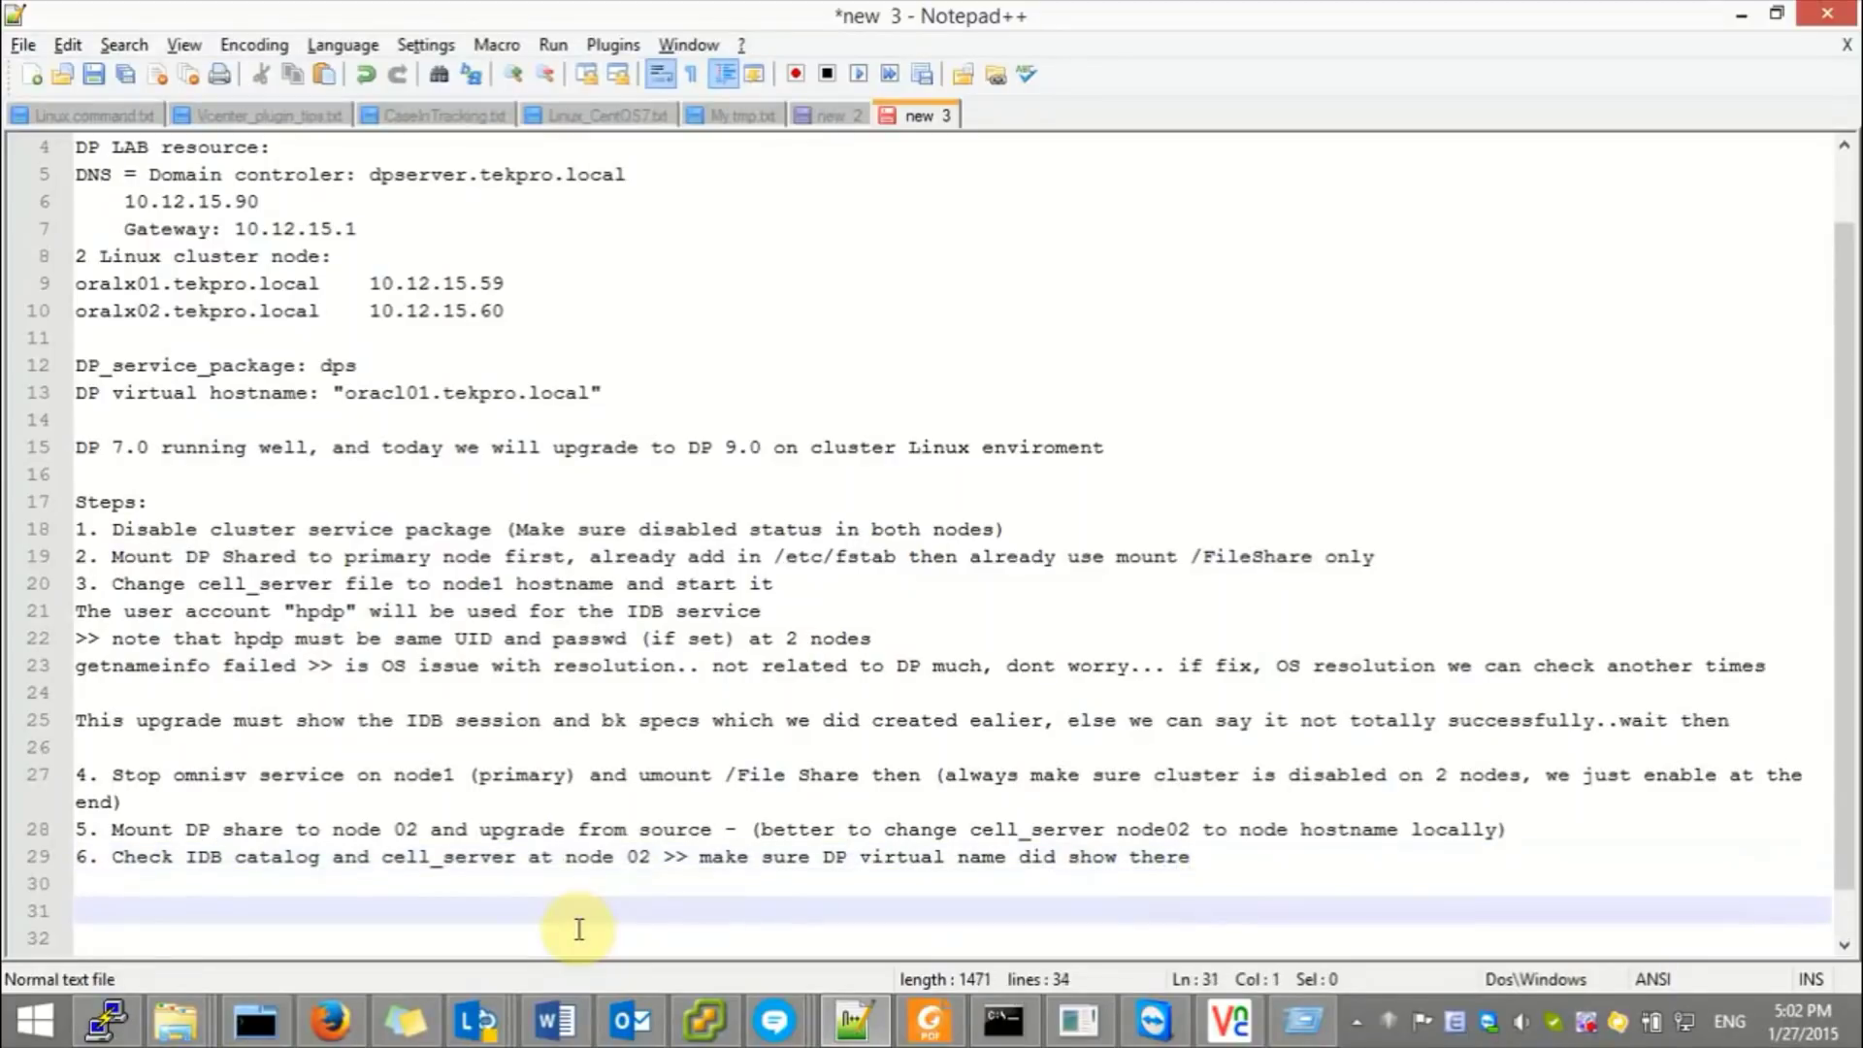
{"action": "key", "text": "BackSpace"}
{"action": "type", "text": "7. Af"}
{"action": "key", "text": "BackSpace"}
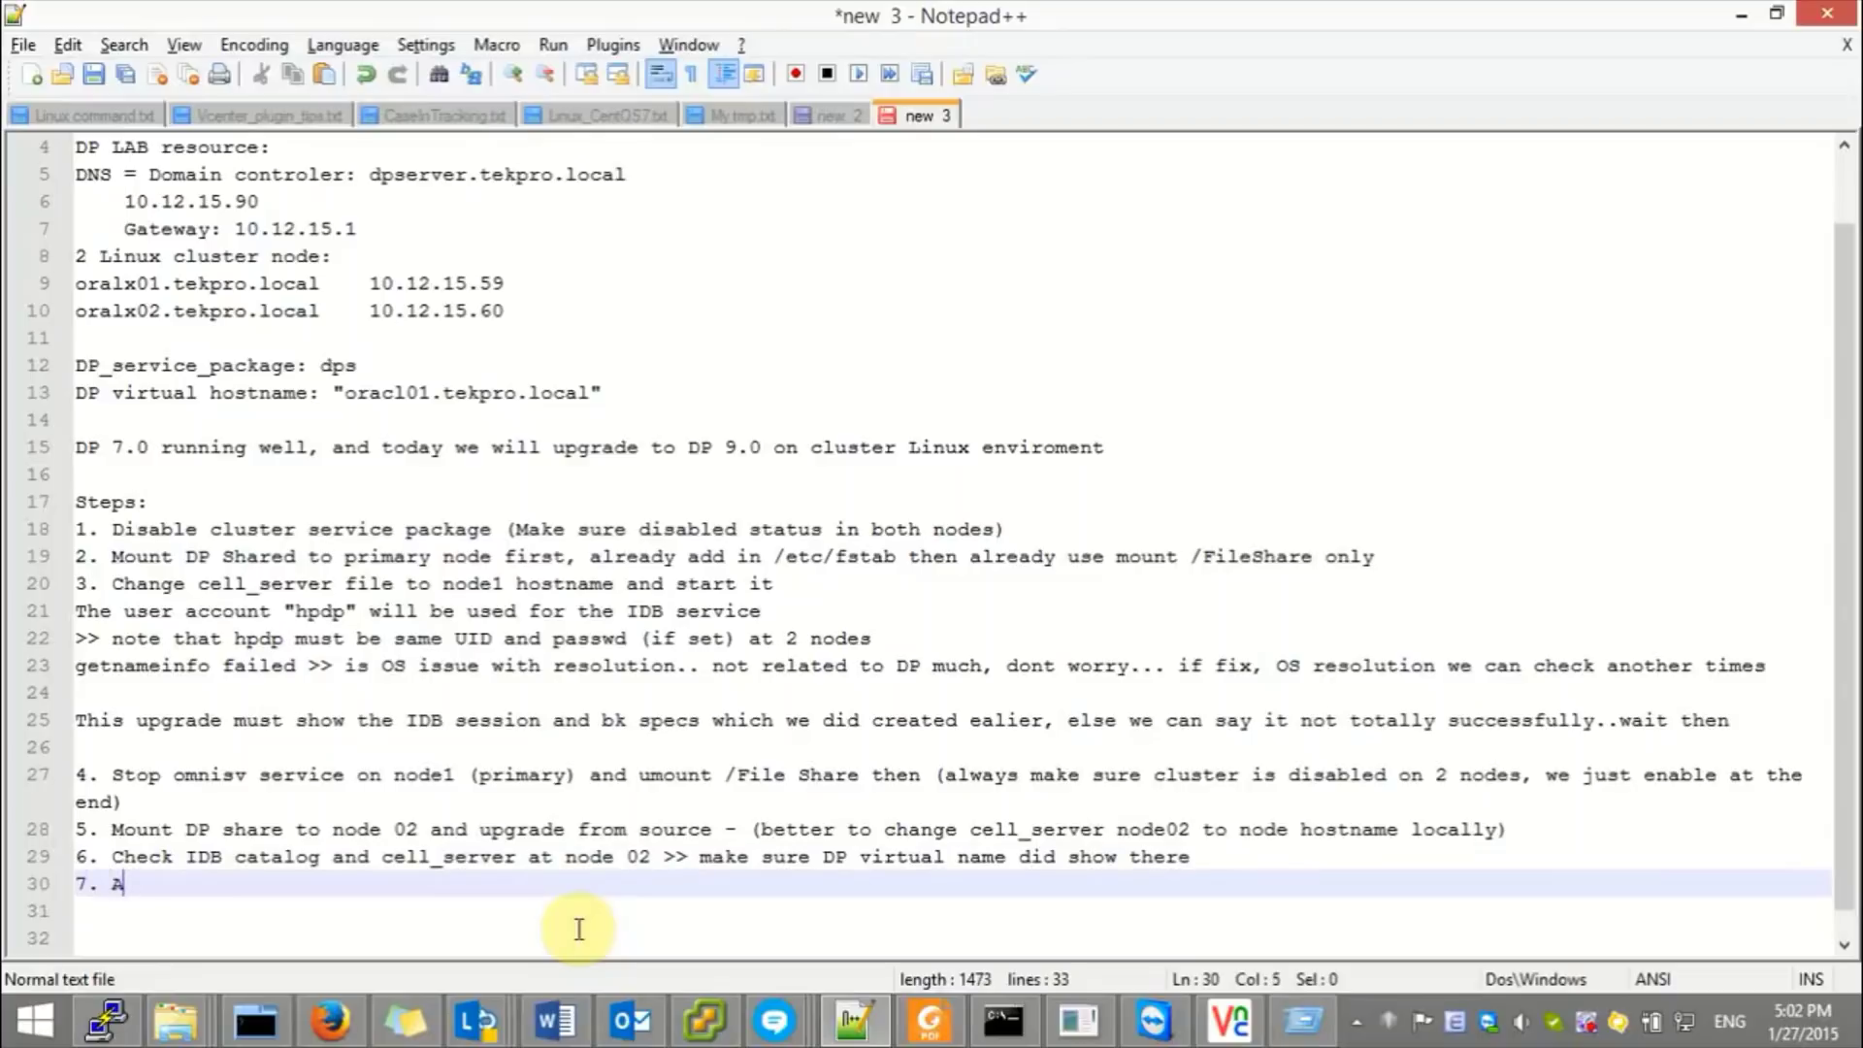
{"action": "type", "text": "fter node02 do"}
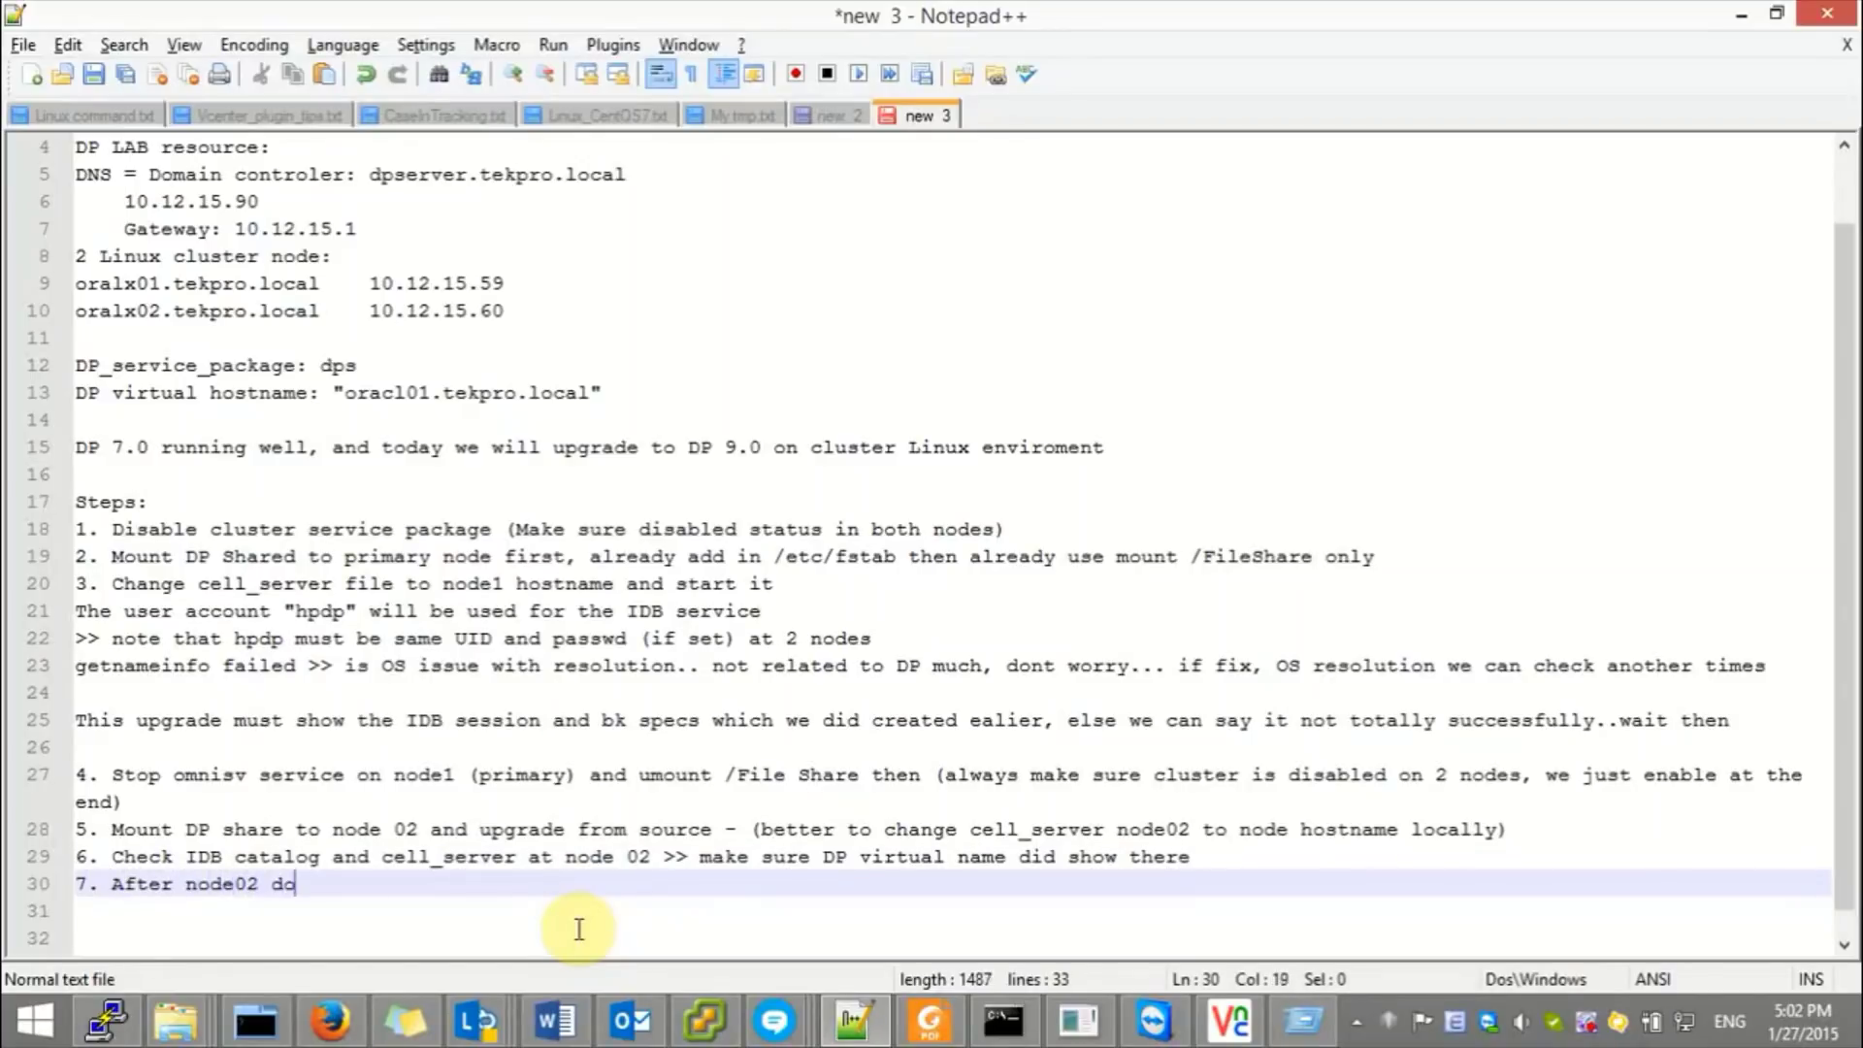
{"action": "type", "text": "nwe, we can start DP"}
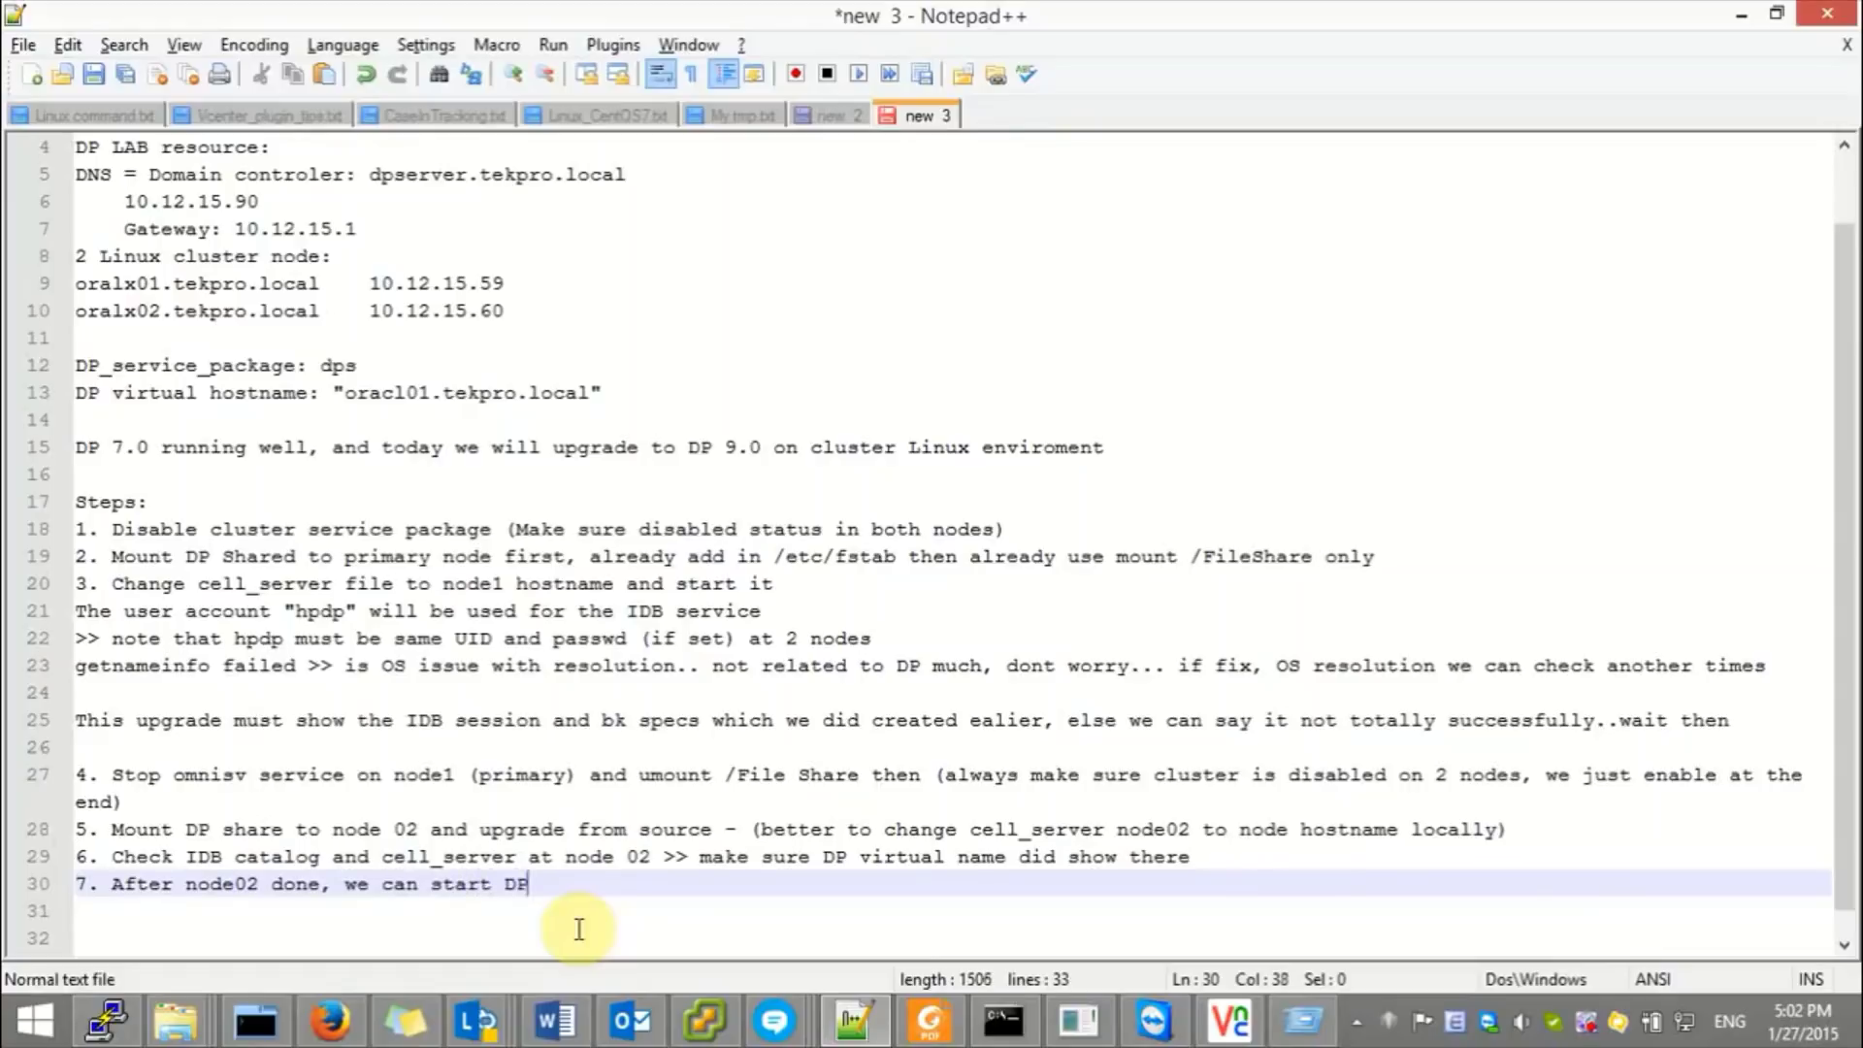
{"action": "type", "text": " service pacl"}
{"action": "key", "text": "BackSpace"}
{"action": "type", "text": "kage"}
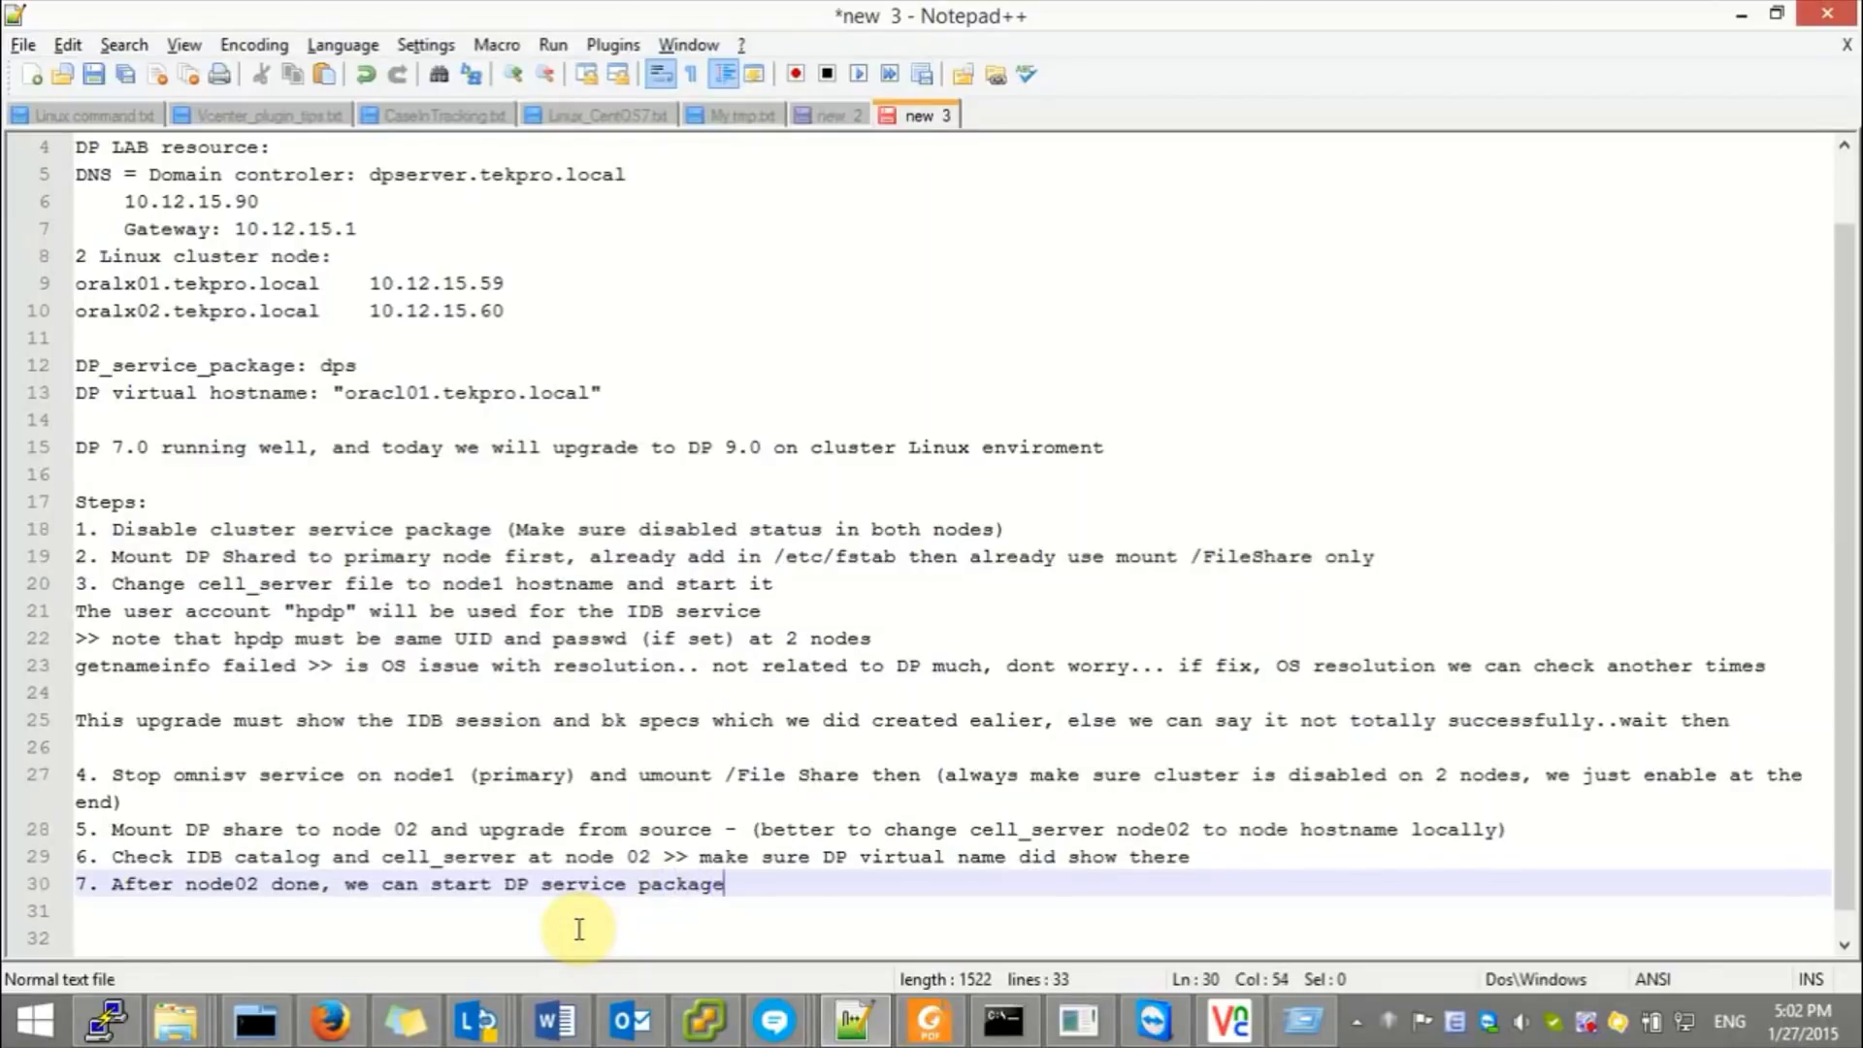
{"action": "type", "text": " cluster to check function"}
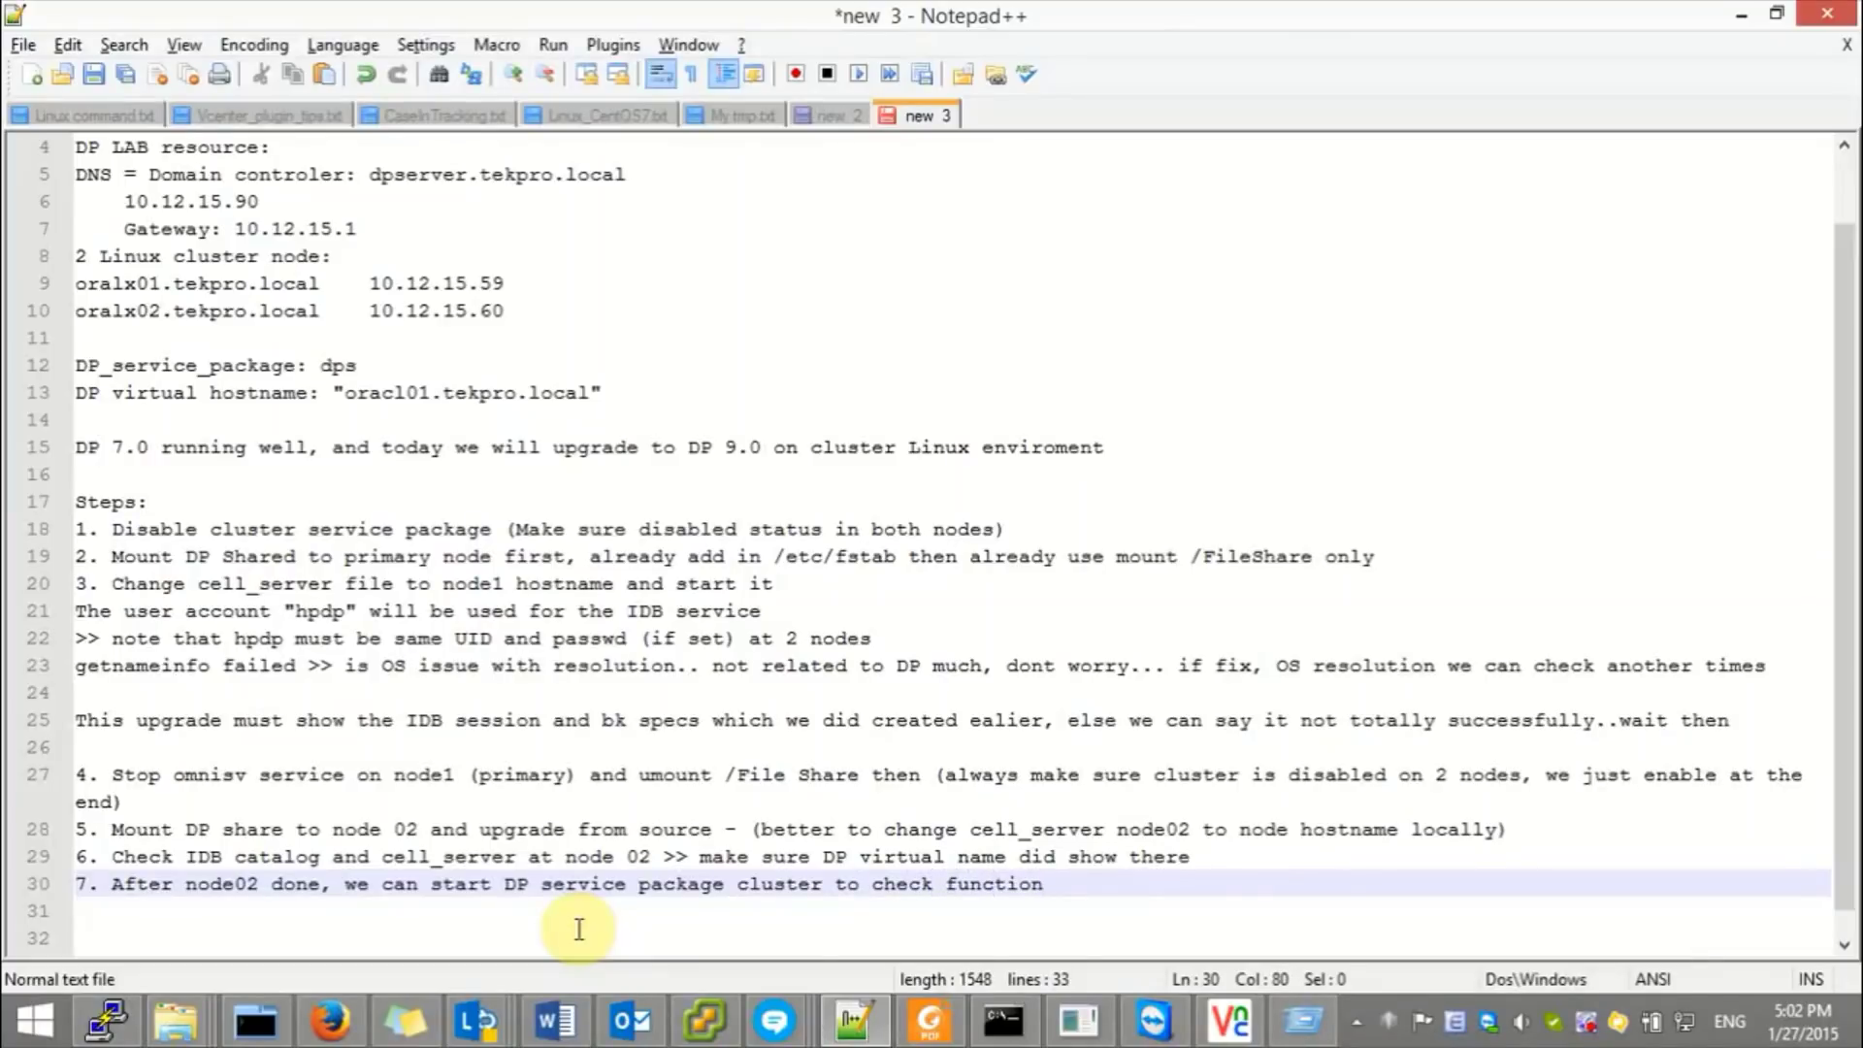
{"action": "key", "text": "Return"}
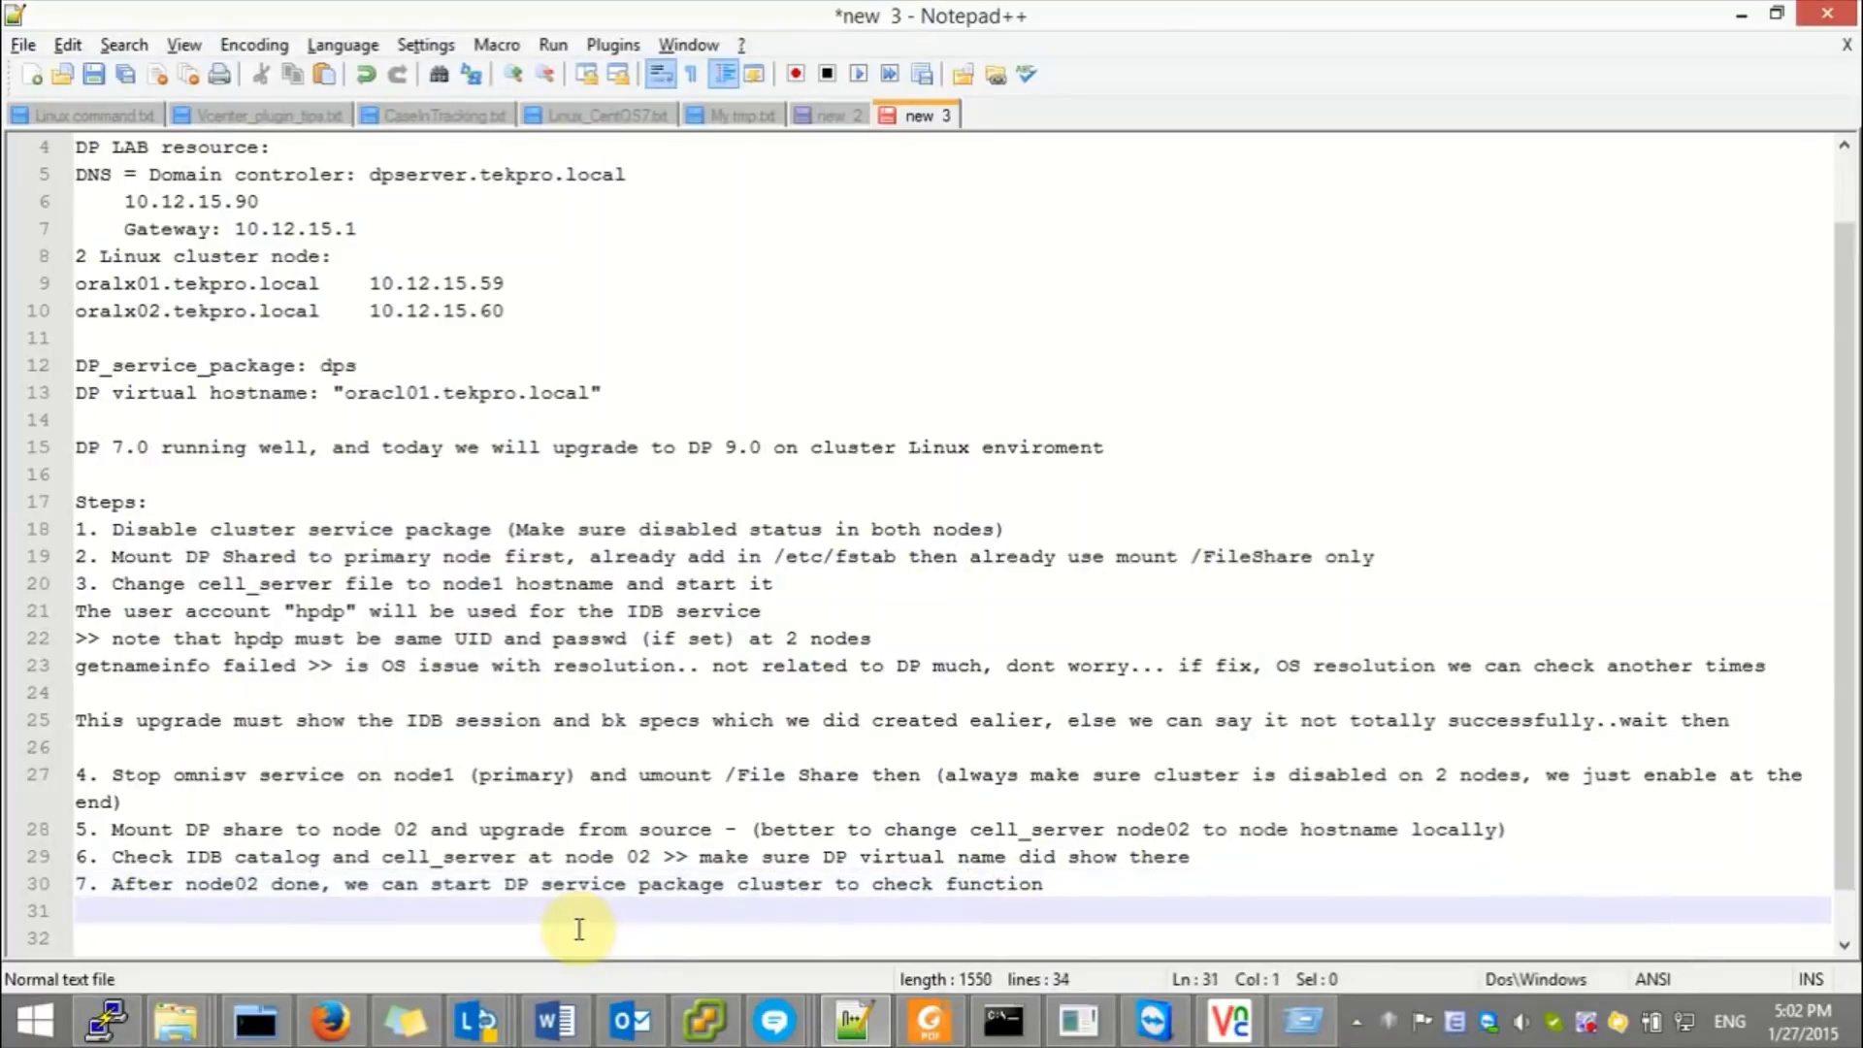
- Add "8. After node02 good and cluster service good, we relocate to node01 by: clusvcadm -r dps -m oralx01.tekpro.local" below step 7
{"action": "type", "text": "8. Af"}
{"action": "key", "text": "BackSpace"}
{"action": "type", "text": "ter no"}
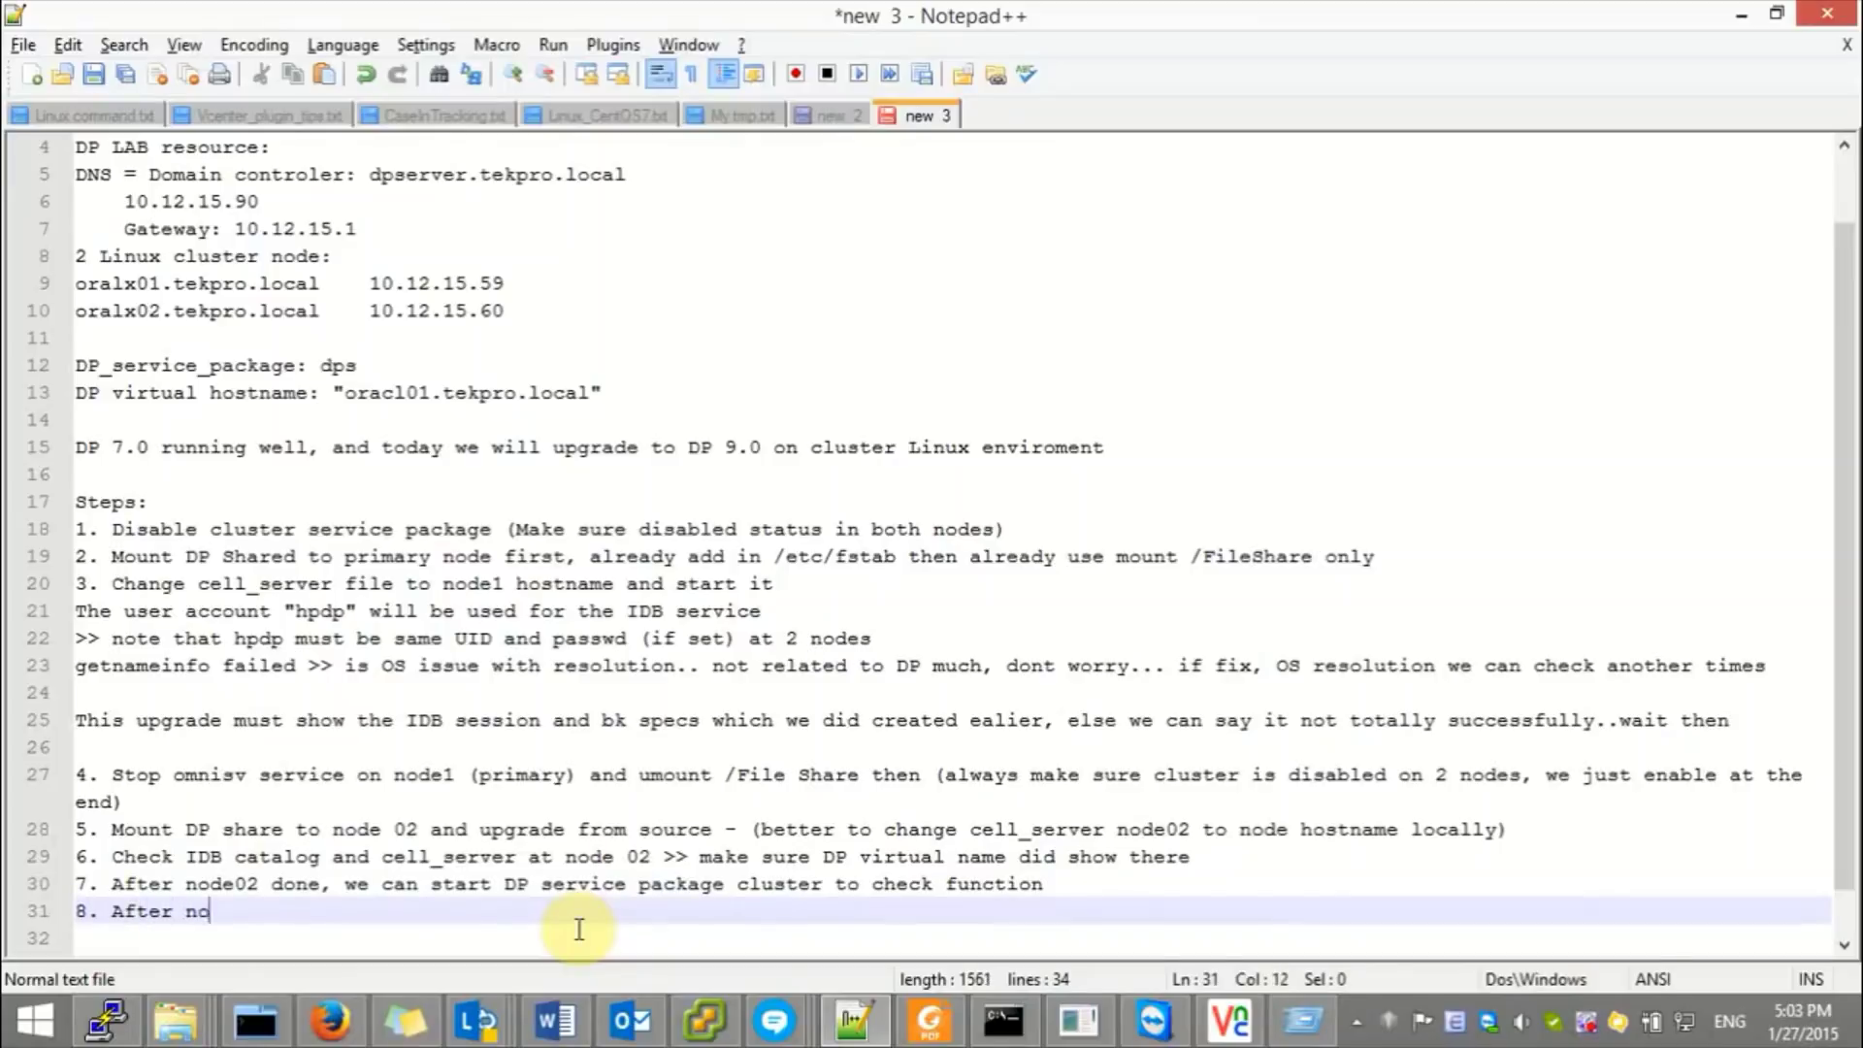
{"action": "type", "text": "de02 good and cluster sev"}
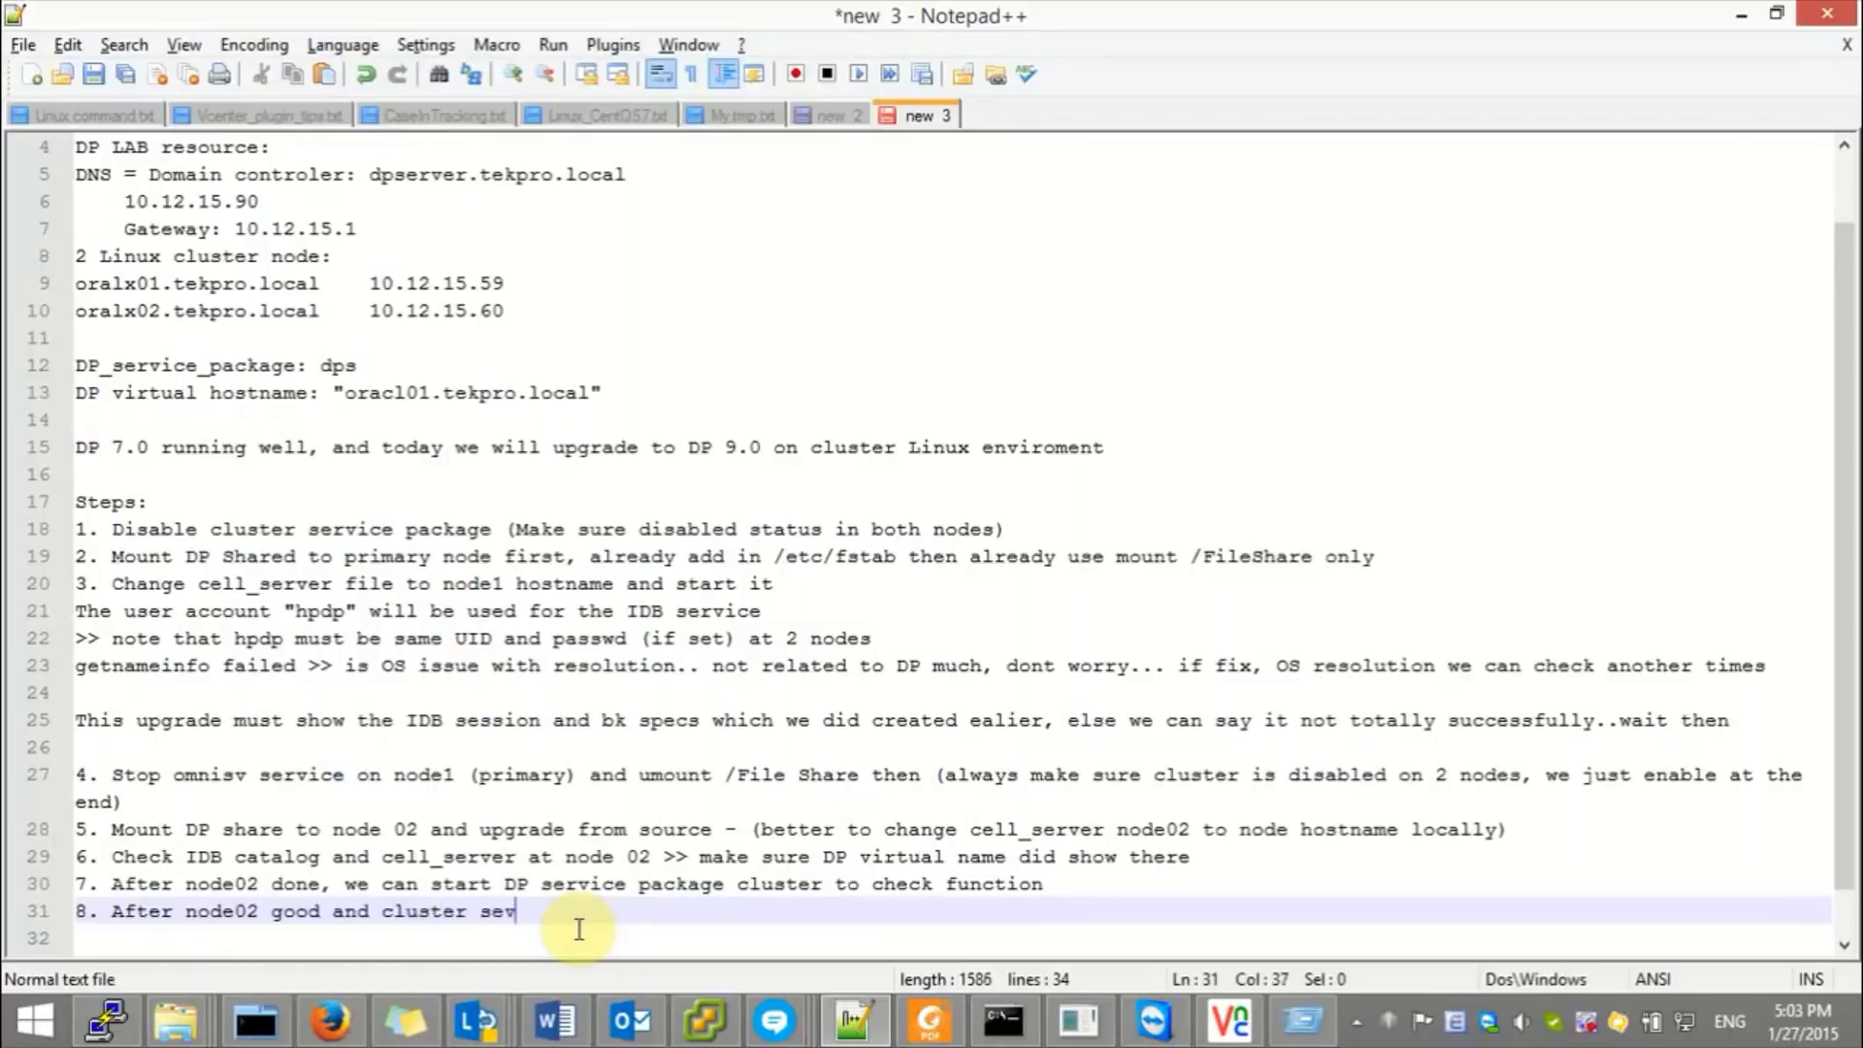
{"action": "type", "text": "iice good, we relocate to"}
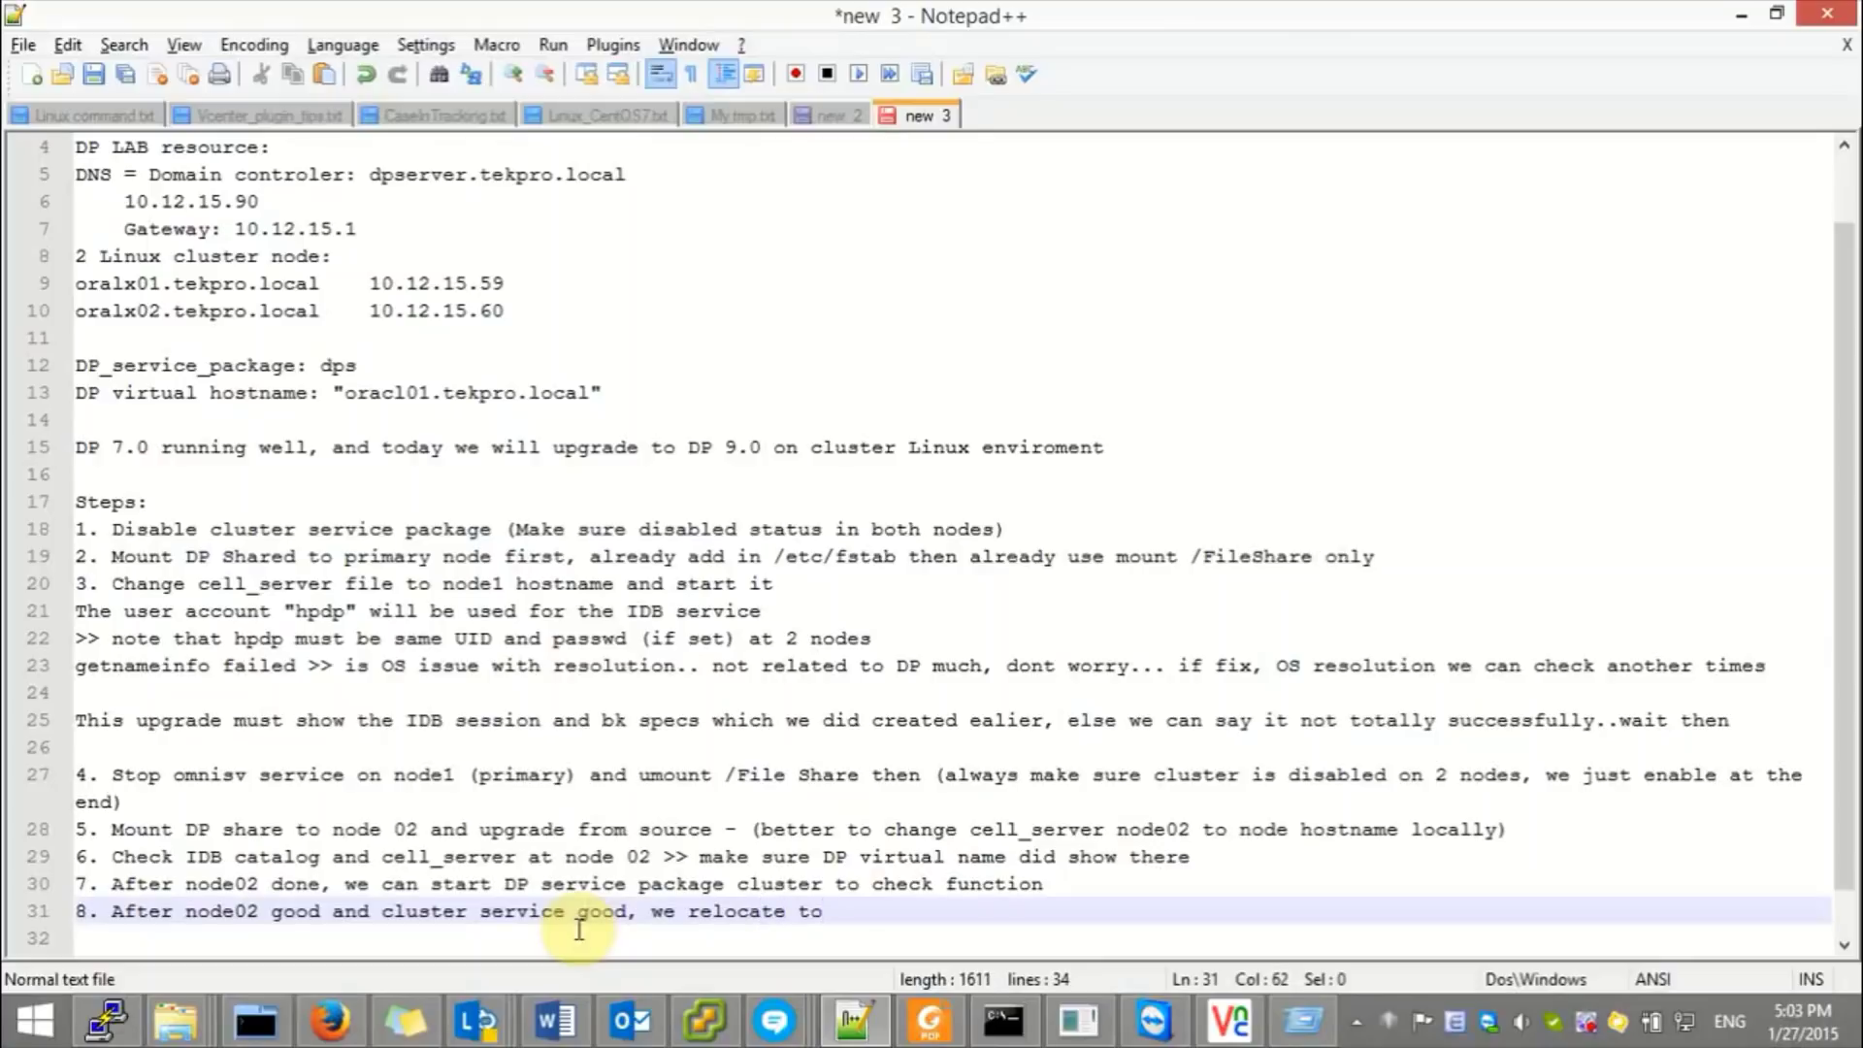
{"action": "type", "text": " node01 by: clusvcadm -r"}
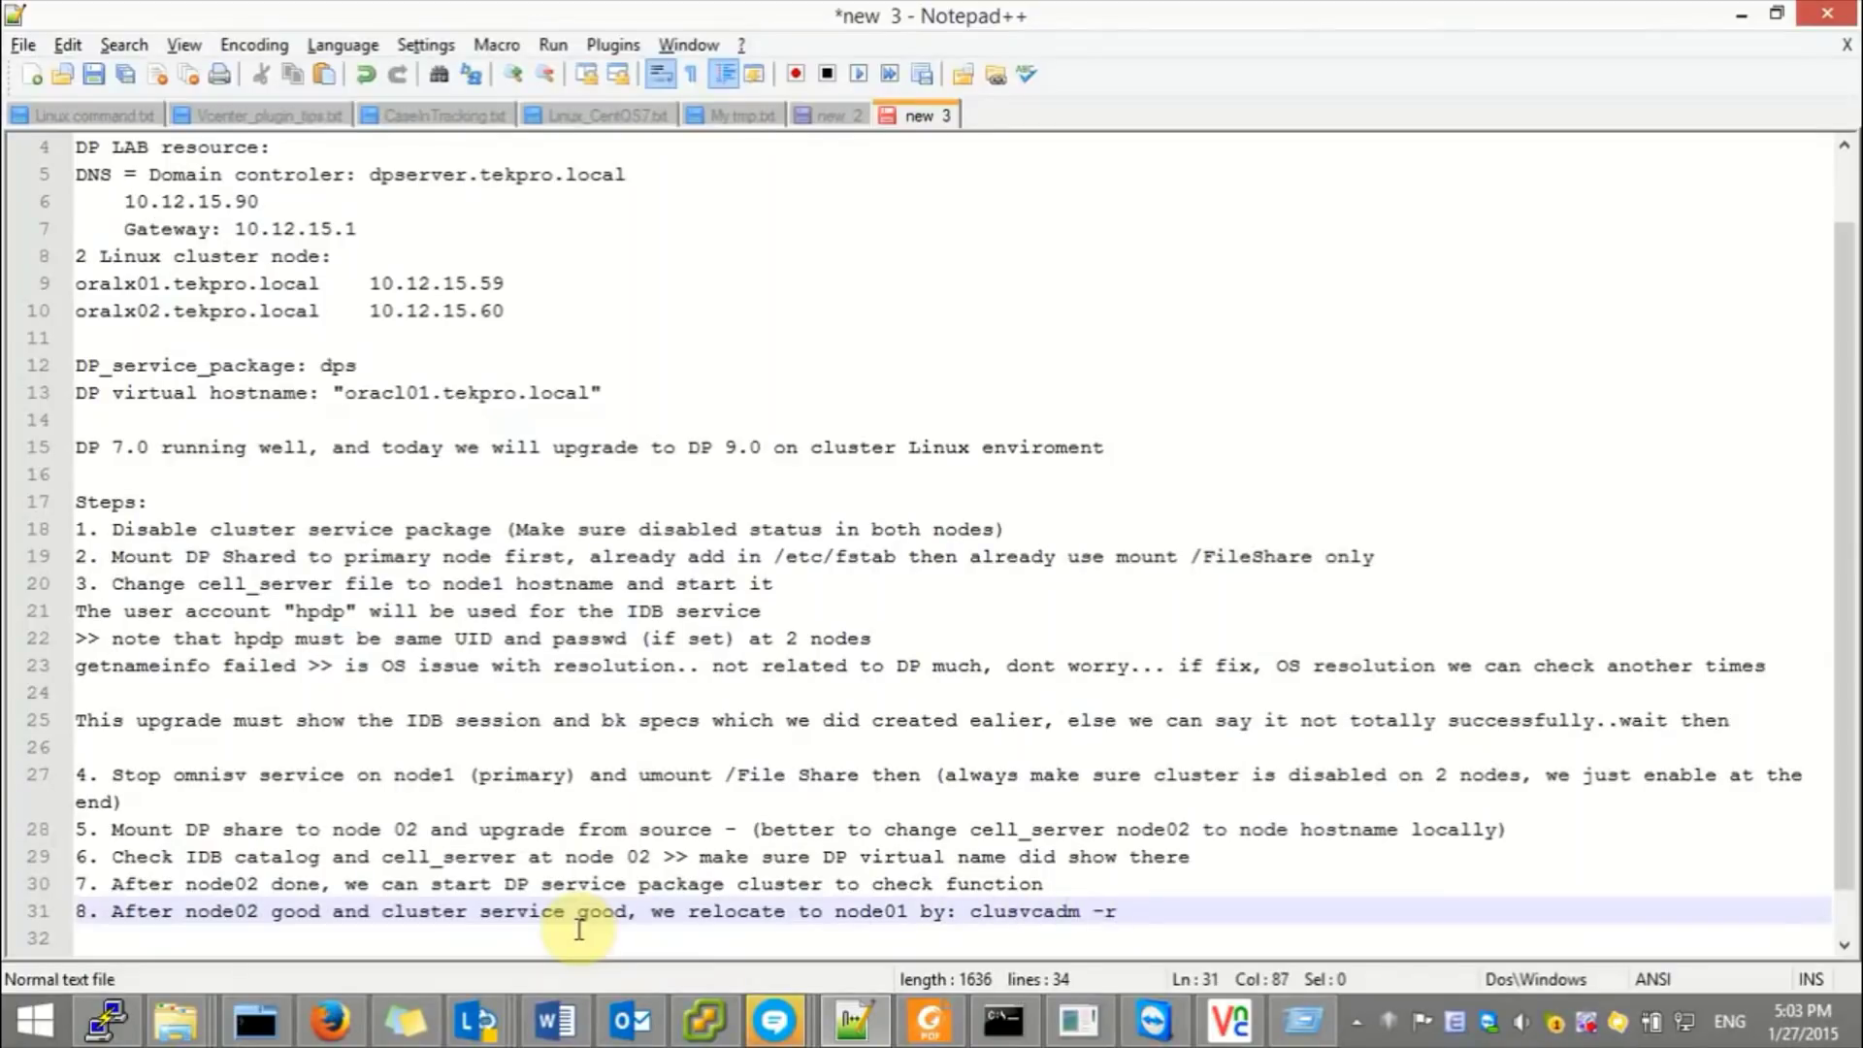
{"action": "type", "text": " dps -m oralx01.tek"}
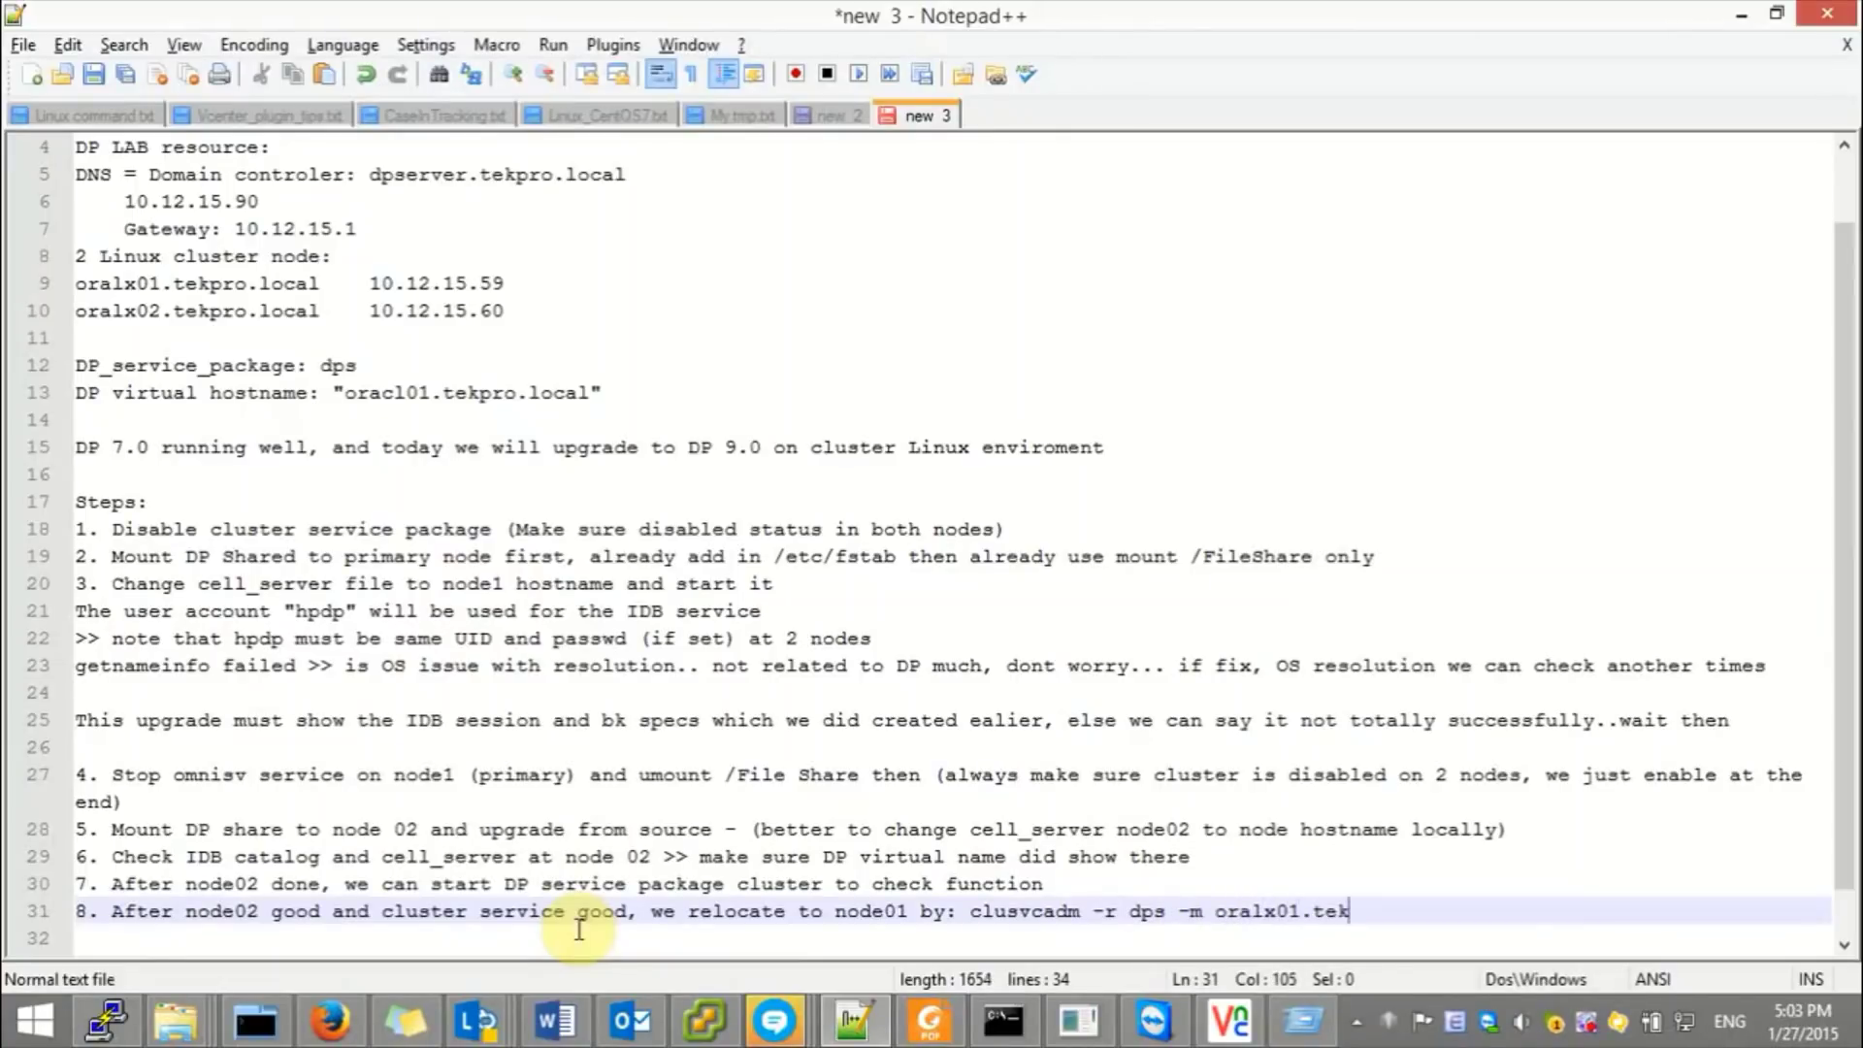
{"action": "type", "text": "pro.local"}
{"action": "key", "text": "Return"}
- Add the line "9. Check again IDB catalog and cell_server" below step 8, followed by a new line
{"action": "type", "text": "9. Che"}
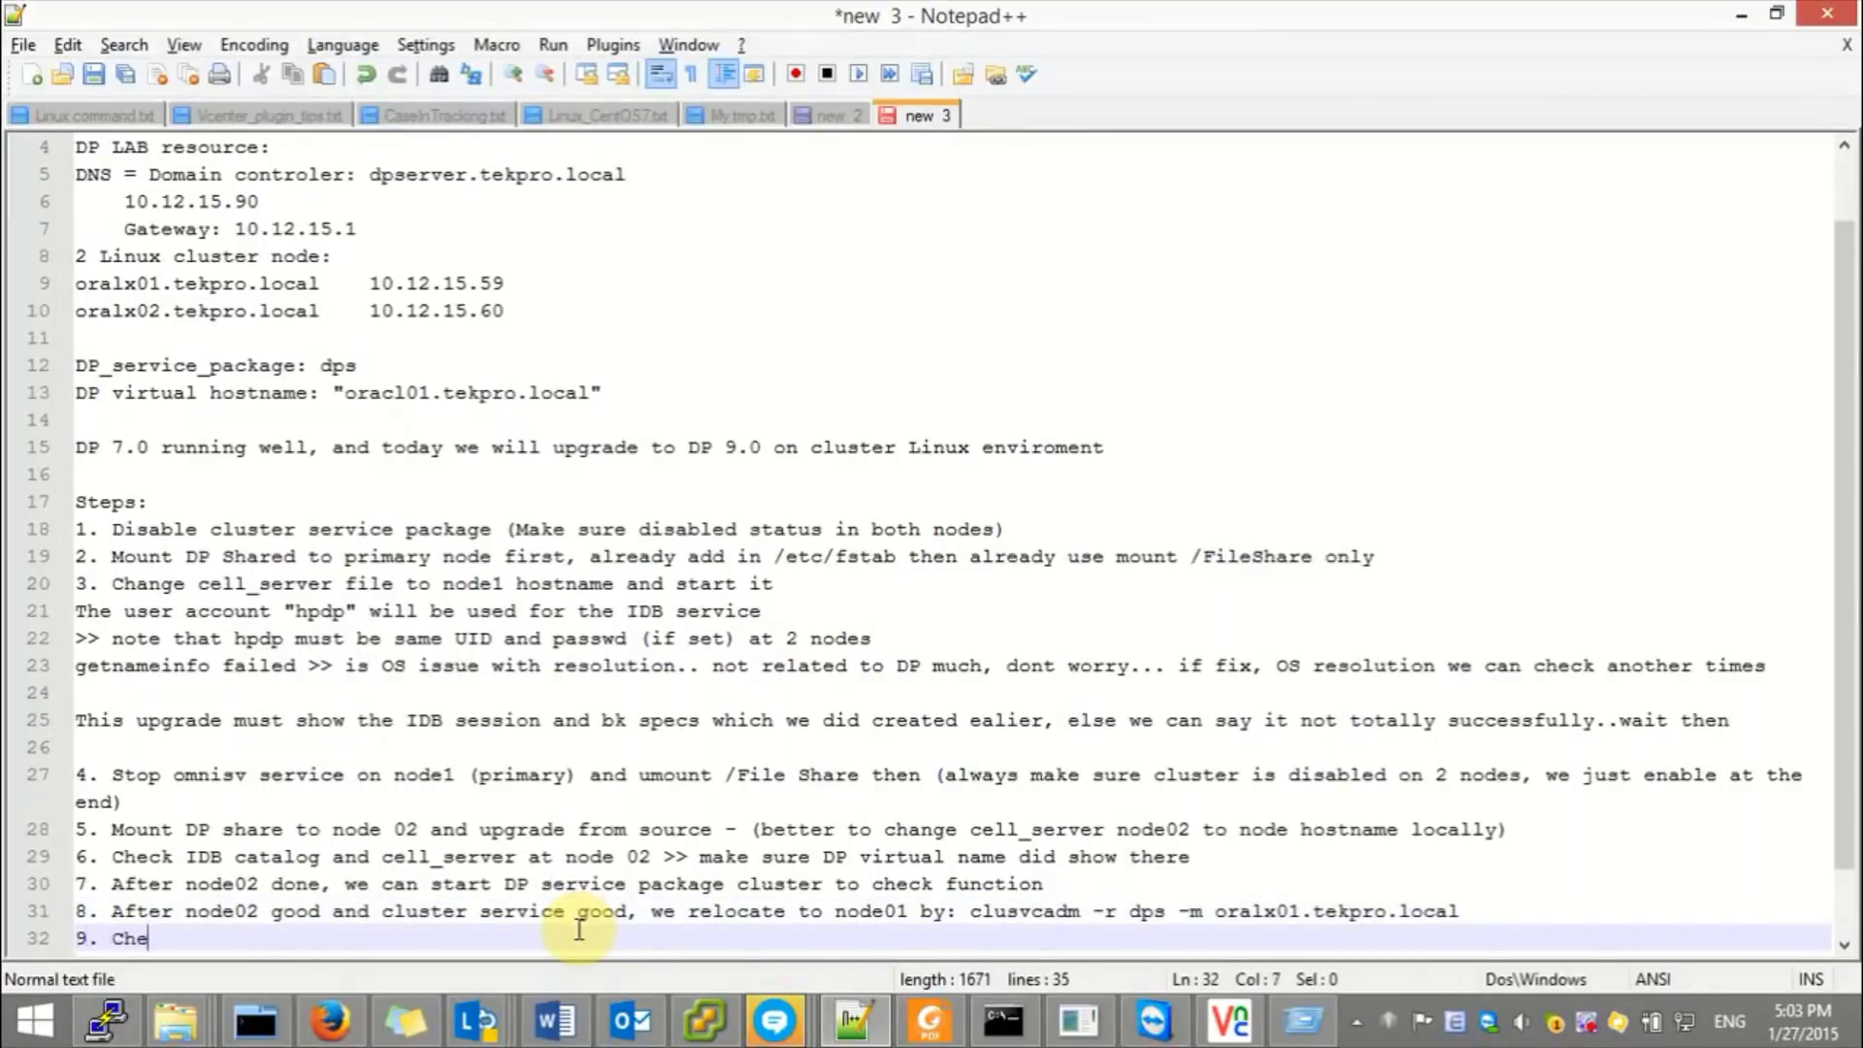
{"action": "type", "text": "ck again ID"}
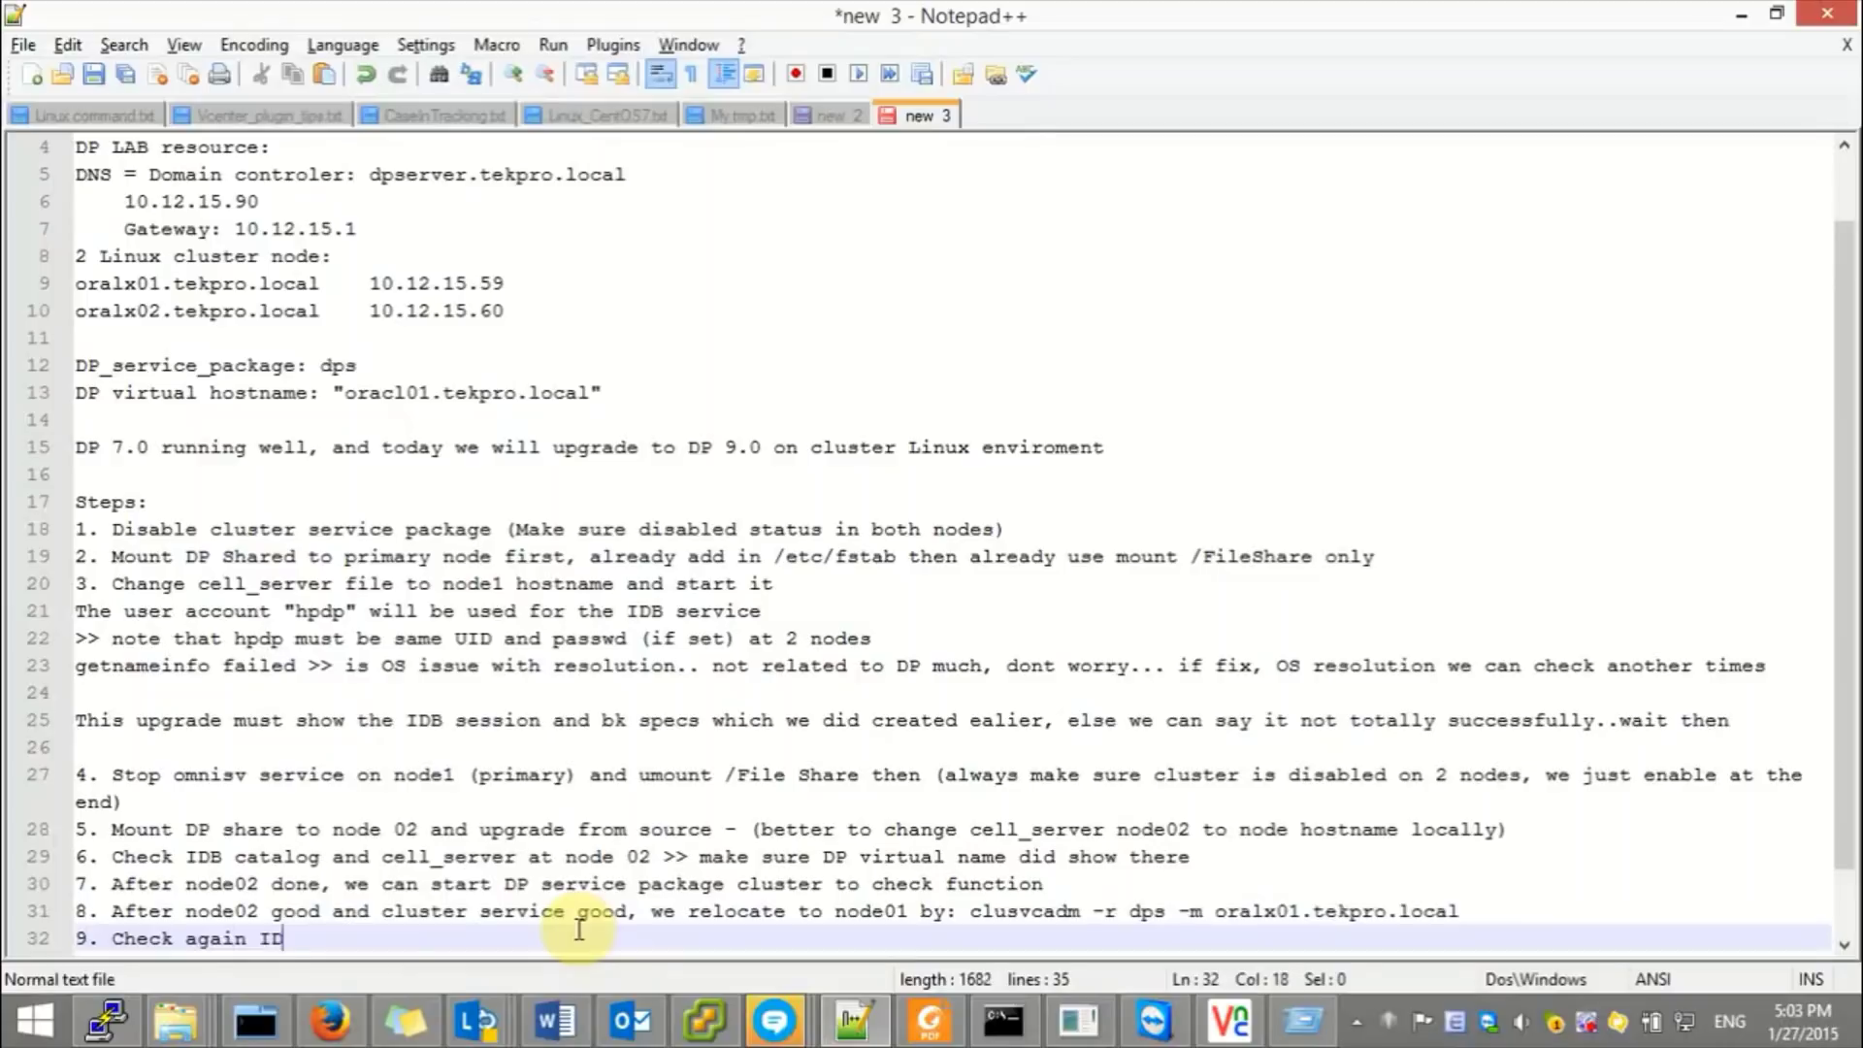
{"action": "type", "text": "B catalog and cell_server"}
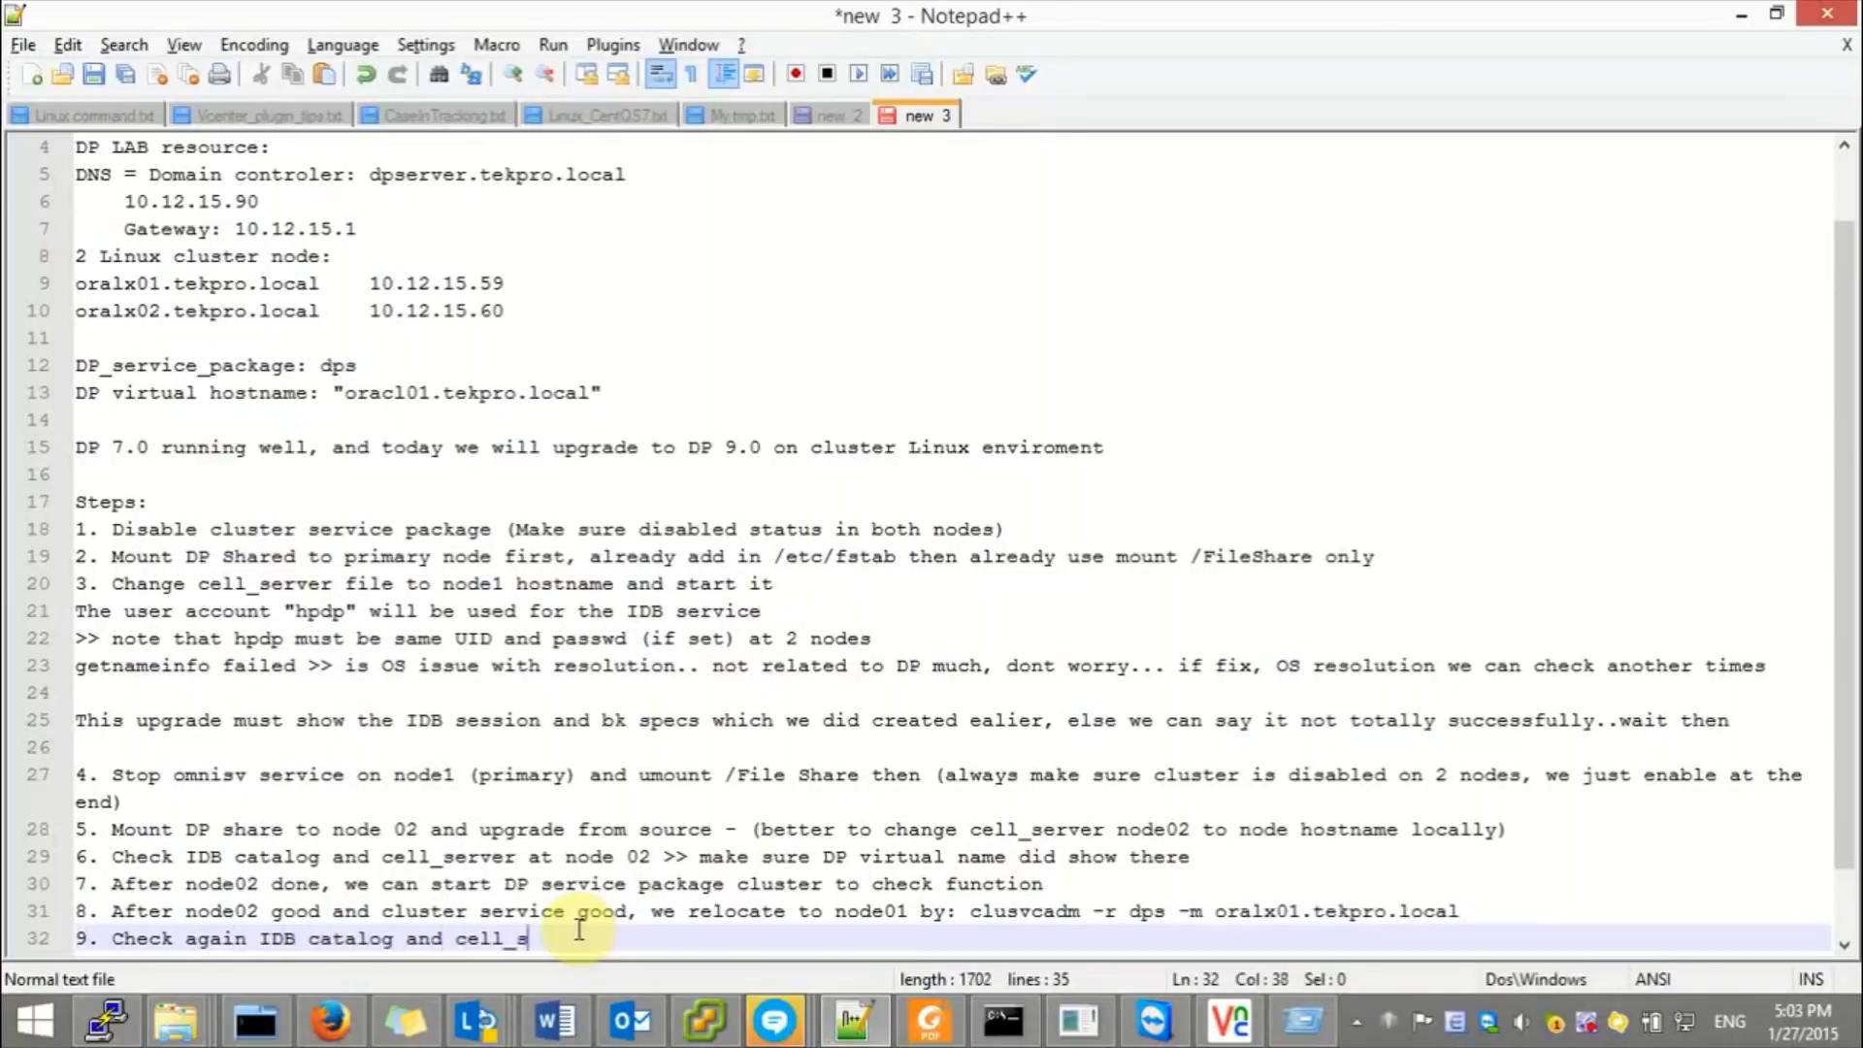
{"action": "key", "text": "Return"}
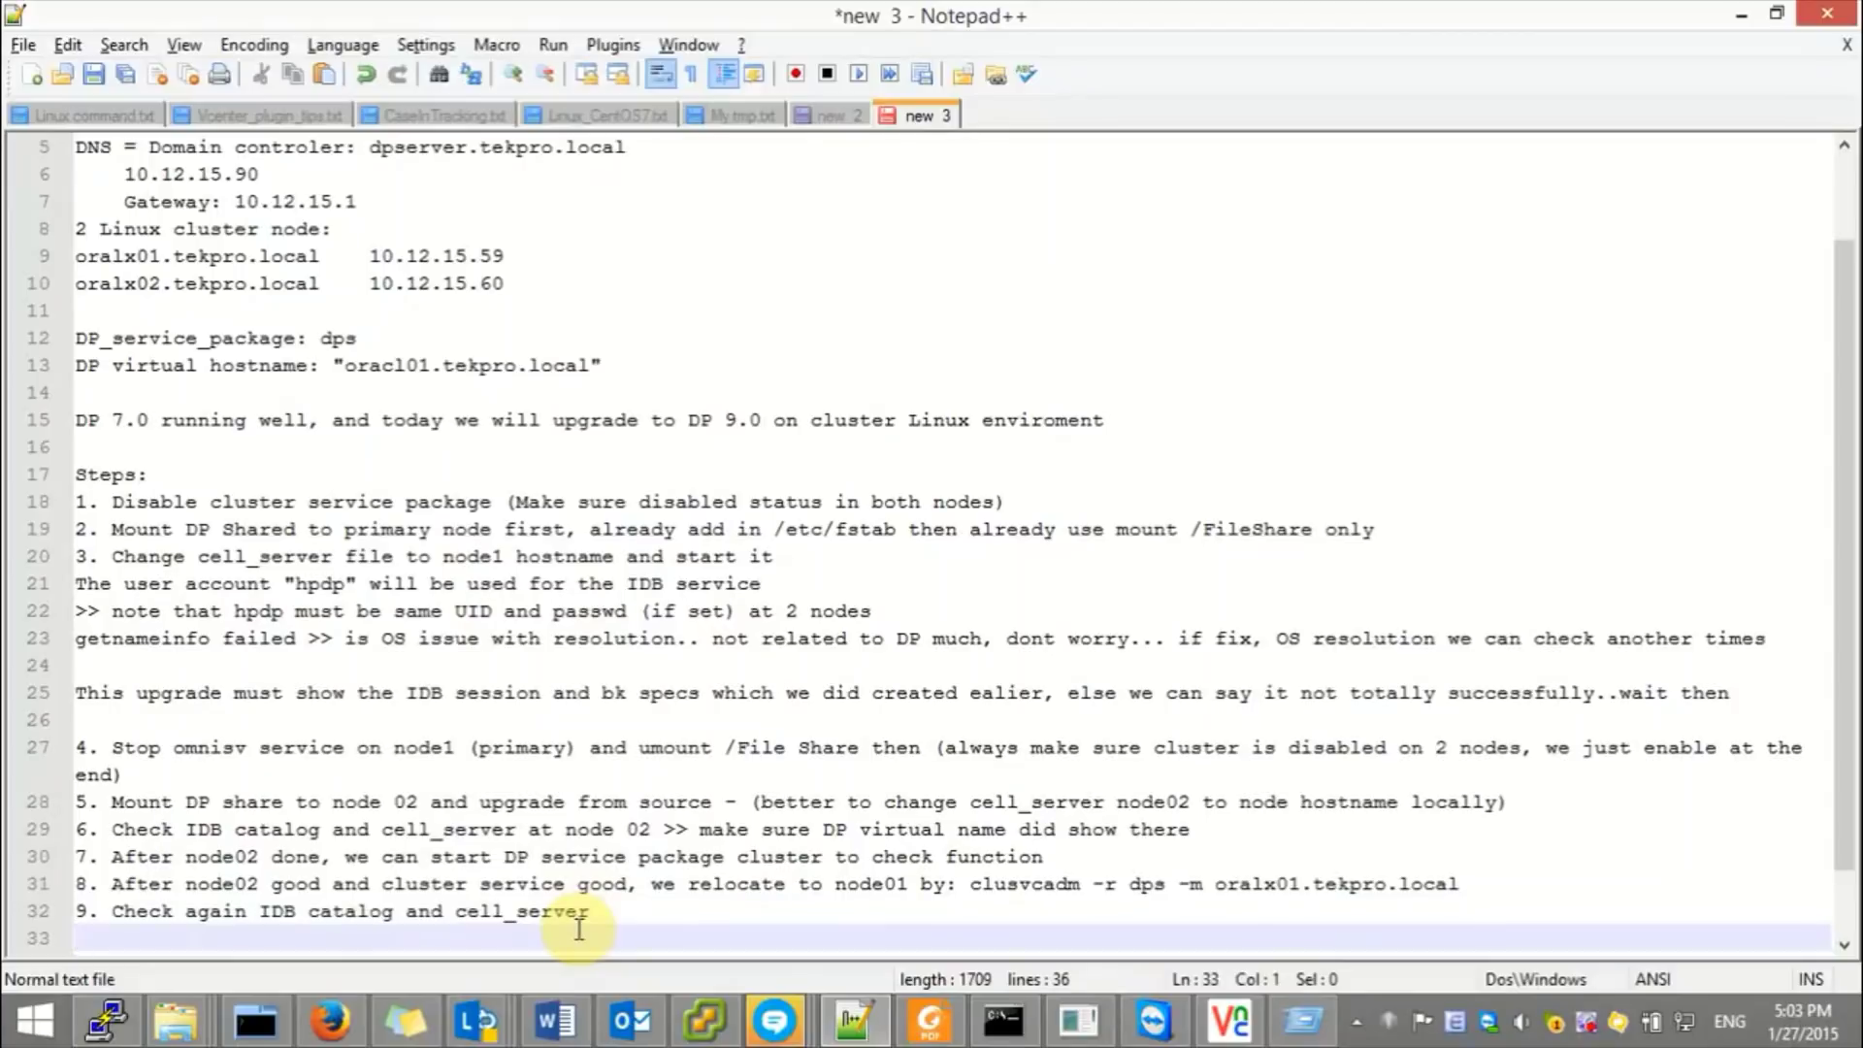
- Add the line "10. Generate certificate to FQDN of DP virtual hostname and verify to access GUI 9.0 then" below step 9
{"action": "type", "text": "10. Generate "}
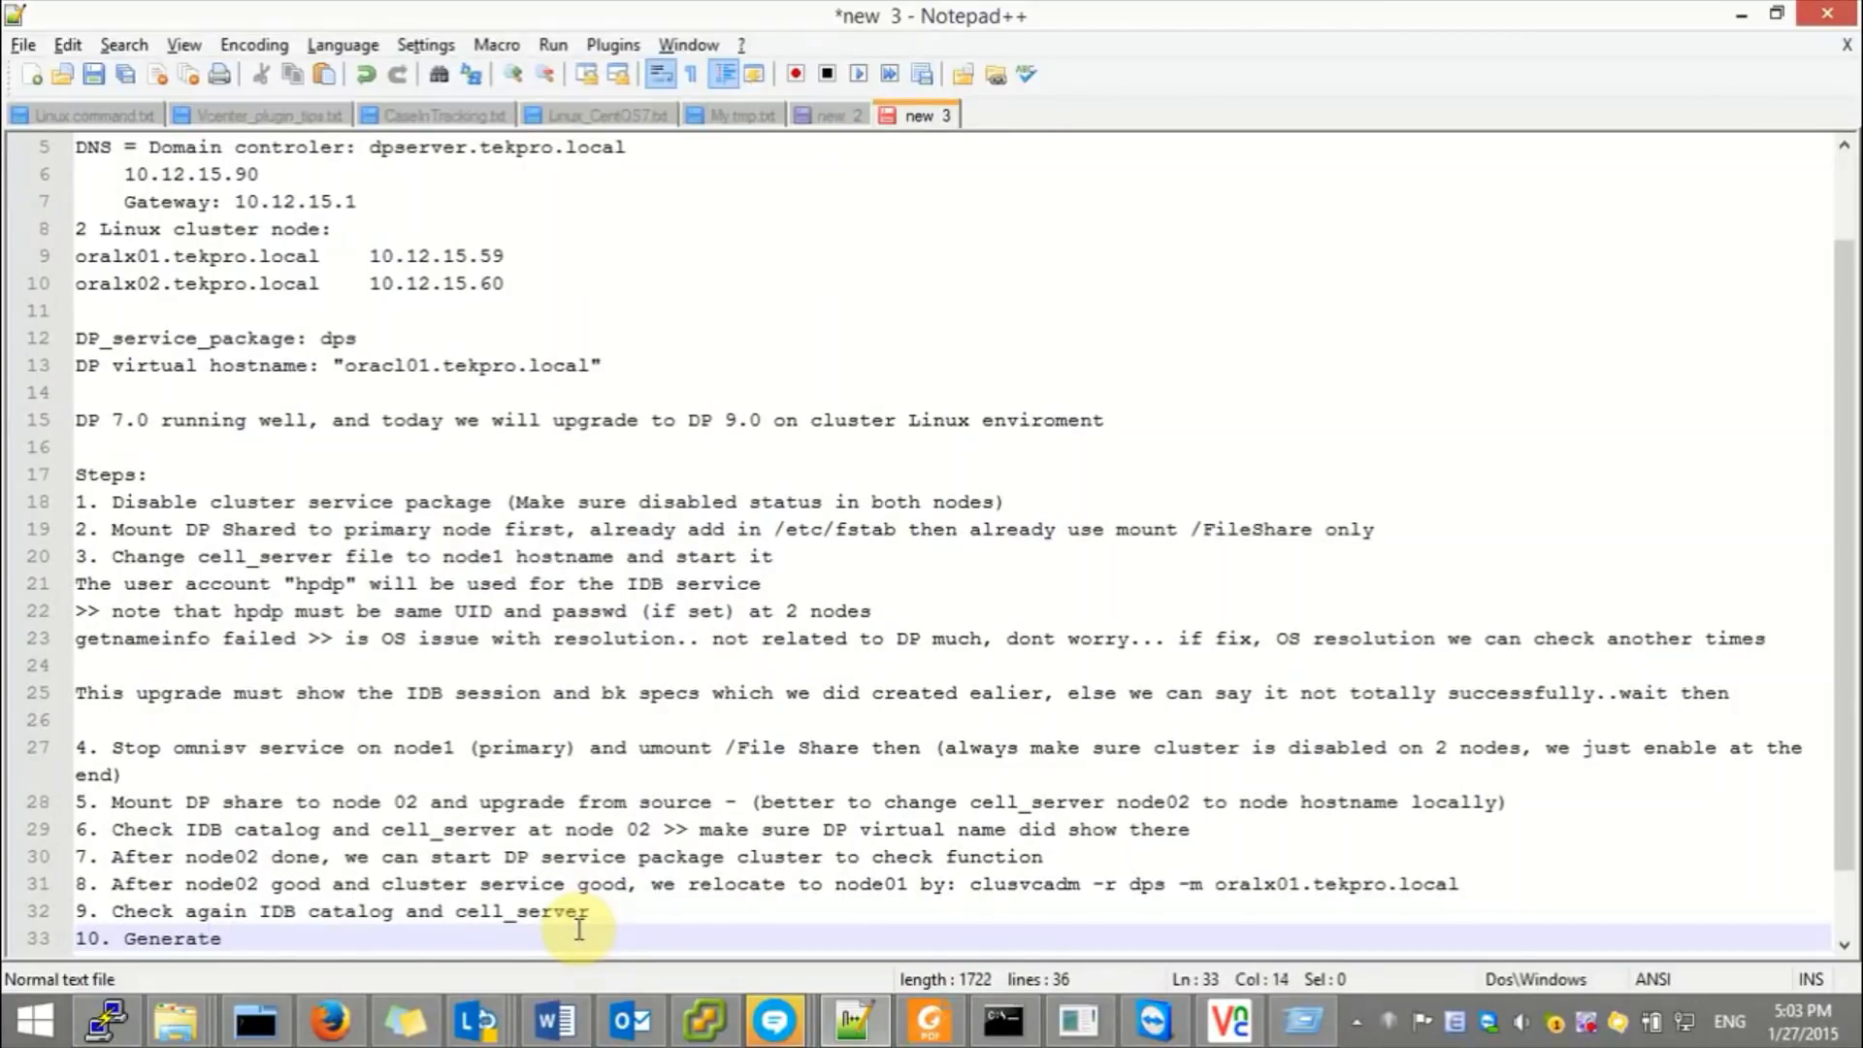
{"action": "type", "text": "certificate"}
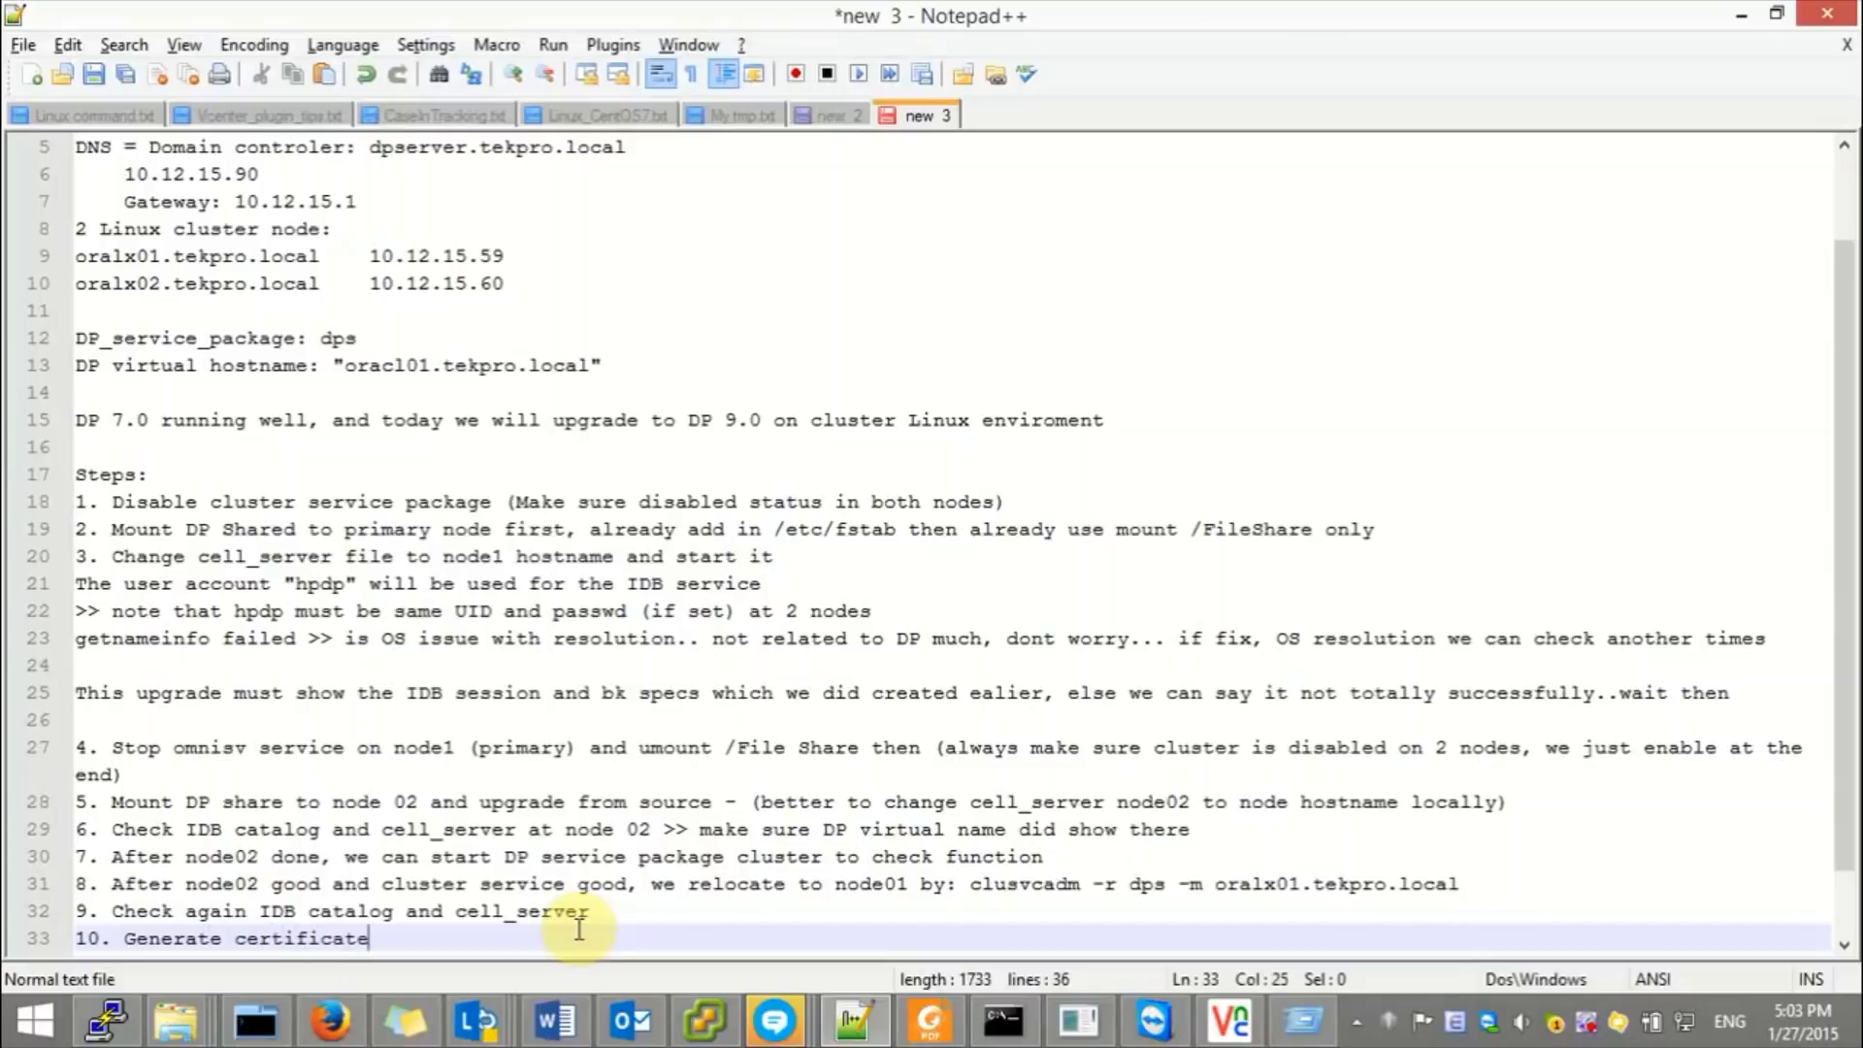
{"action": "type", "text": " to FQDN of DP virtual hostname"}
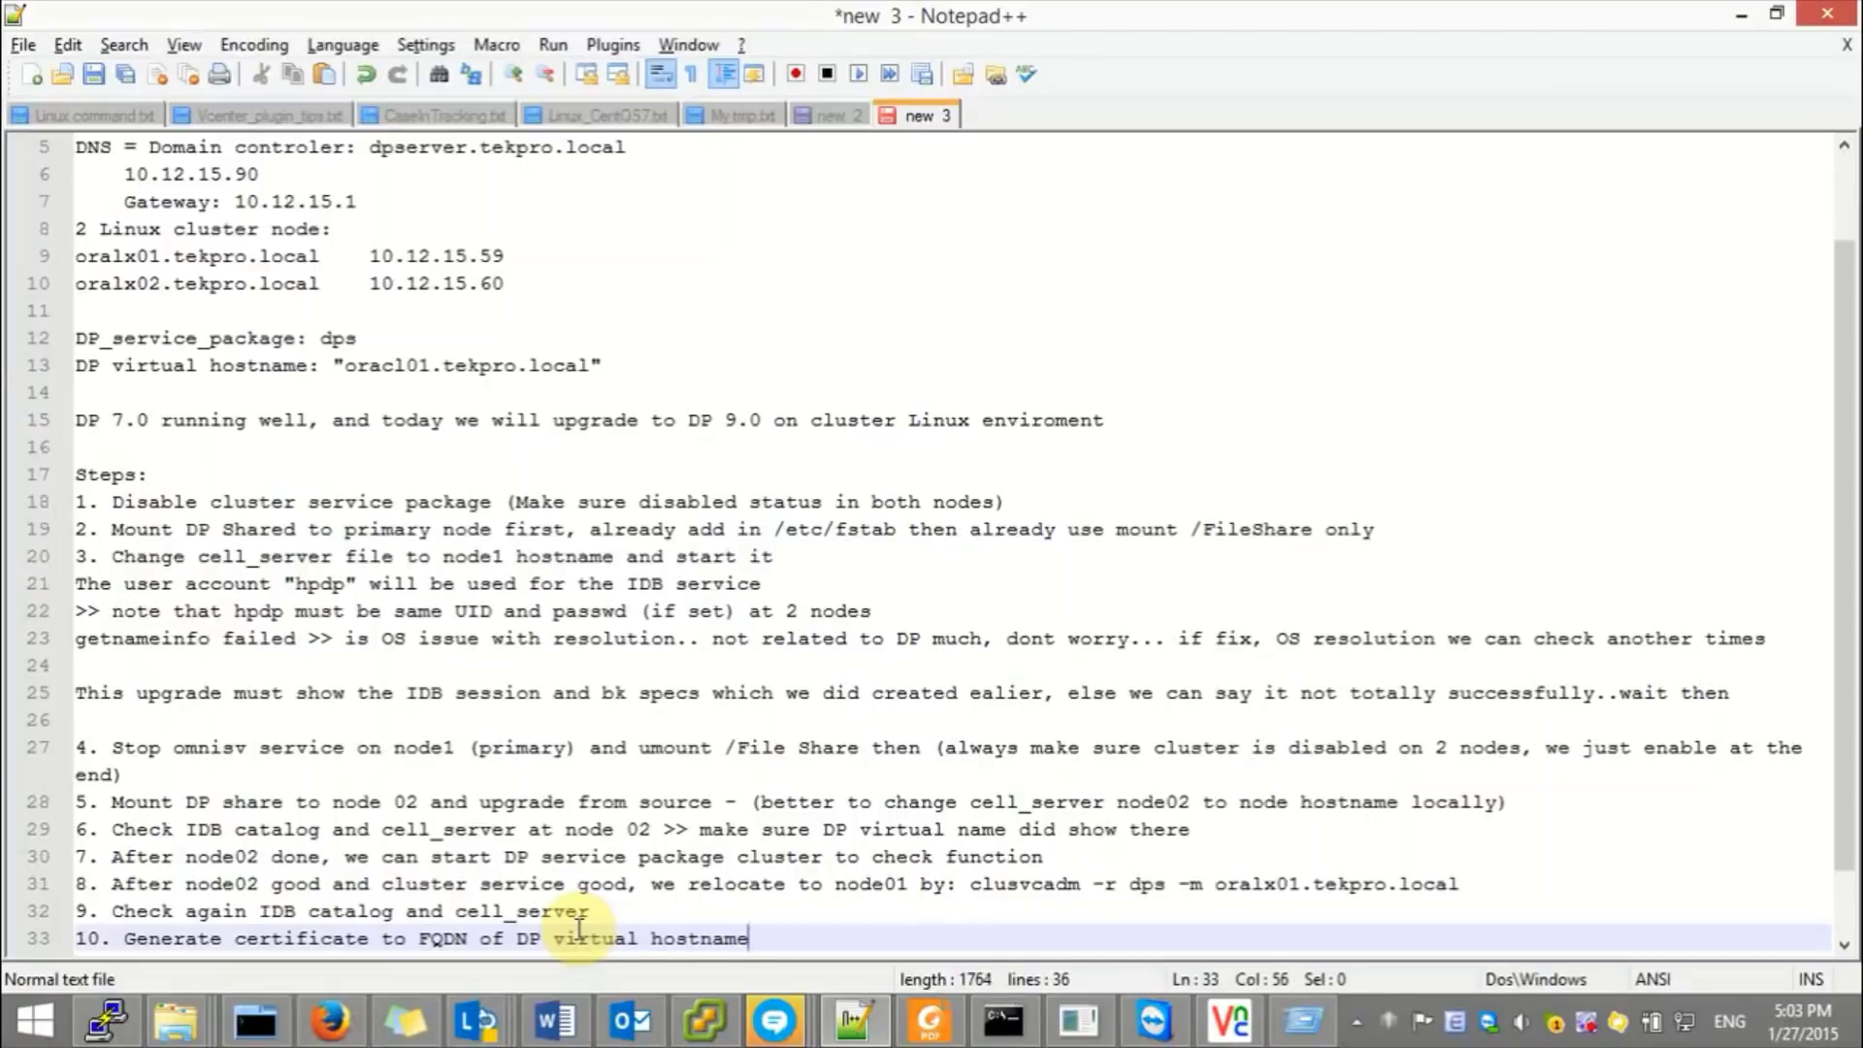
{"action": "type", "text": " and verify to acce"}
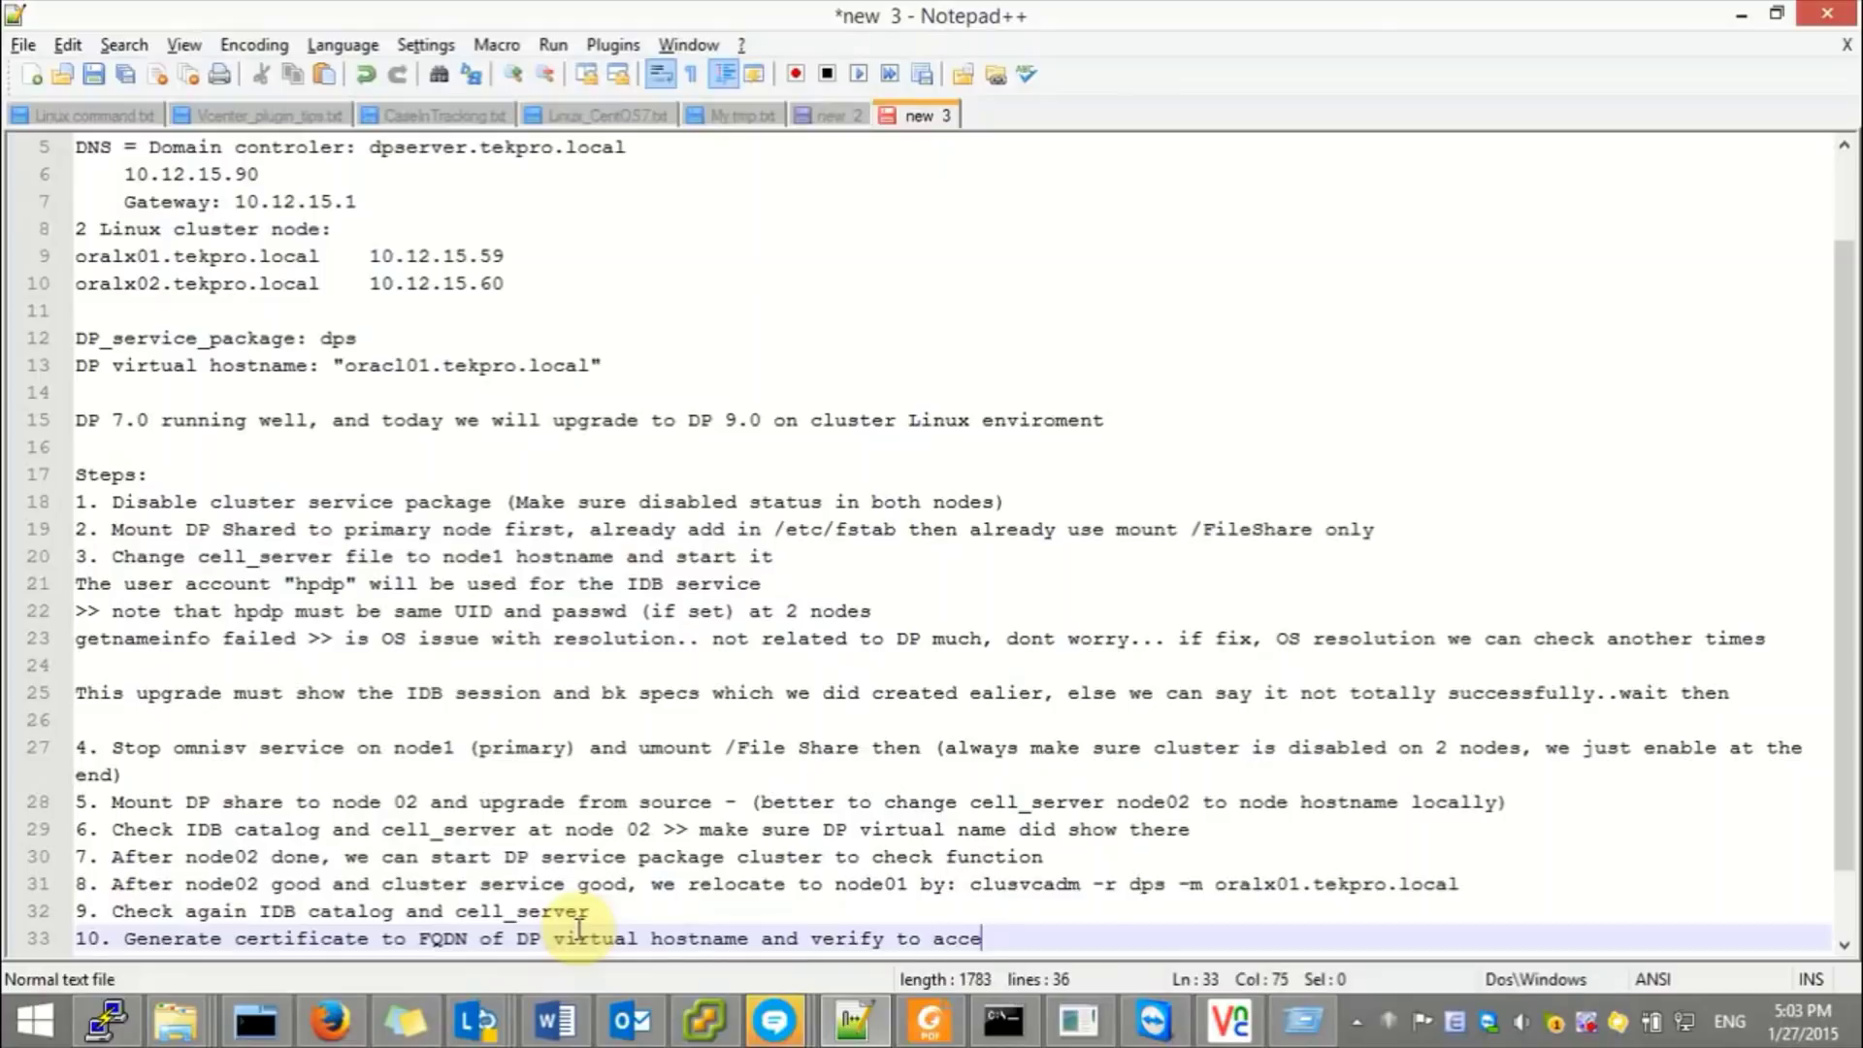
{"action": "type", "text": "ss GUI 9.0 then"}
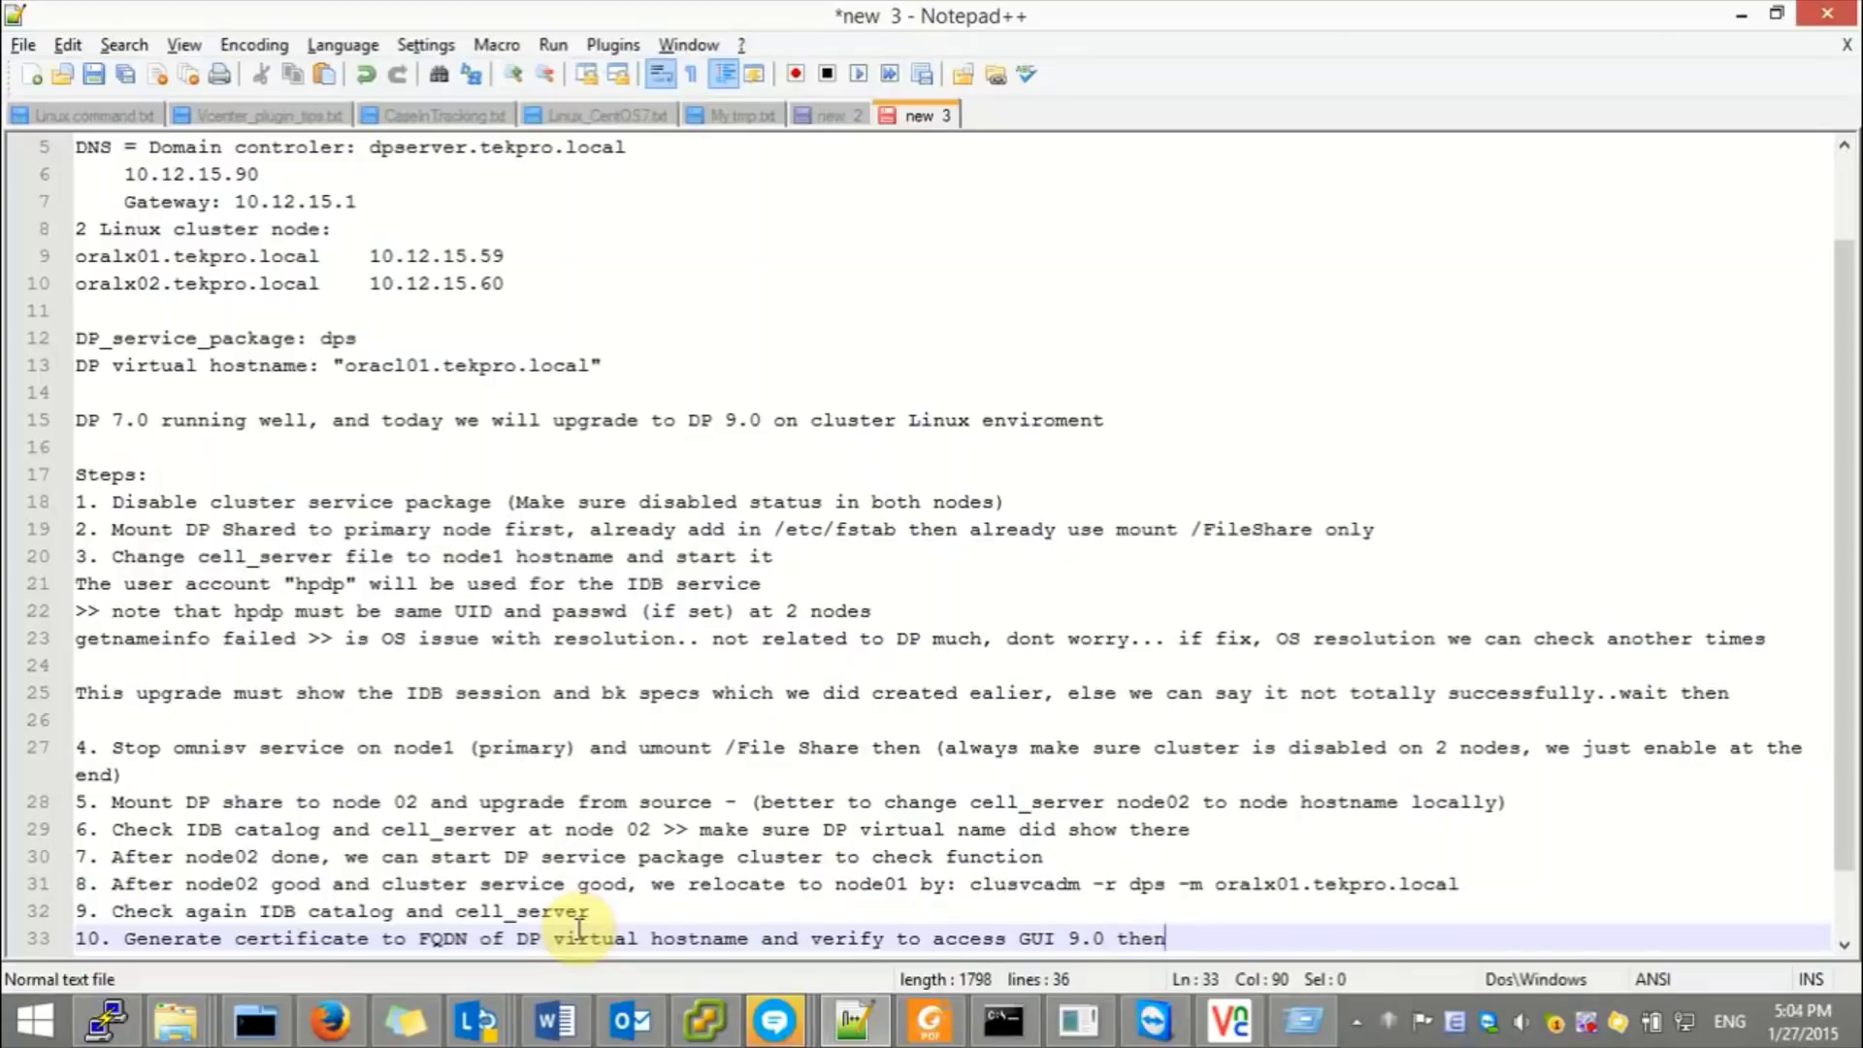
- Switch to the Windows command prompt, ping oracl01.tekpro.local continuously with the -t option, and stop the ping after a few replies
{"action": "key", "text": "alt+Tab"}
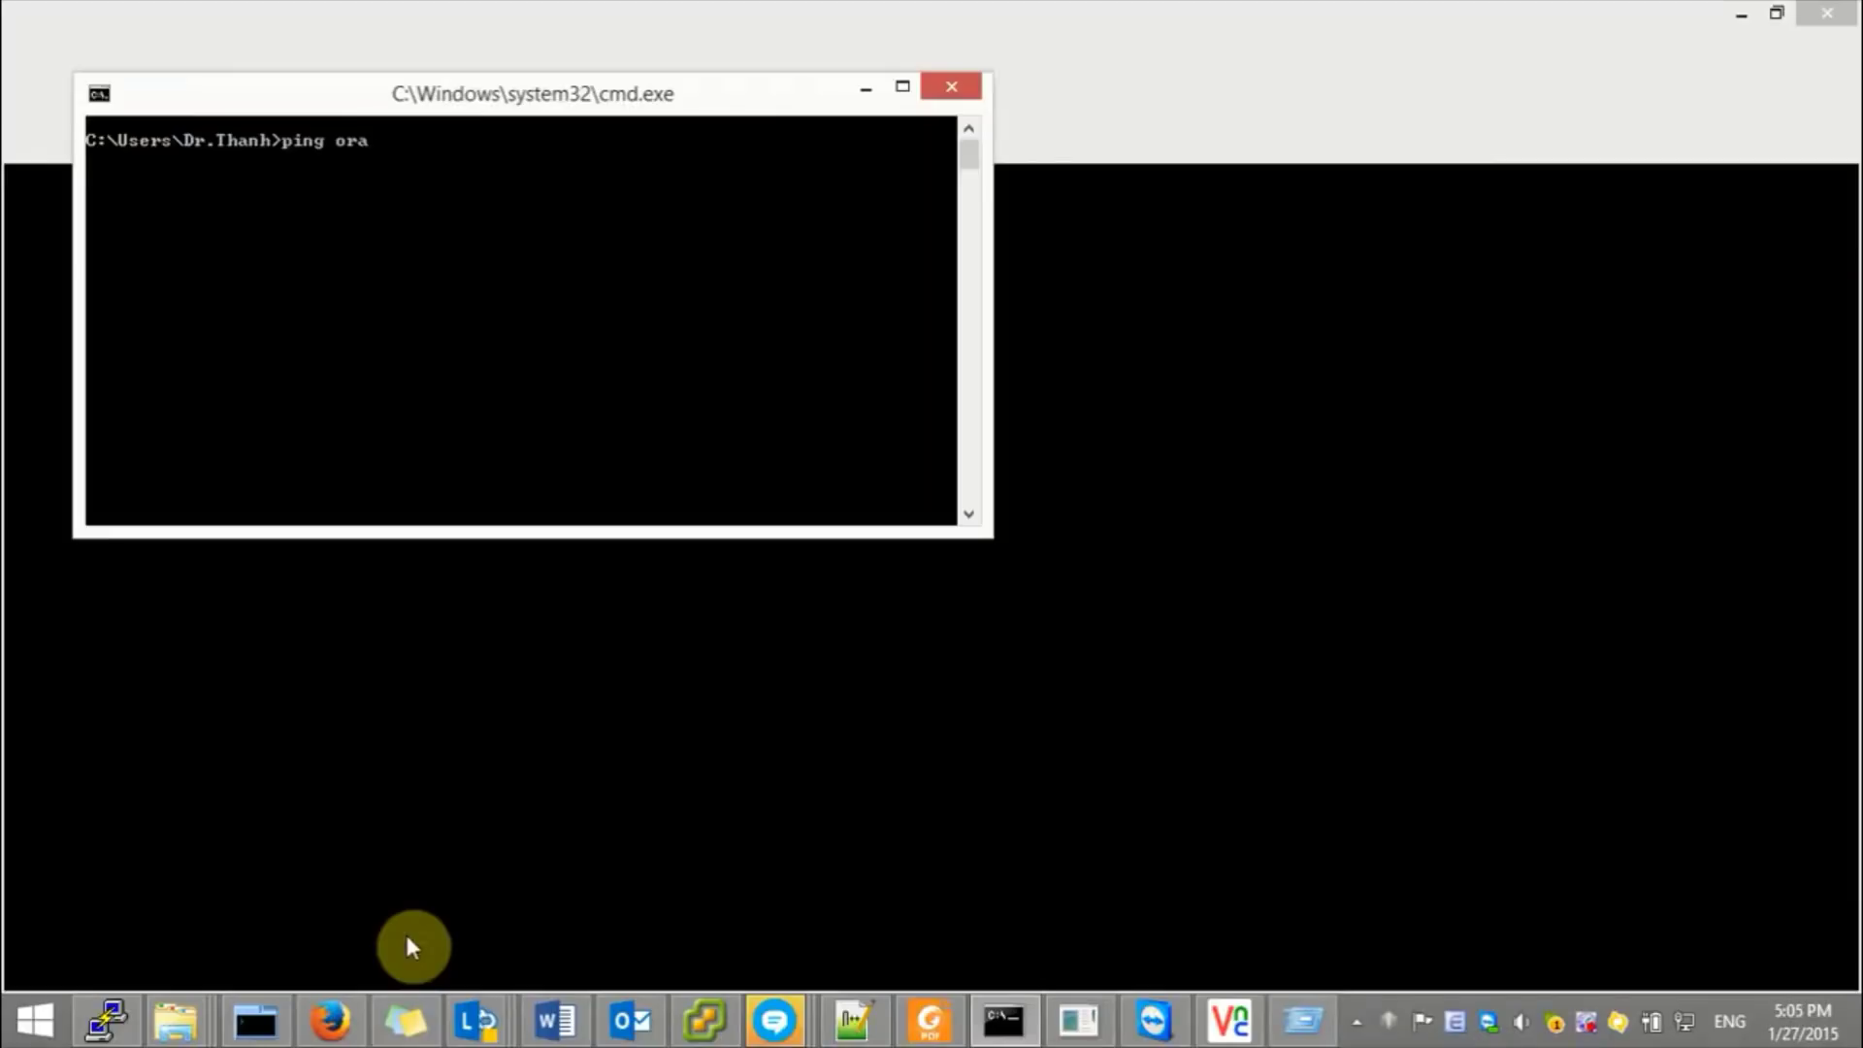
{"action": "type", "text": "c101.tekpro.local"}
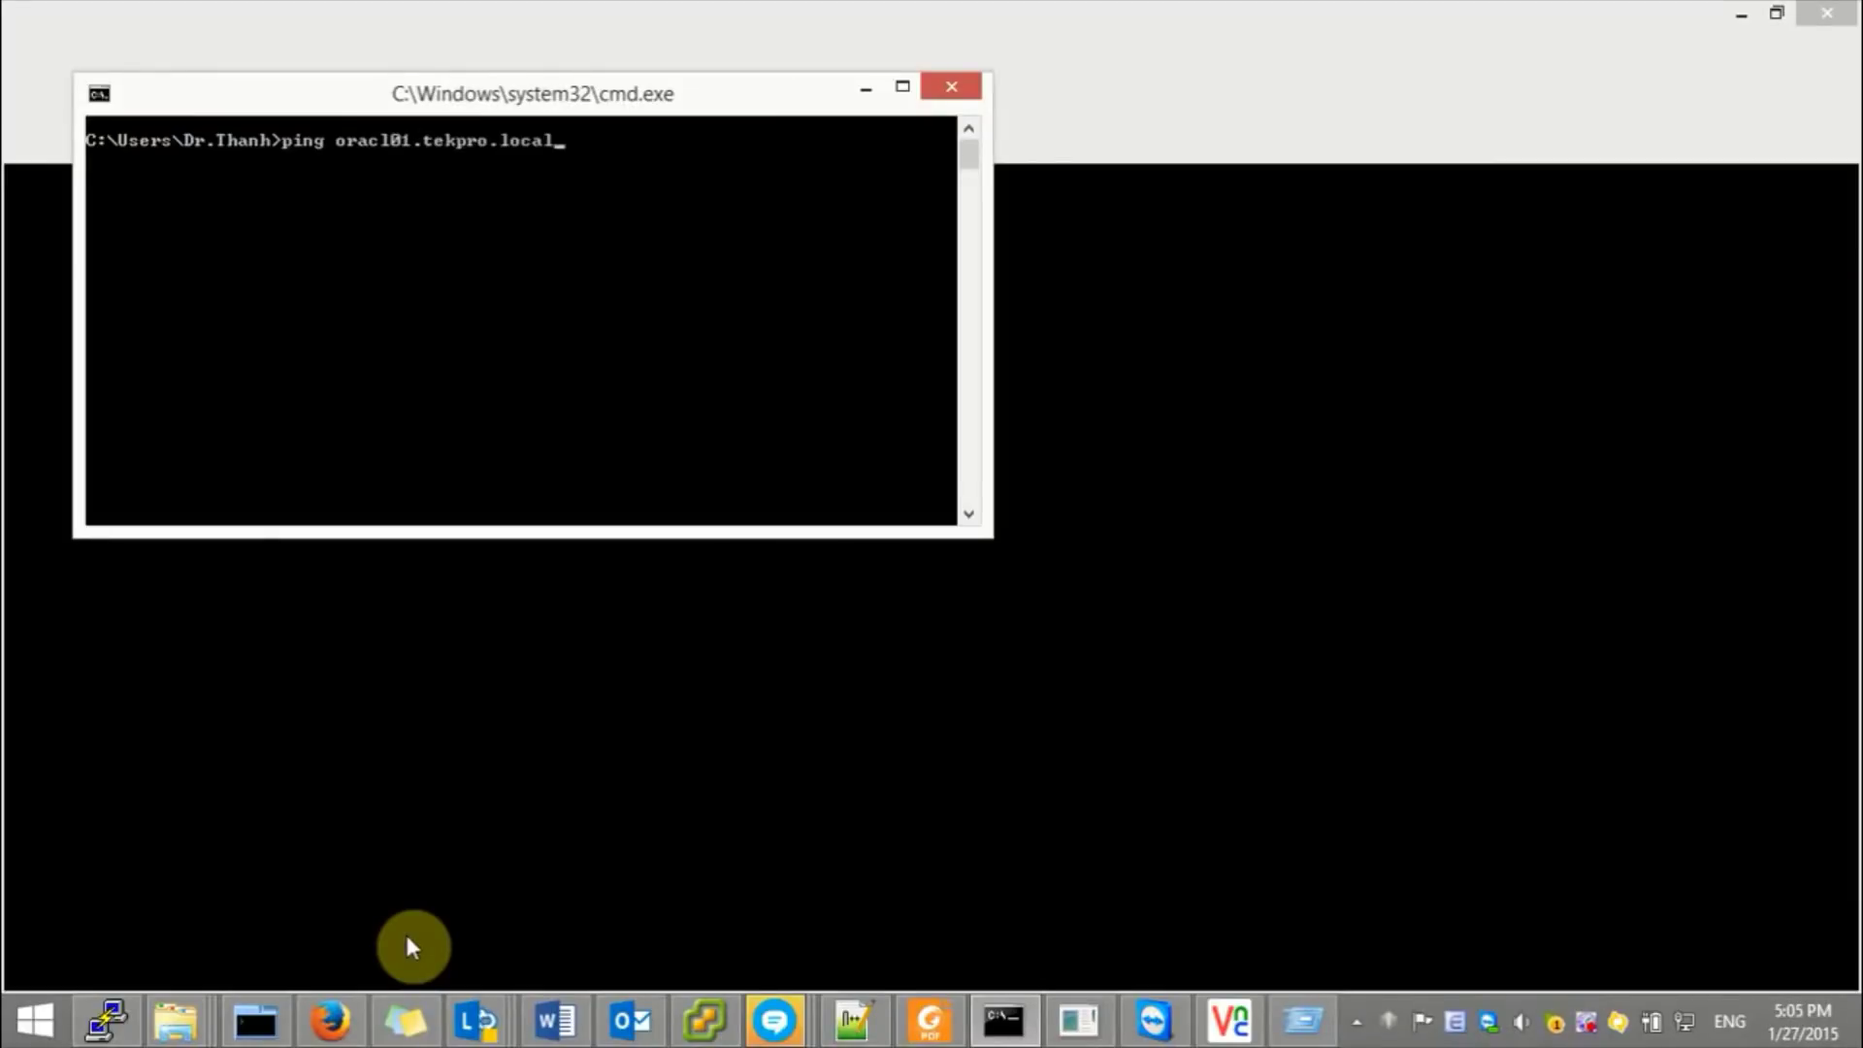
{"action": "type", "text": " -t"}
{"action": "key", "text": "Return"}
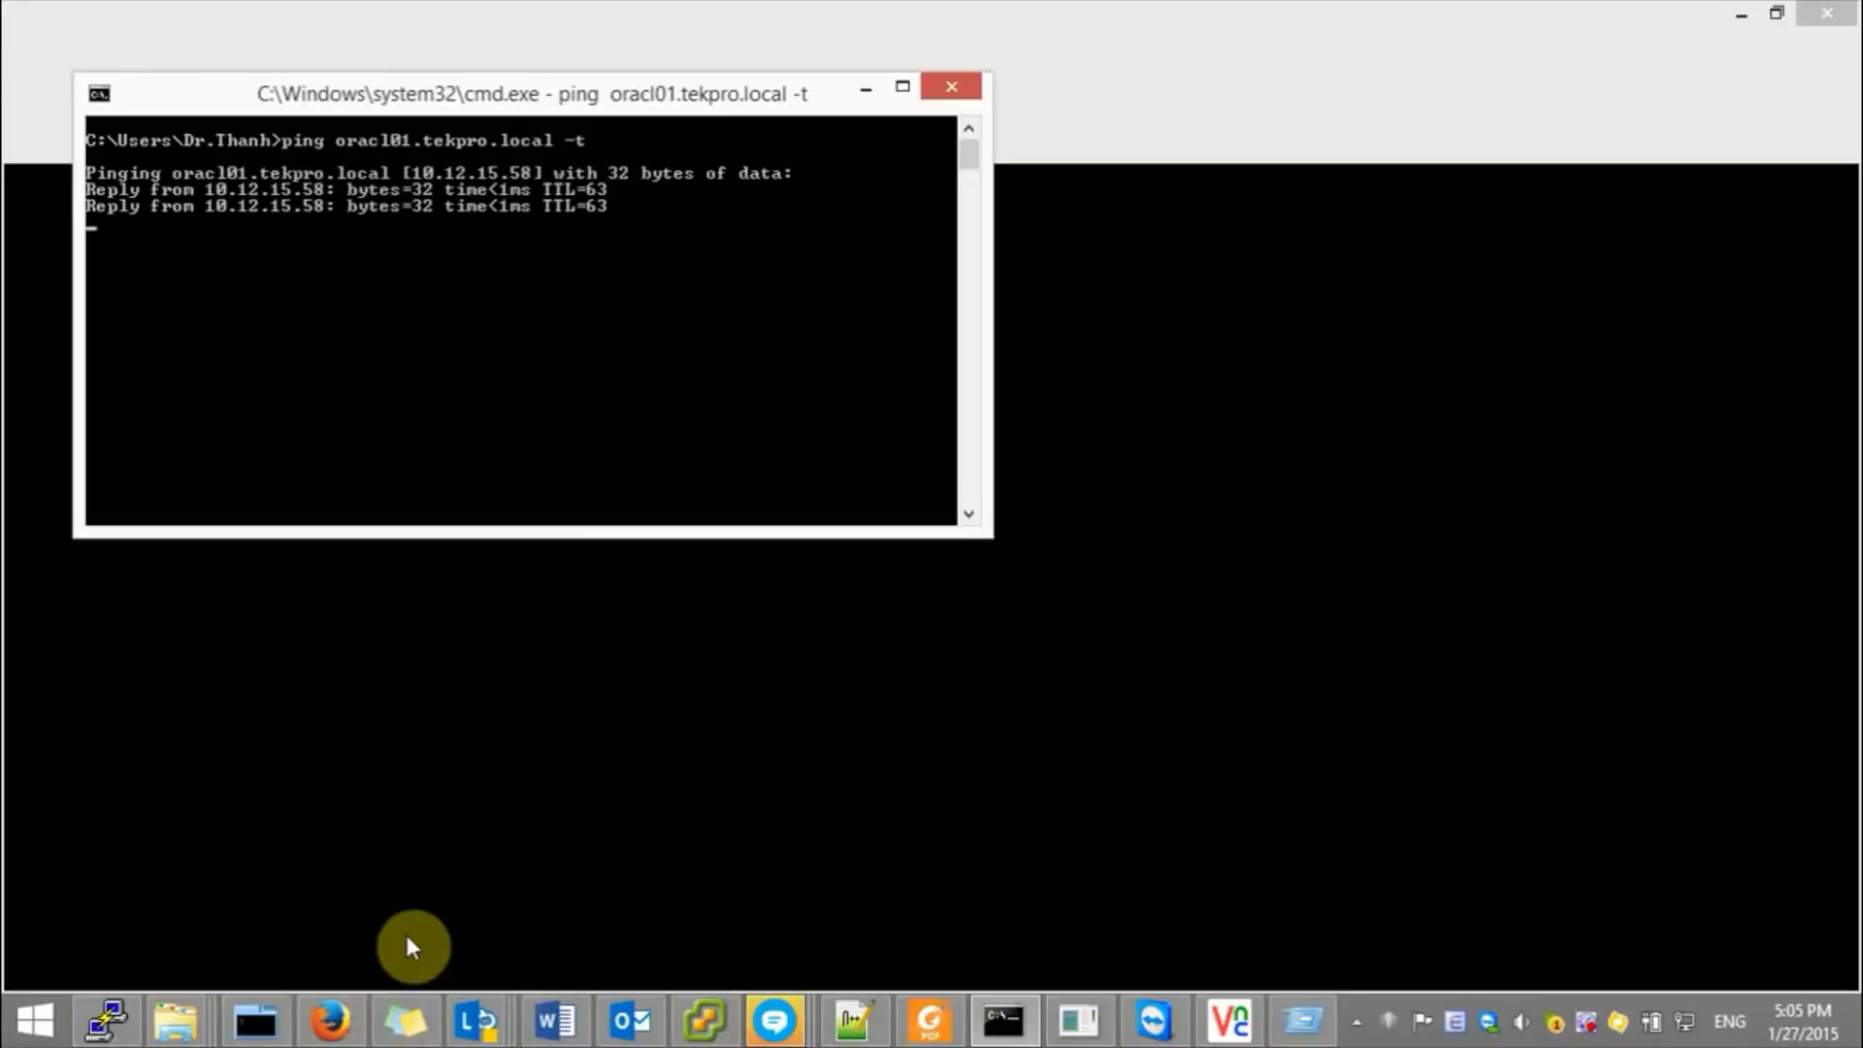
{"action": "key", "text": "ctrl+c"}
{"action": "left_click", "coordinate": [344, 1021]}
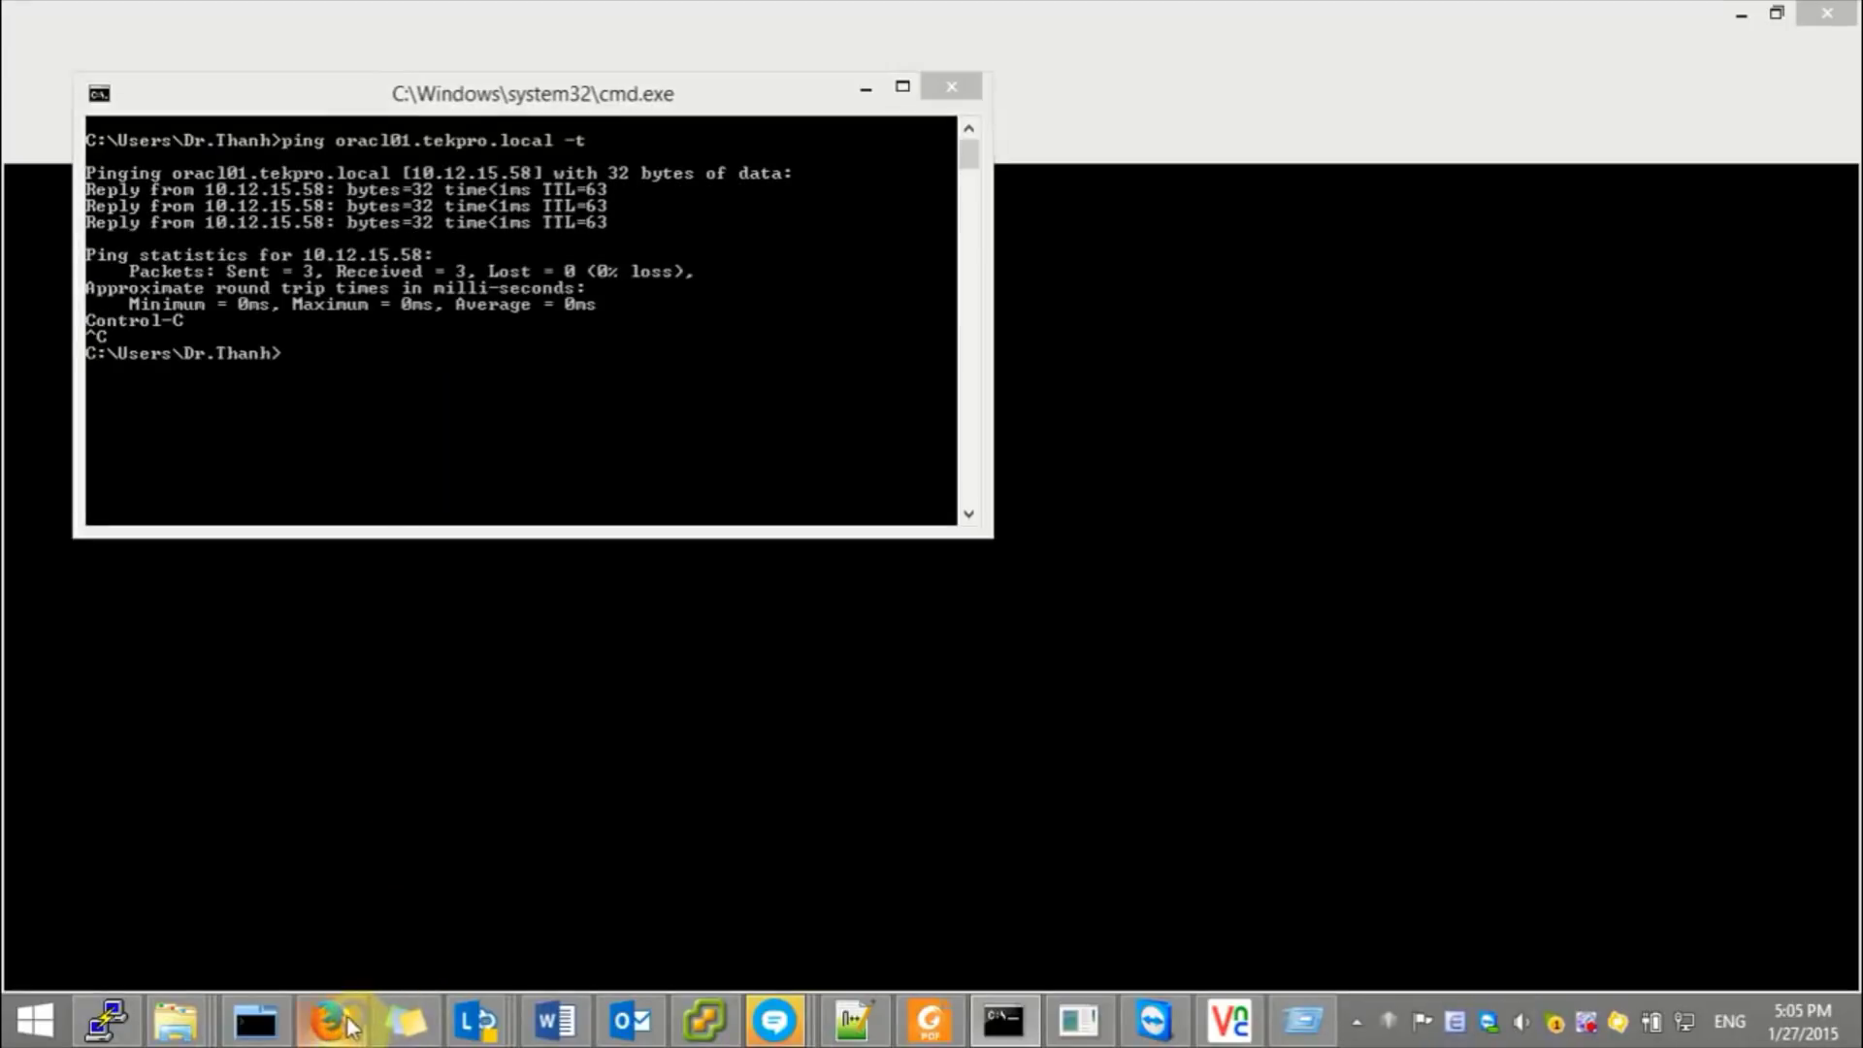
{"action": "right_click", "coordinate": [345, 1021]}
{"action": "key", "text": "Escape"}
{"action": "left_click", "coordinate": [586, 367]}
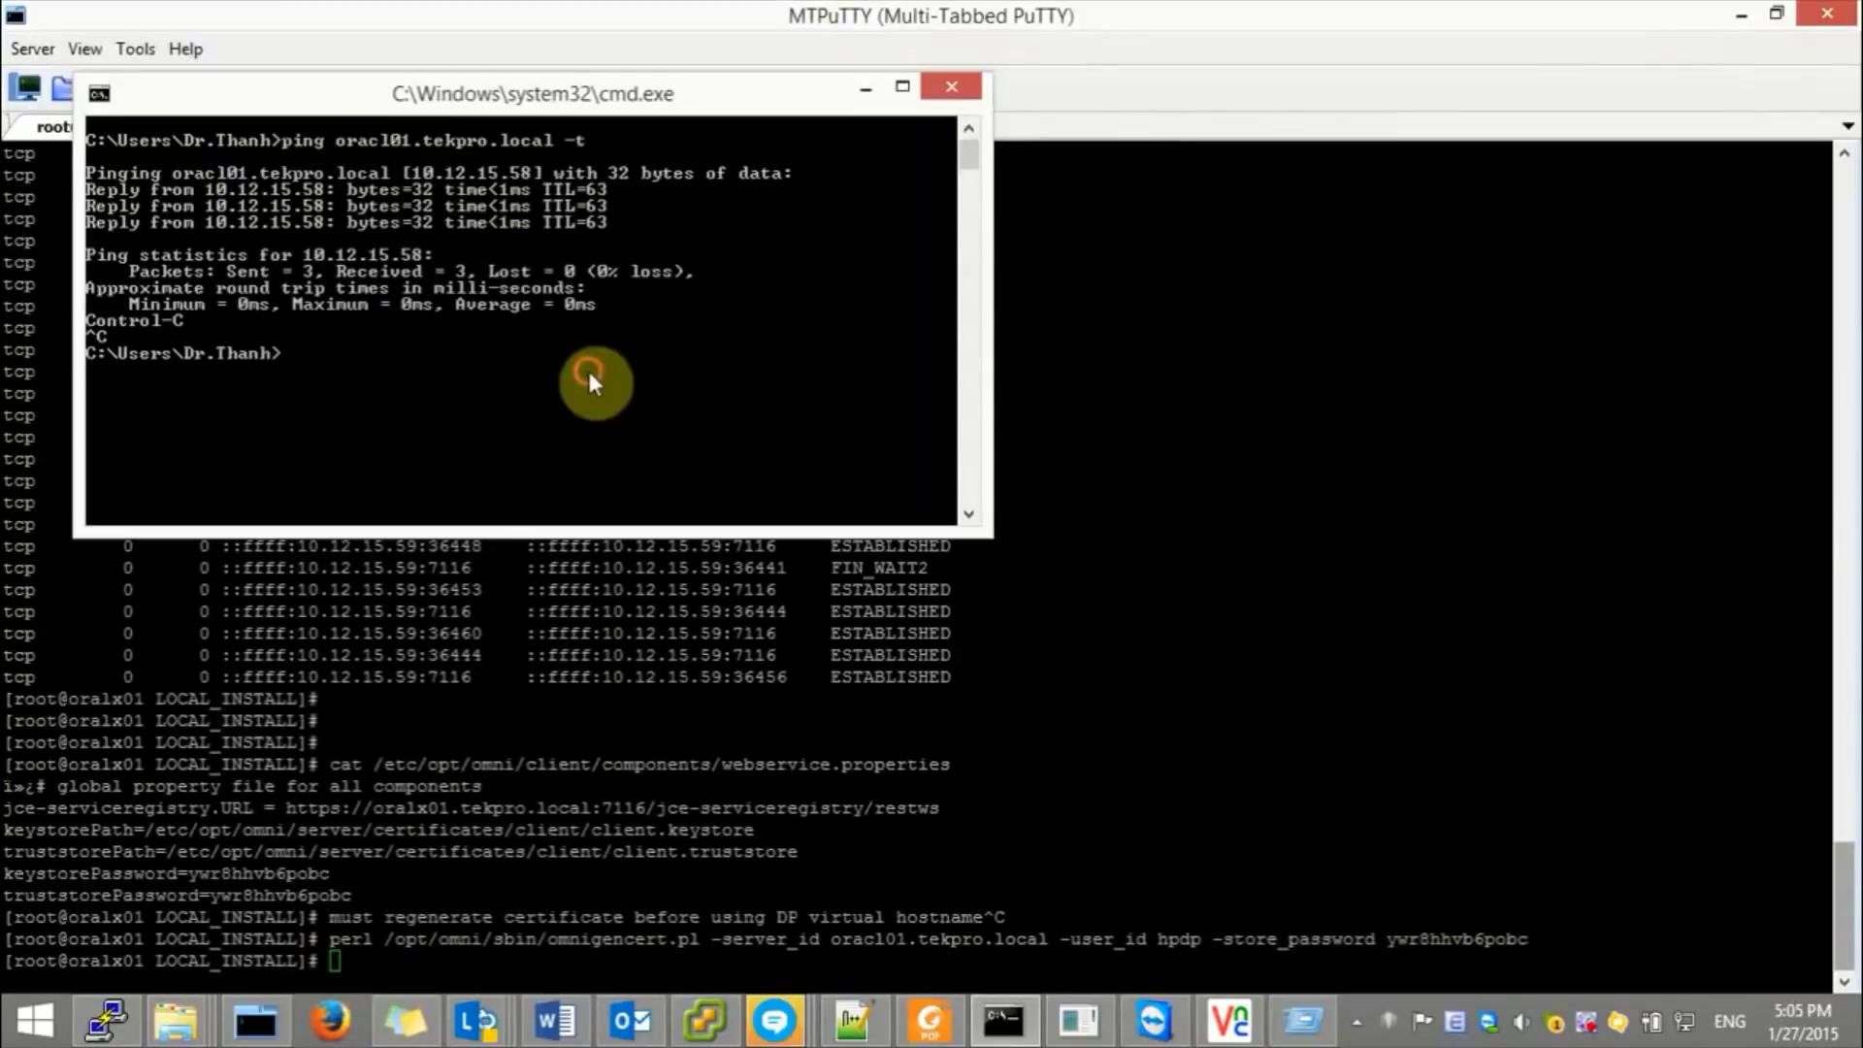
- Write the remark "we better check GUI access to 7116 port to see if correct certificated now" in the Run box and launch Firefox
{"action": "left_click", "coordinate": [1303, 1020]}
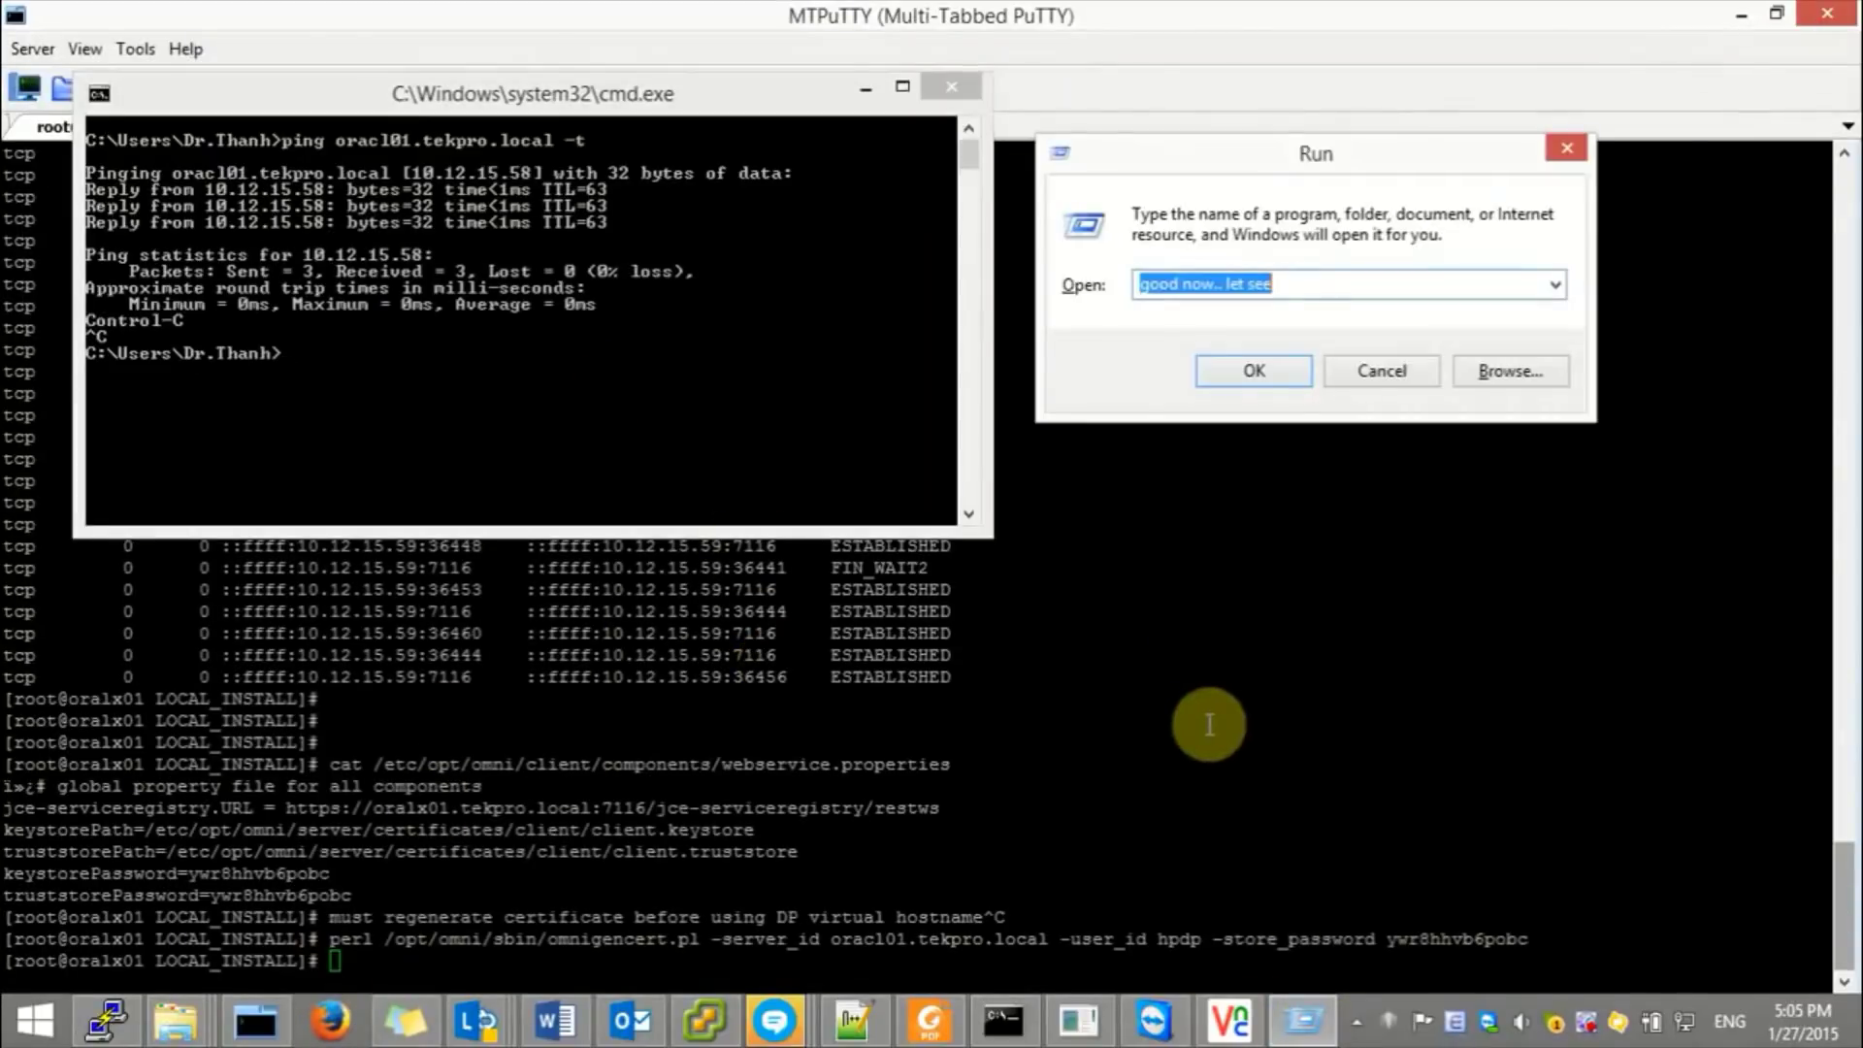
{"action": "type", "text": "we be"}
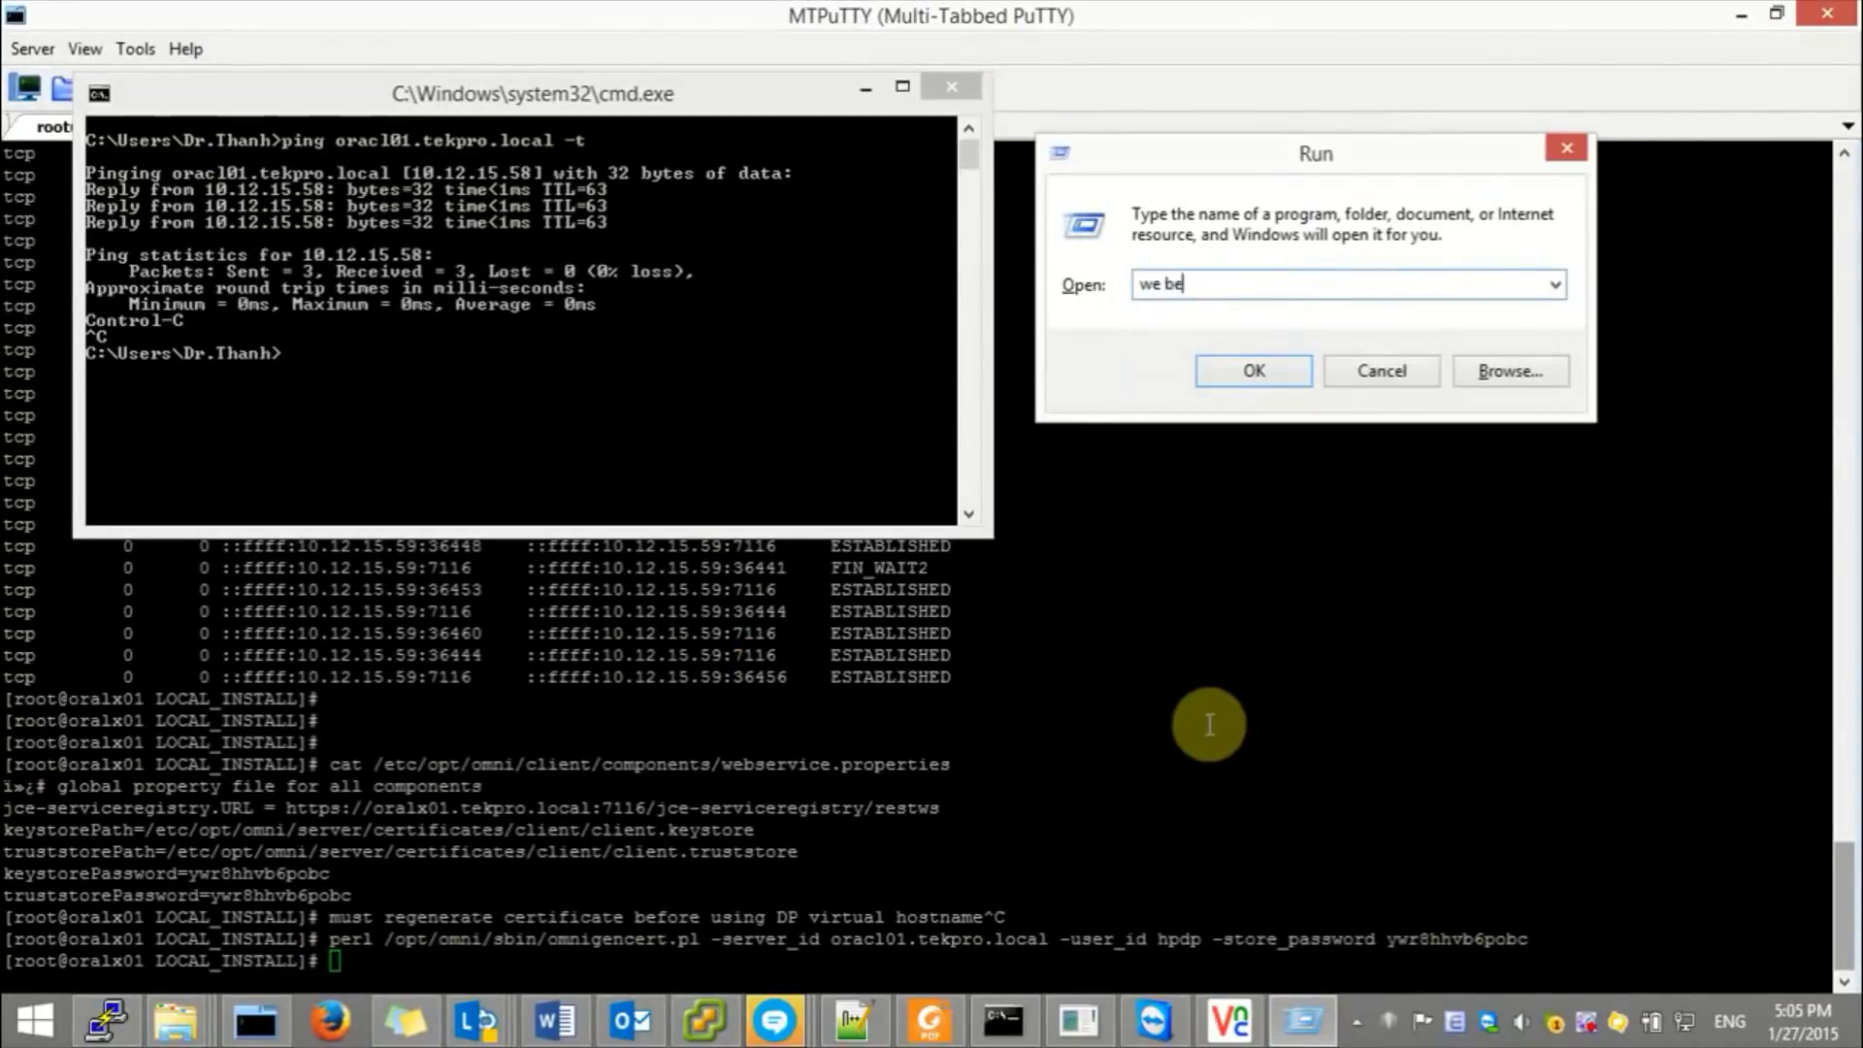
{"action": "type", "text": "tter check GUI acce"}
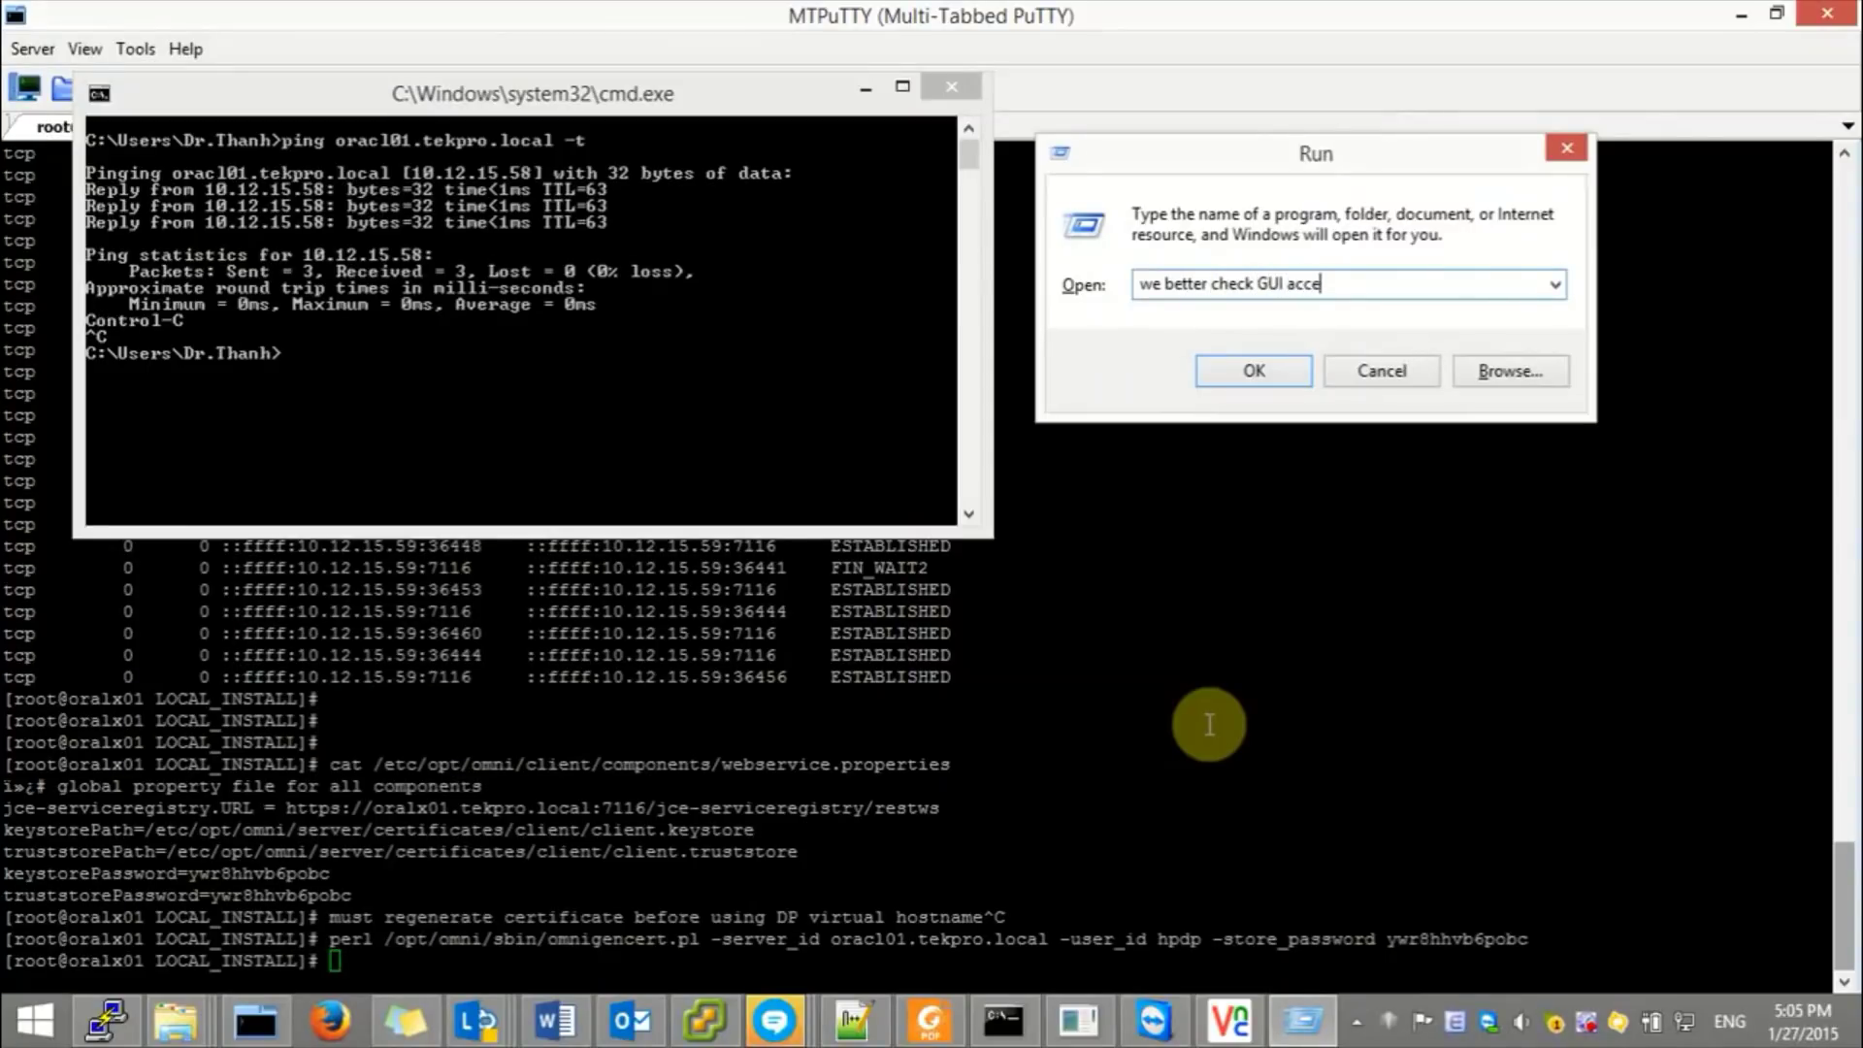
{"action": "type", "text": "ss to 7116 port to se"}
{"action": "type", "text": "e i"}
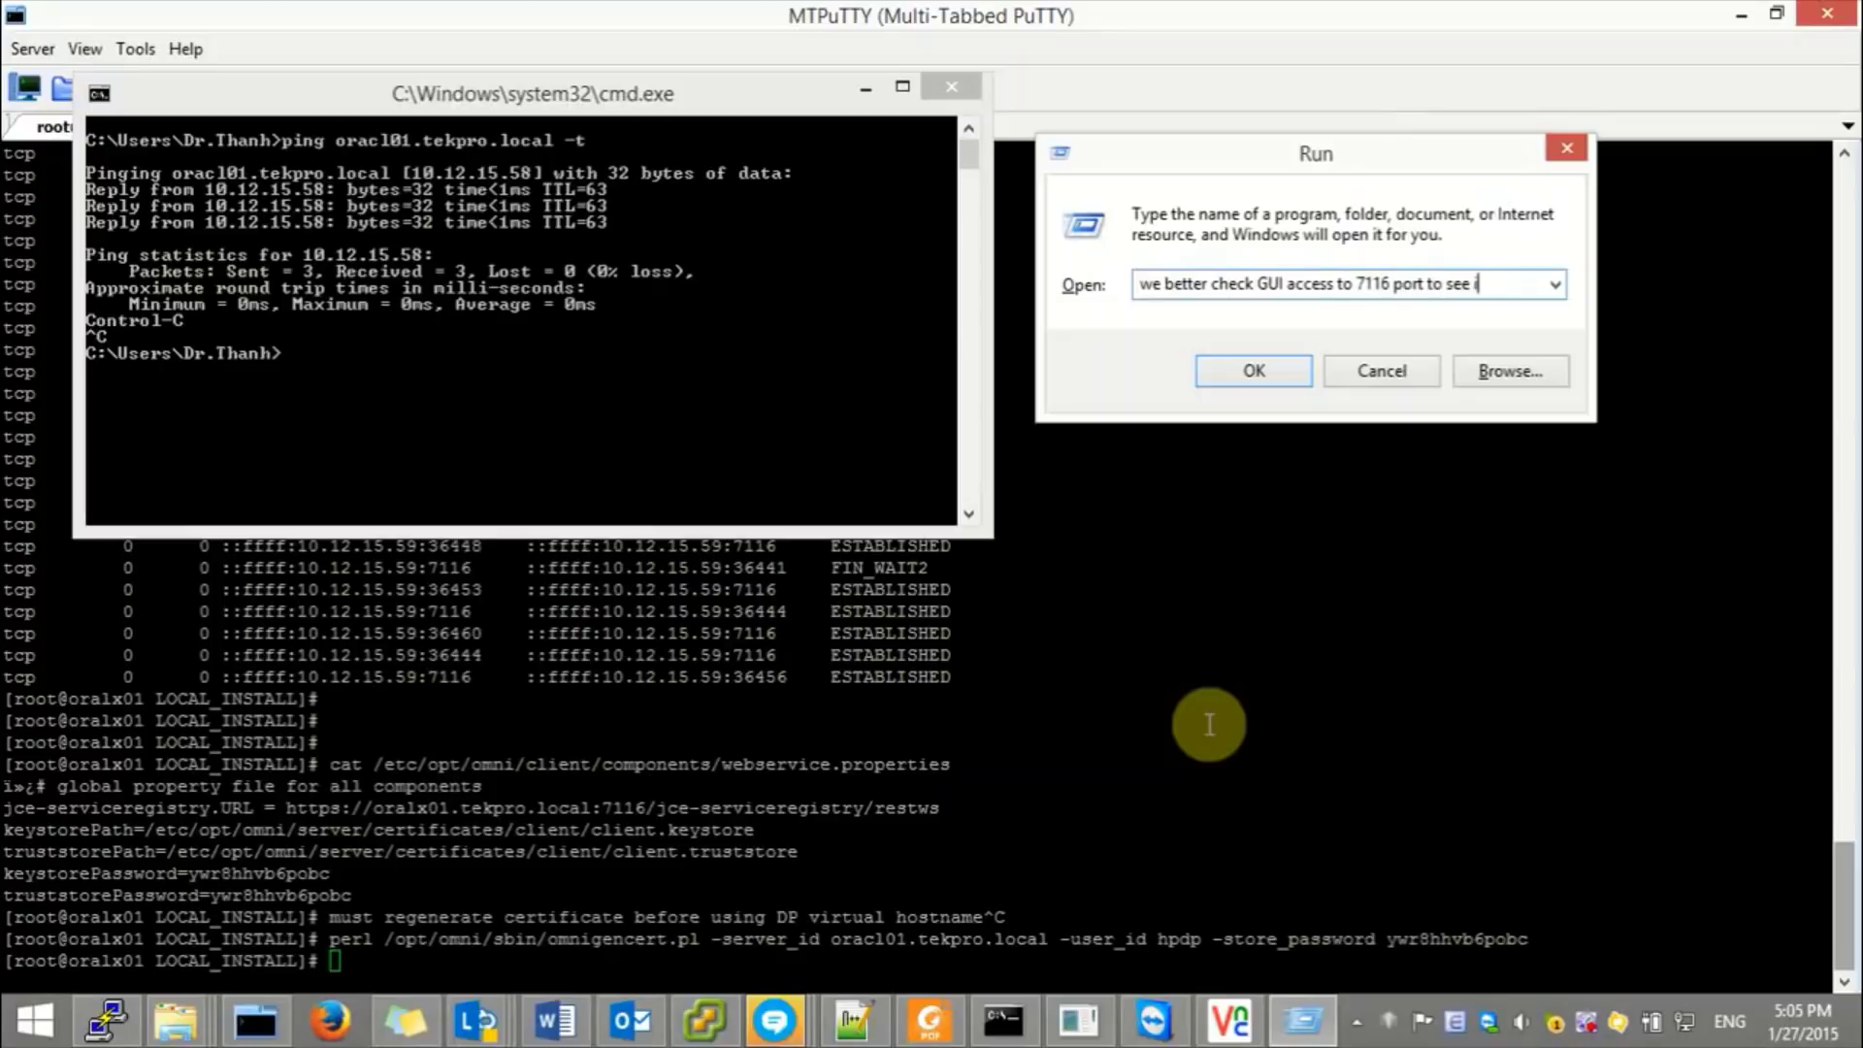
{"action": "type", "text": "f correct c"}
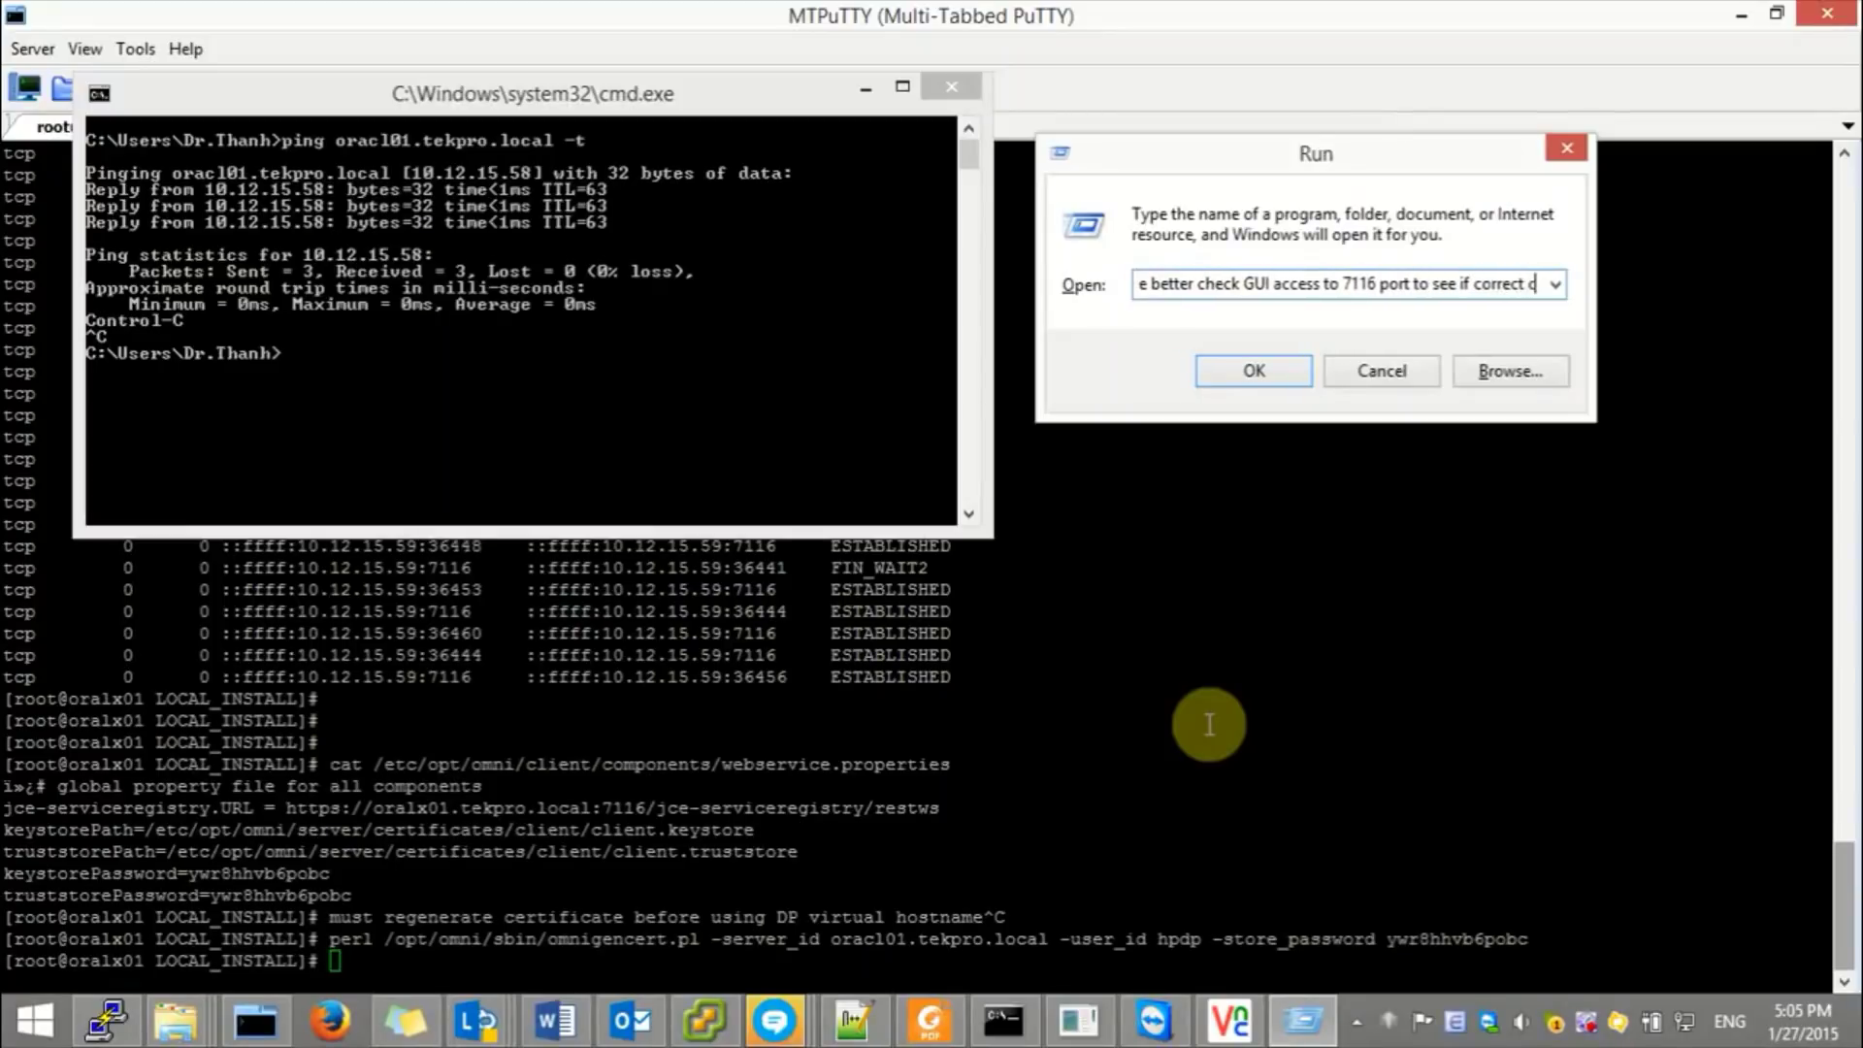
{"action": "type", "text": "ertificated now"}
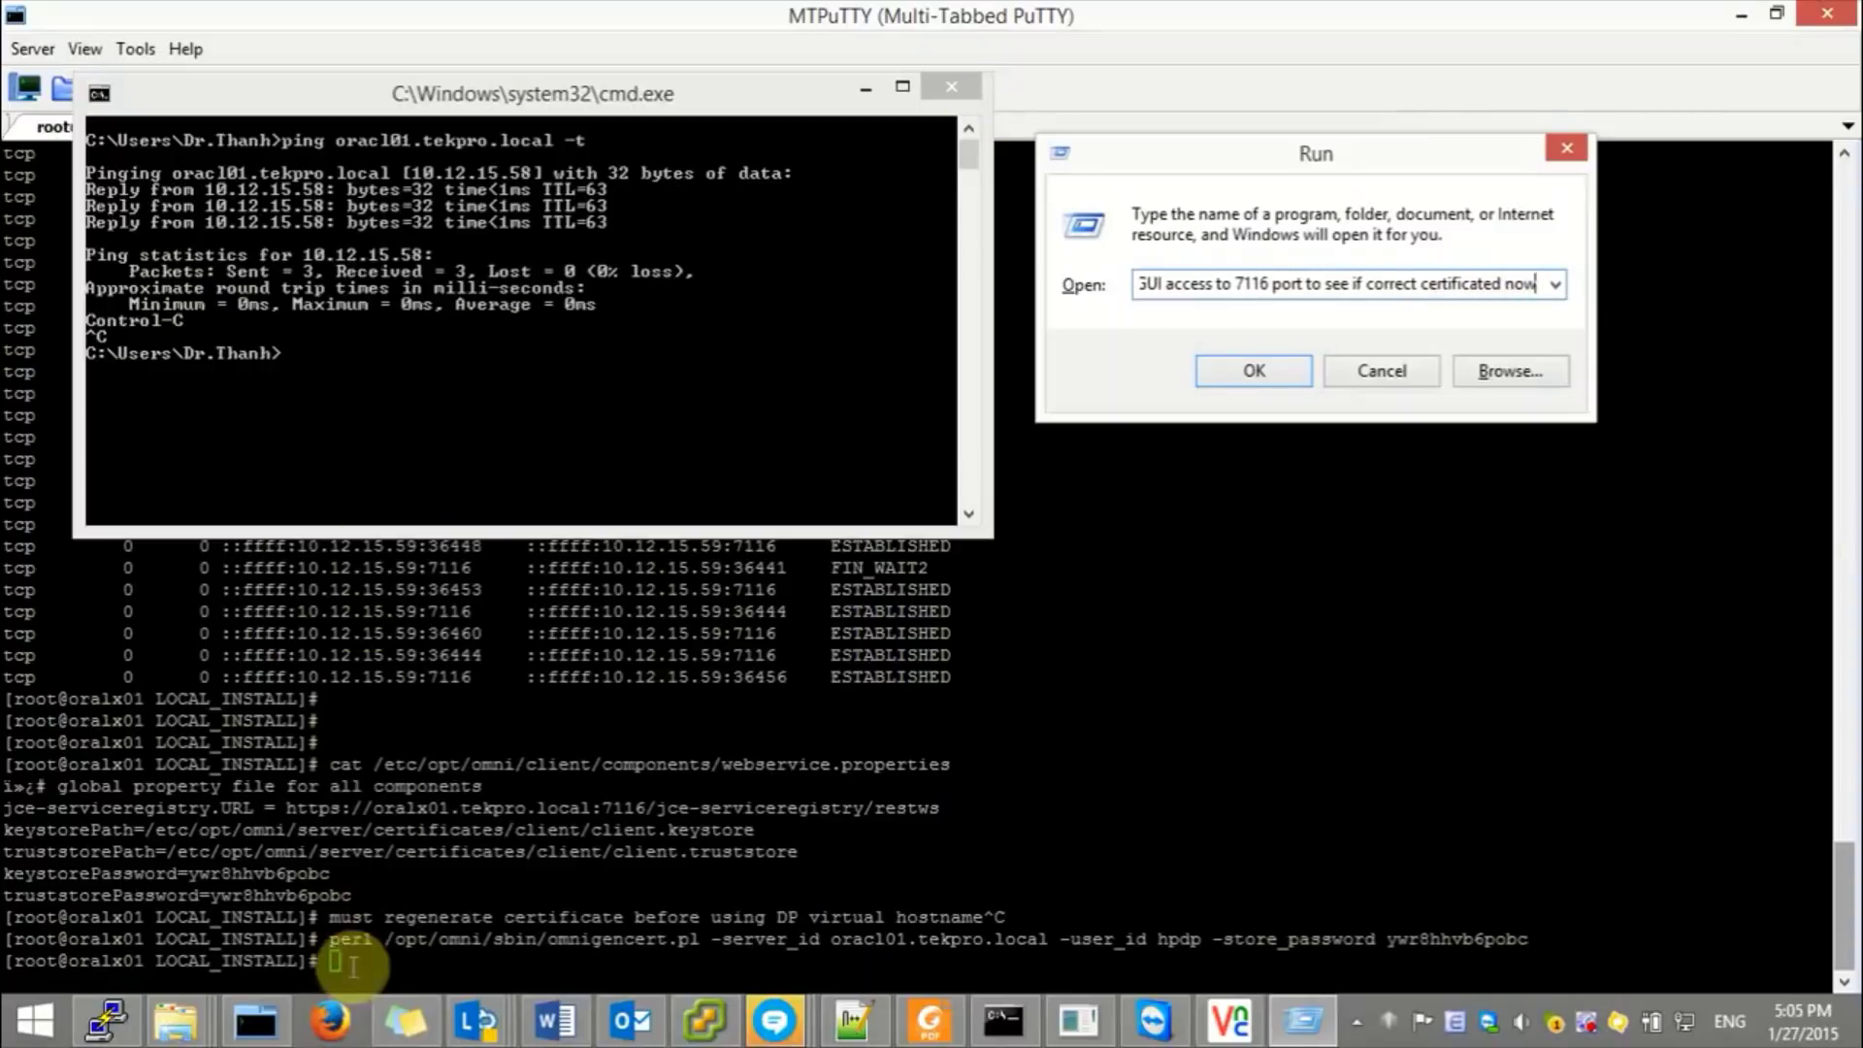
{"action": "left_click", "coordinate": [330, 1019]}
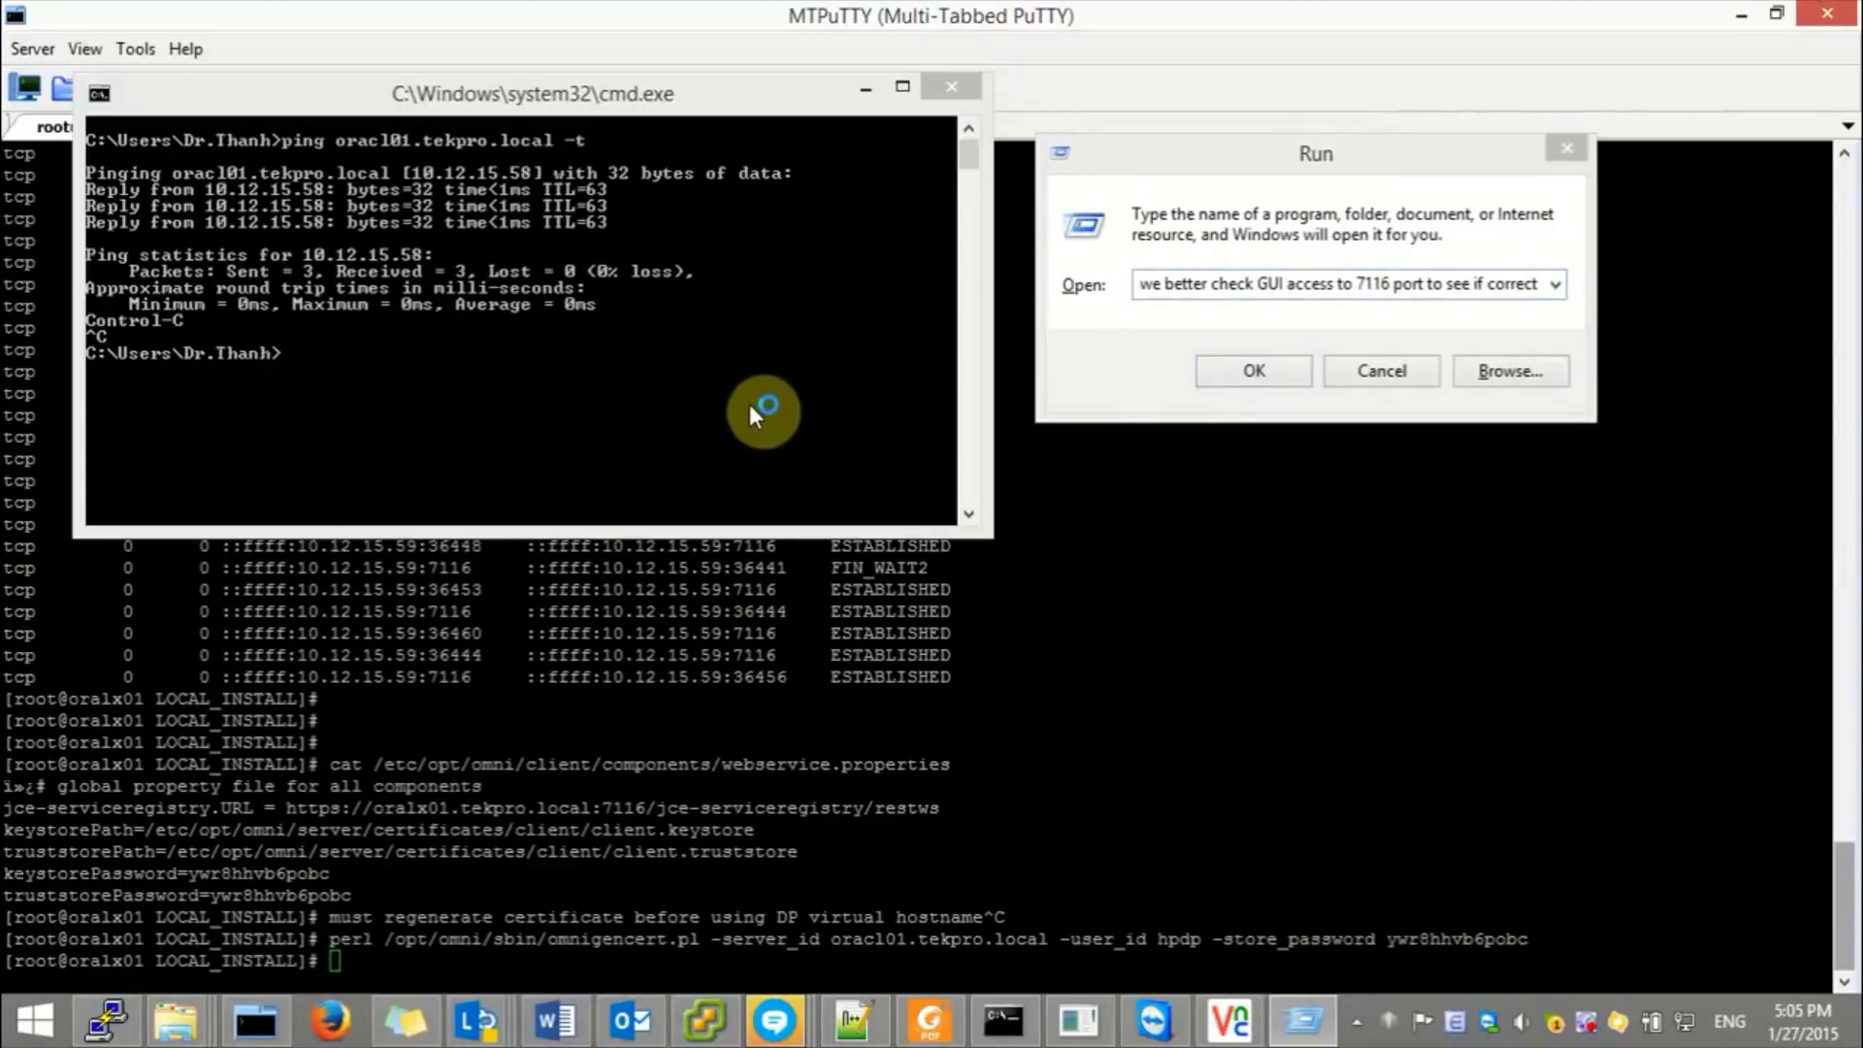
- Switch to the oralx01 session in MTPuTTY and restart the Data Protector services with omnisv stop && omnisv start
{"action": "left_click", "coordinate": [832, 706]}
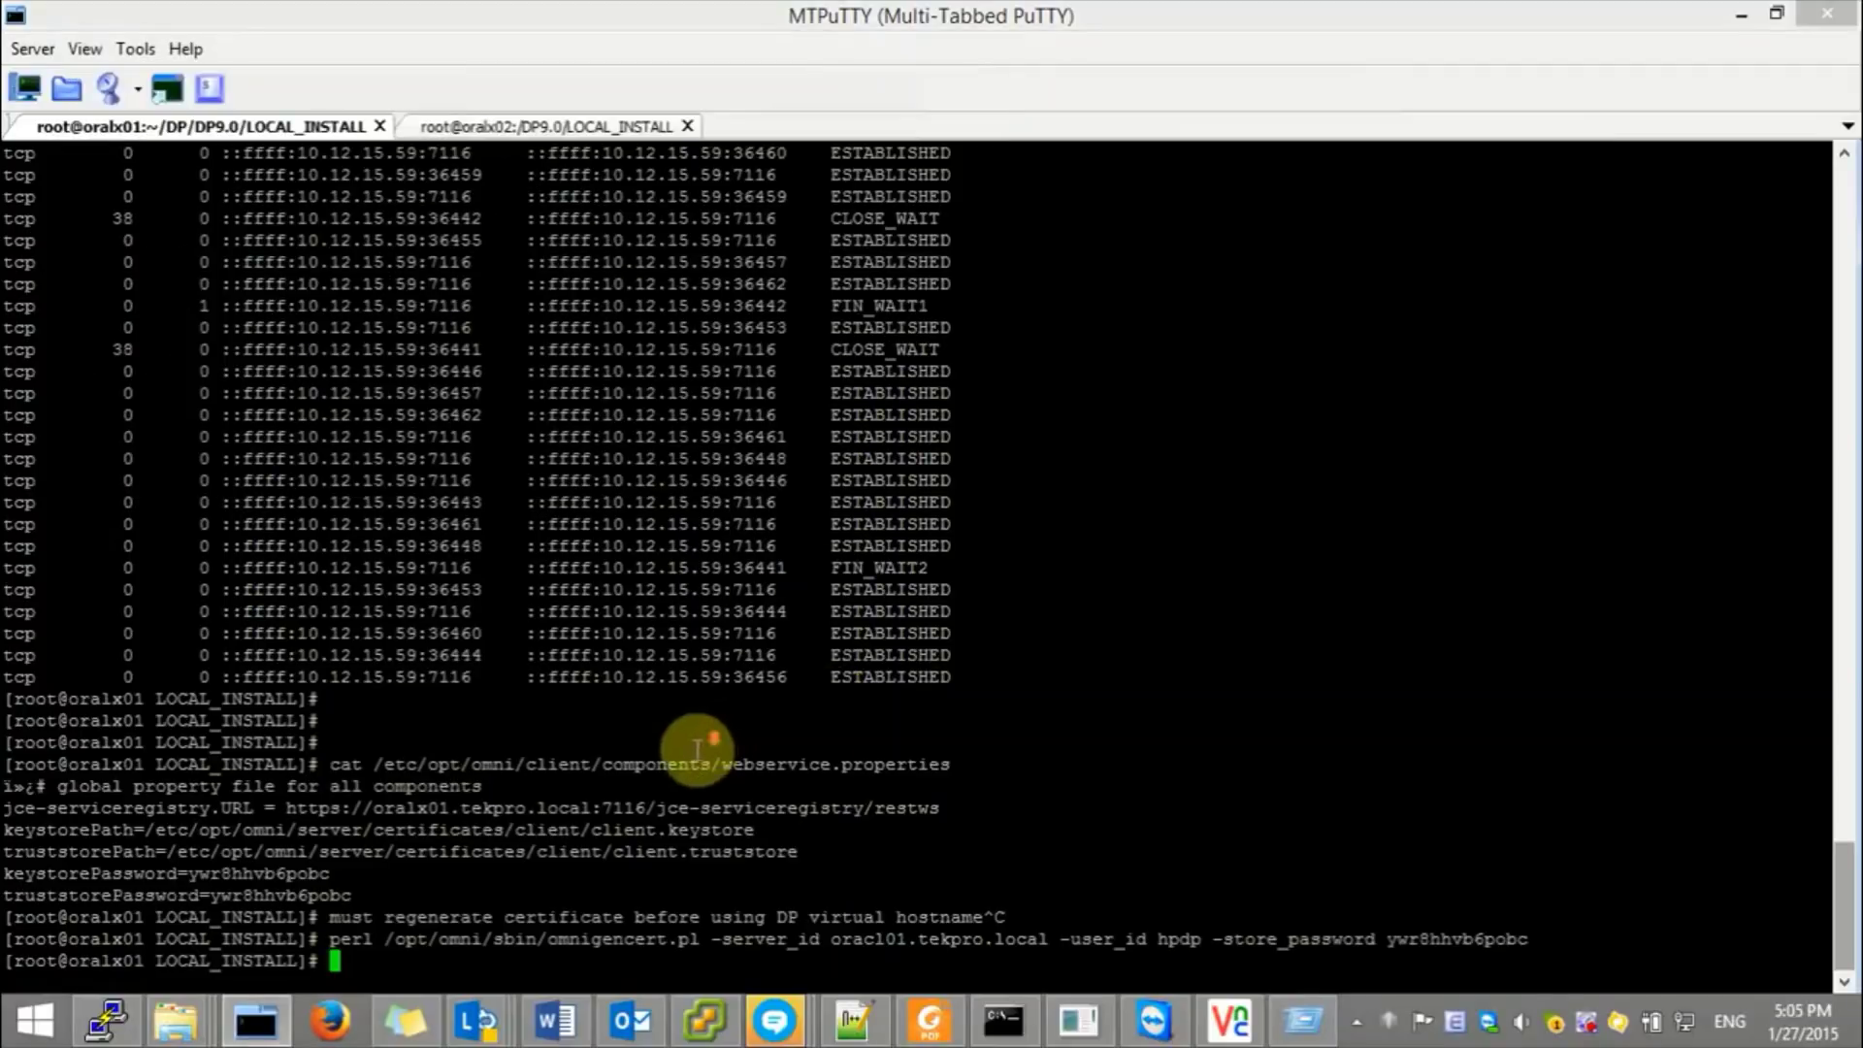
{"action": "type", "text": "omnisv"}
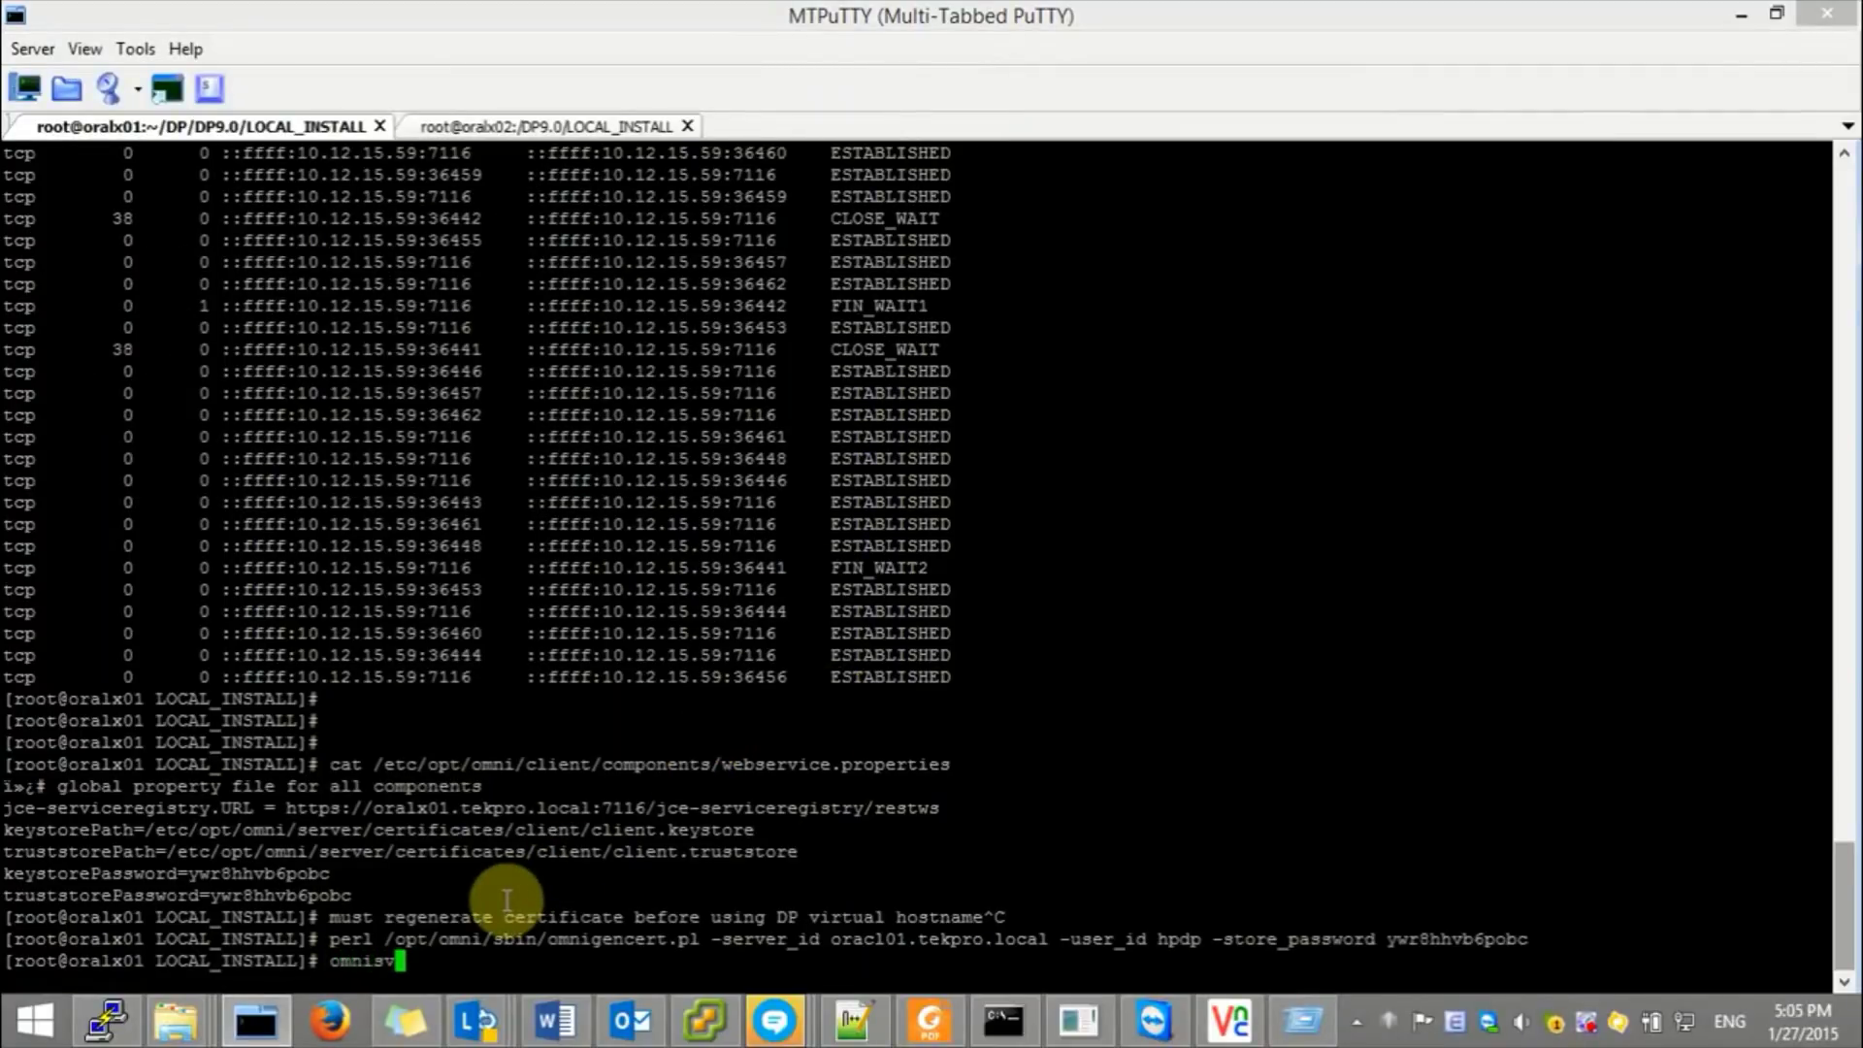
{"action": "type", "text": " stop && c"}
{"action": "type", "text": "mnisv star"}
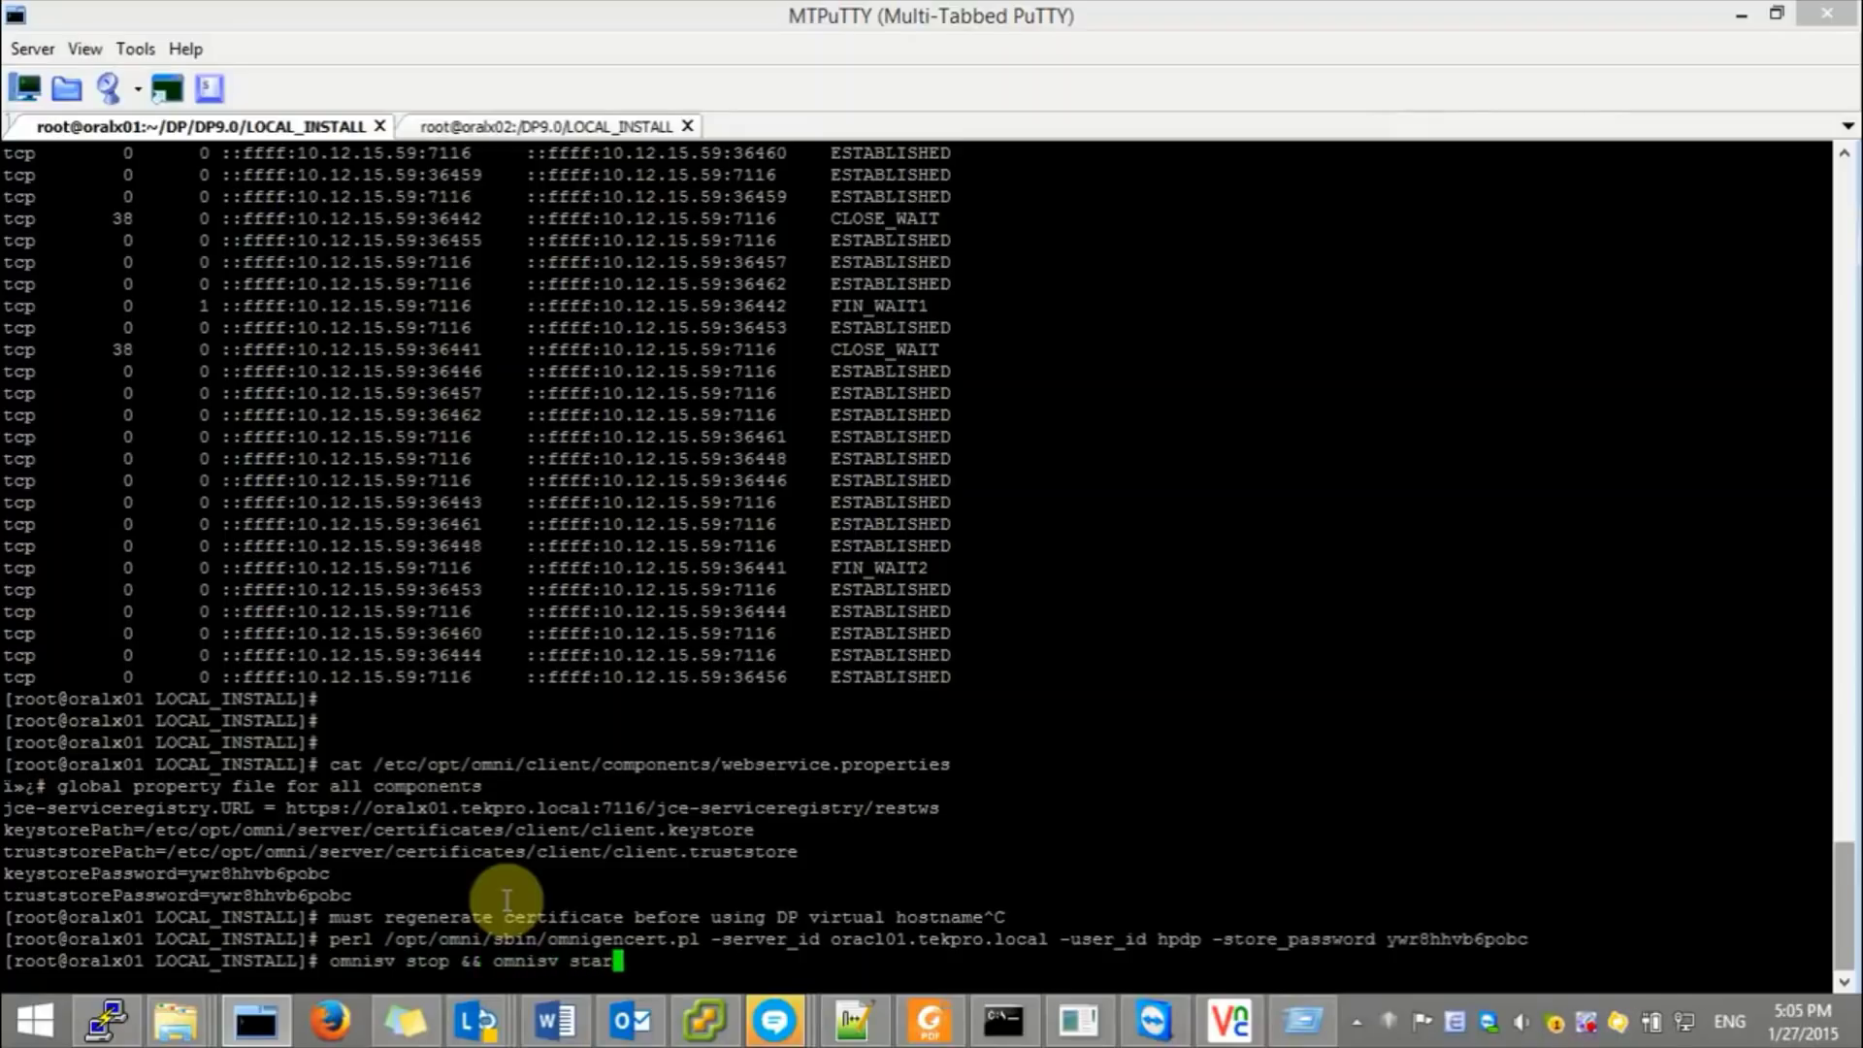
{"action": "type", "text": "t"}
{"action": "key", "text": "Return"}
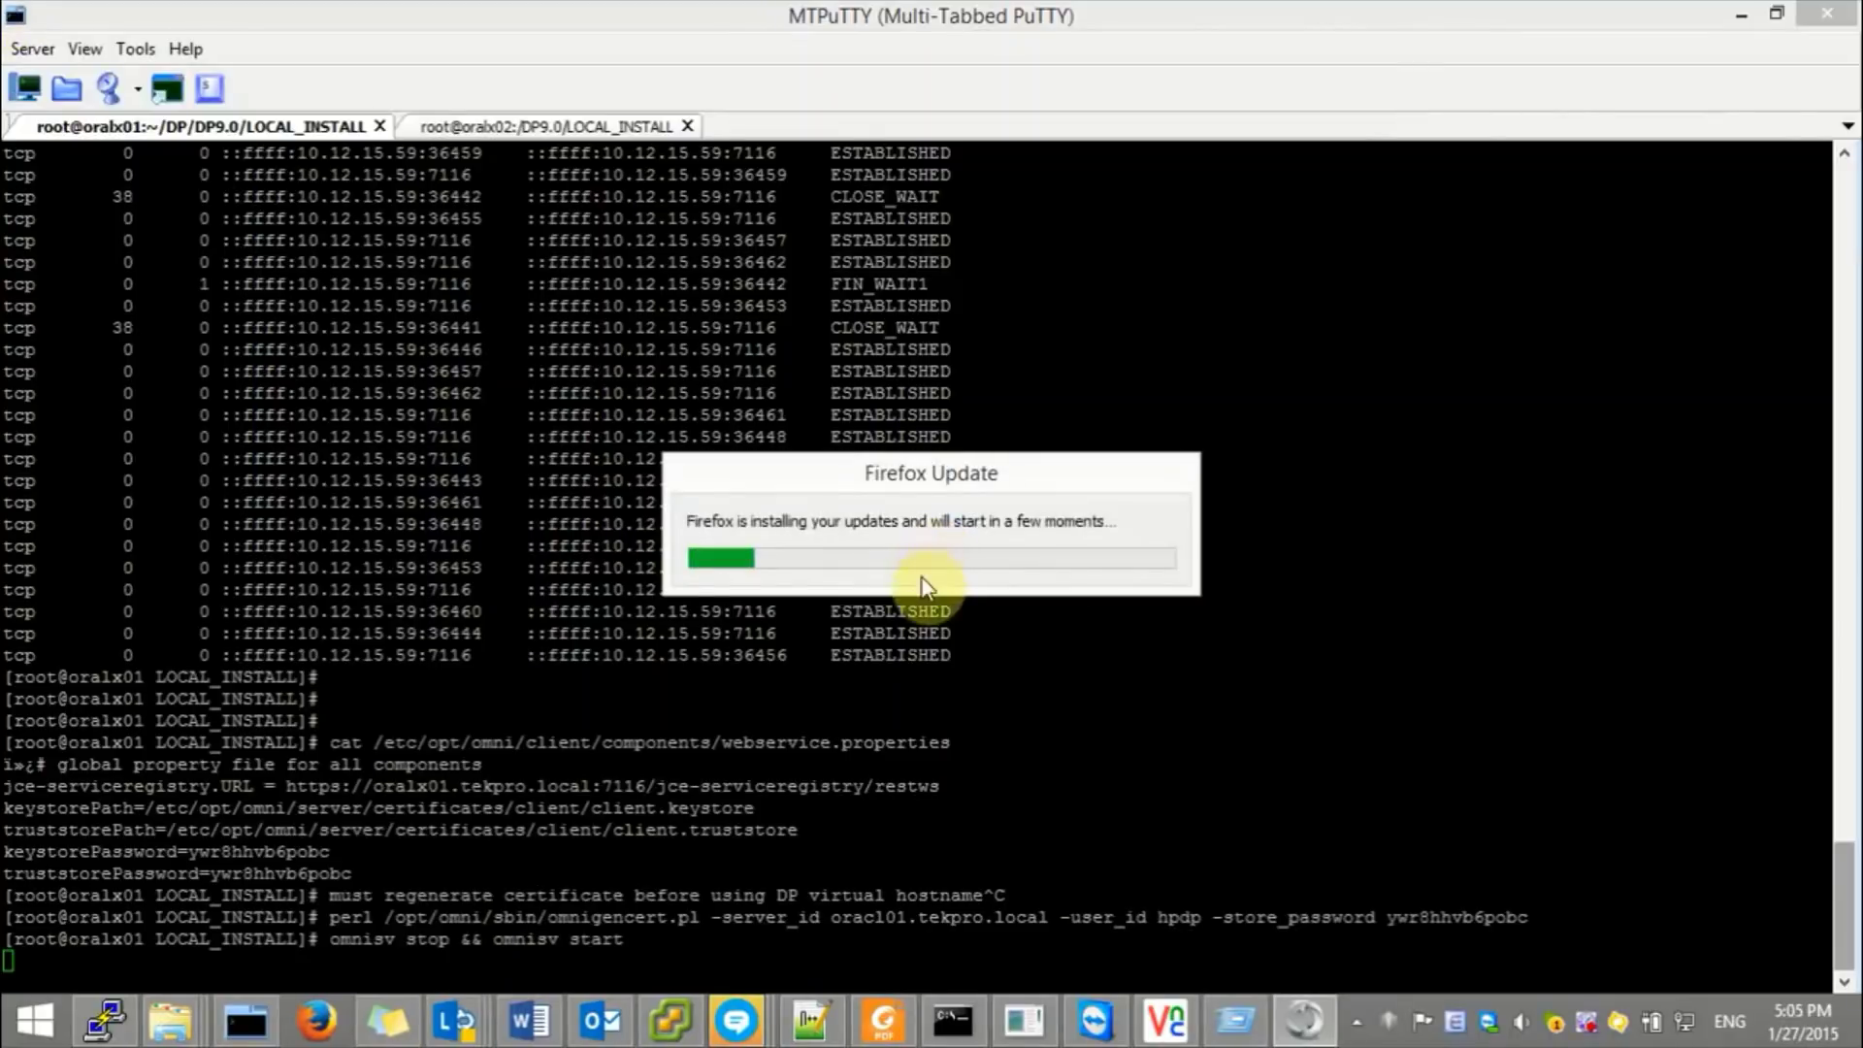
{"action": "left_click_drag", "start_coordinate": [919, 485], "coordinate": [995, 456]}
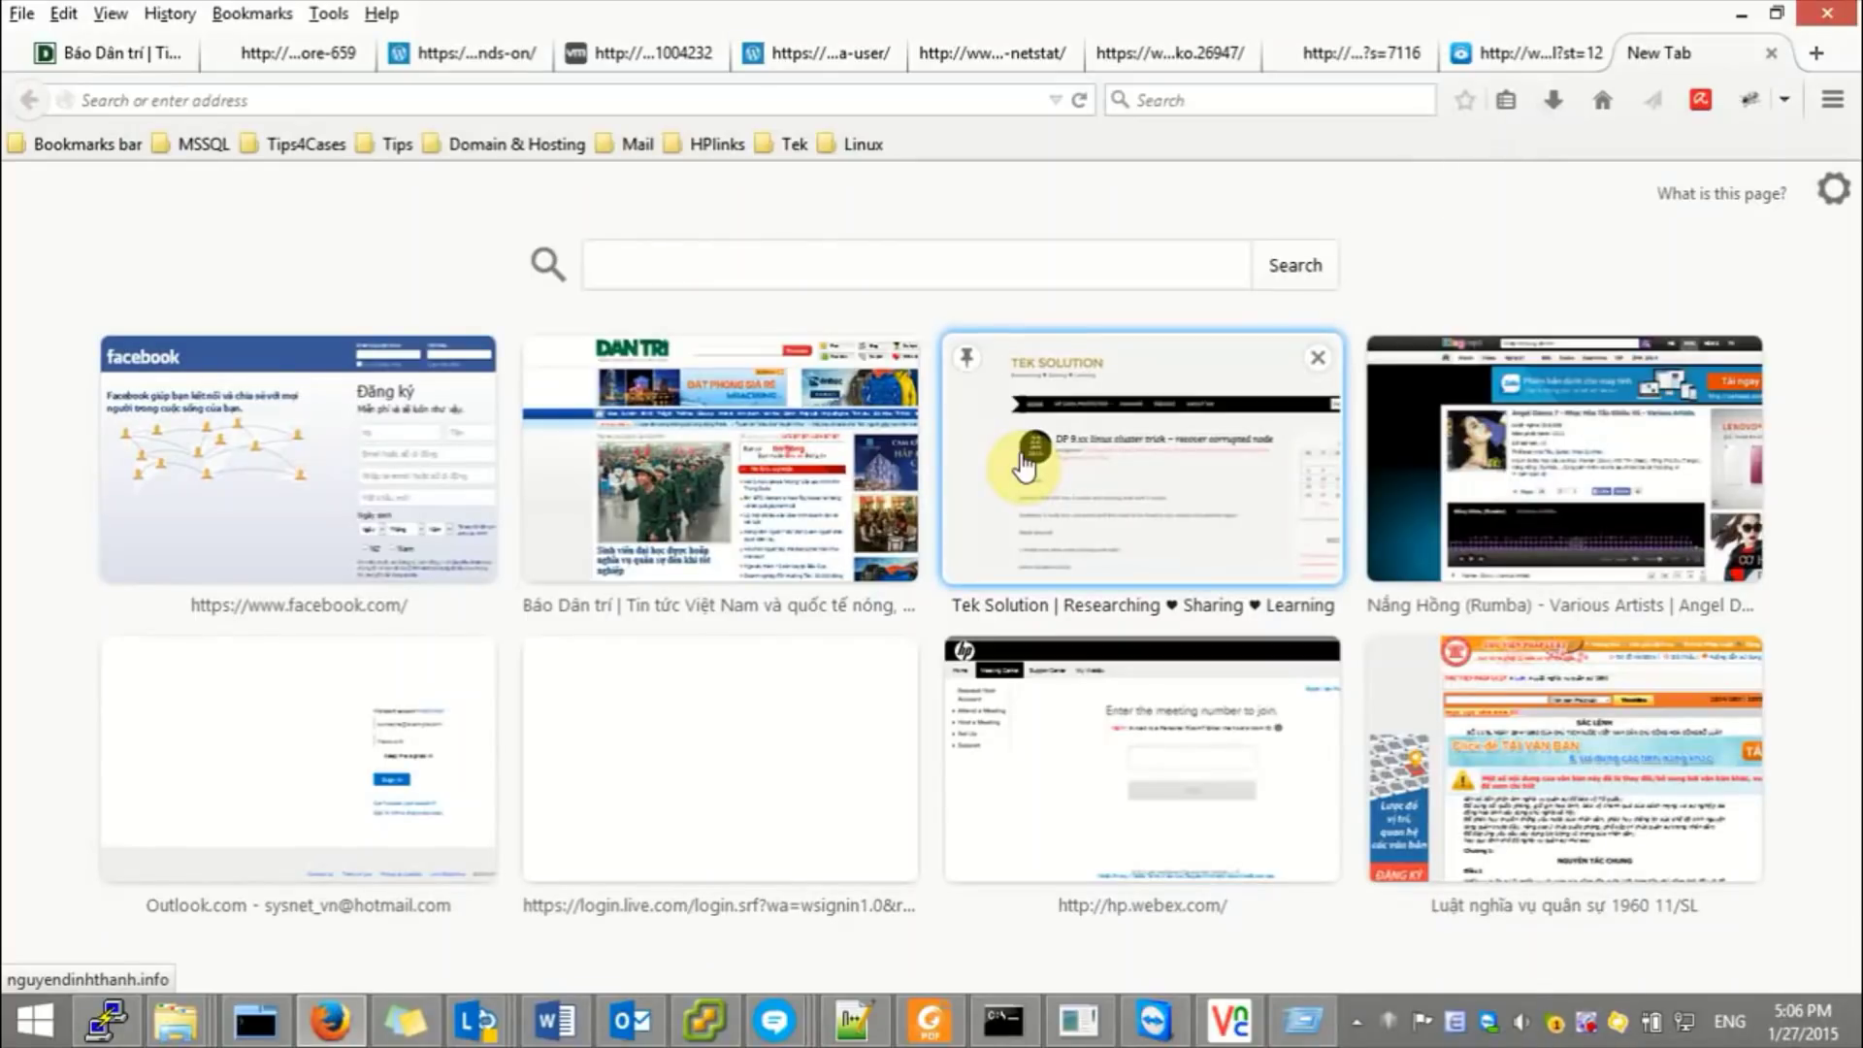
{"action": "left_click", "coordinate": [606, 107]}
{"action": "type", "text": "https"}
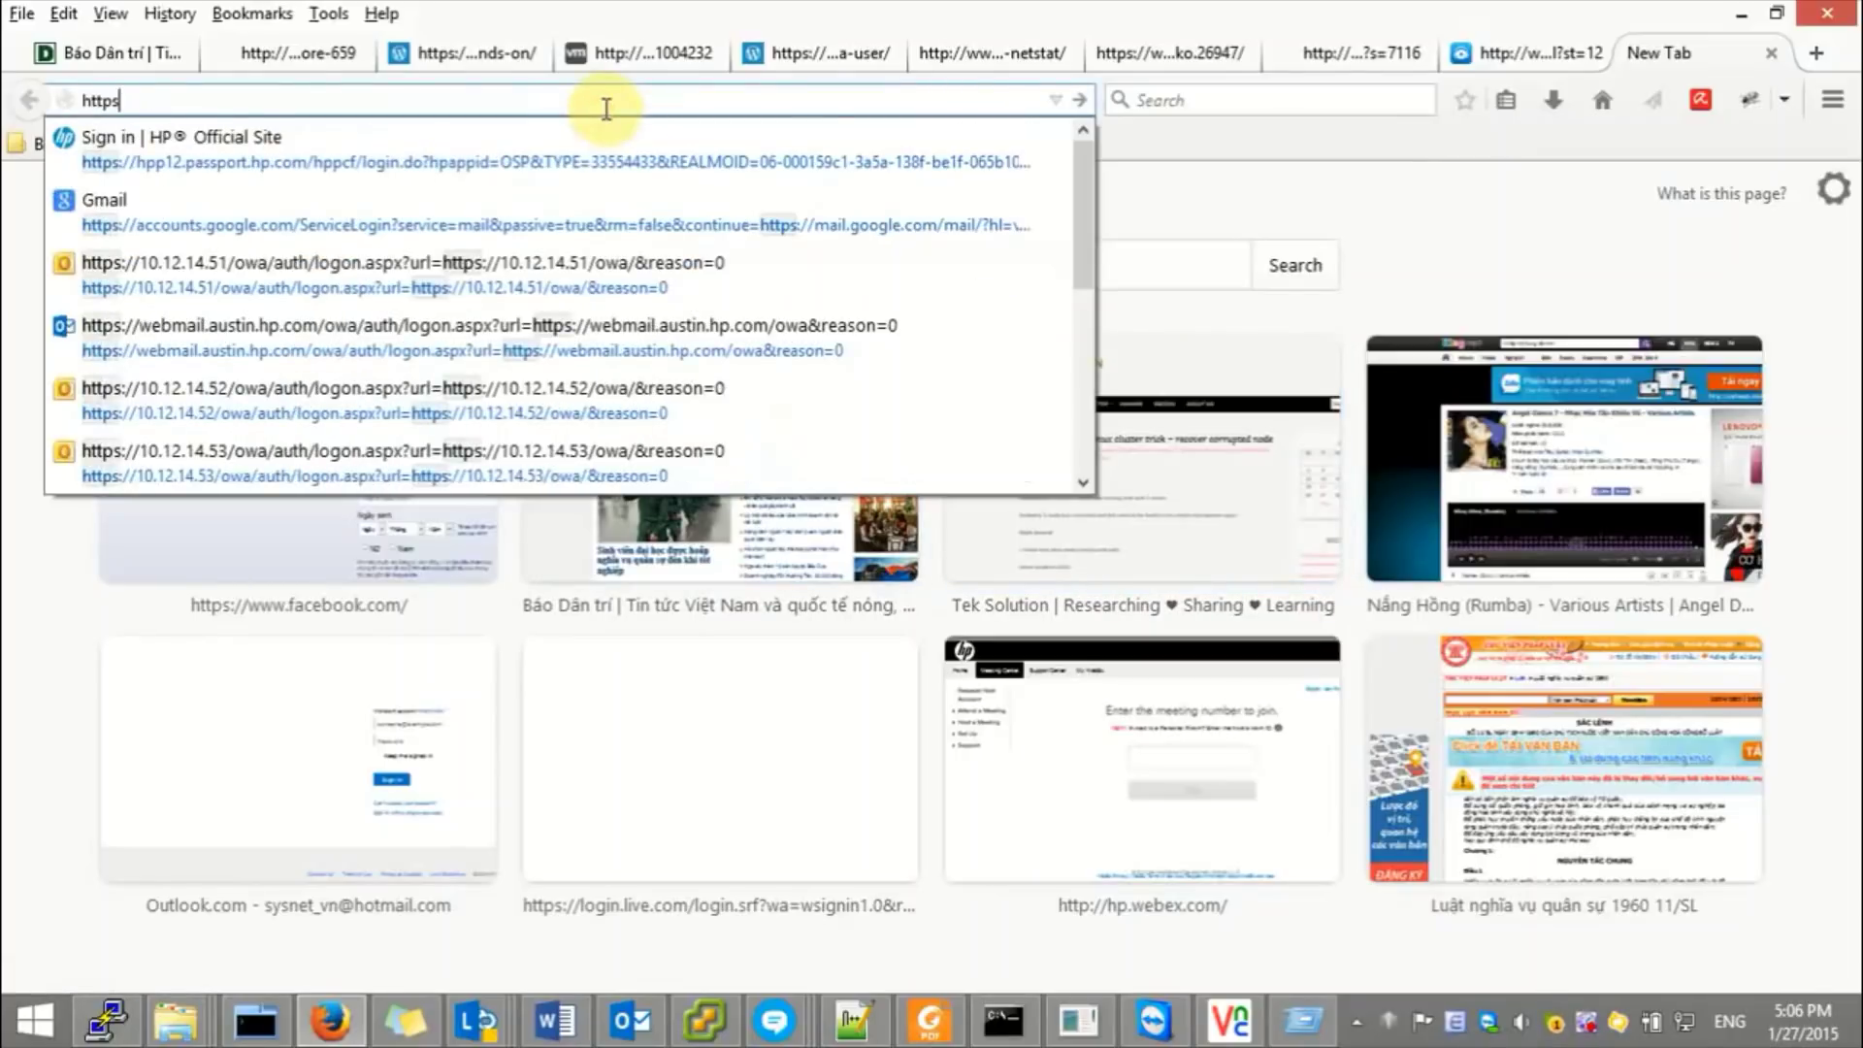
{"action": "type", "text": "://10"}
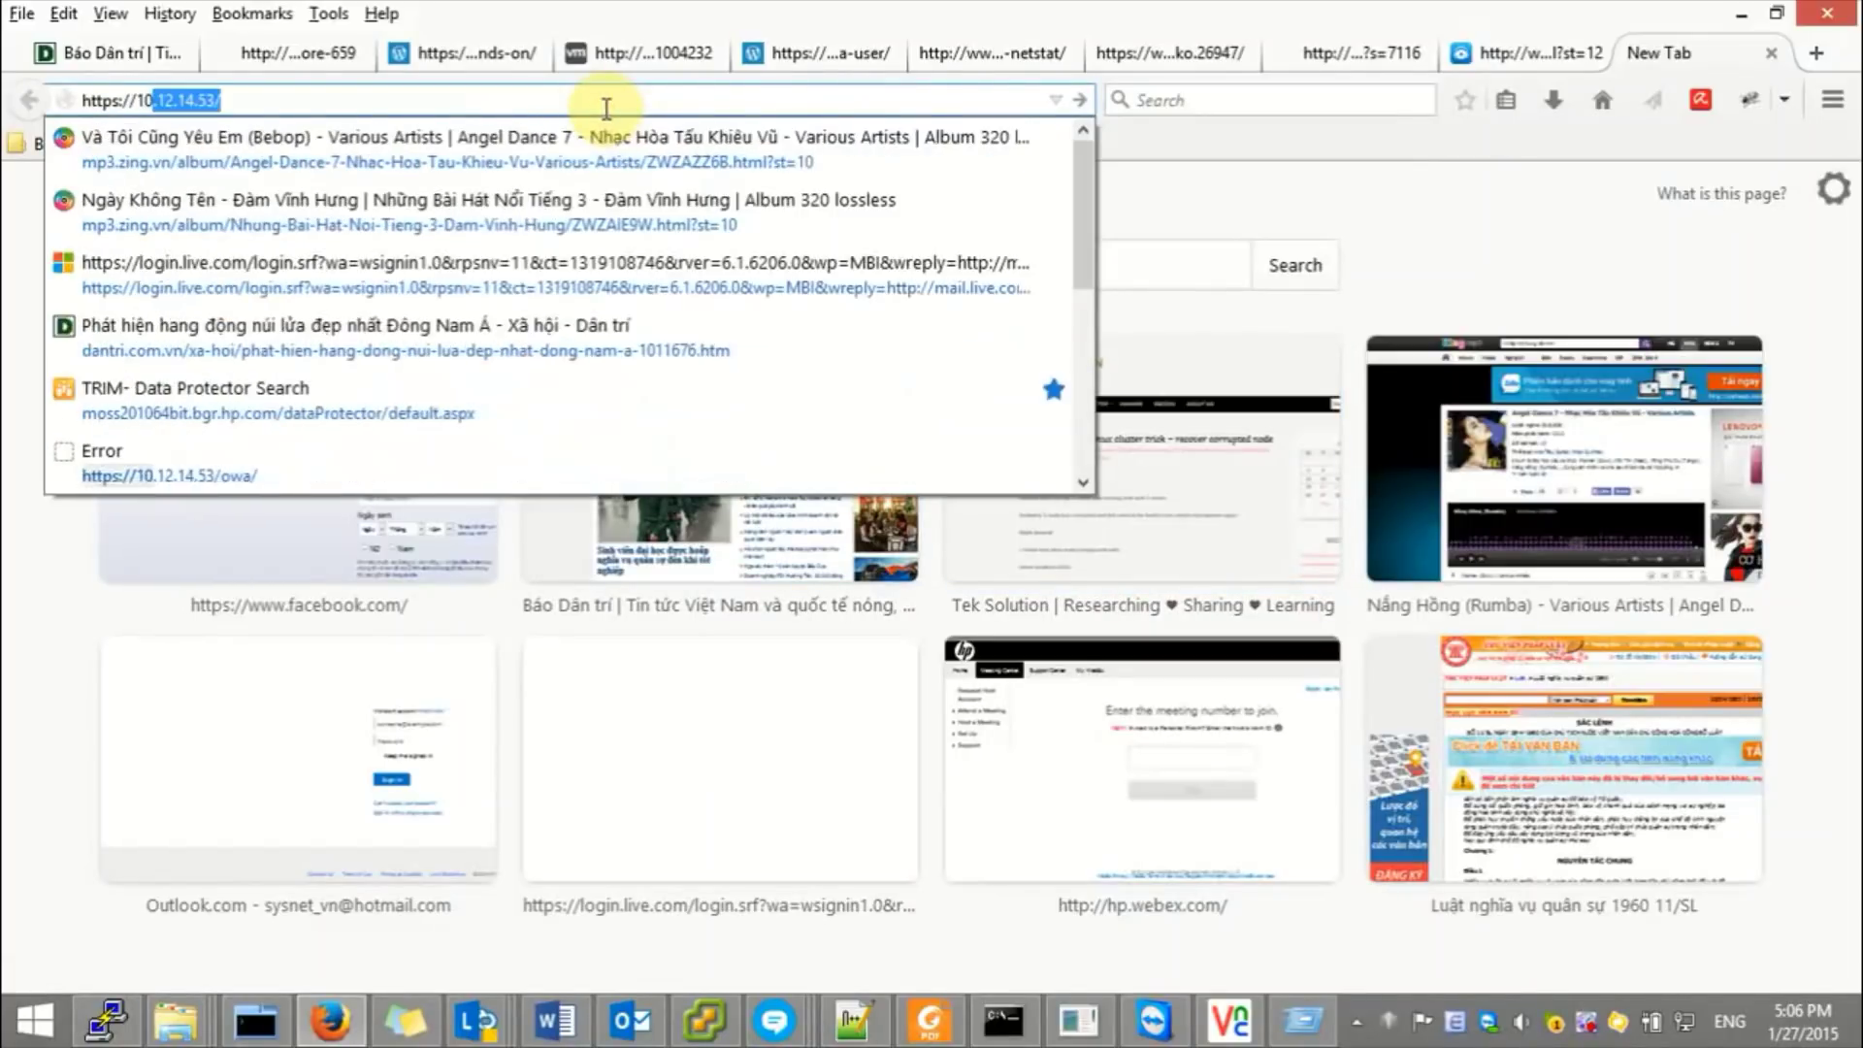
{"action": "key", "text": "BackSpace"}
{"action": "key", "text": "BackSpace"}
{"action": "key", "text": "BackSpace"}
{"action": "type", "text": "oracl0"}
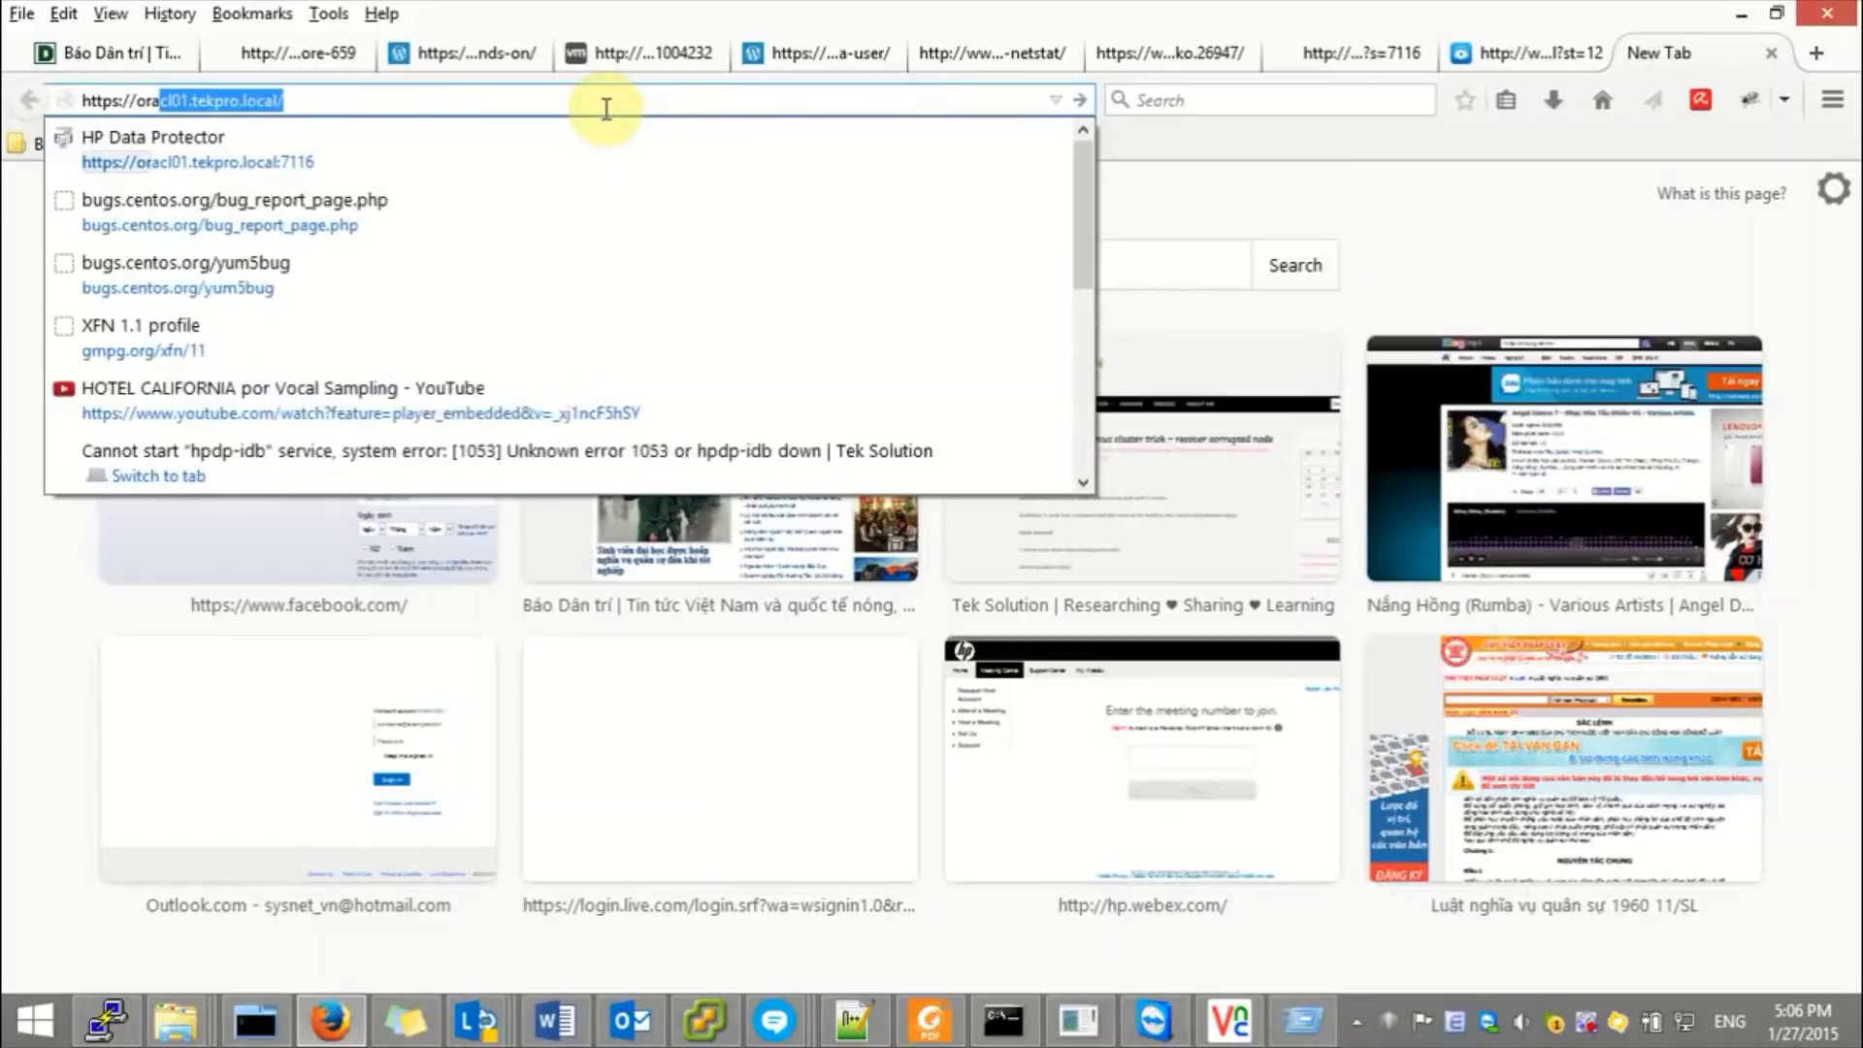
{"action": "key", "text": "Right"}
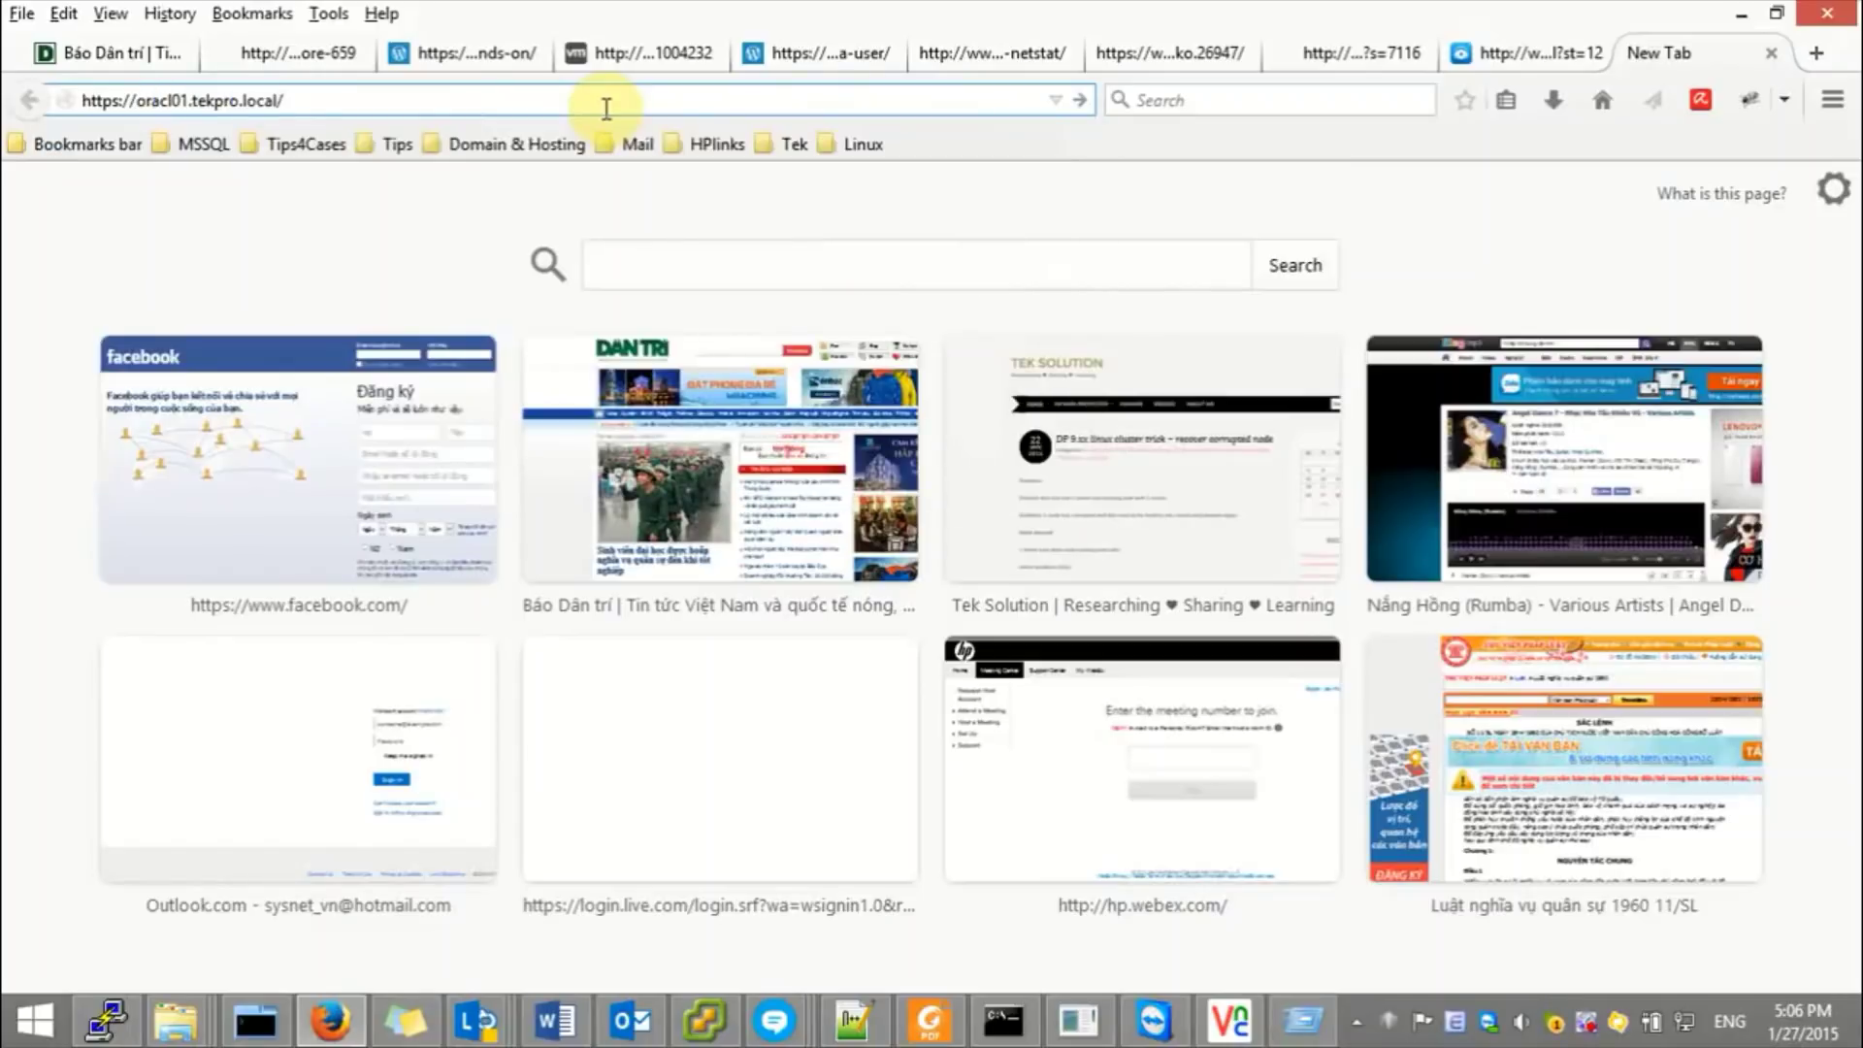
{"action": "key", "text": "BackSpace"}
{"action": "type", "text": ":"}
{"action": "key", "text": "Down"}
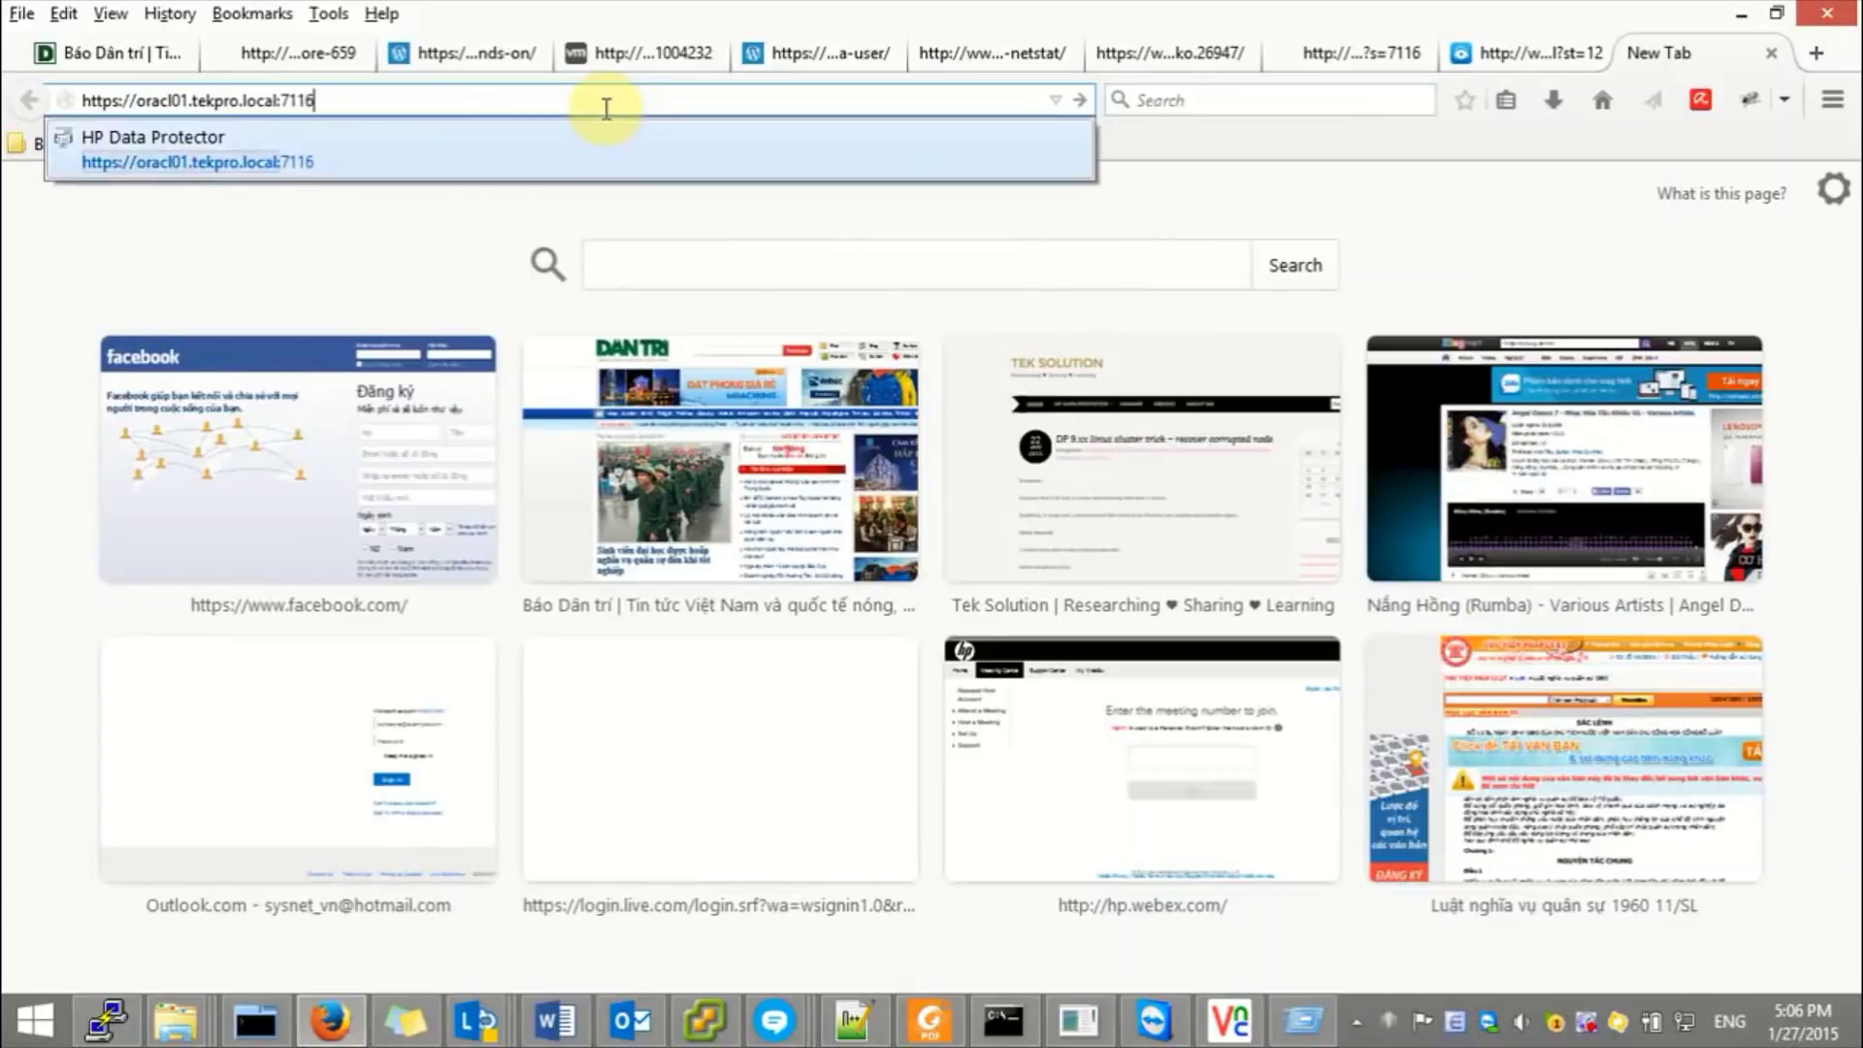
{"action": "key", "text": "Return"}
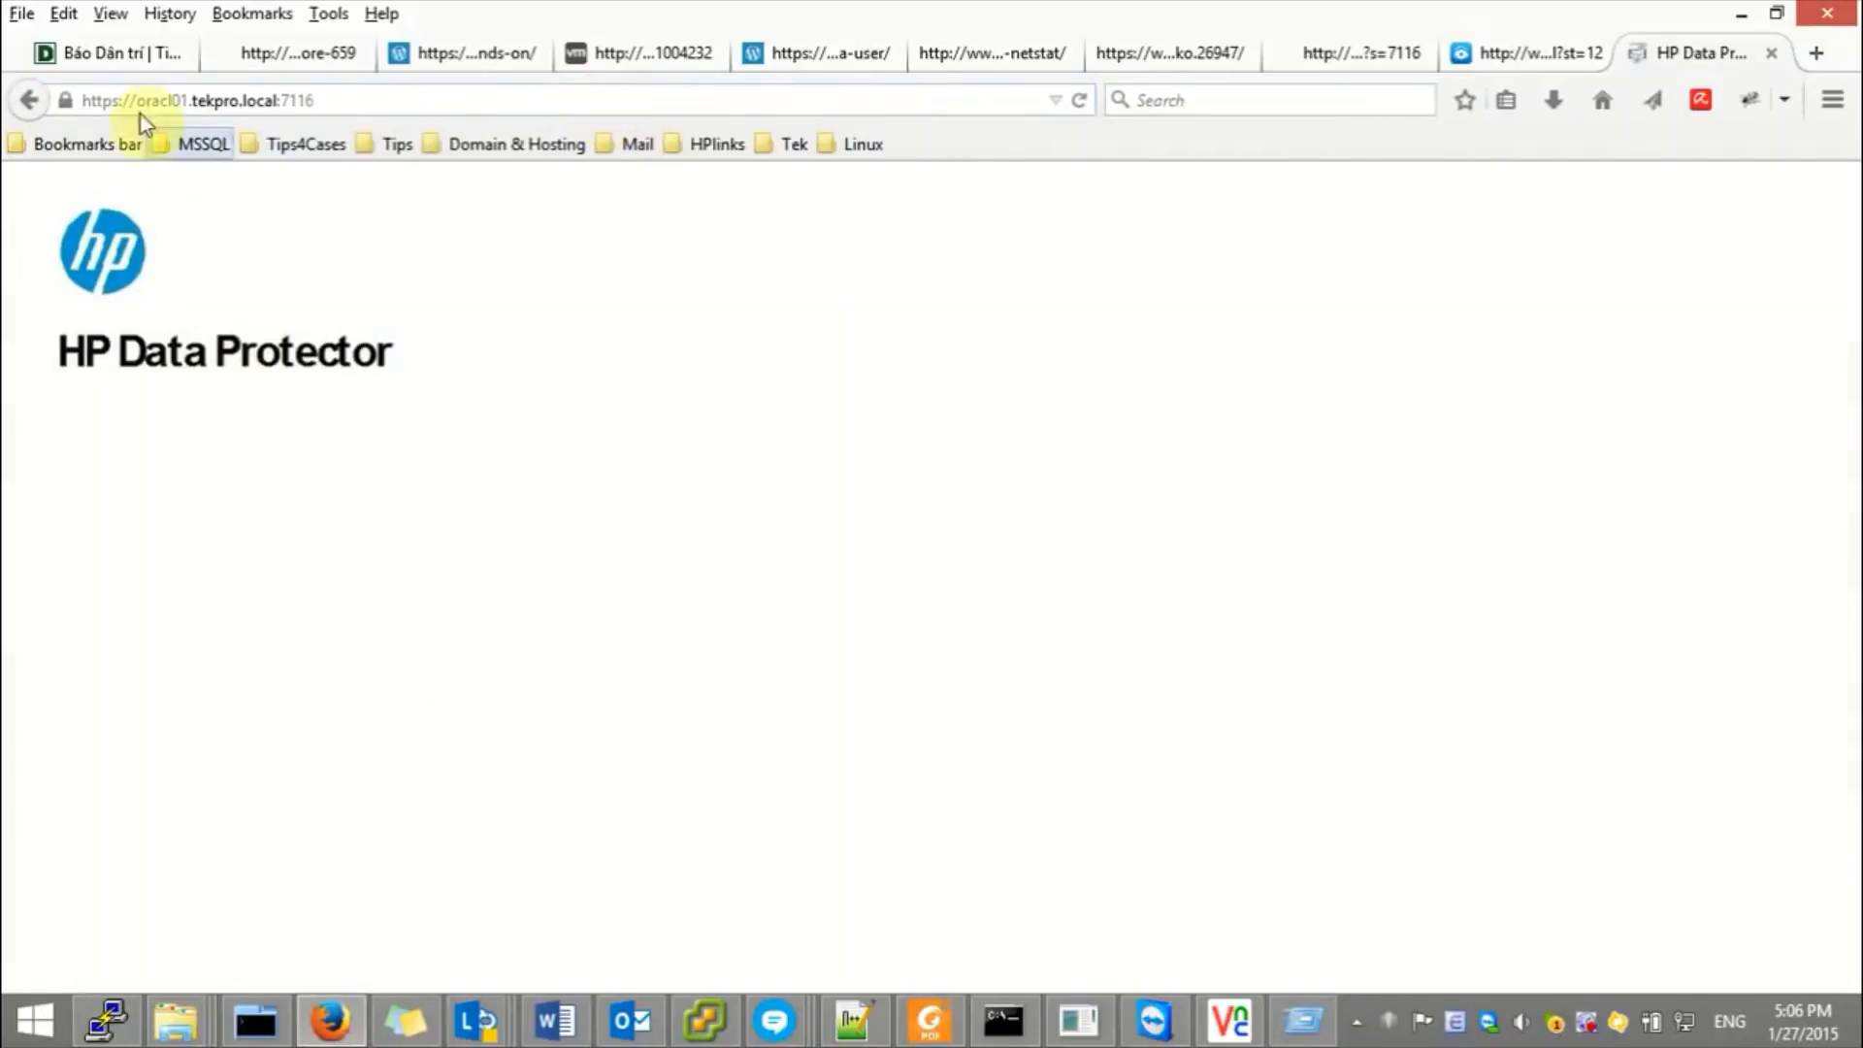
- View the site's security certificate, check its common name, issuer and validity start date, and close the certificate viewer
{"action": "left_click", "coordinate": [73, 109]}
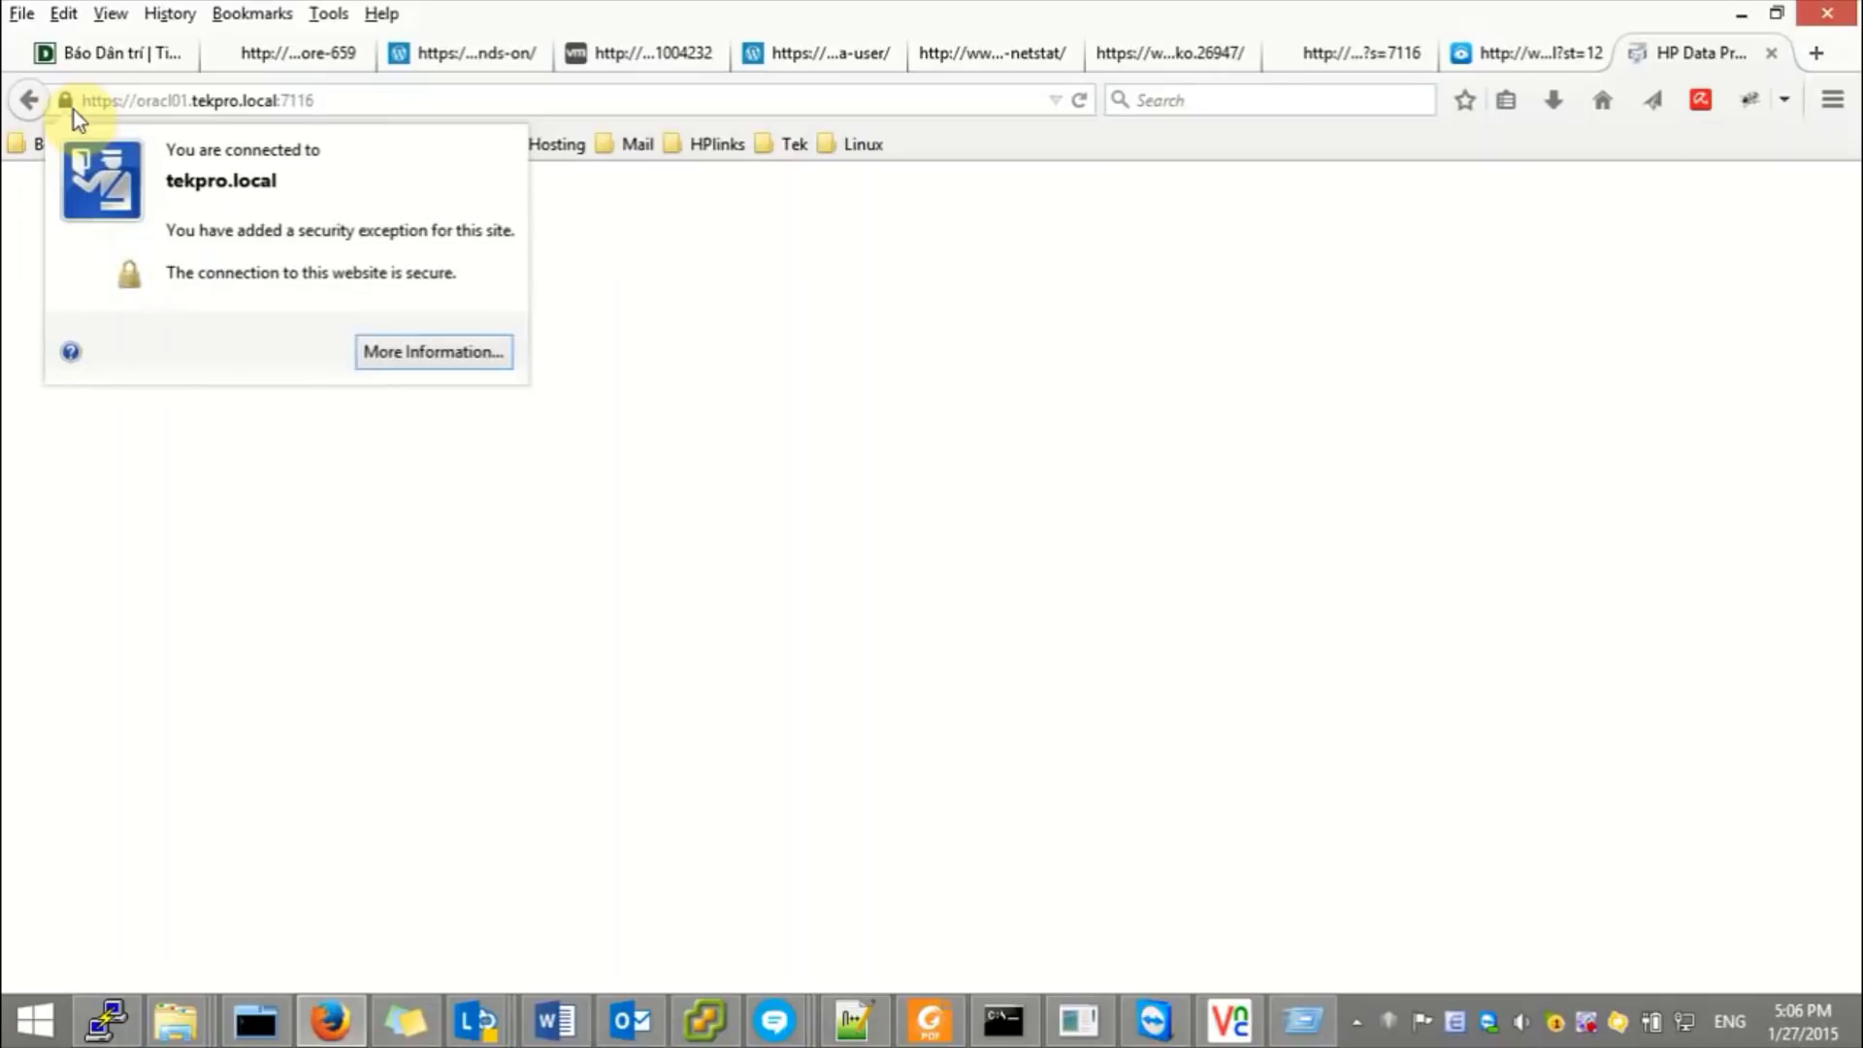
{"action": "left_click", "coordinate": [386, 351]}
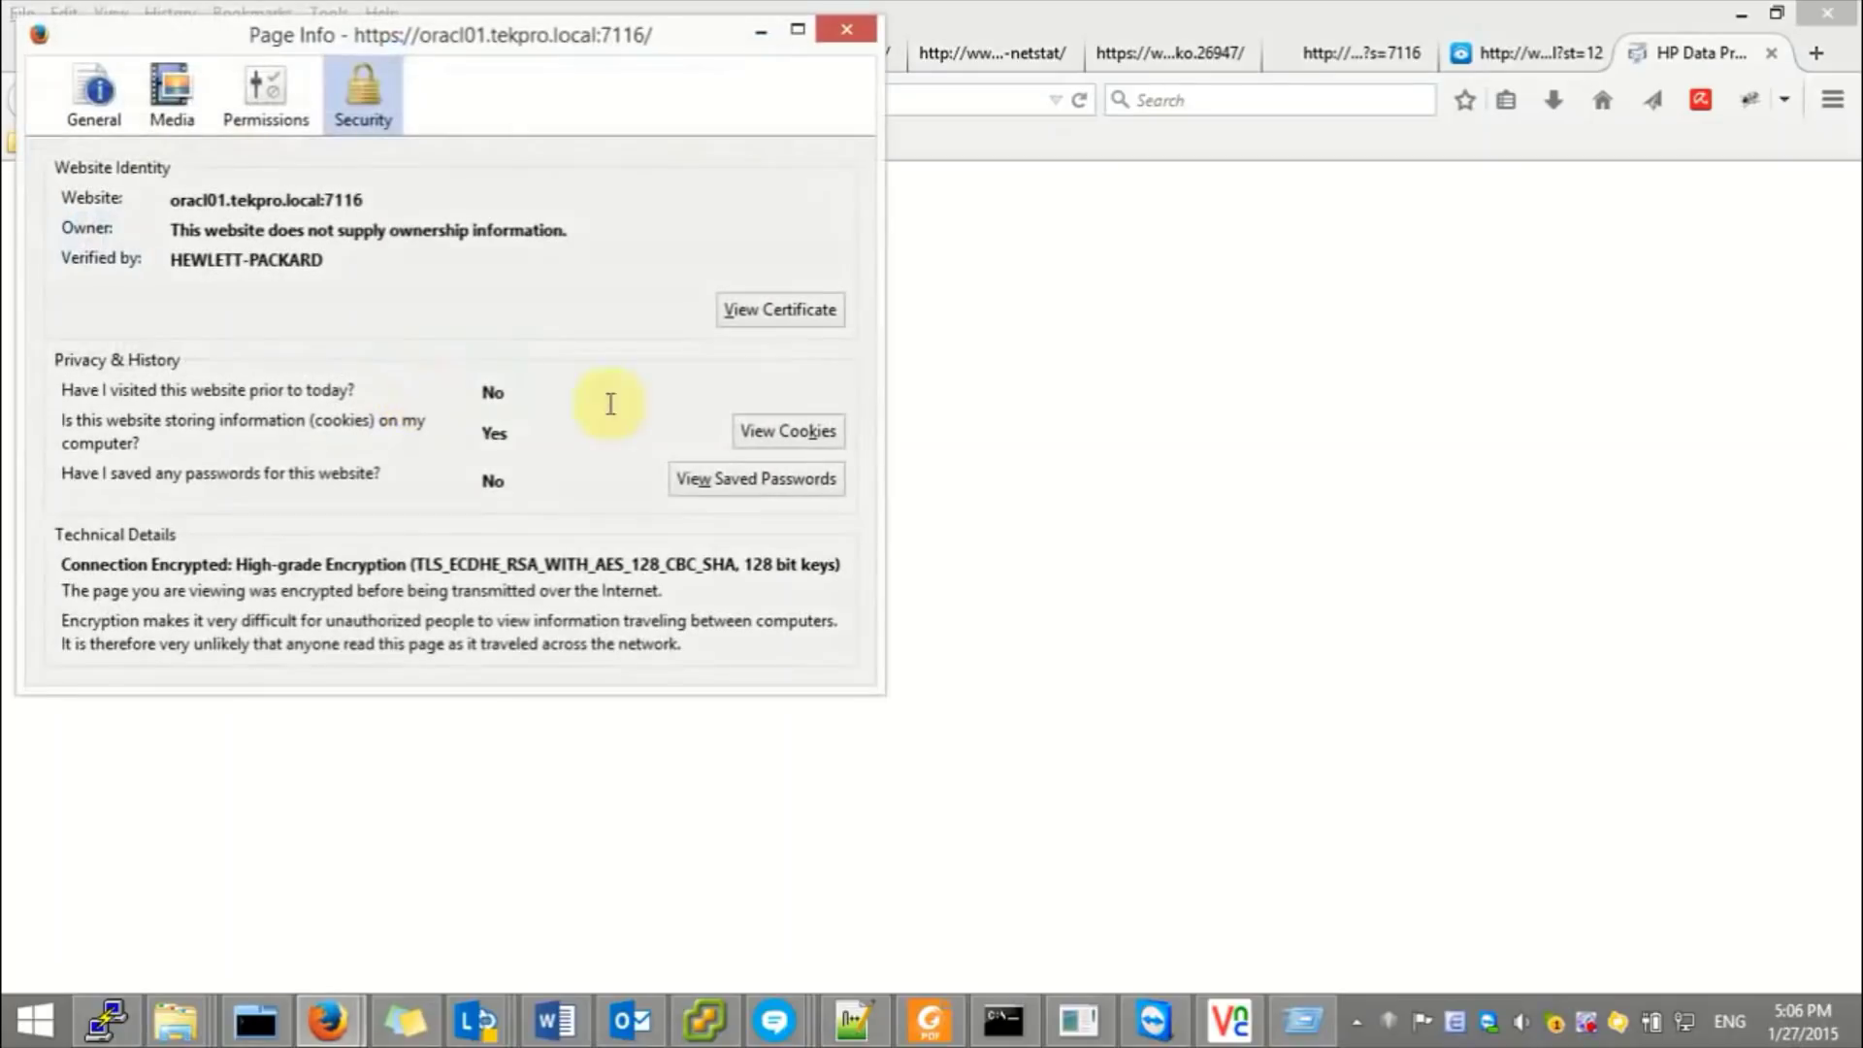
{"action": "left_click", "coordinate": [746, 311]}
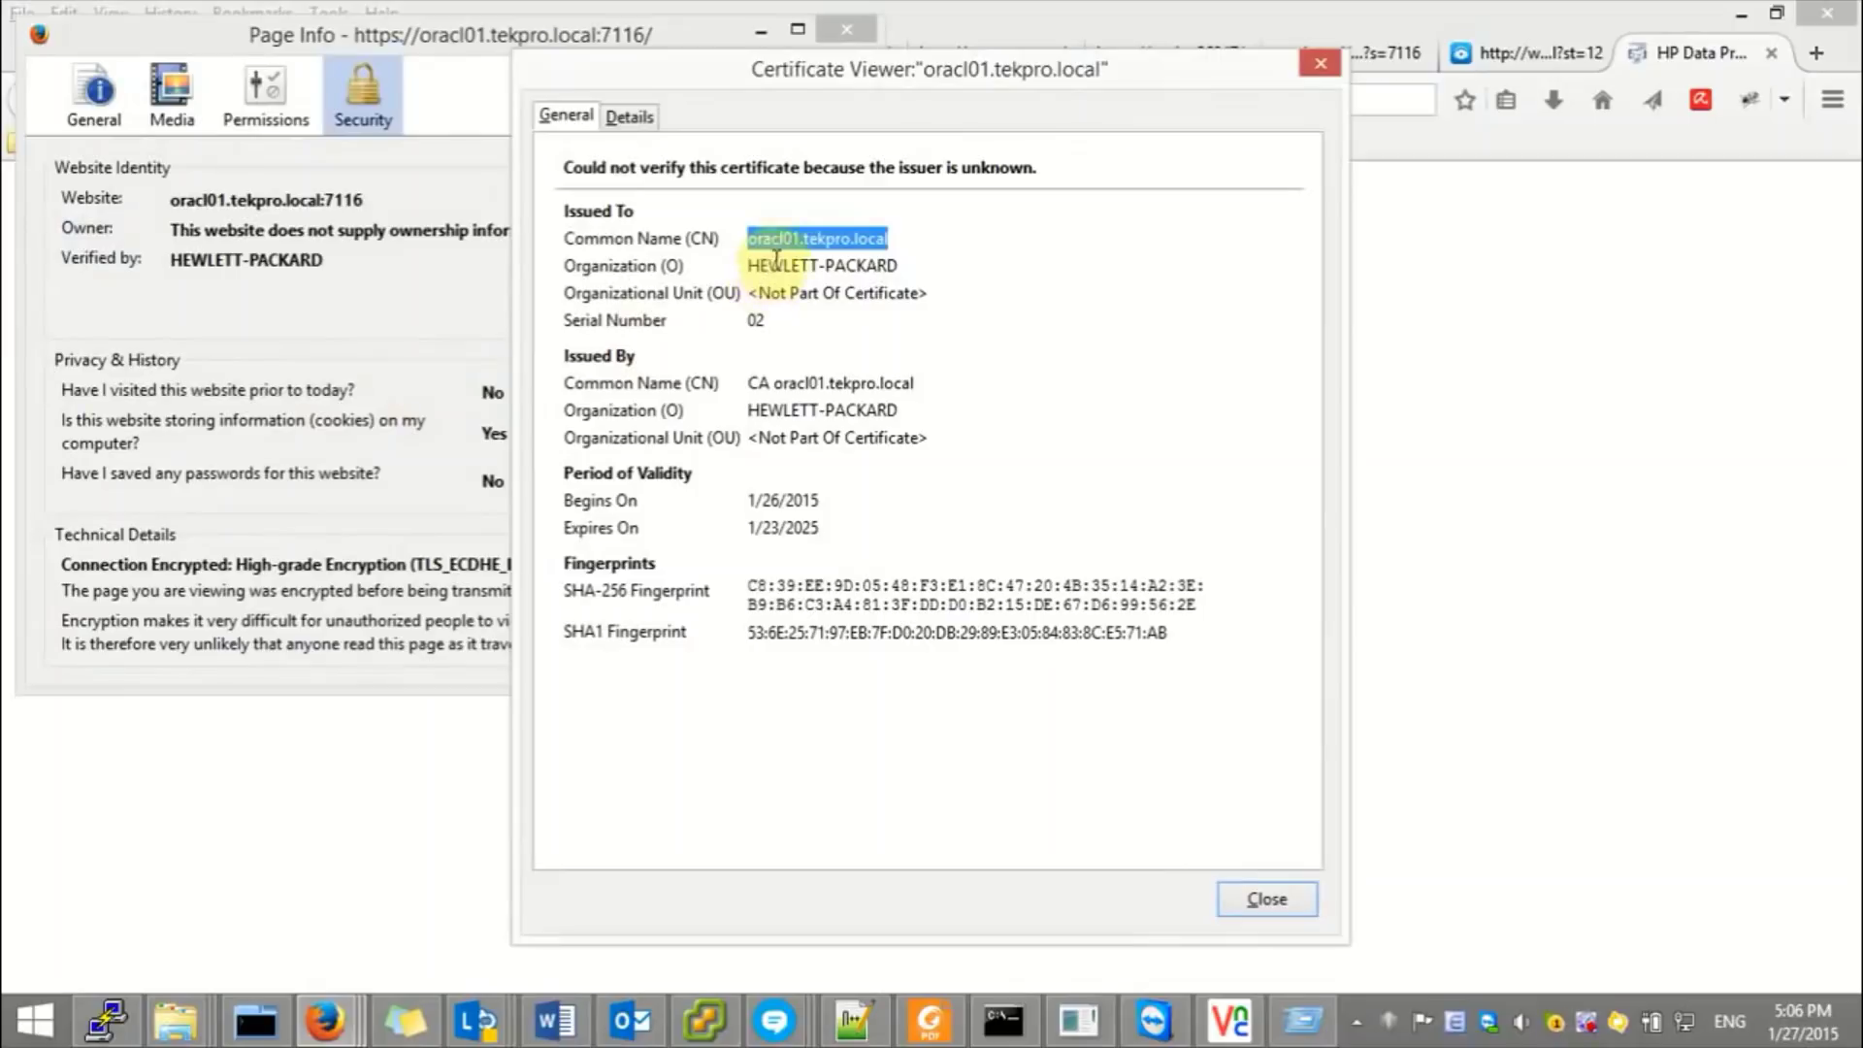
{"action": "left_click", "coordinate": [773, 382]}
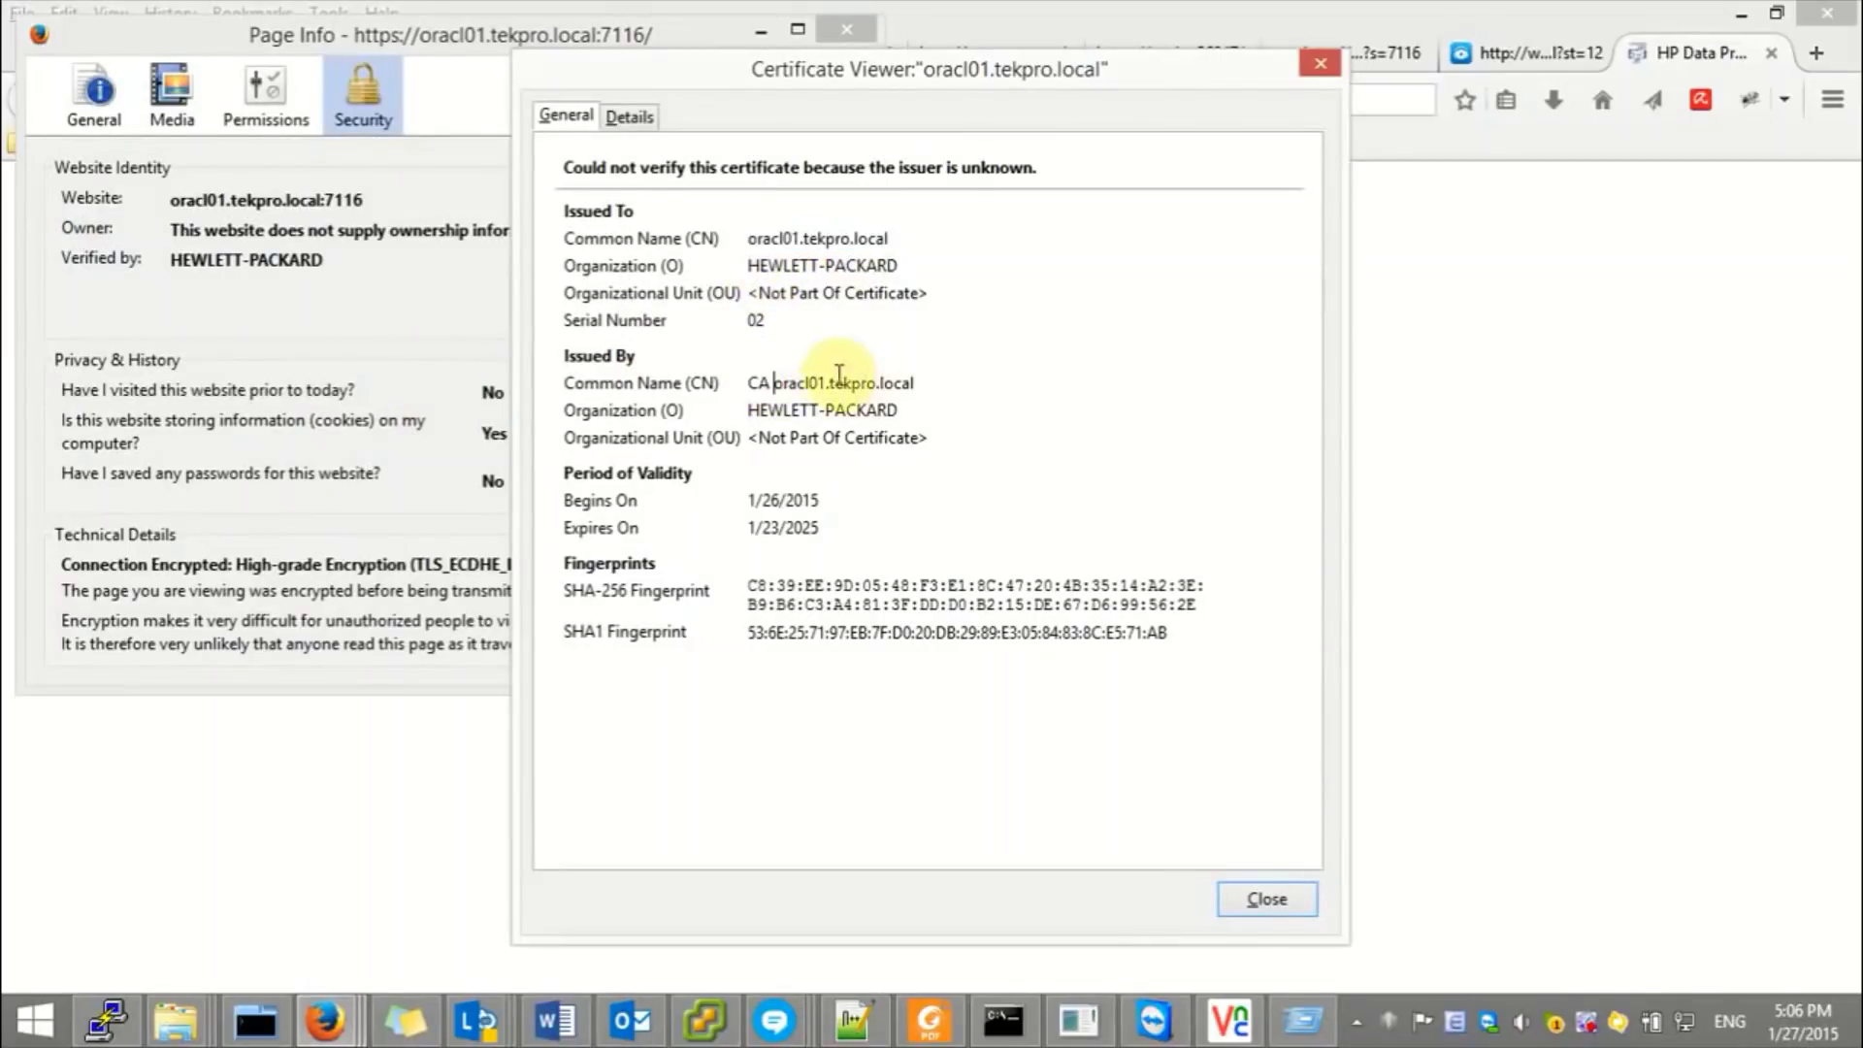
{"action": "left_click_drag", "start_coordinate": [775, 382], "coordinate": [879, 382]}
{"action": "left_click", "coordinate": [879, 383]}
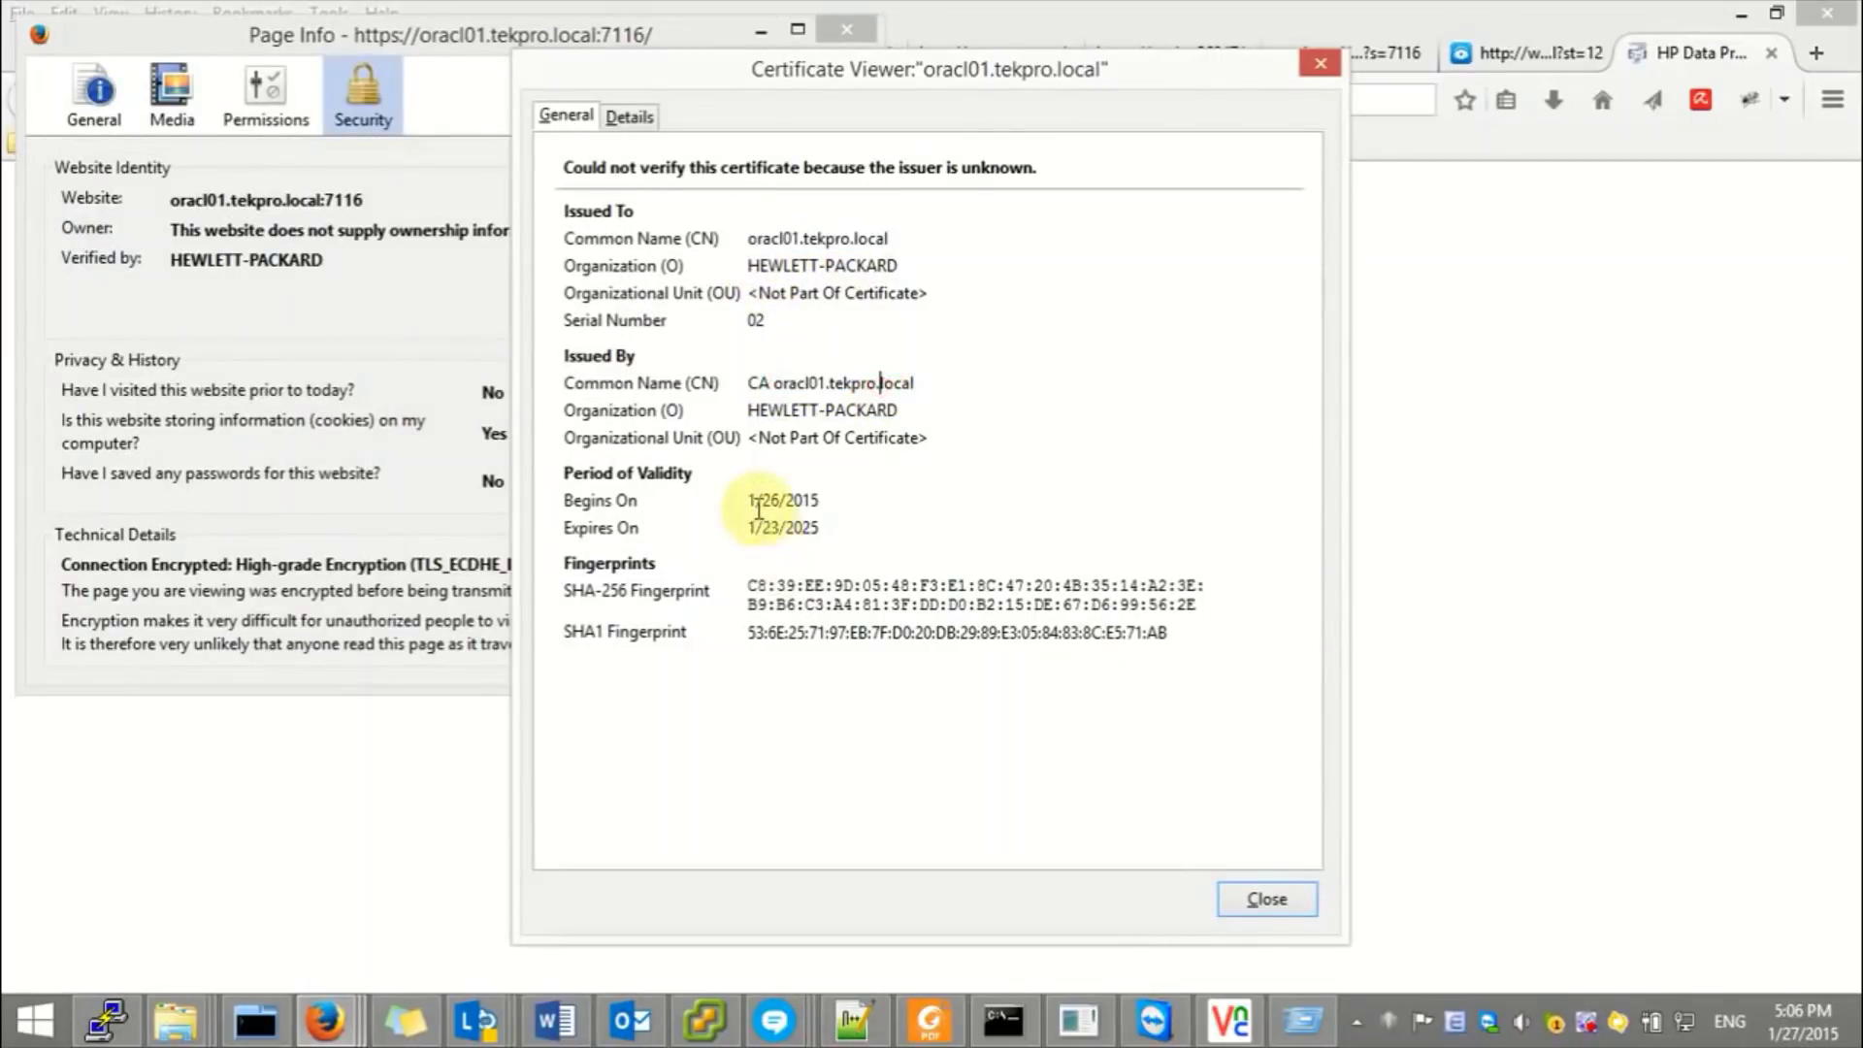
{"action": "left_click_drag", "start_coordinate": [756, 505], "coordinate": [837, 508]}
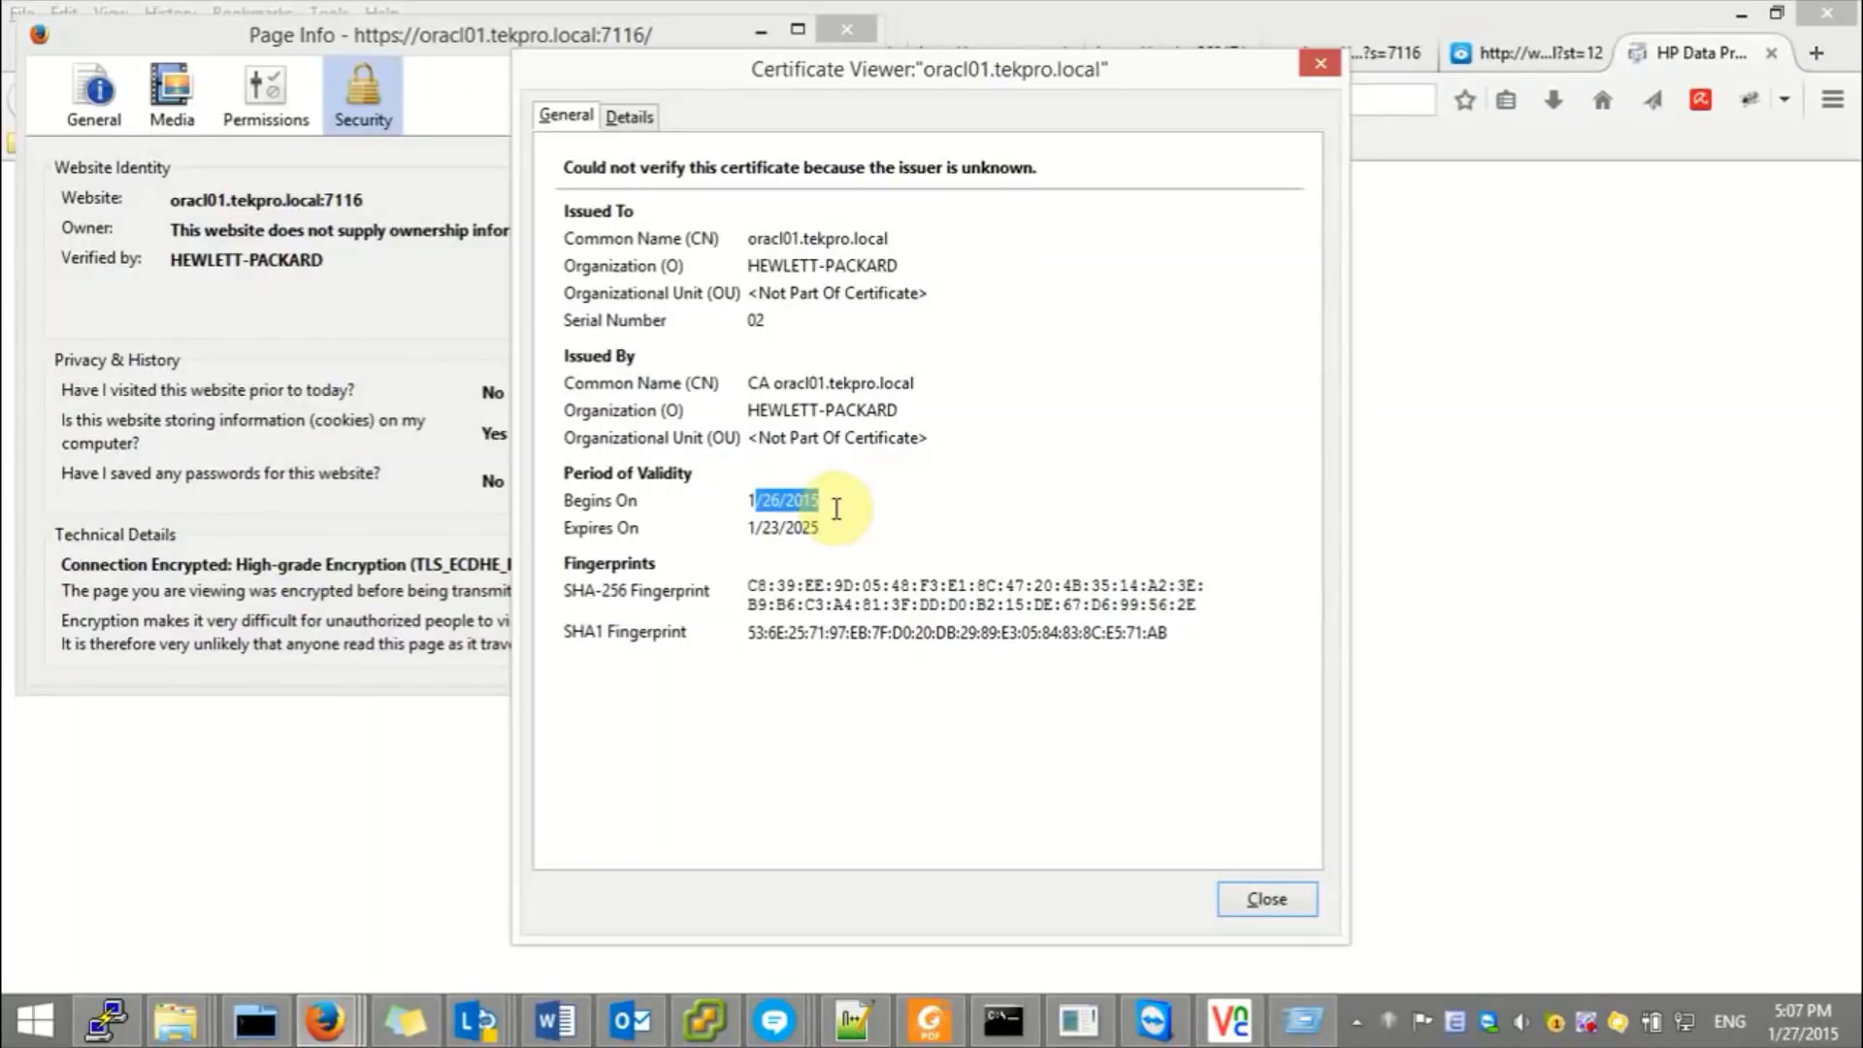
{"action": "left_click", "coordinate": [1296, 907]}
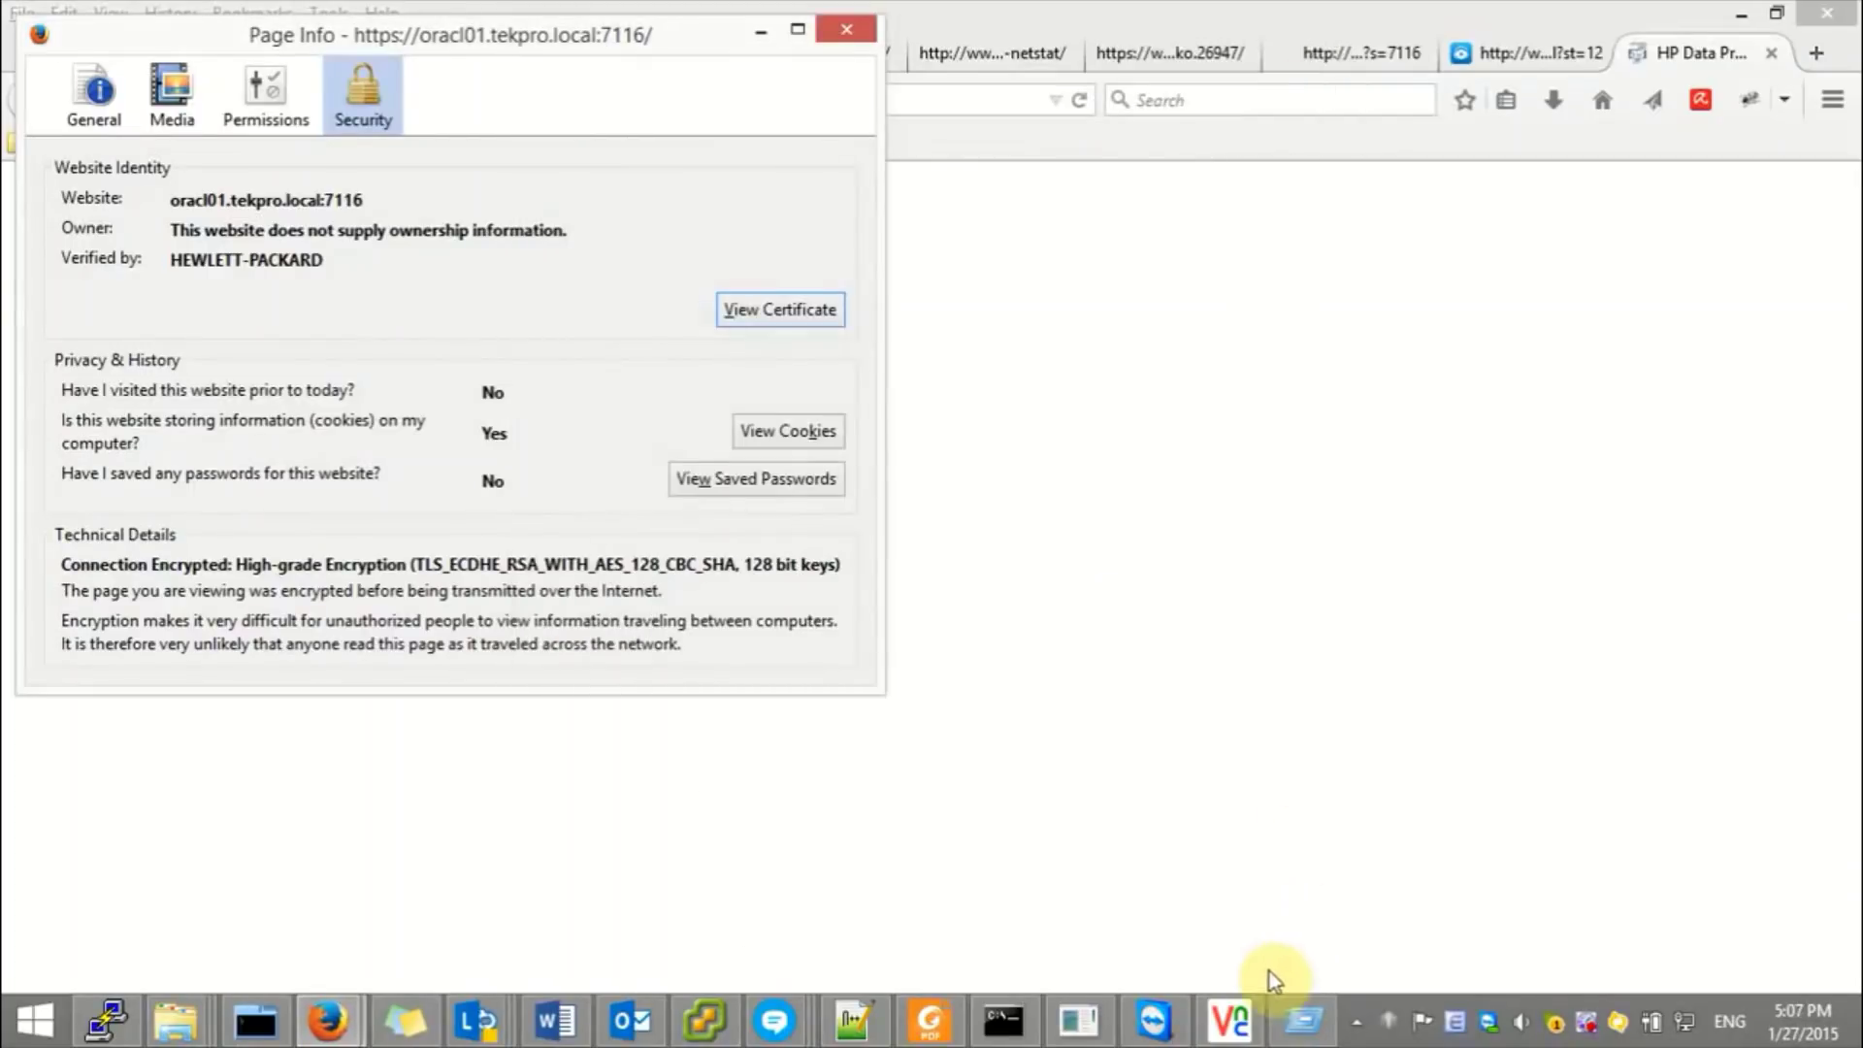
- Write the remark "yes certificated is good now. it should access GUI DP 9.0 now" in the Run box
{"action": "left_click", "coordinate": [1301, 1016]}
{"action": "type", "text": "yes certifi"}
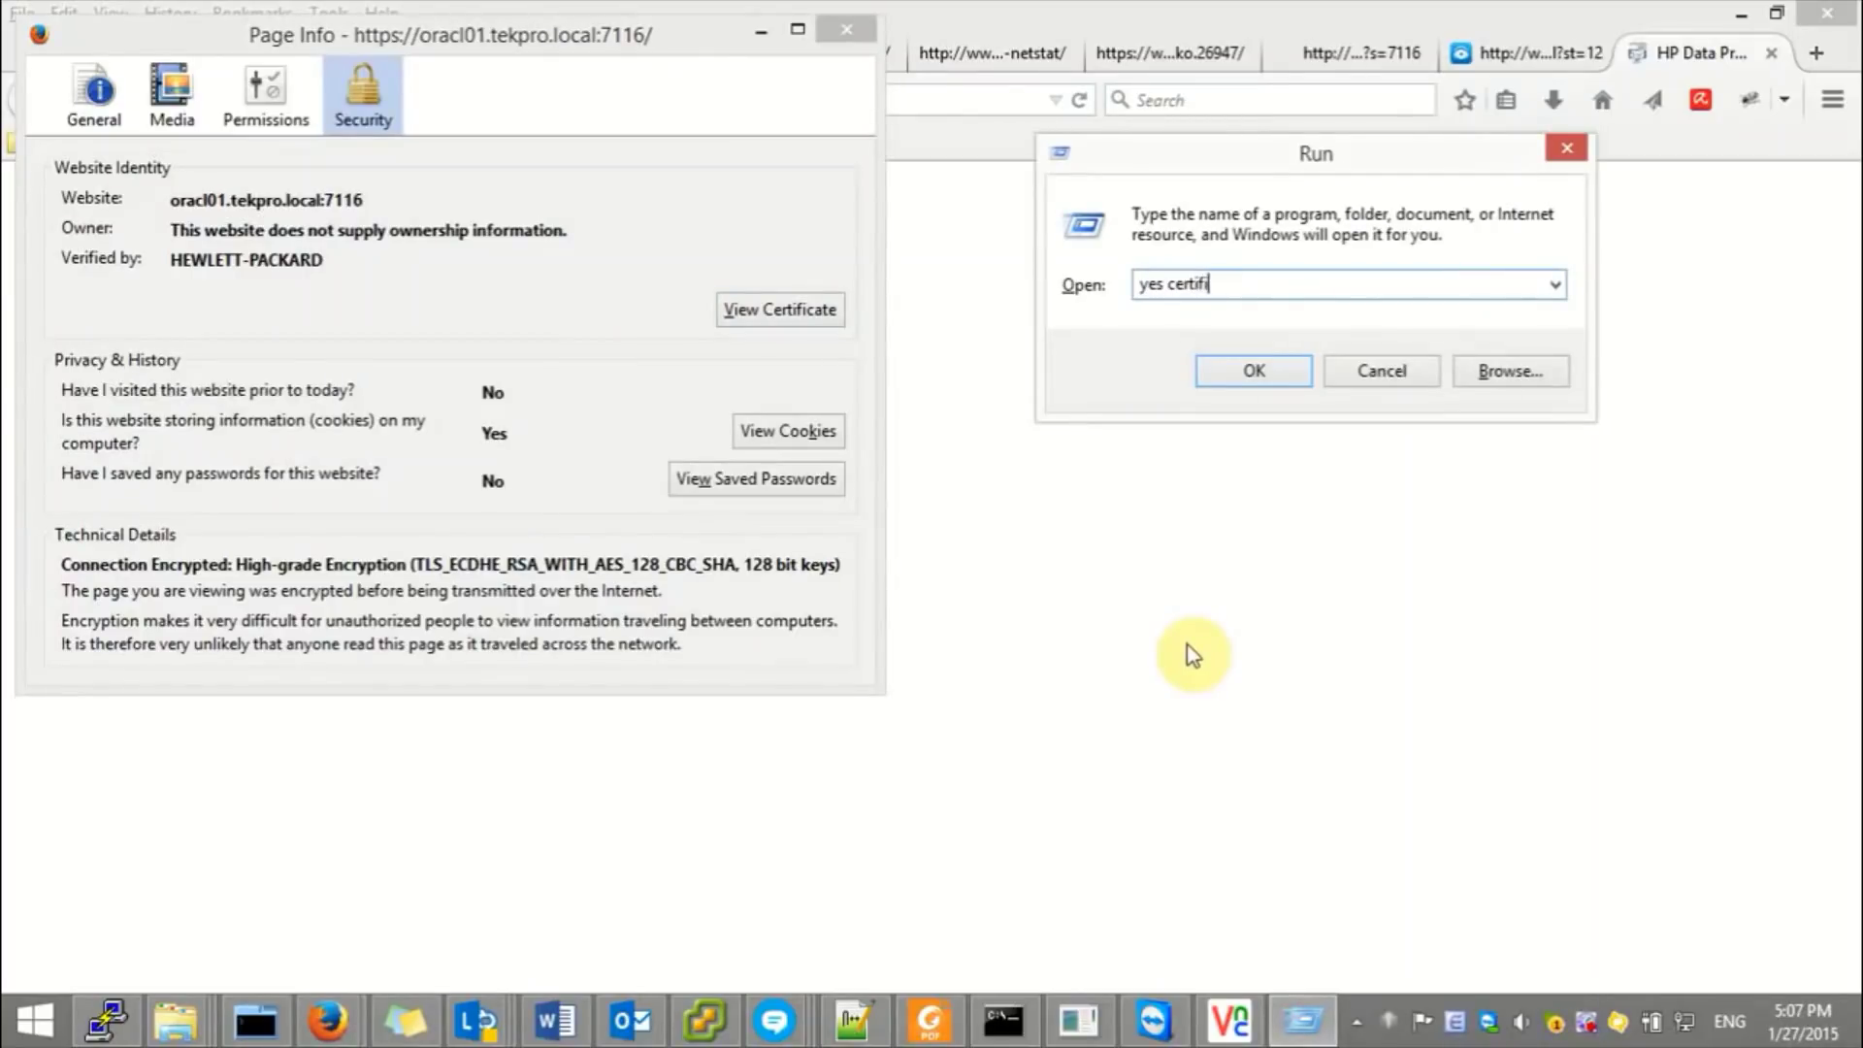
{"action": "type", "text": "cated is good now. it should access"}
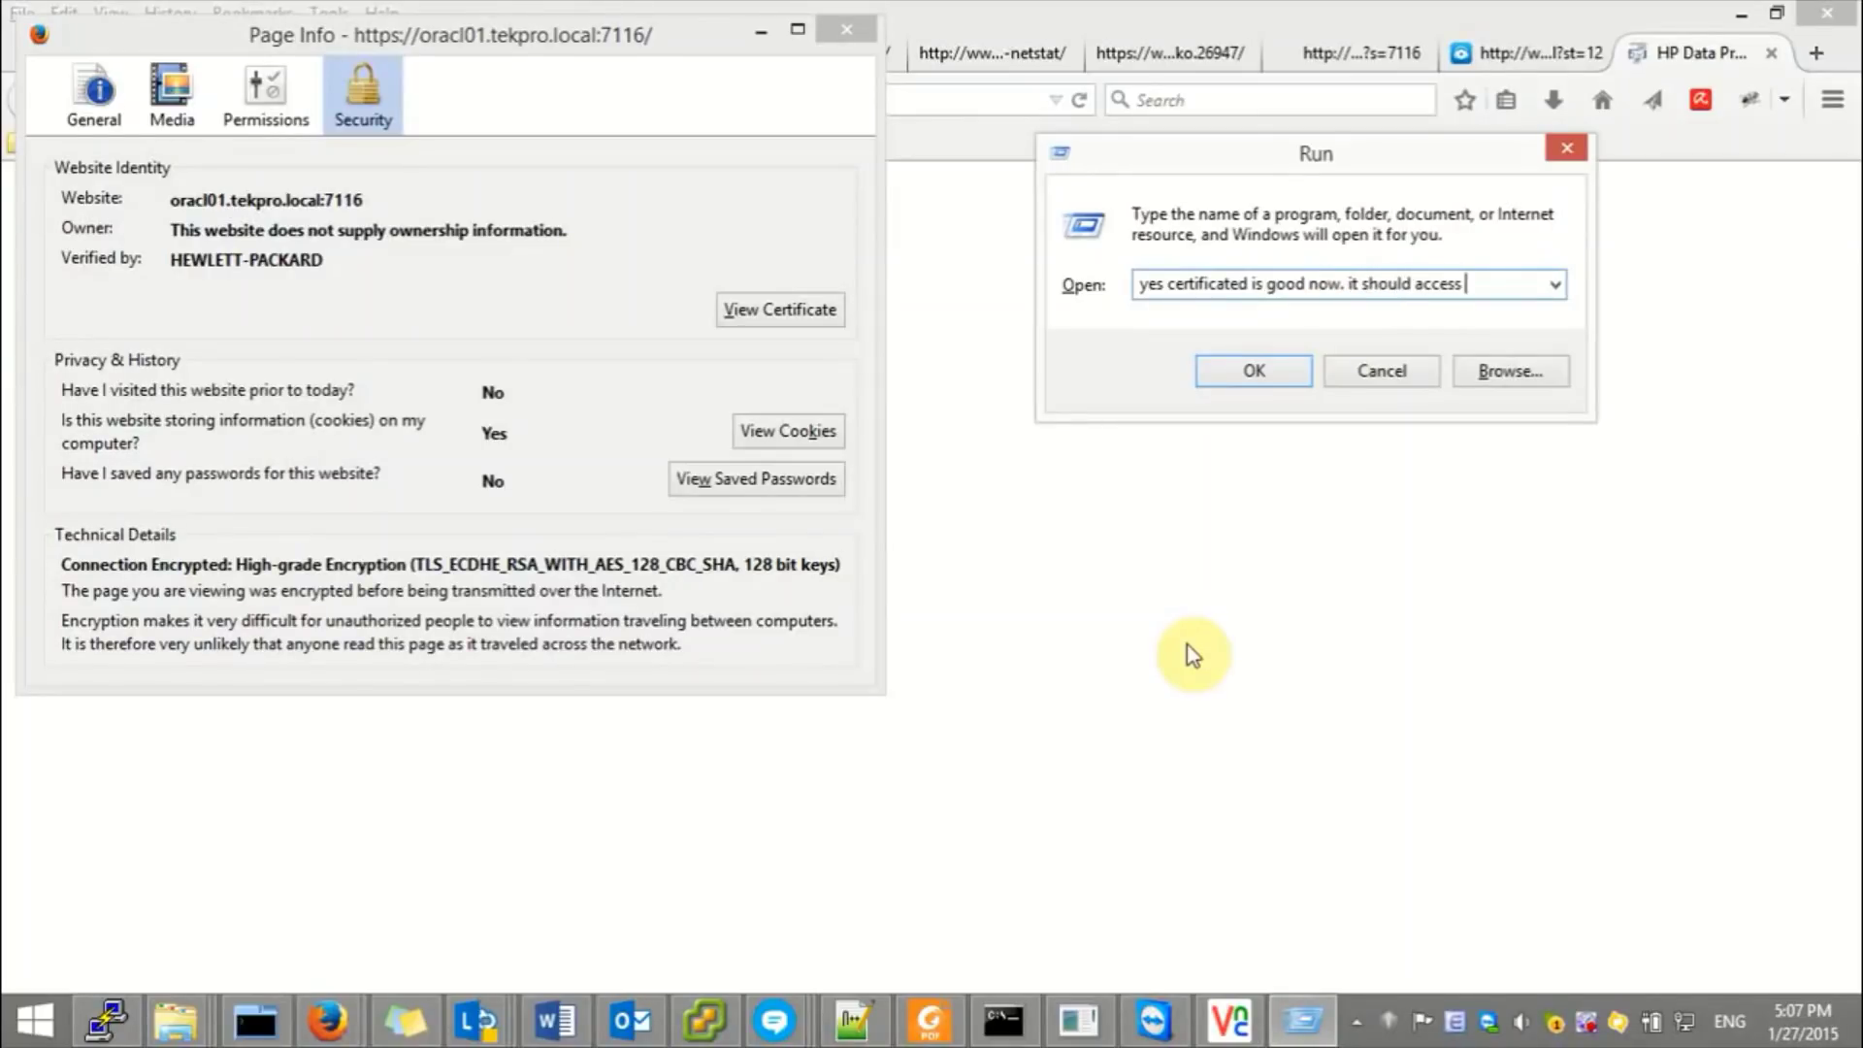
{"action": "type", "text": " GUI DP 9.0 now"}
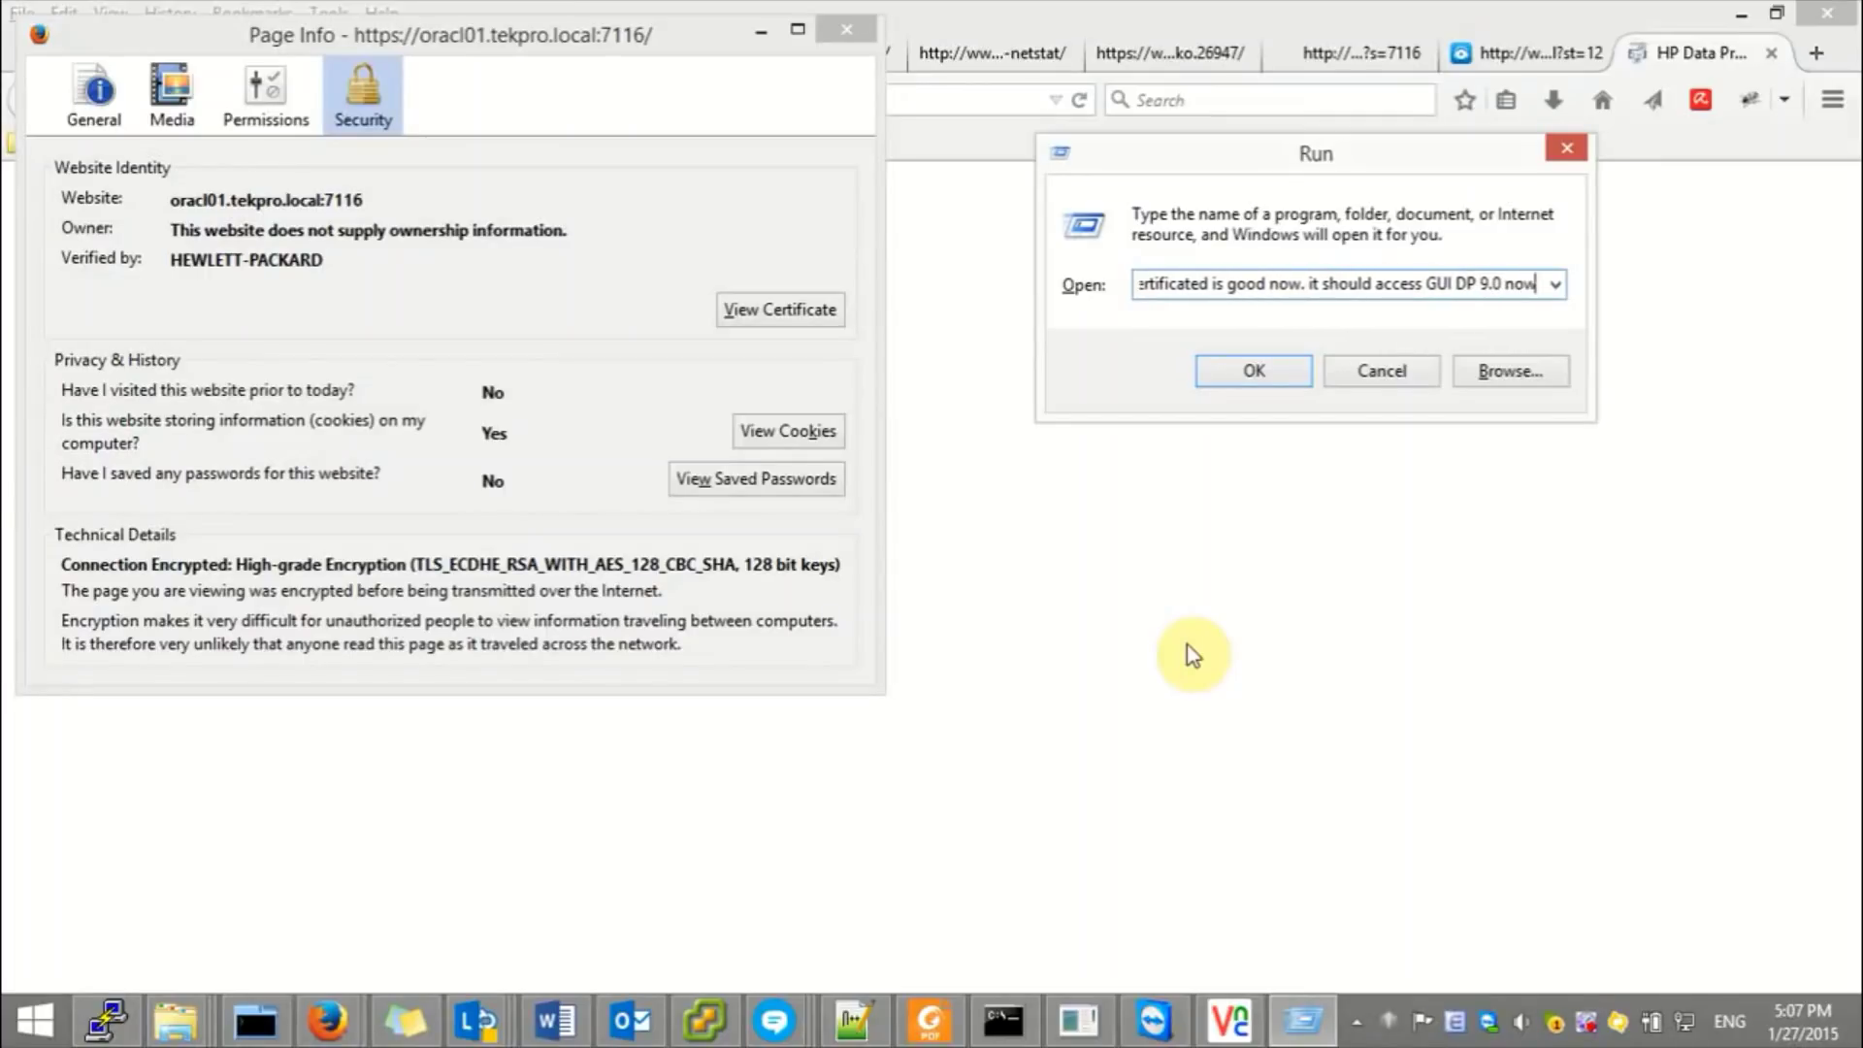
- Replace the Run box remark with "ah check UserList, make sure user have rigts first"
{"action": "key", "text": "ctrl+a"}
{"action": "key", "text": "BackSpace"}
{"action": "type", "text": "ah c"}
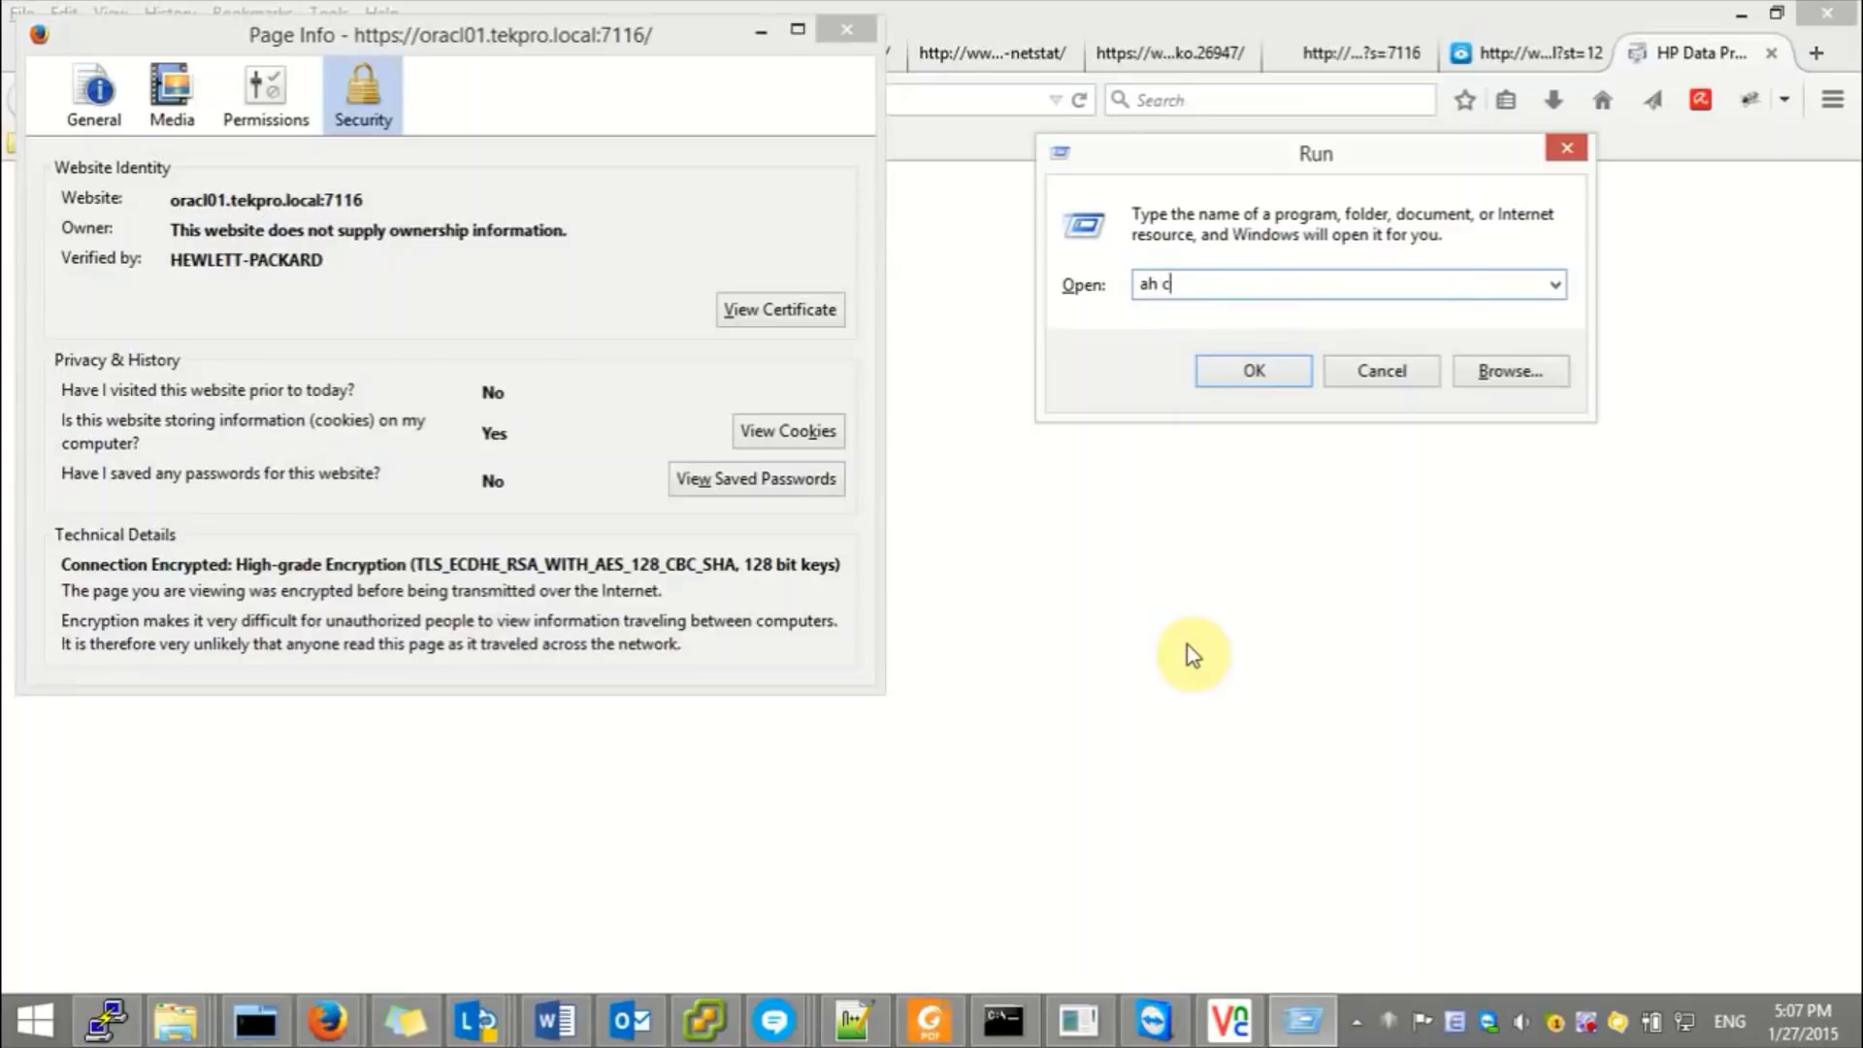
{"action": "type", "text": "heck UserList, make sure user have r"}
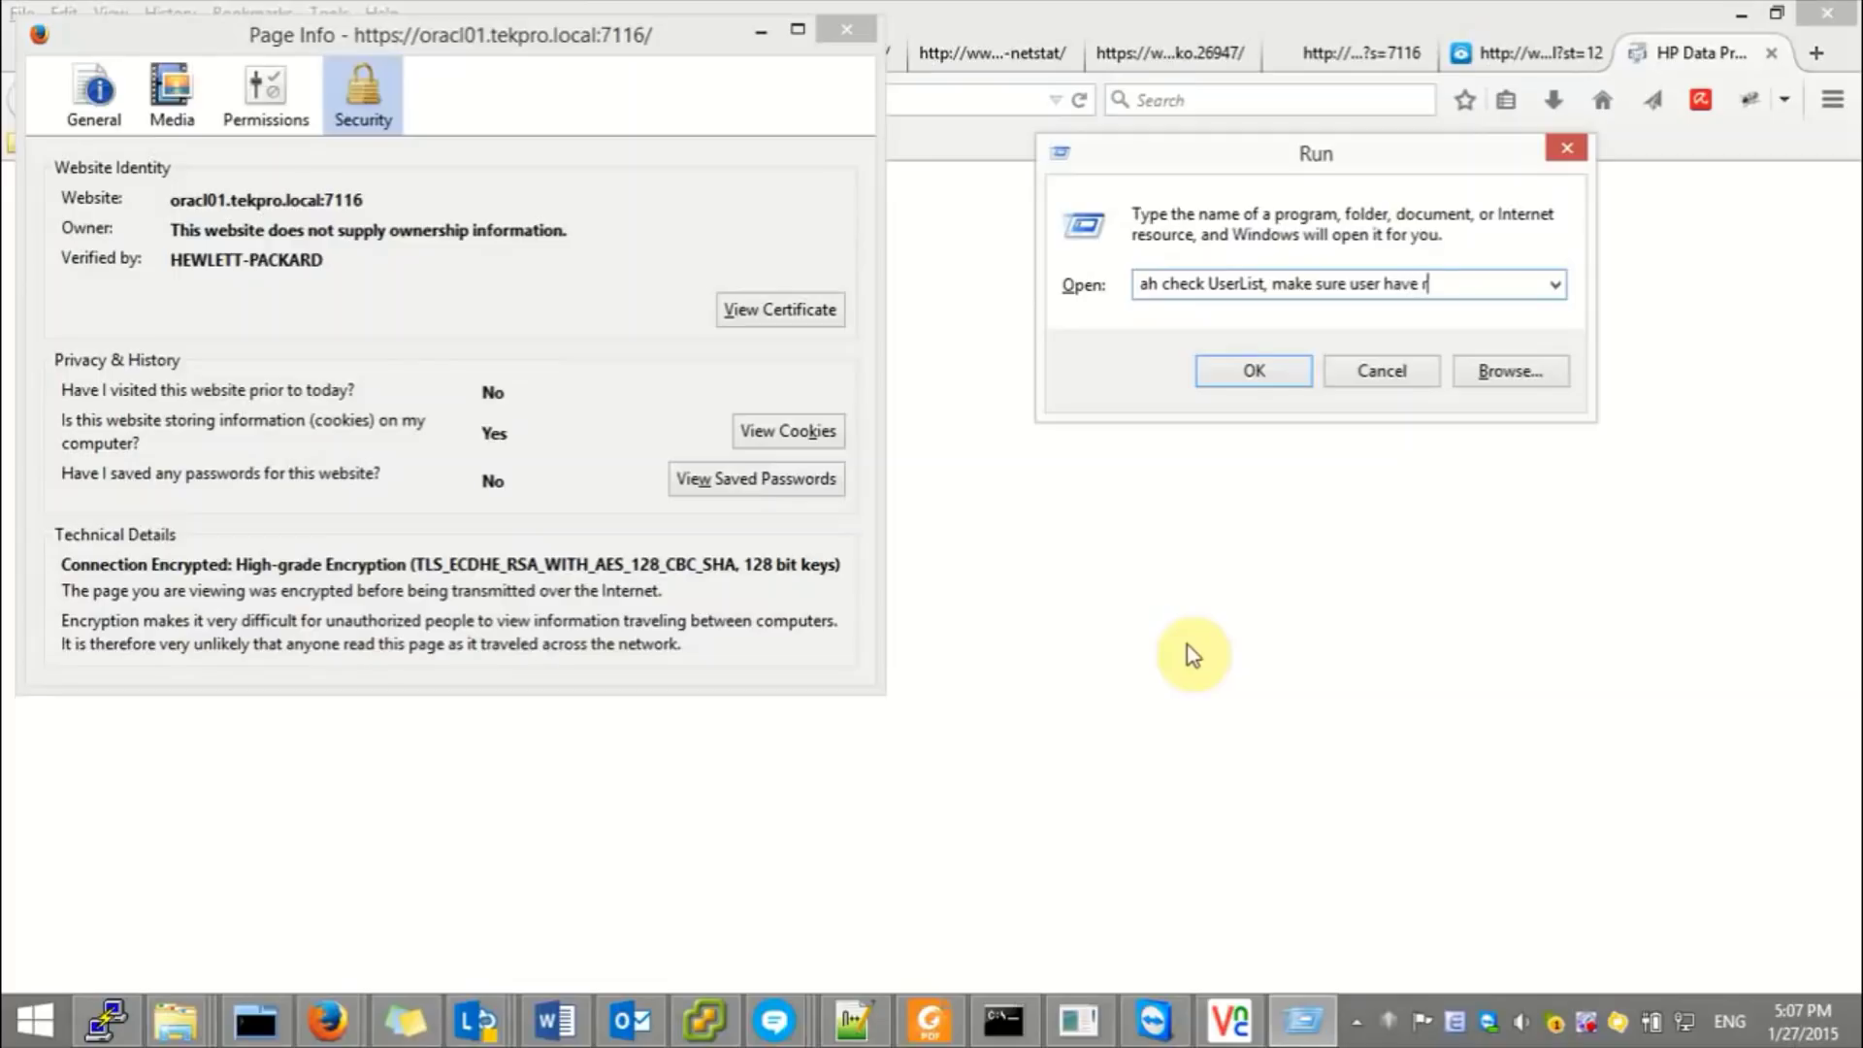
{"action": "type", "text": "igts first"}
- Switch to the oralx01 session in MTPuTTY, inspect /etc/opt/omni/server/users/UserList in vi, and quit without changes
{"action": "left_click", "coordinate": [274, 1034]}
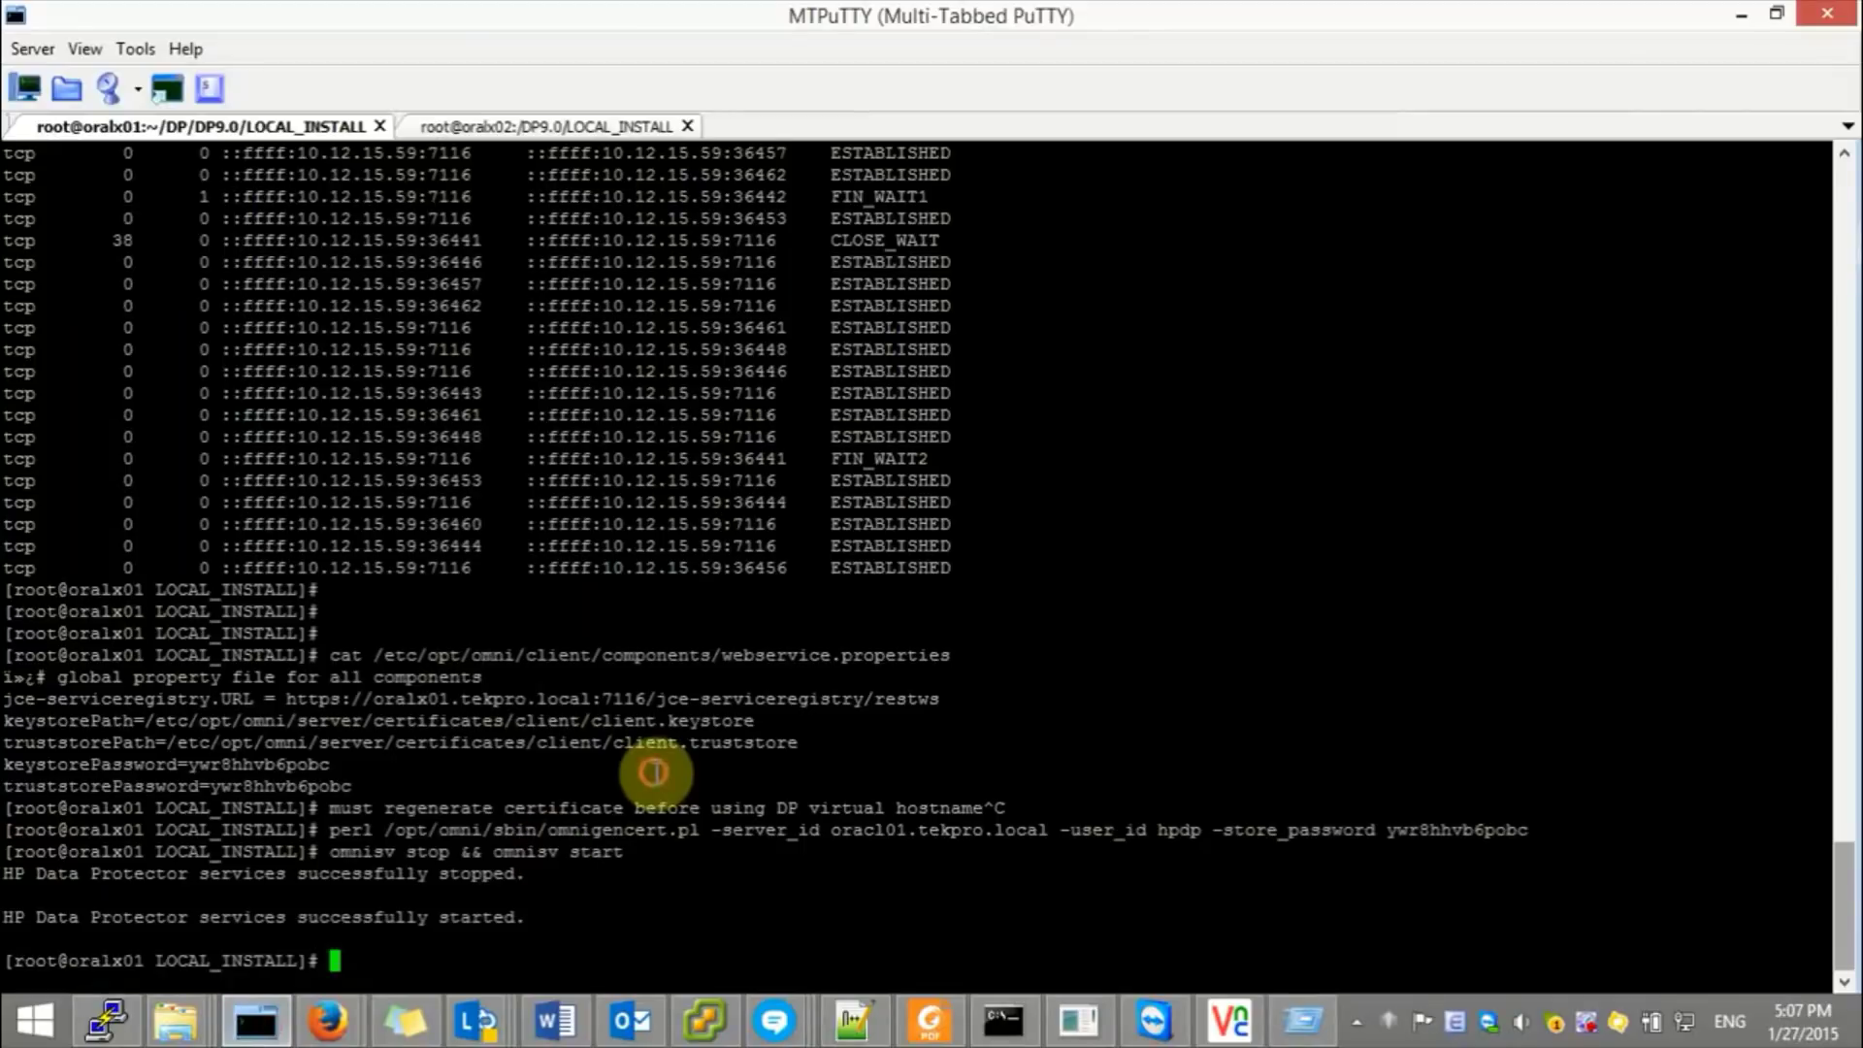
{"action": "type", "text": "vi /etc/opt/omni"}
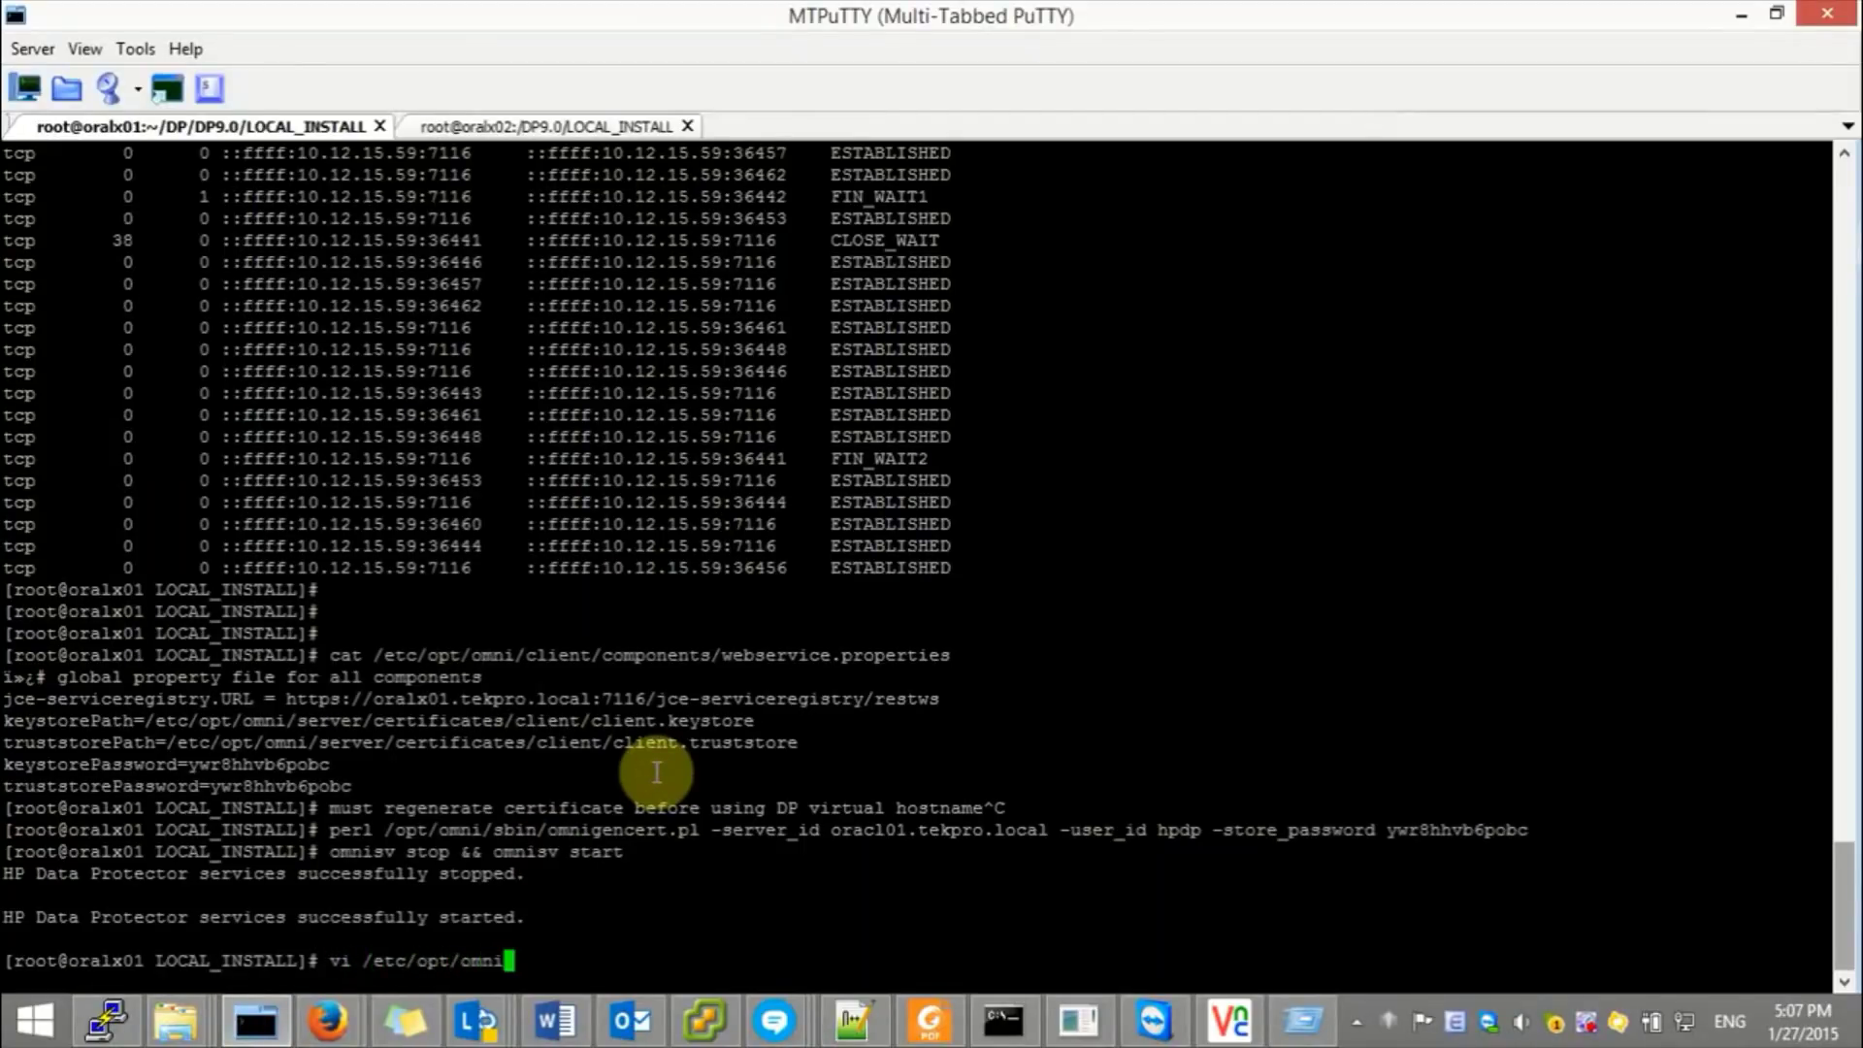
{"action": "type", "text": "/server/users/UserList"}
{"action": "key", "text": "Return"}
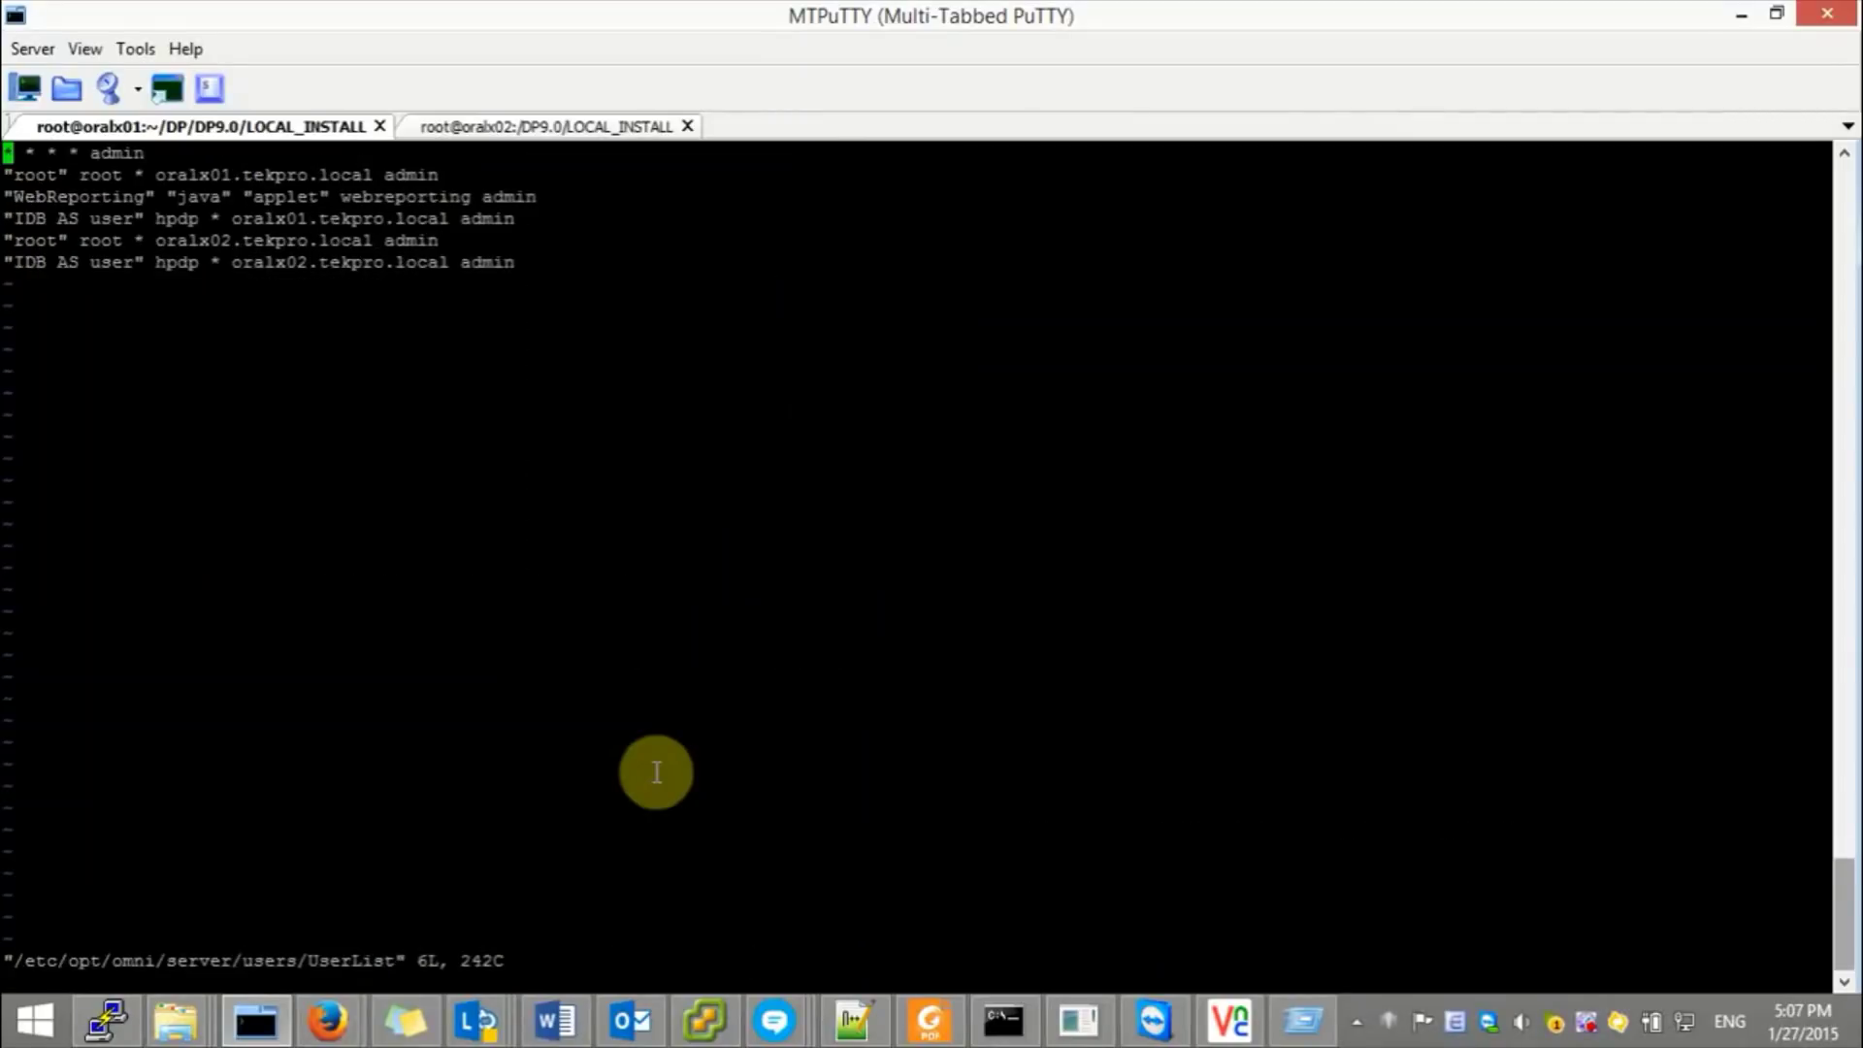
{"action": "type", "text": ":q"}
{"action": "key", "text": "Return"}
- Write the remark "yes everyone can access already" at the oralx01 shell prompt
{"action": "type", "text": "yes "}
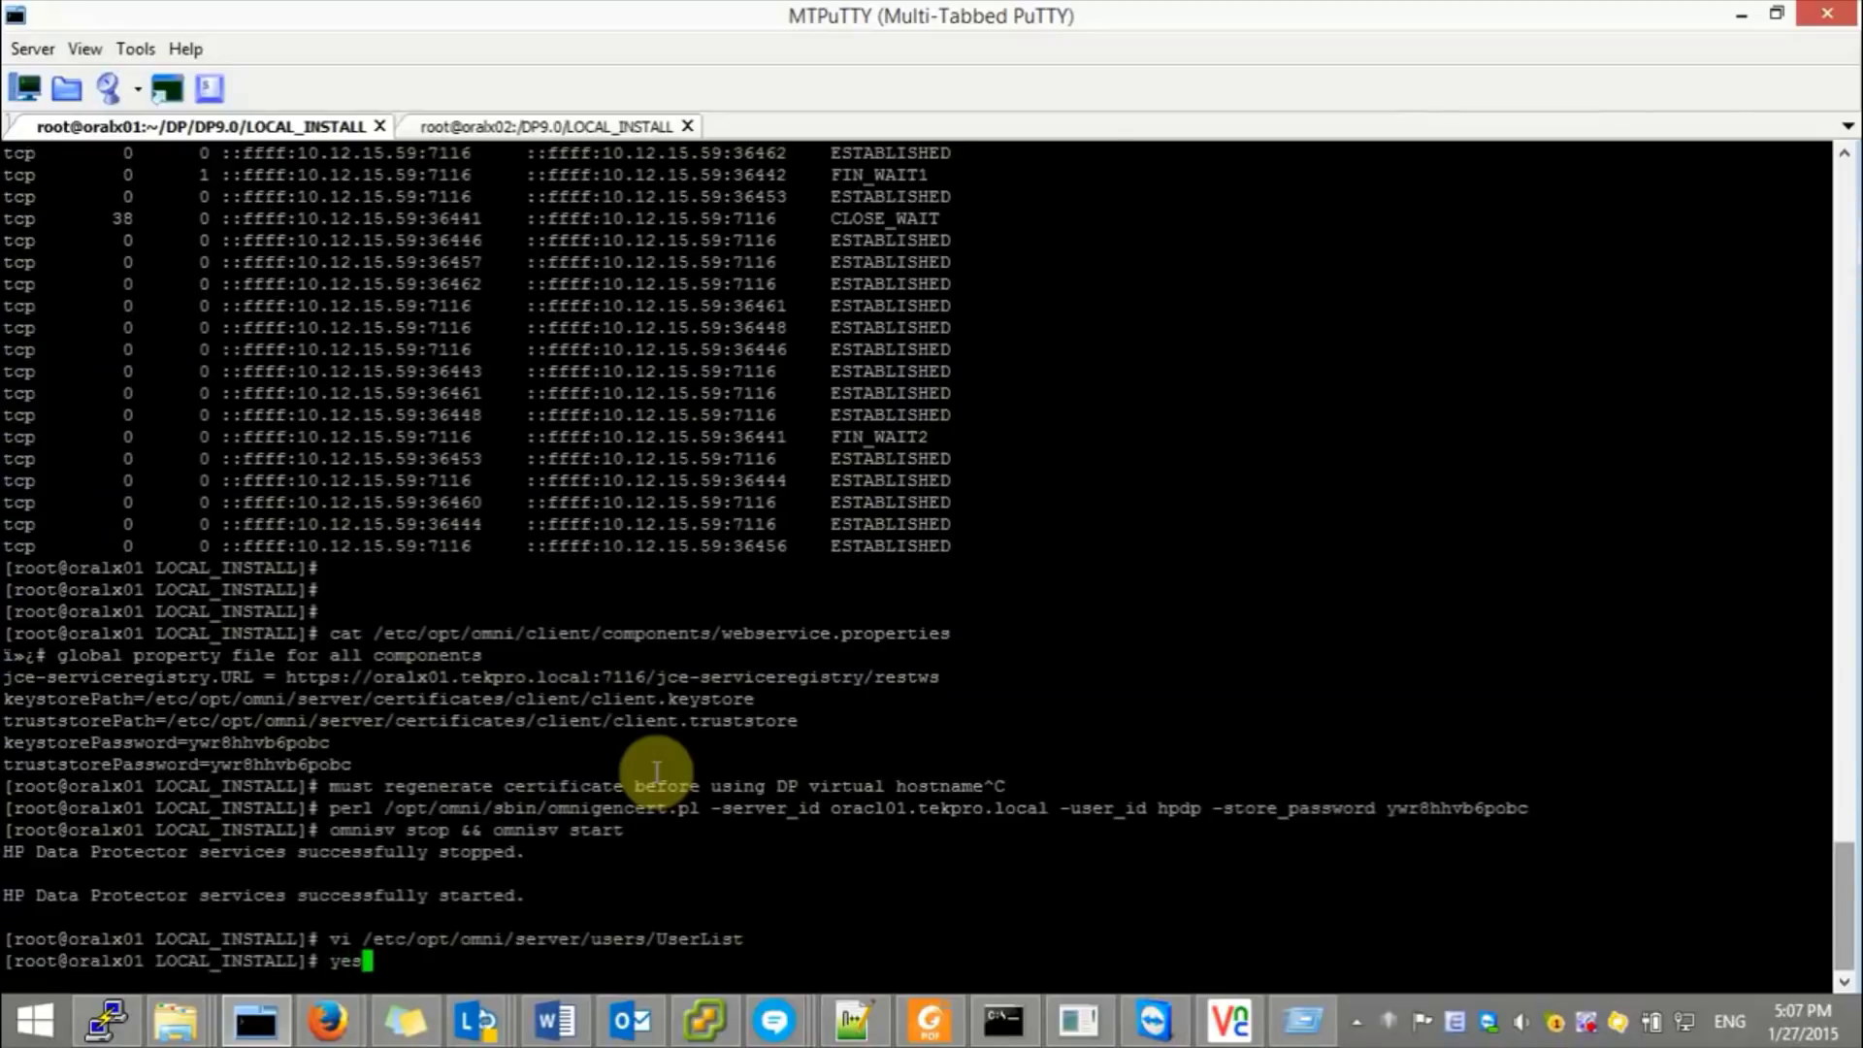
{"action": "type", "text": "everyone can acc"}
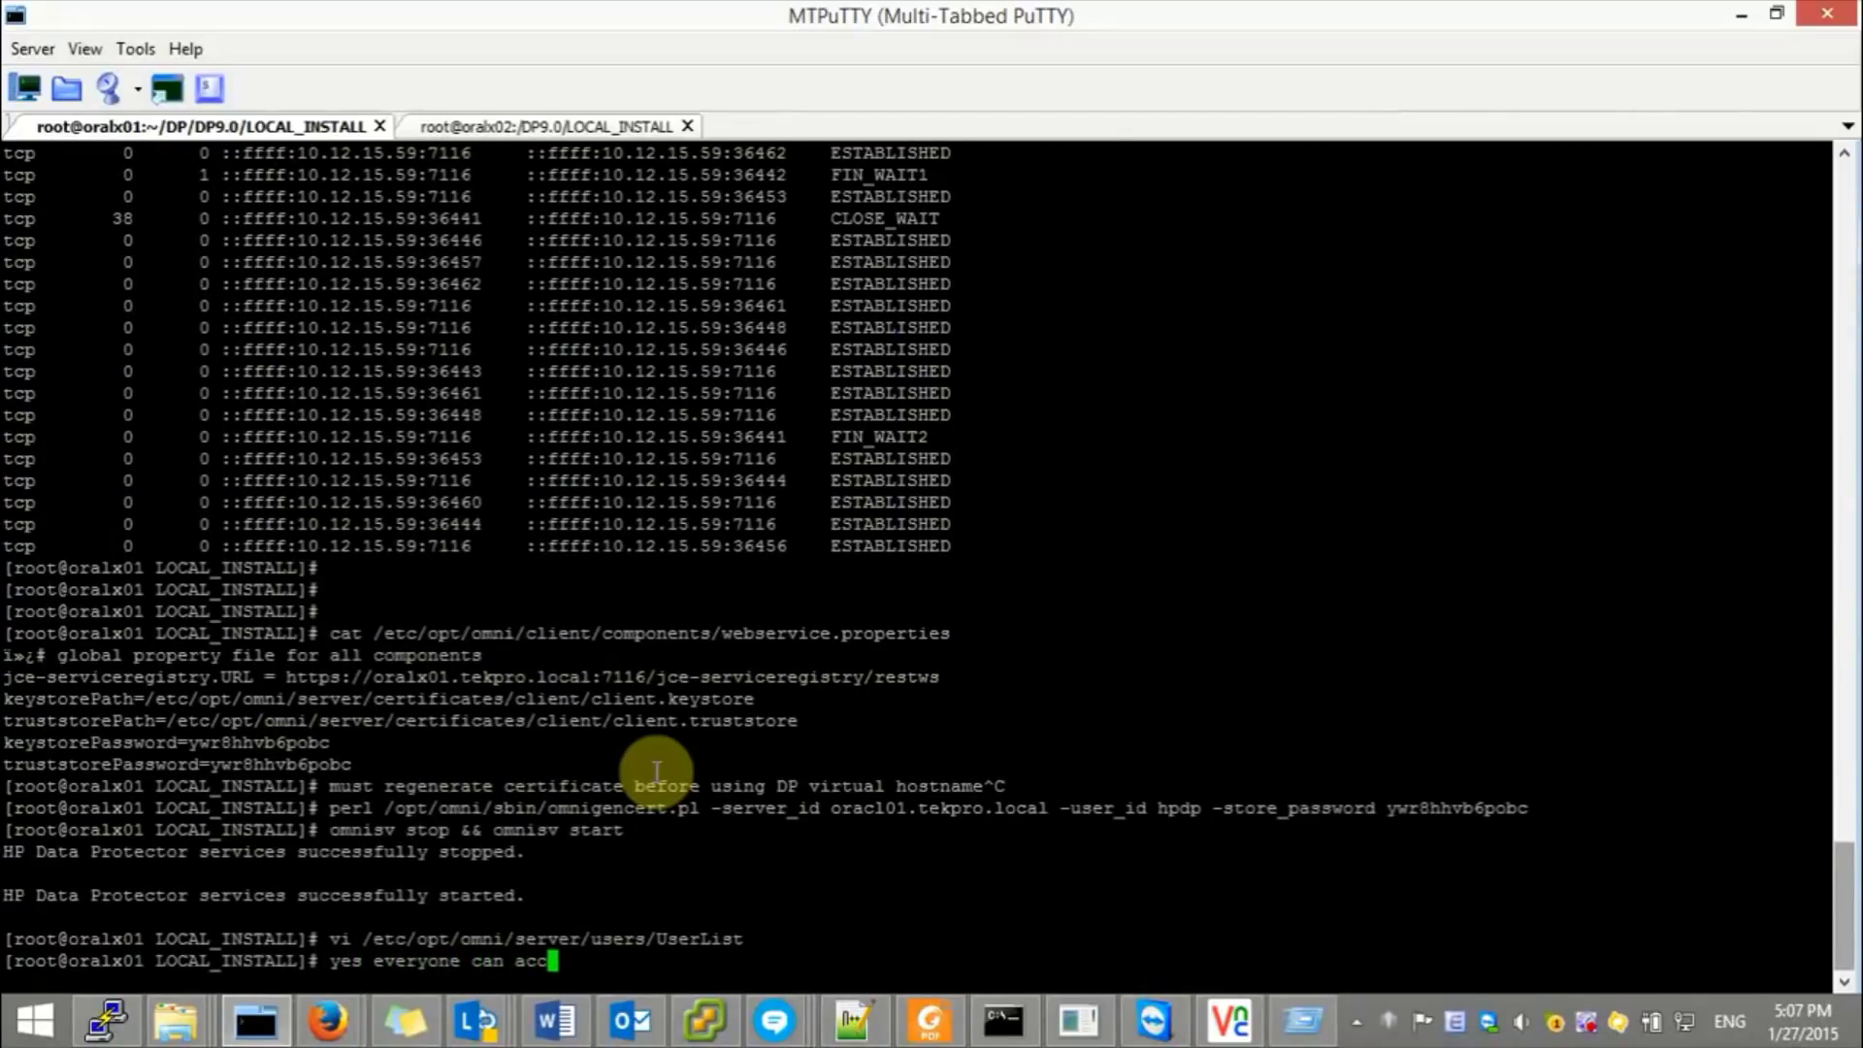
{"action": "type", "text": "ess already"}
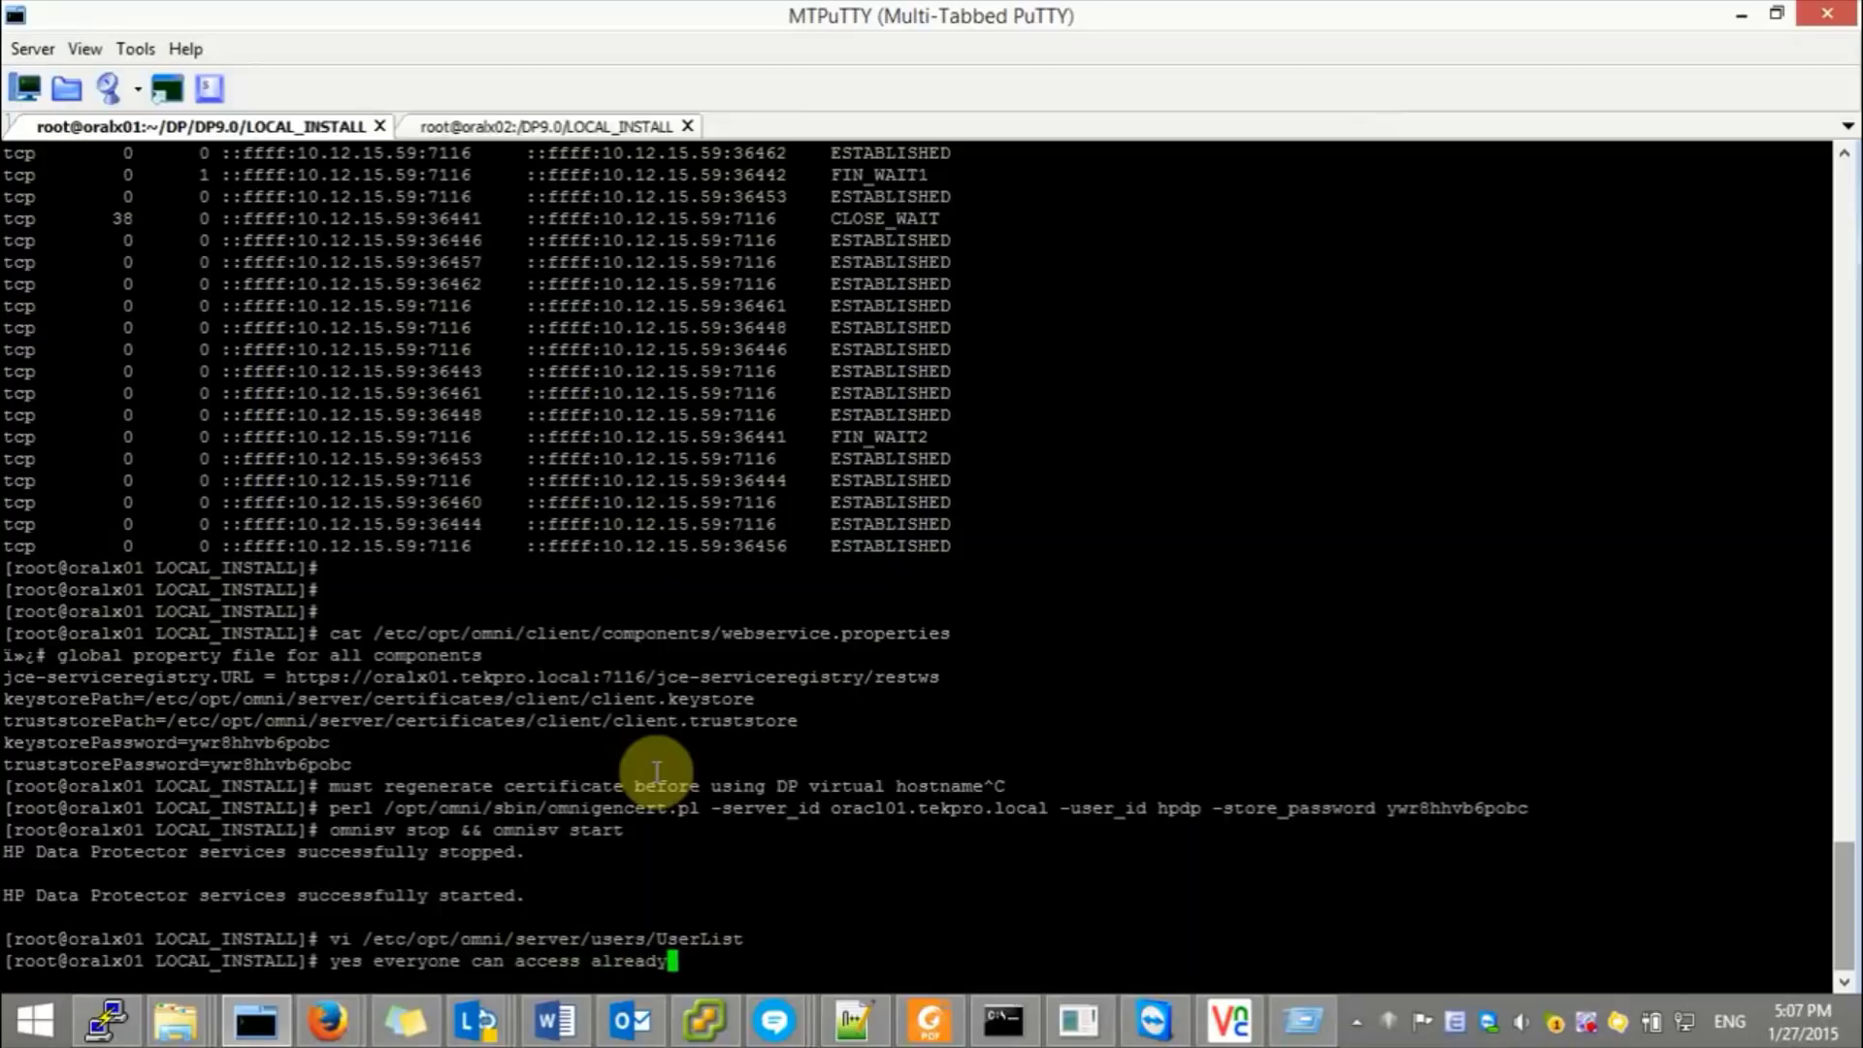
- Switch to the Windows command prompt, launch the Data Protector GUI with the manager command, and dismiss its startup notices
{"action": "left_click", "coordinate": [999, 1019]}
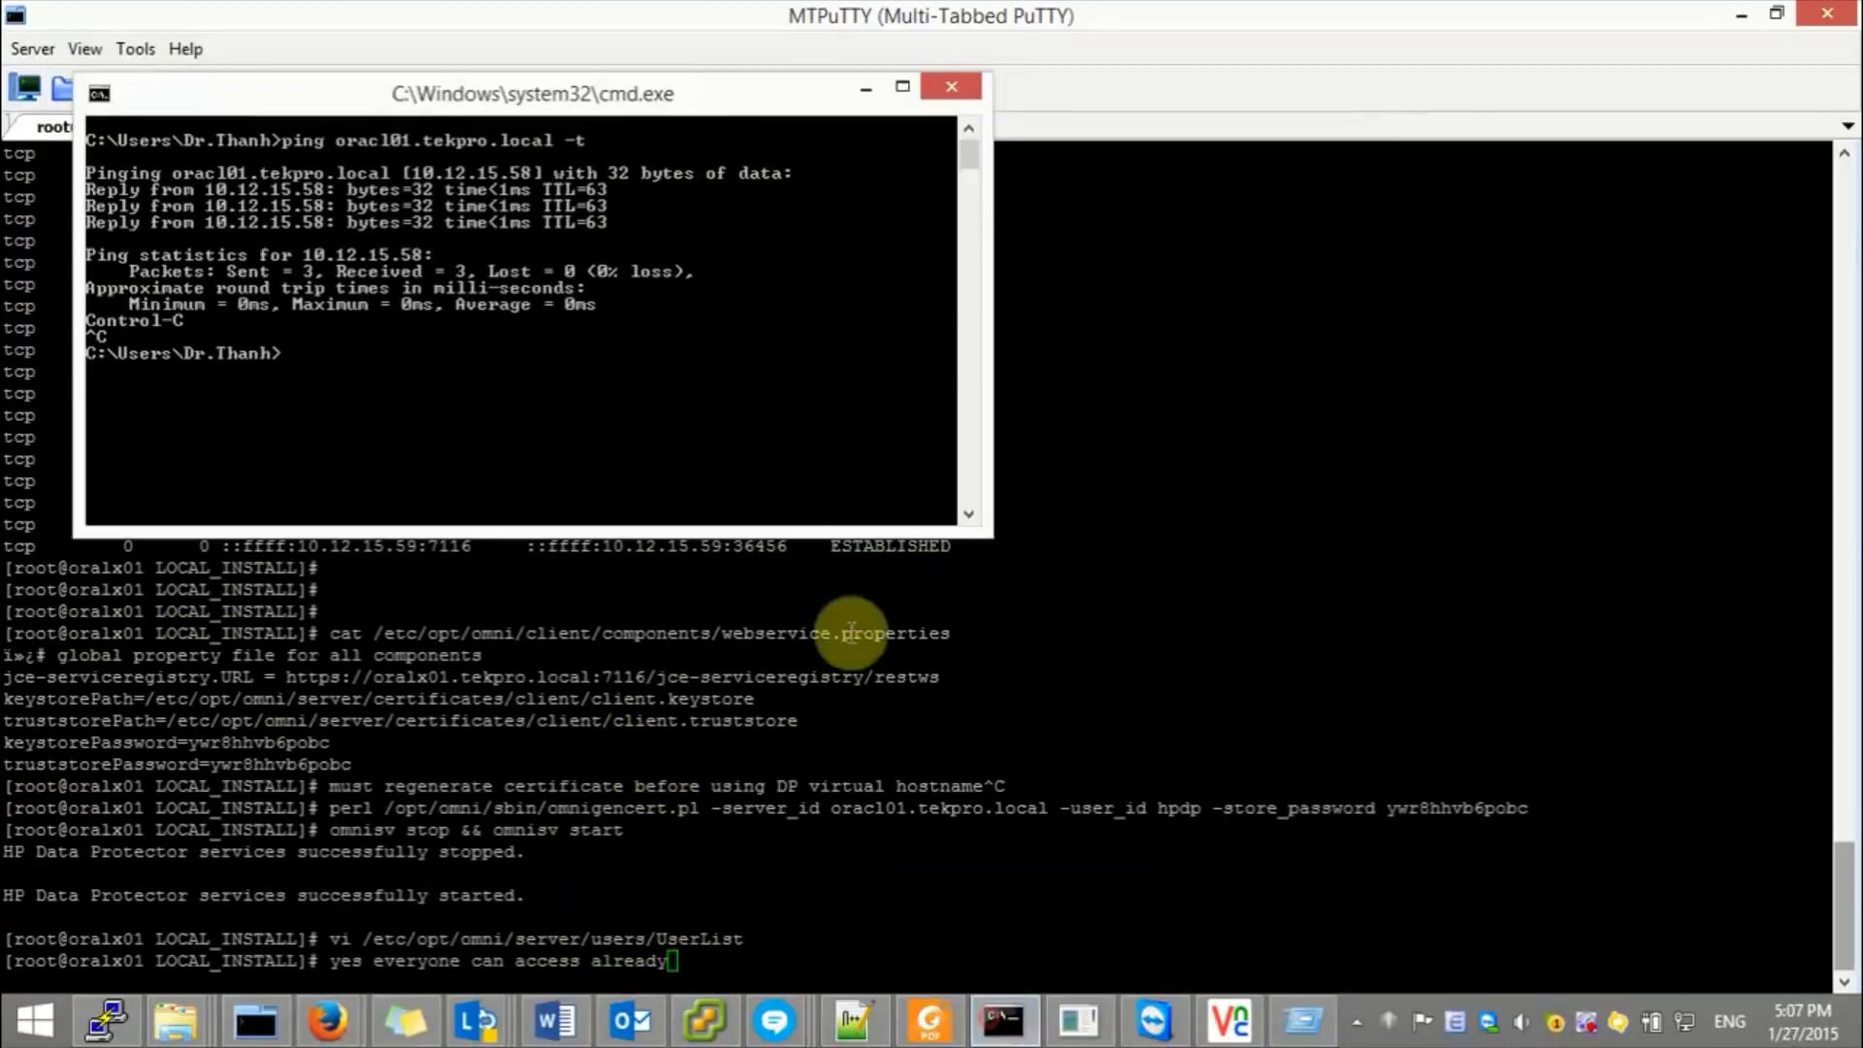
{"action": "left_click", "coordinate": [701, 441]}
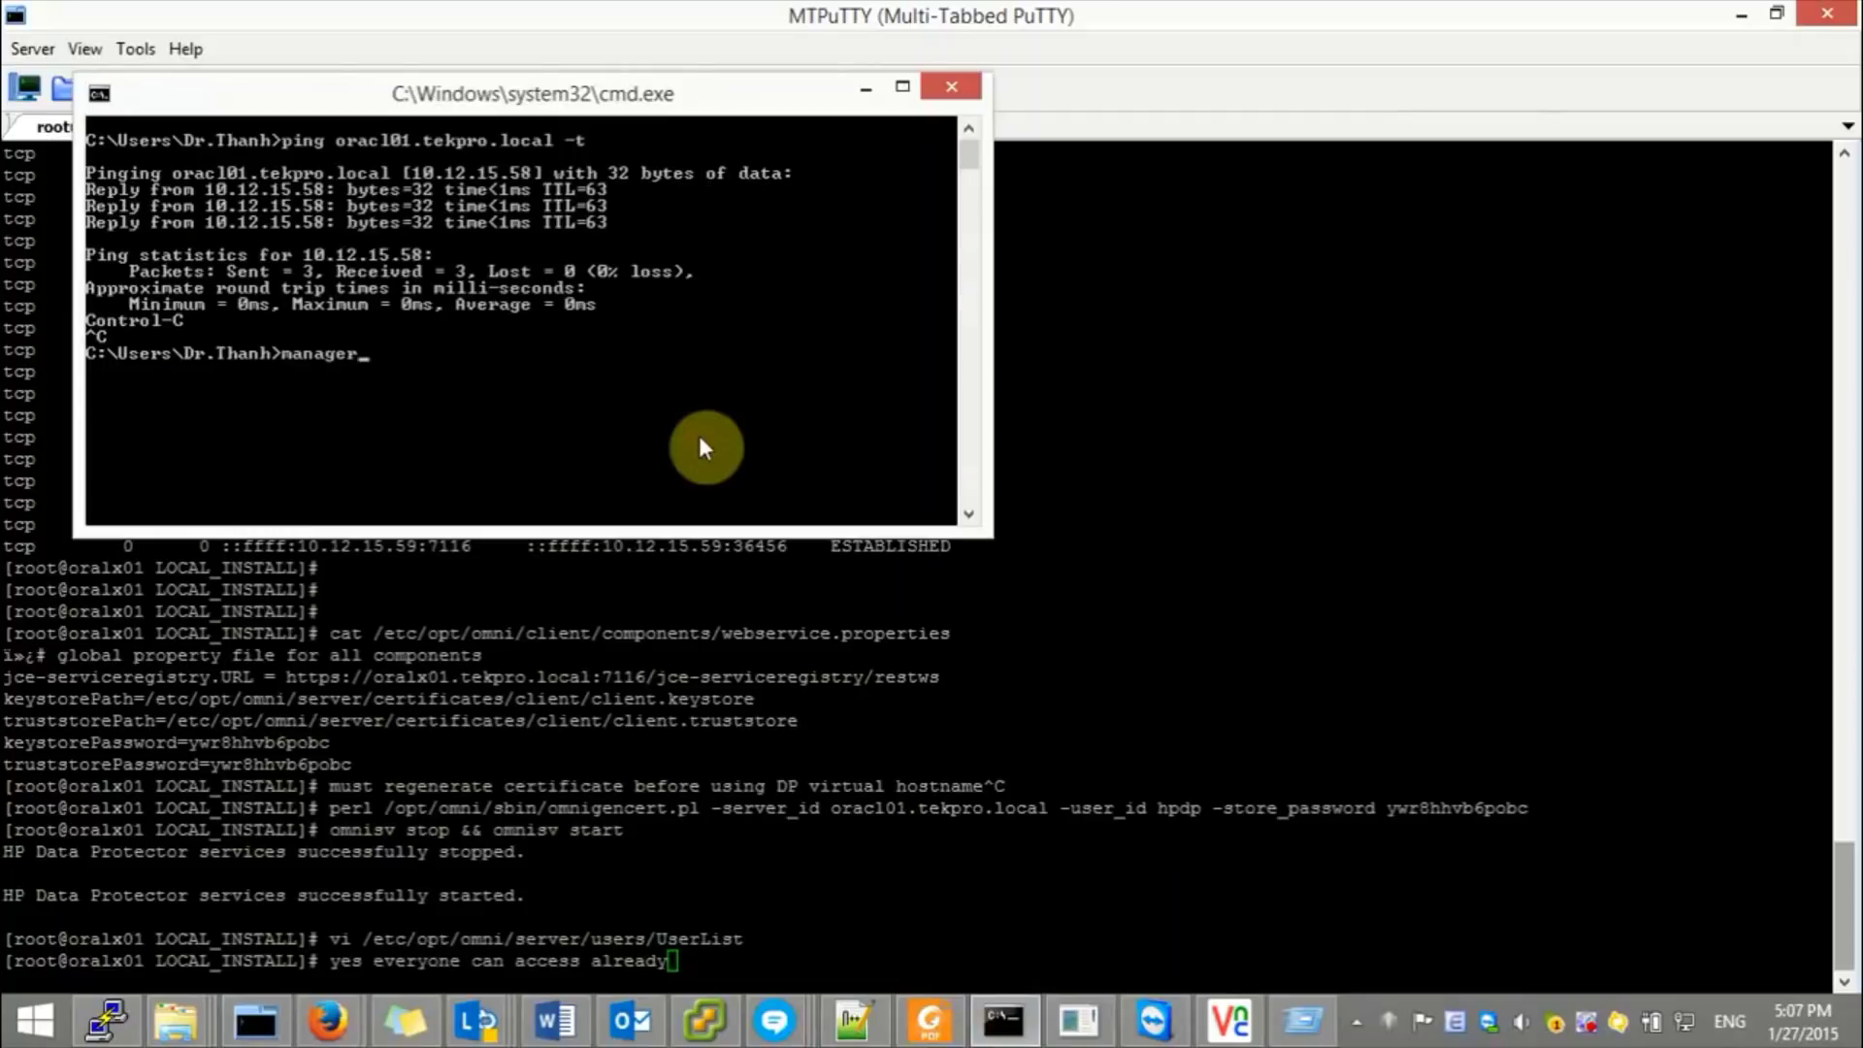
{"action": "type", "text": "manager"}
{"action": "key", "text": "Return"}
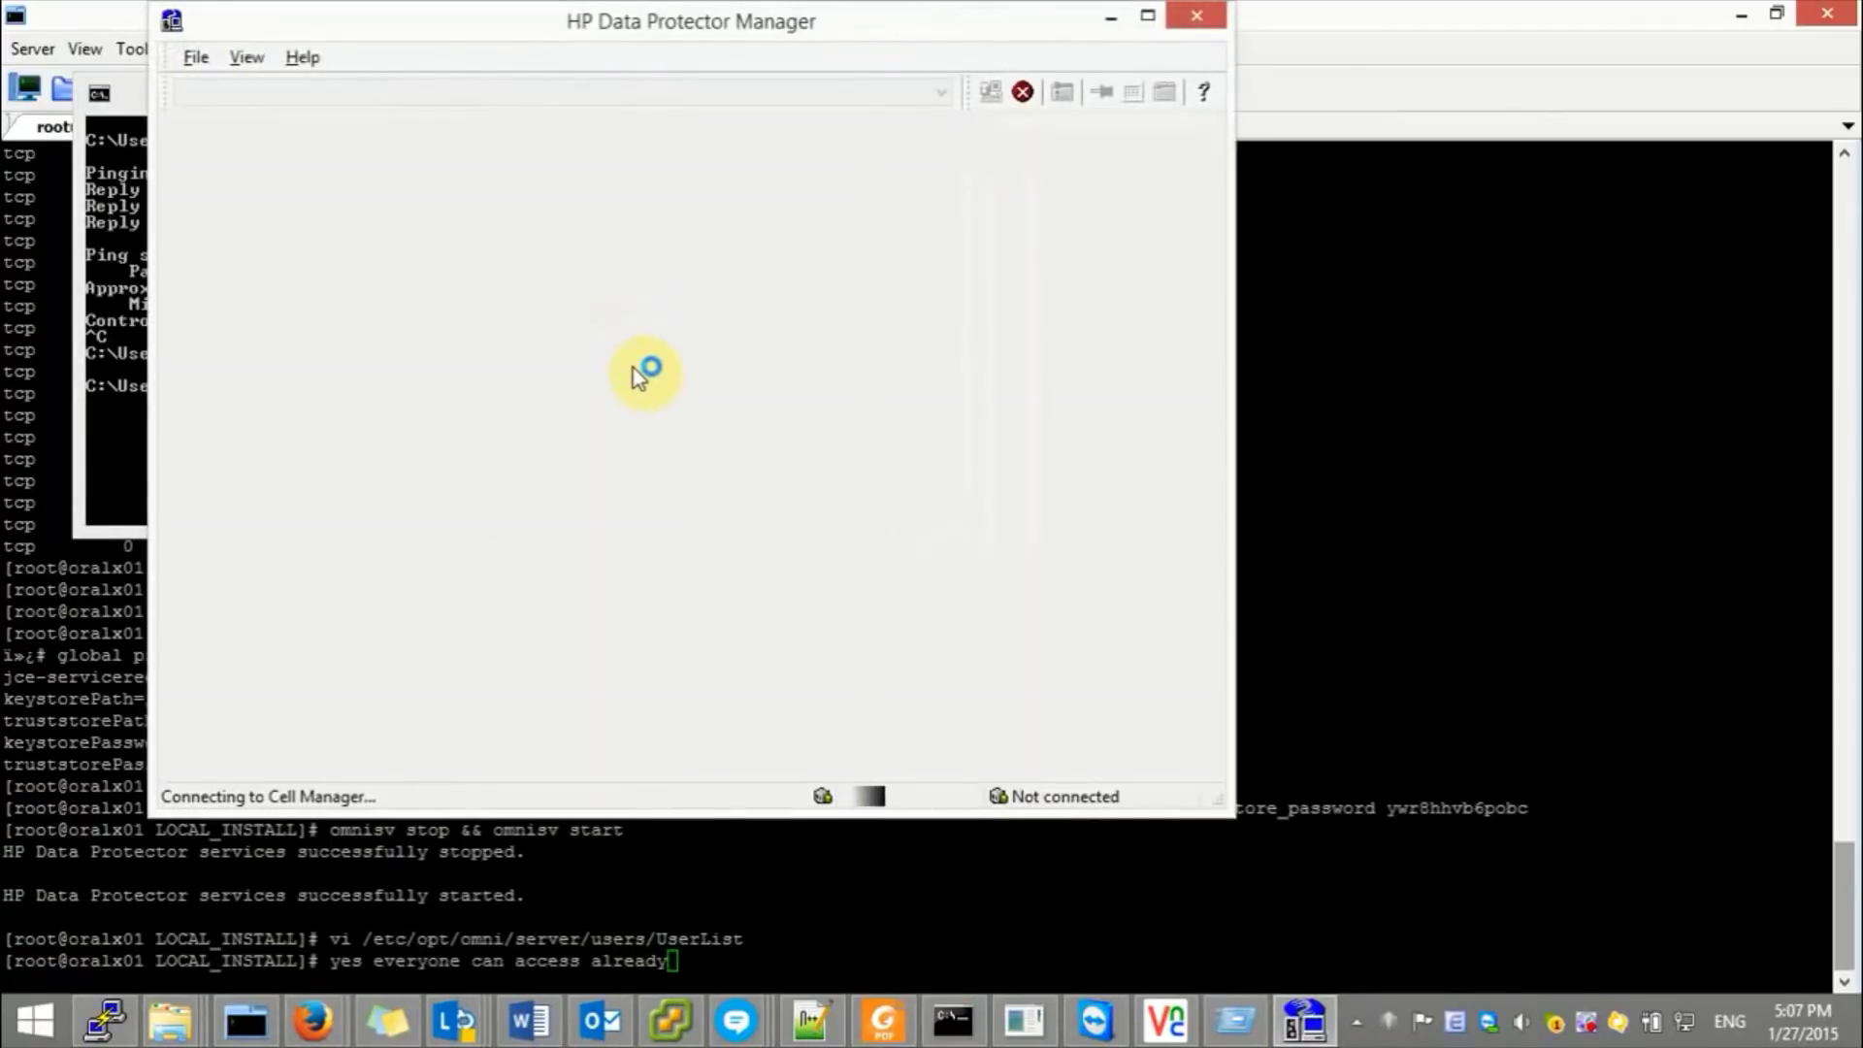
{"action": "left_click", "coordinate": [691, 502]}
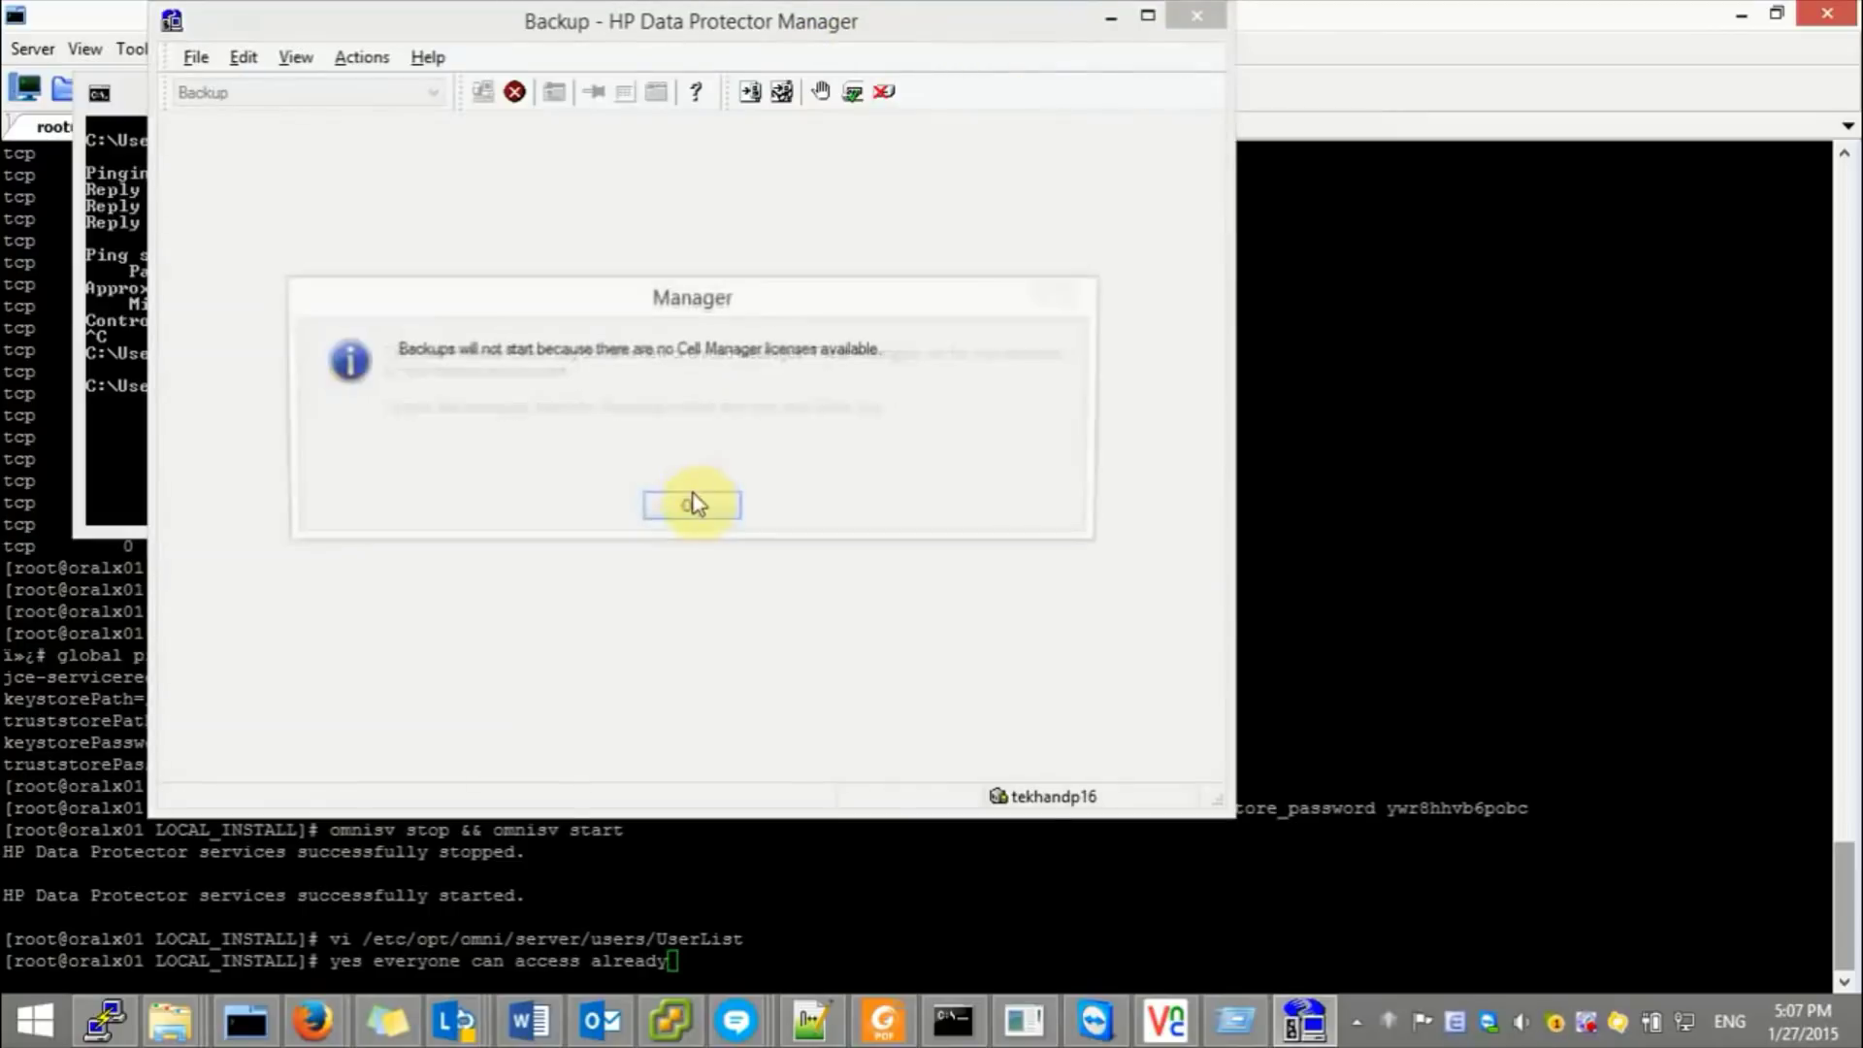
{"action": "left_click", "coordinate": [691, 503]}
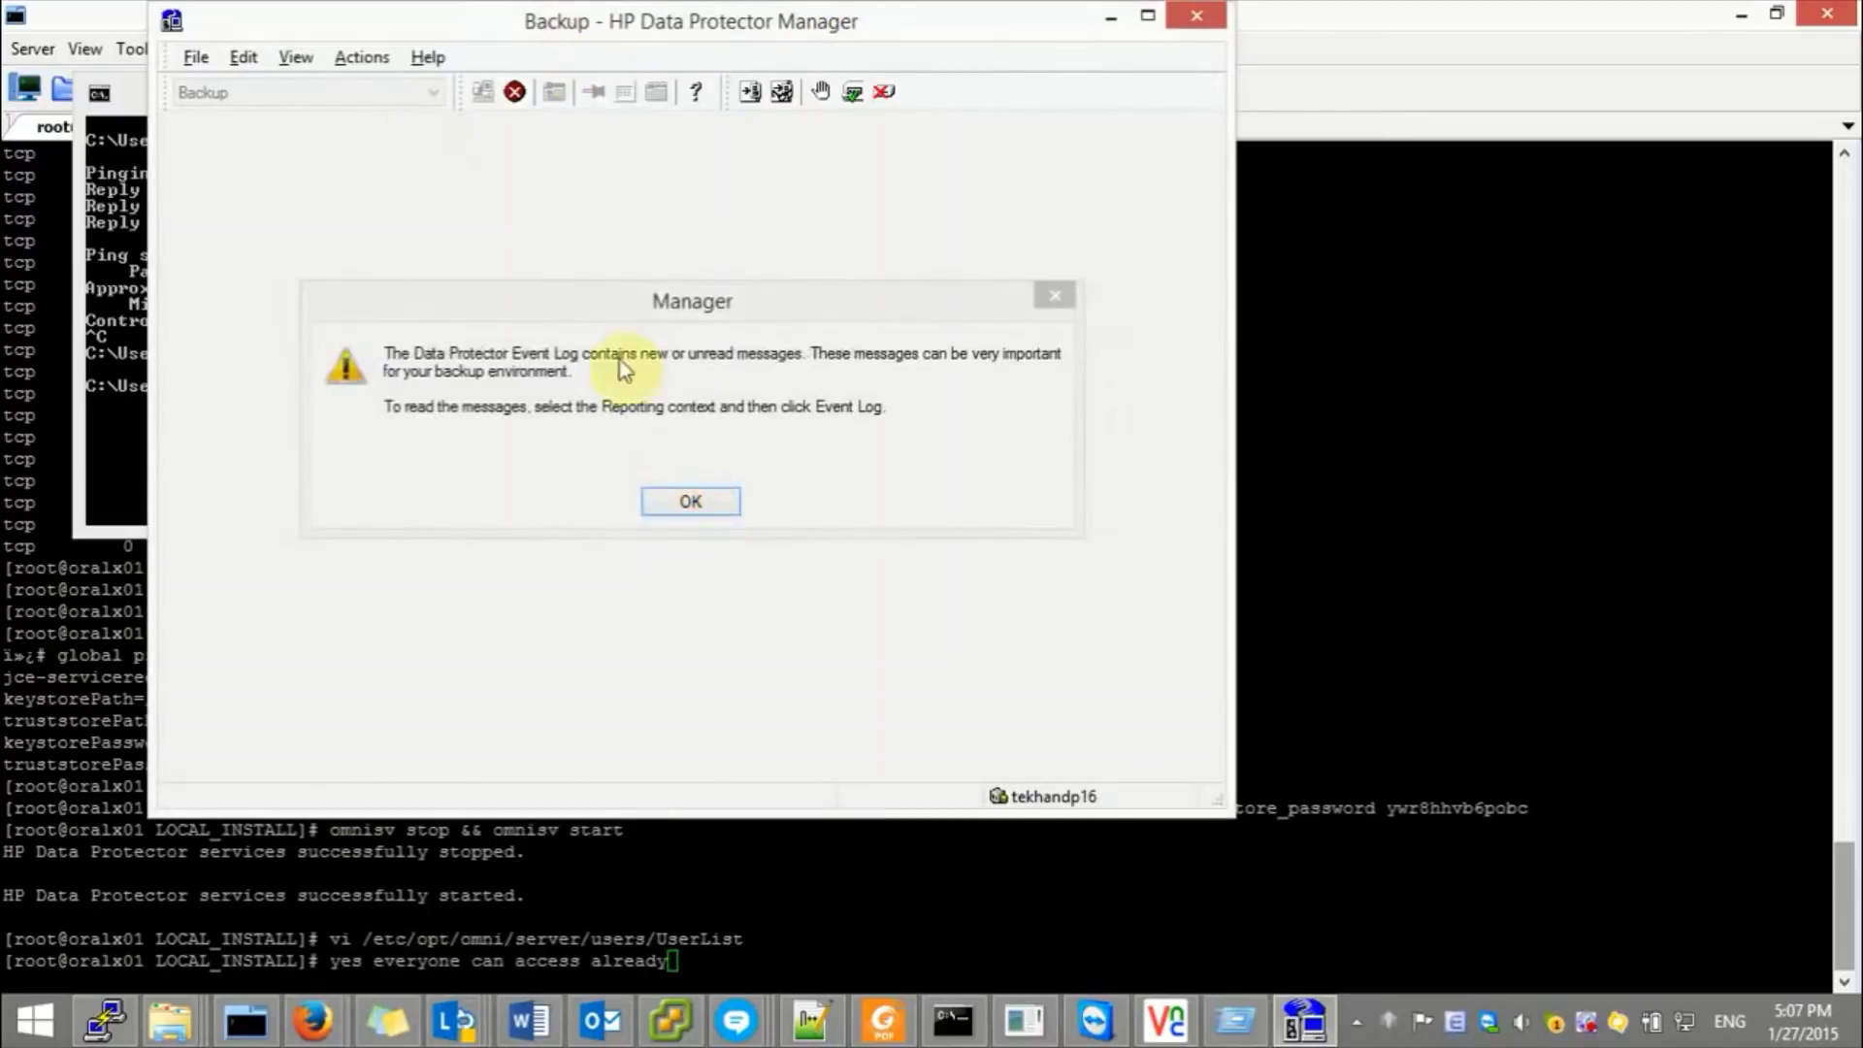
{"action": "left_click", "coordinate": [690, 501]}
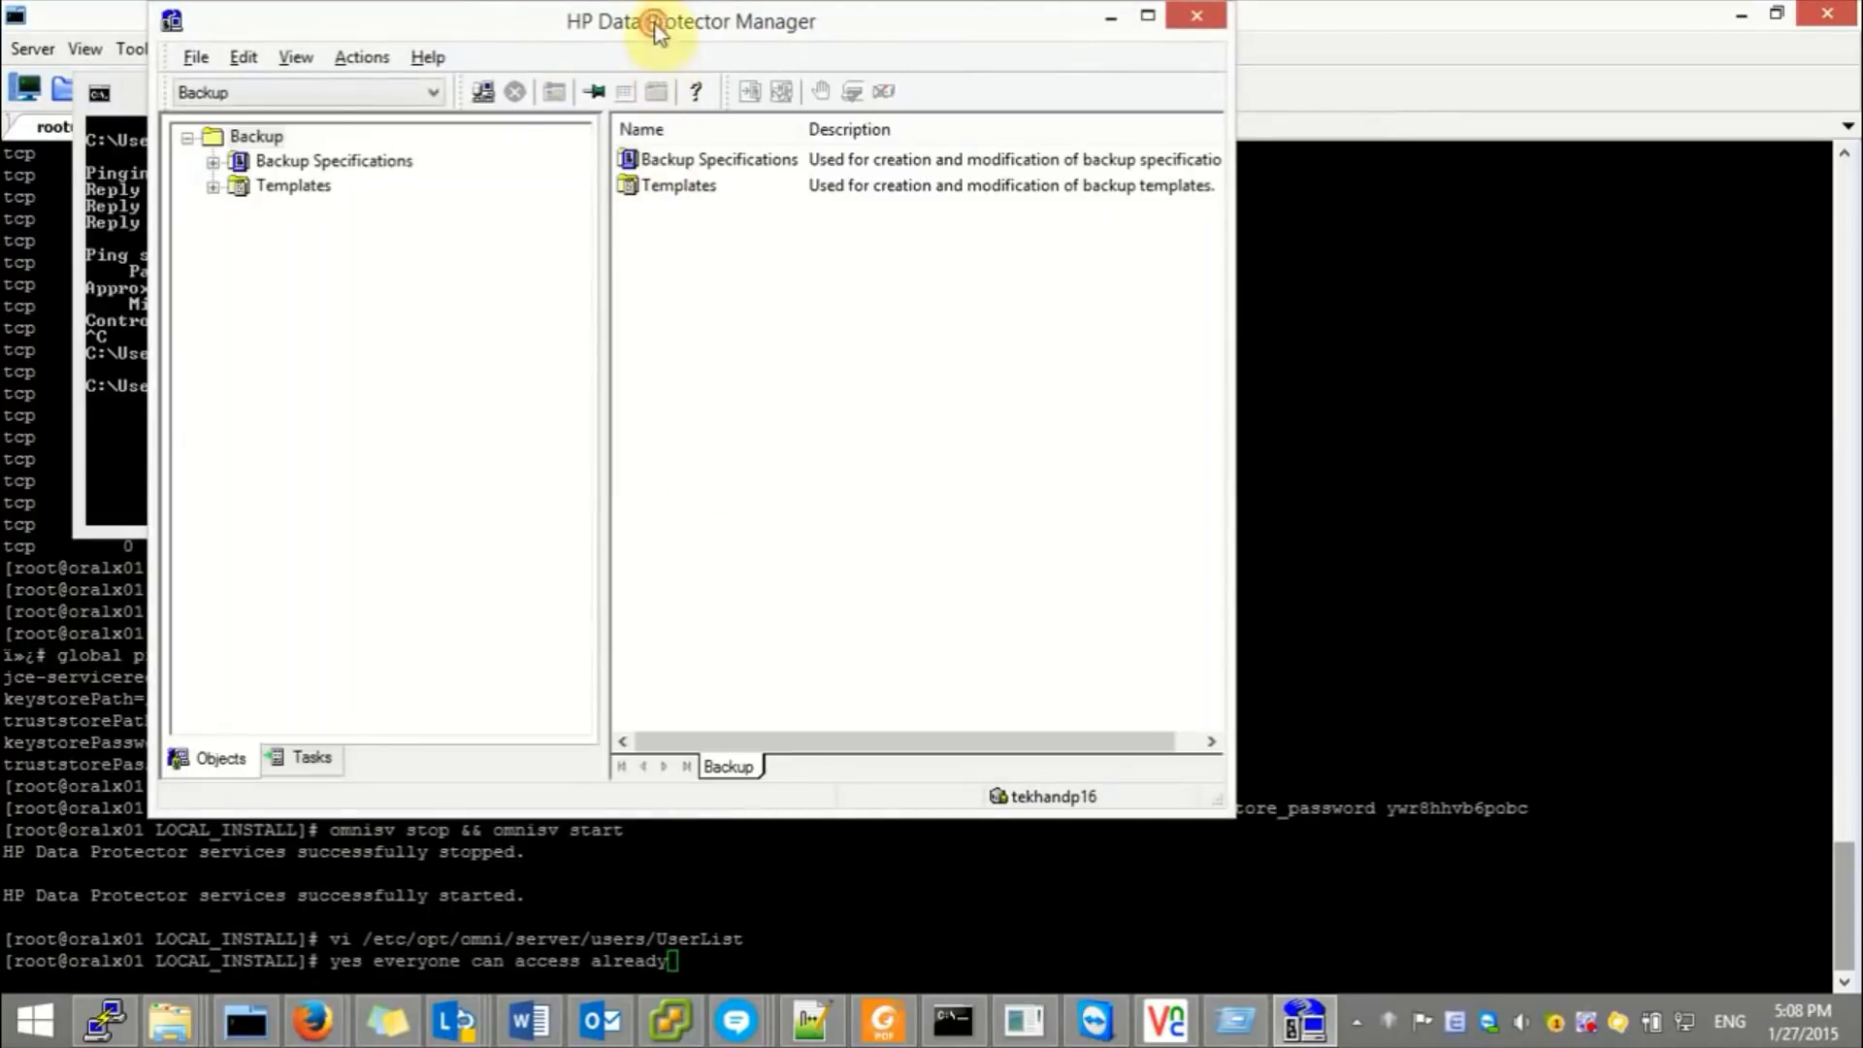
- Maximize the Data Protector Manager window, check the product version information, and close it
{"action": "double_click", "coordinate": [655, 22]}
{"action": "left_click", "coordinate": [271, 45]}
{"action": "left_click", "coordinate": [351, 316]}
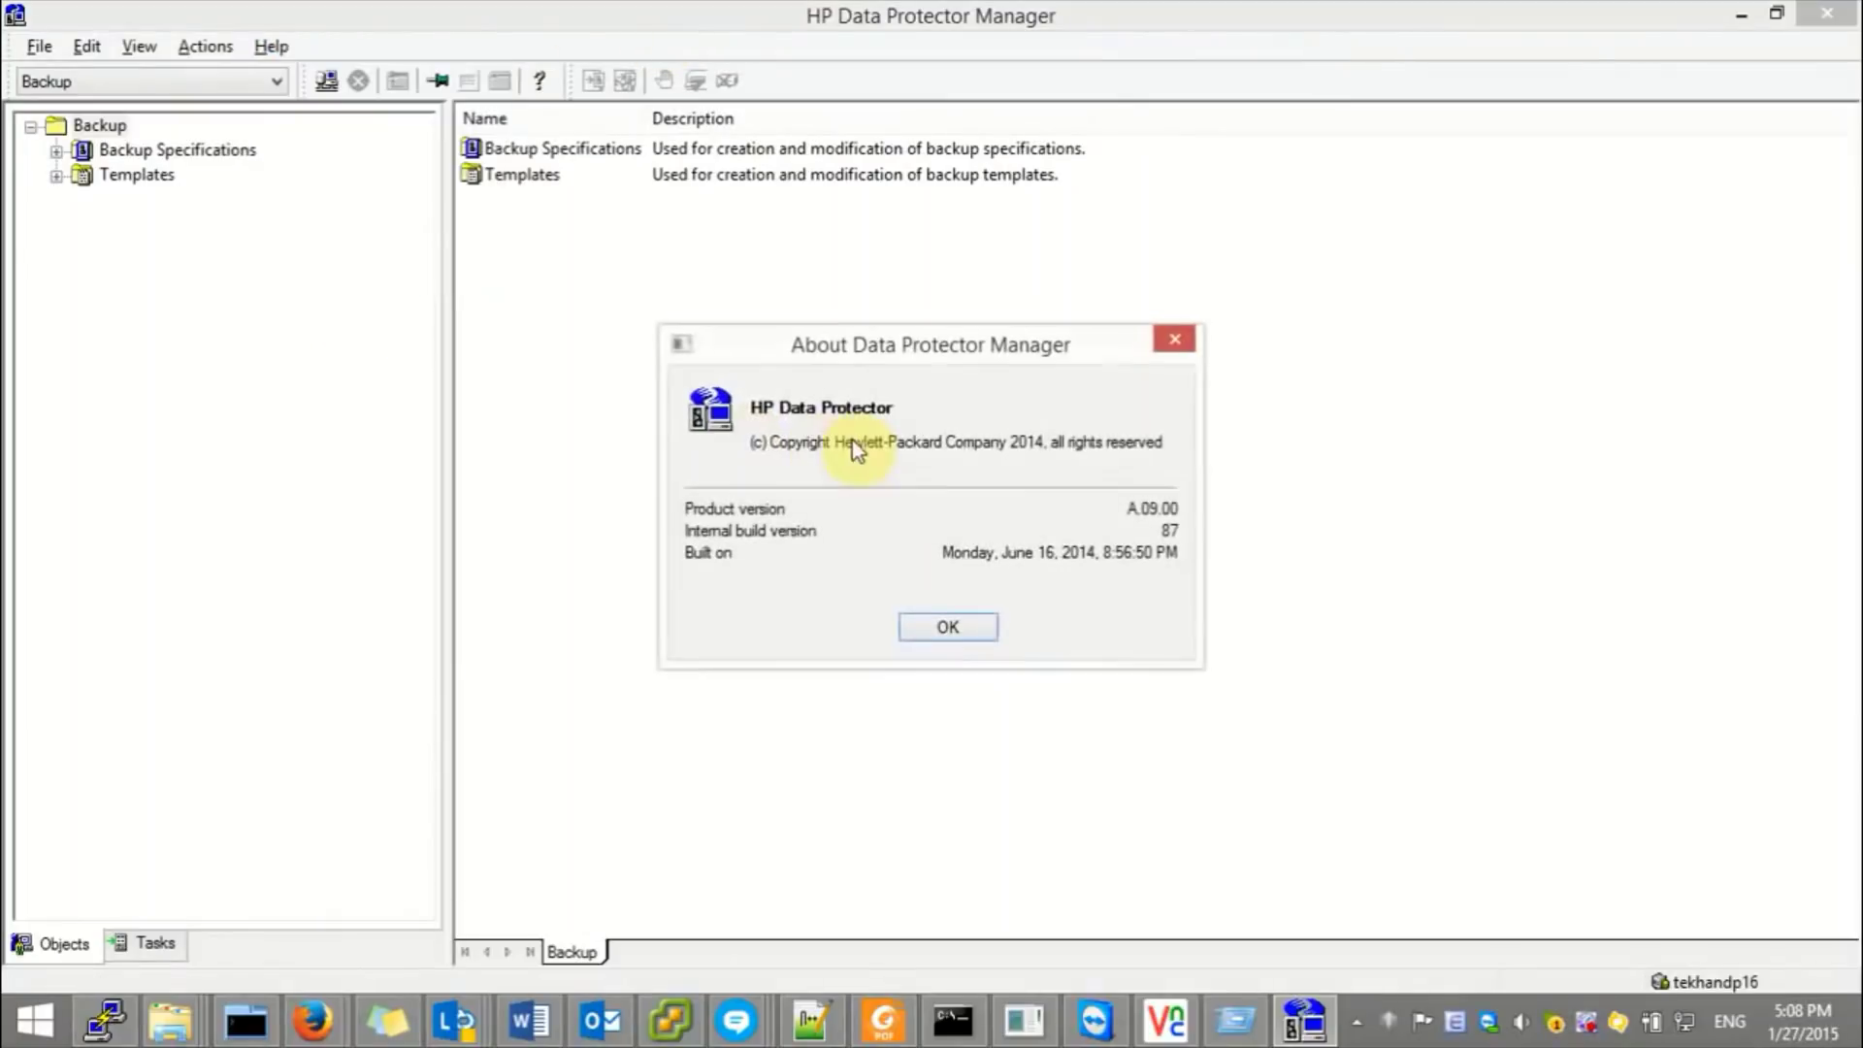
{"action": "left_click", "coordinate": [975, 628]}
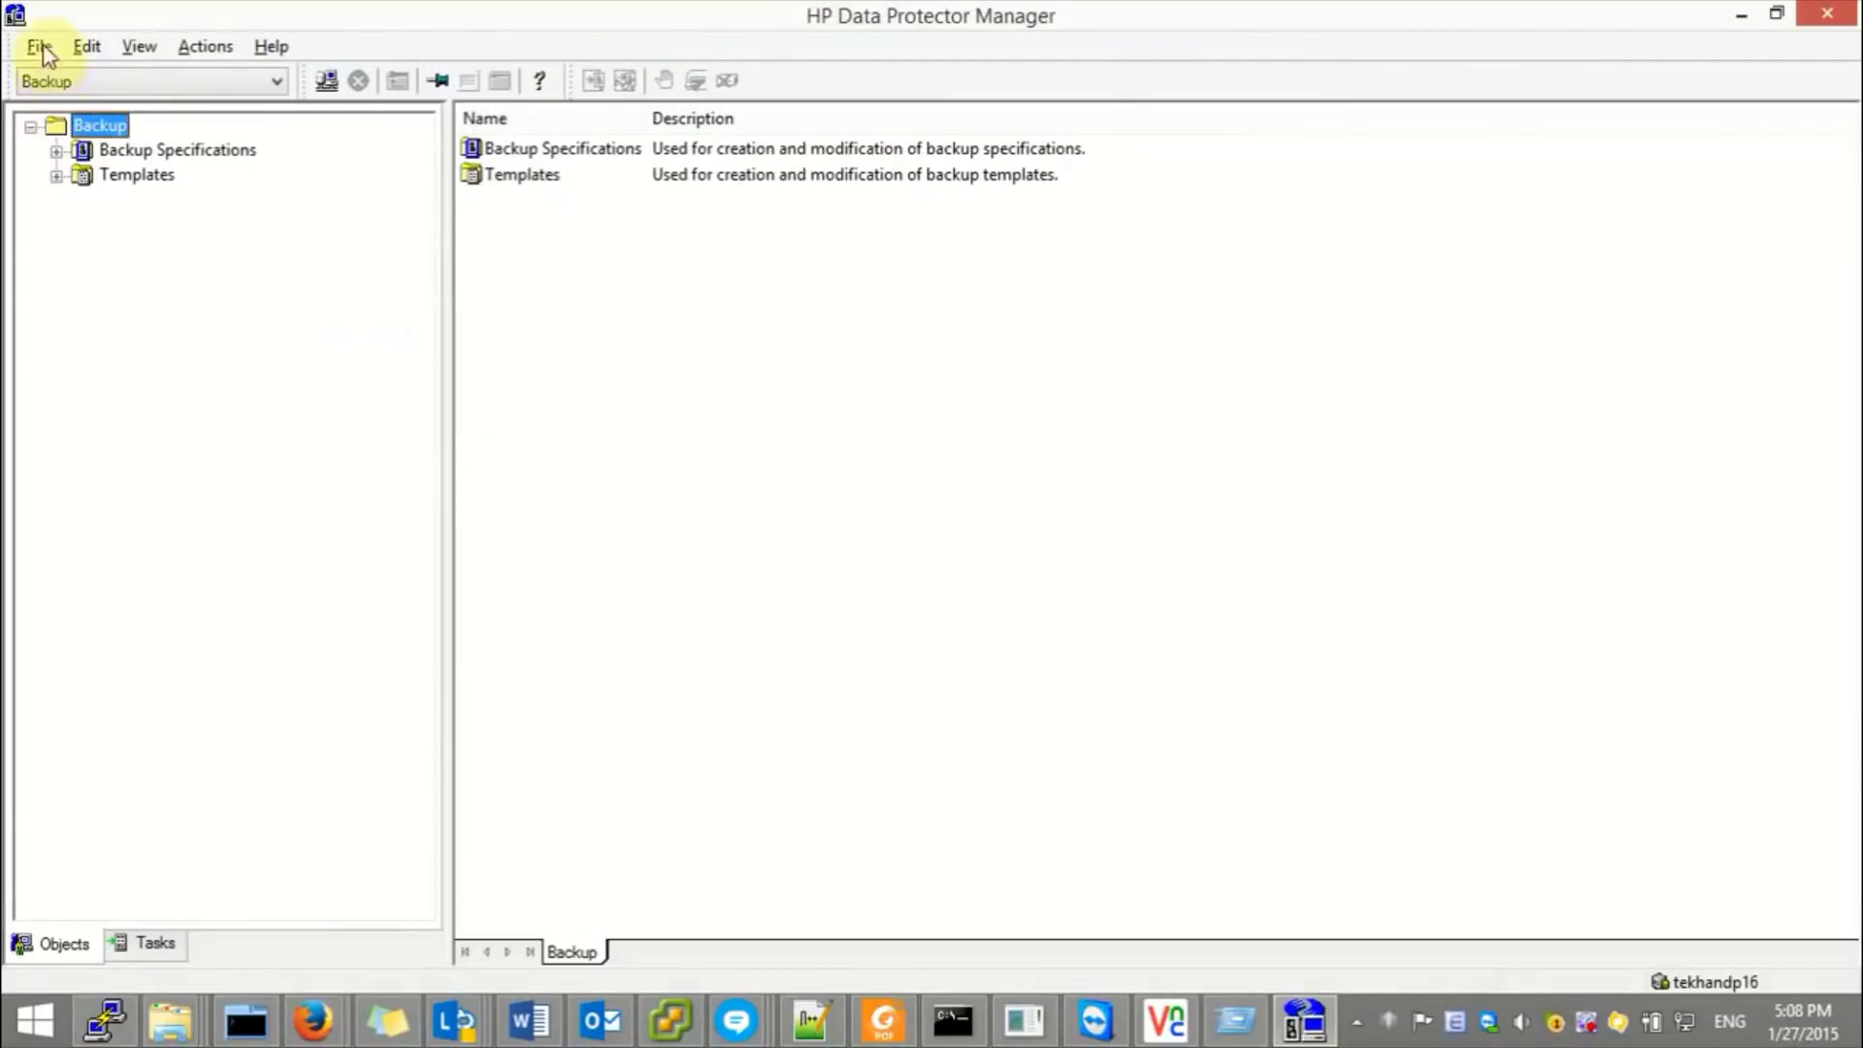
- Connect the Data Protector GUI to the Cell Manager oracl01.tekpro.local
{"action": "left_click", "coordinate": [39, 46]}
{"action": "left_click", "coordinate": [71, 77]}
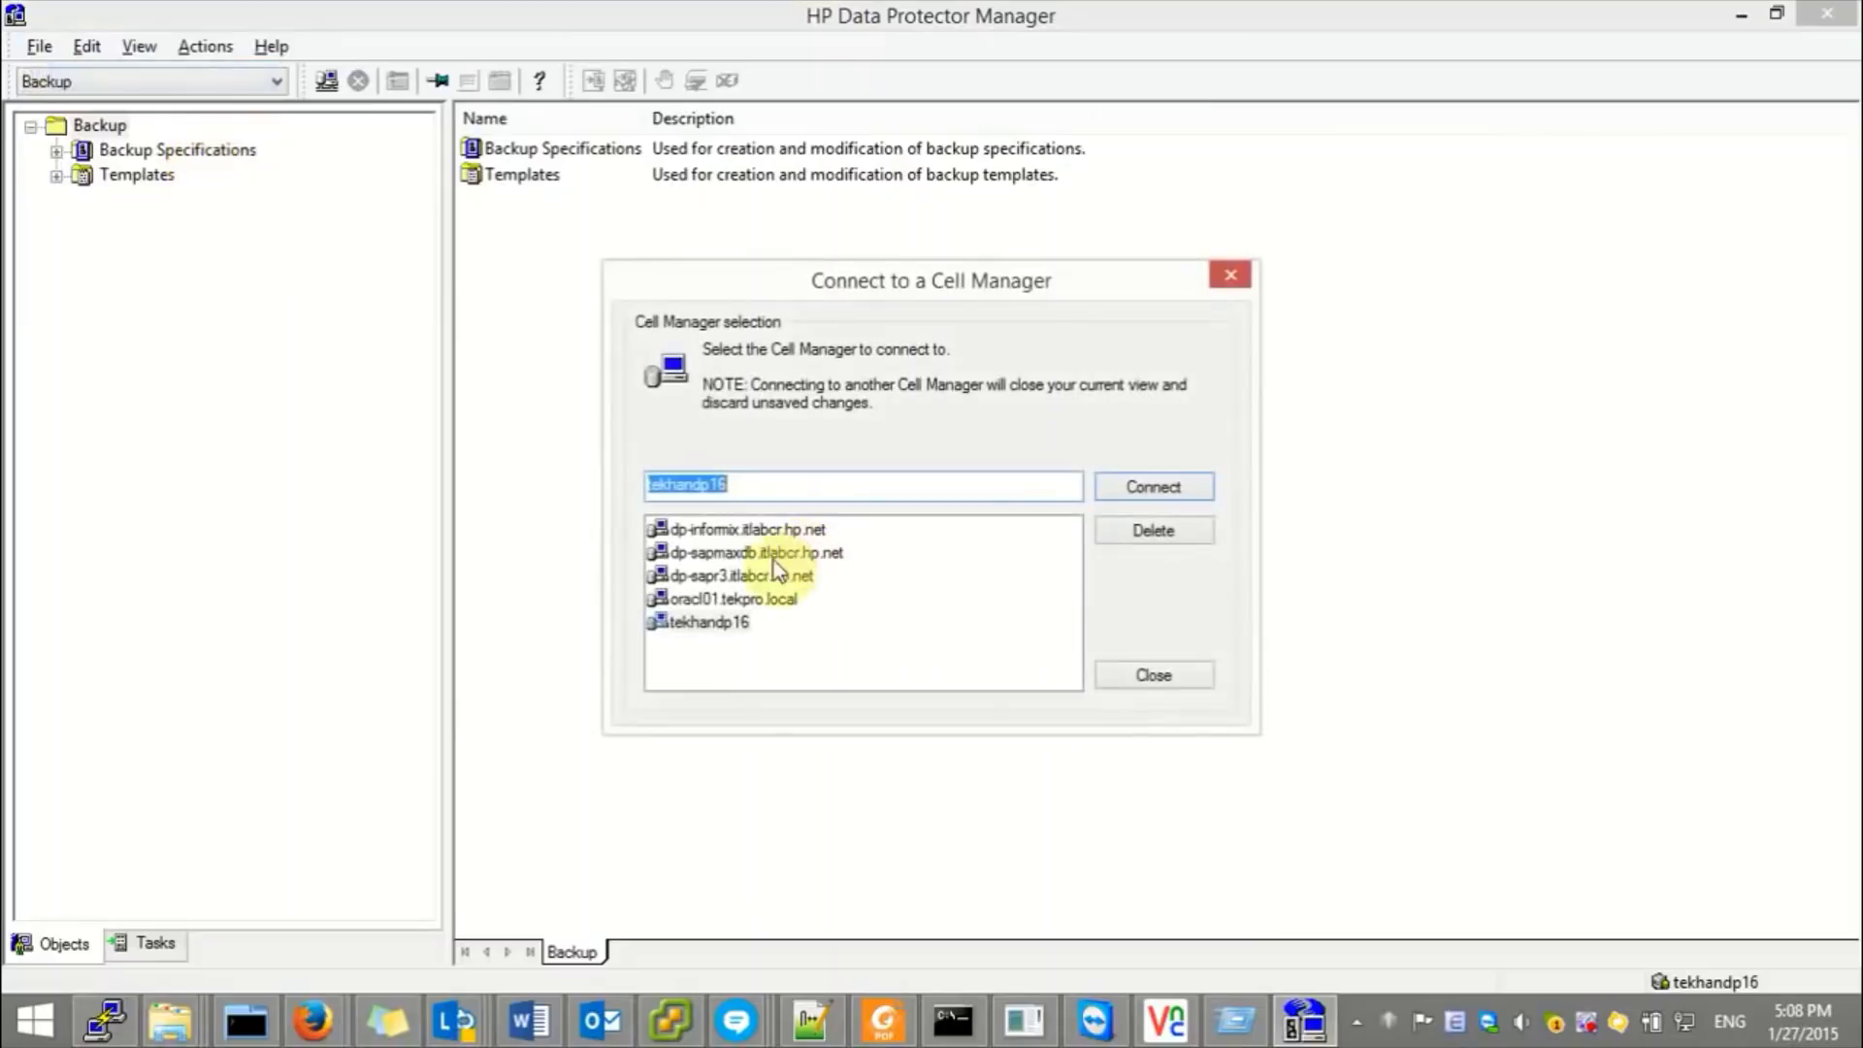
{"action": "left_click", "coordinate": [730, 596]}
{"action": "left_click_drag", "start_coordinate": [803, 485], "coordinate": [640, 497]}
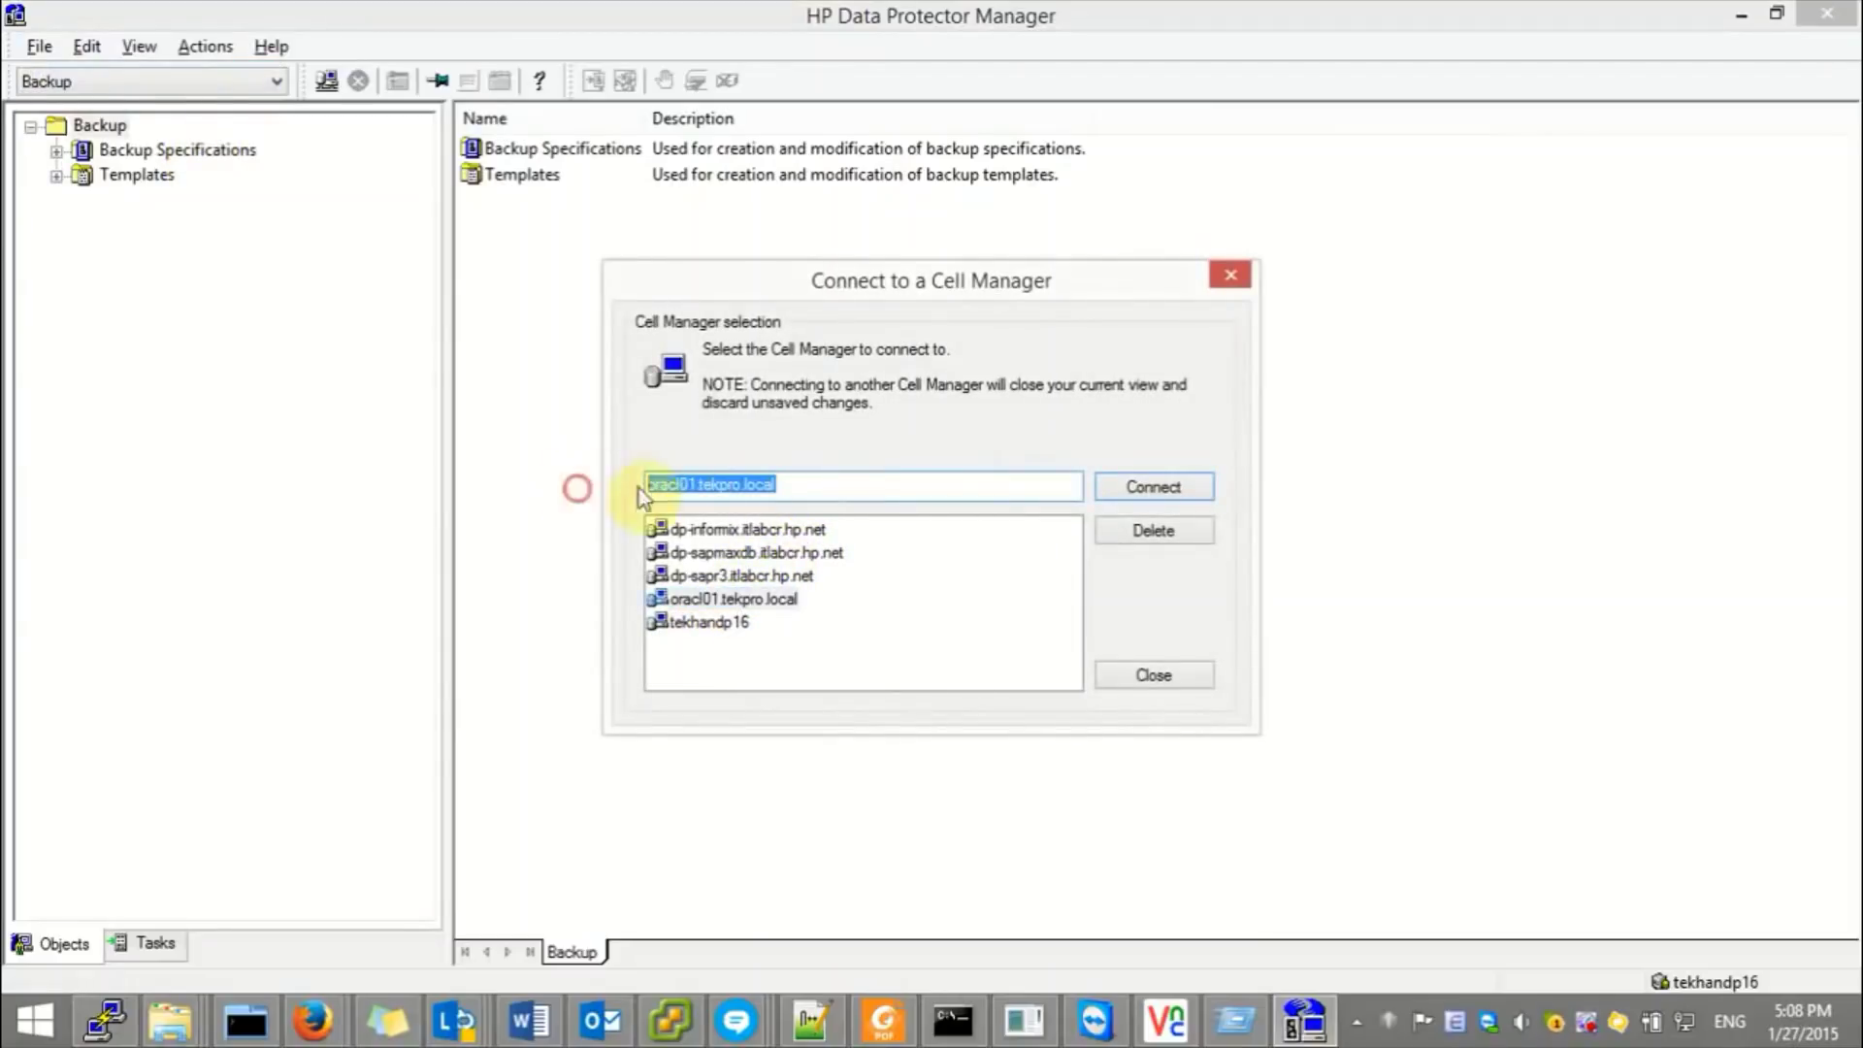
{"action": "left_click", "coordinate": [1135, 486]}
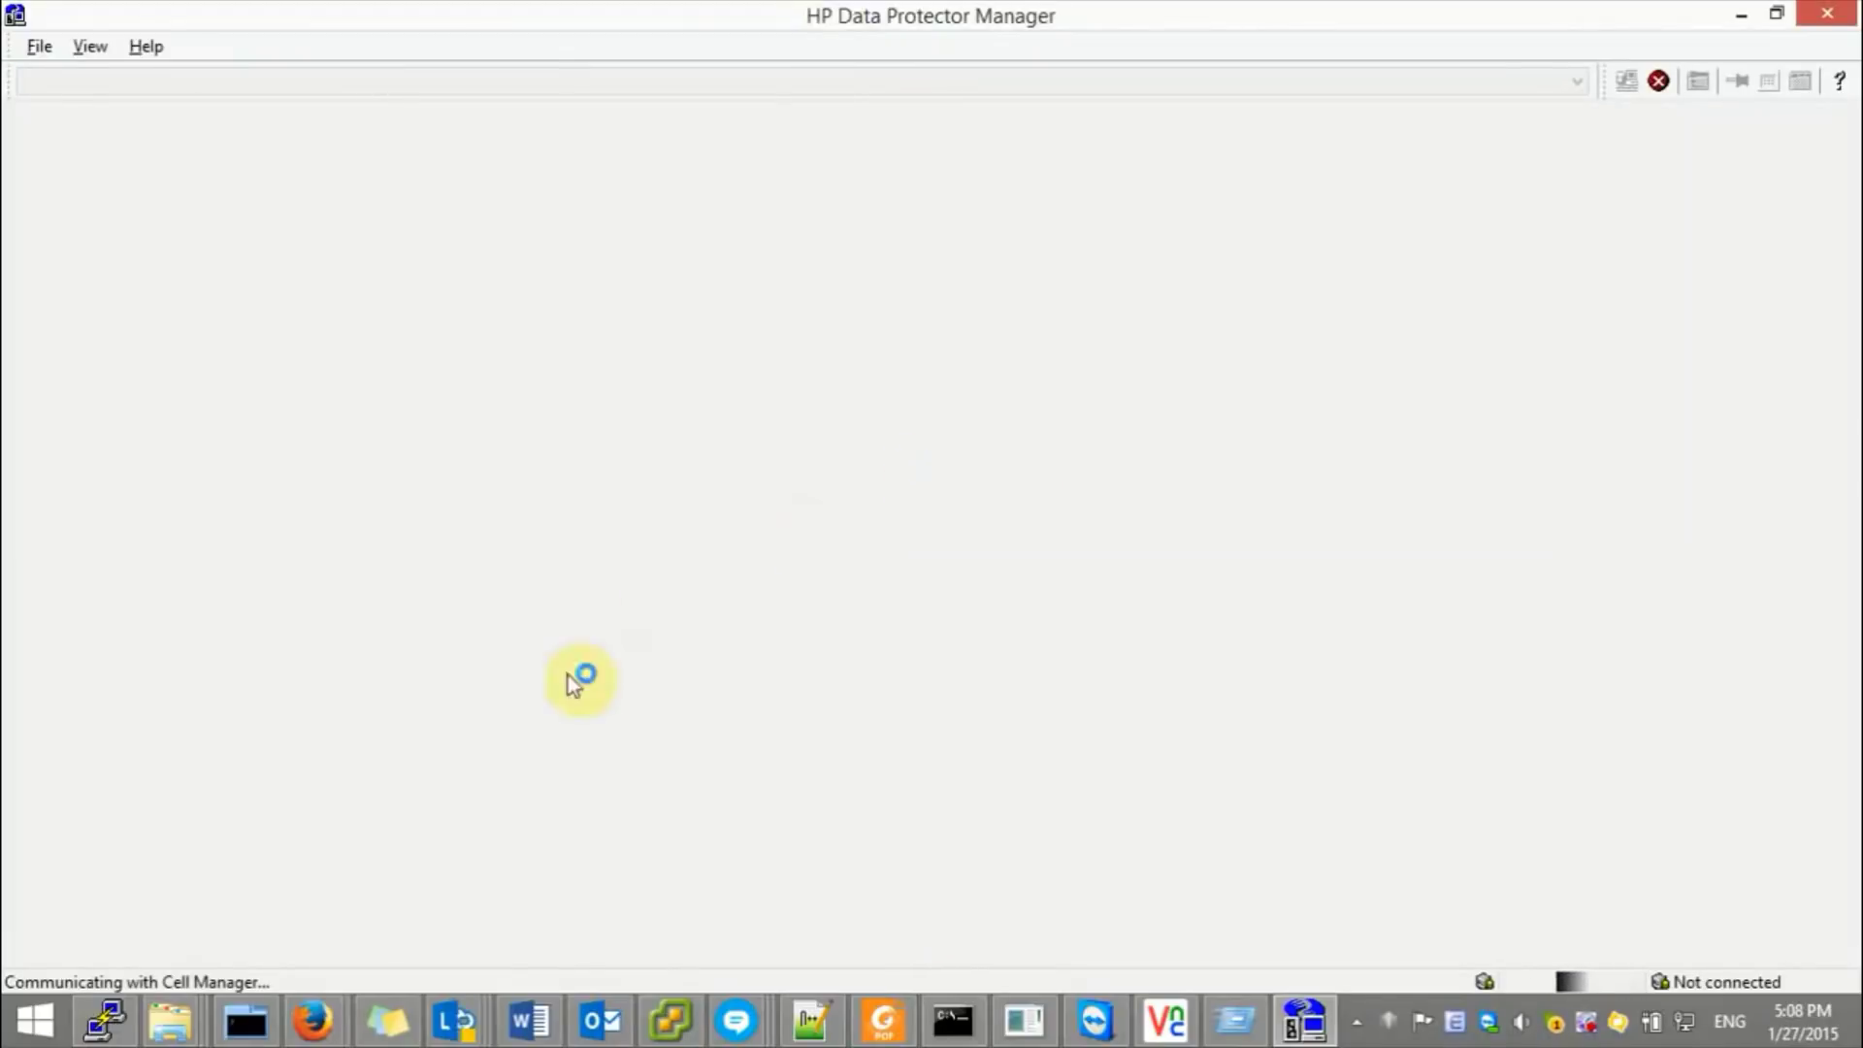
- Switch to the oralx01 session in MTPuTTY, discard the pending remark, and run omnisv status and omnidb -session to check services and sessions
{"action": "left_click", "coordinate": [245, 1018]}
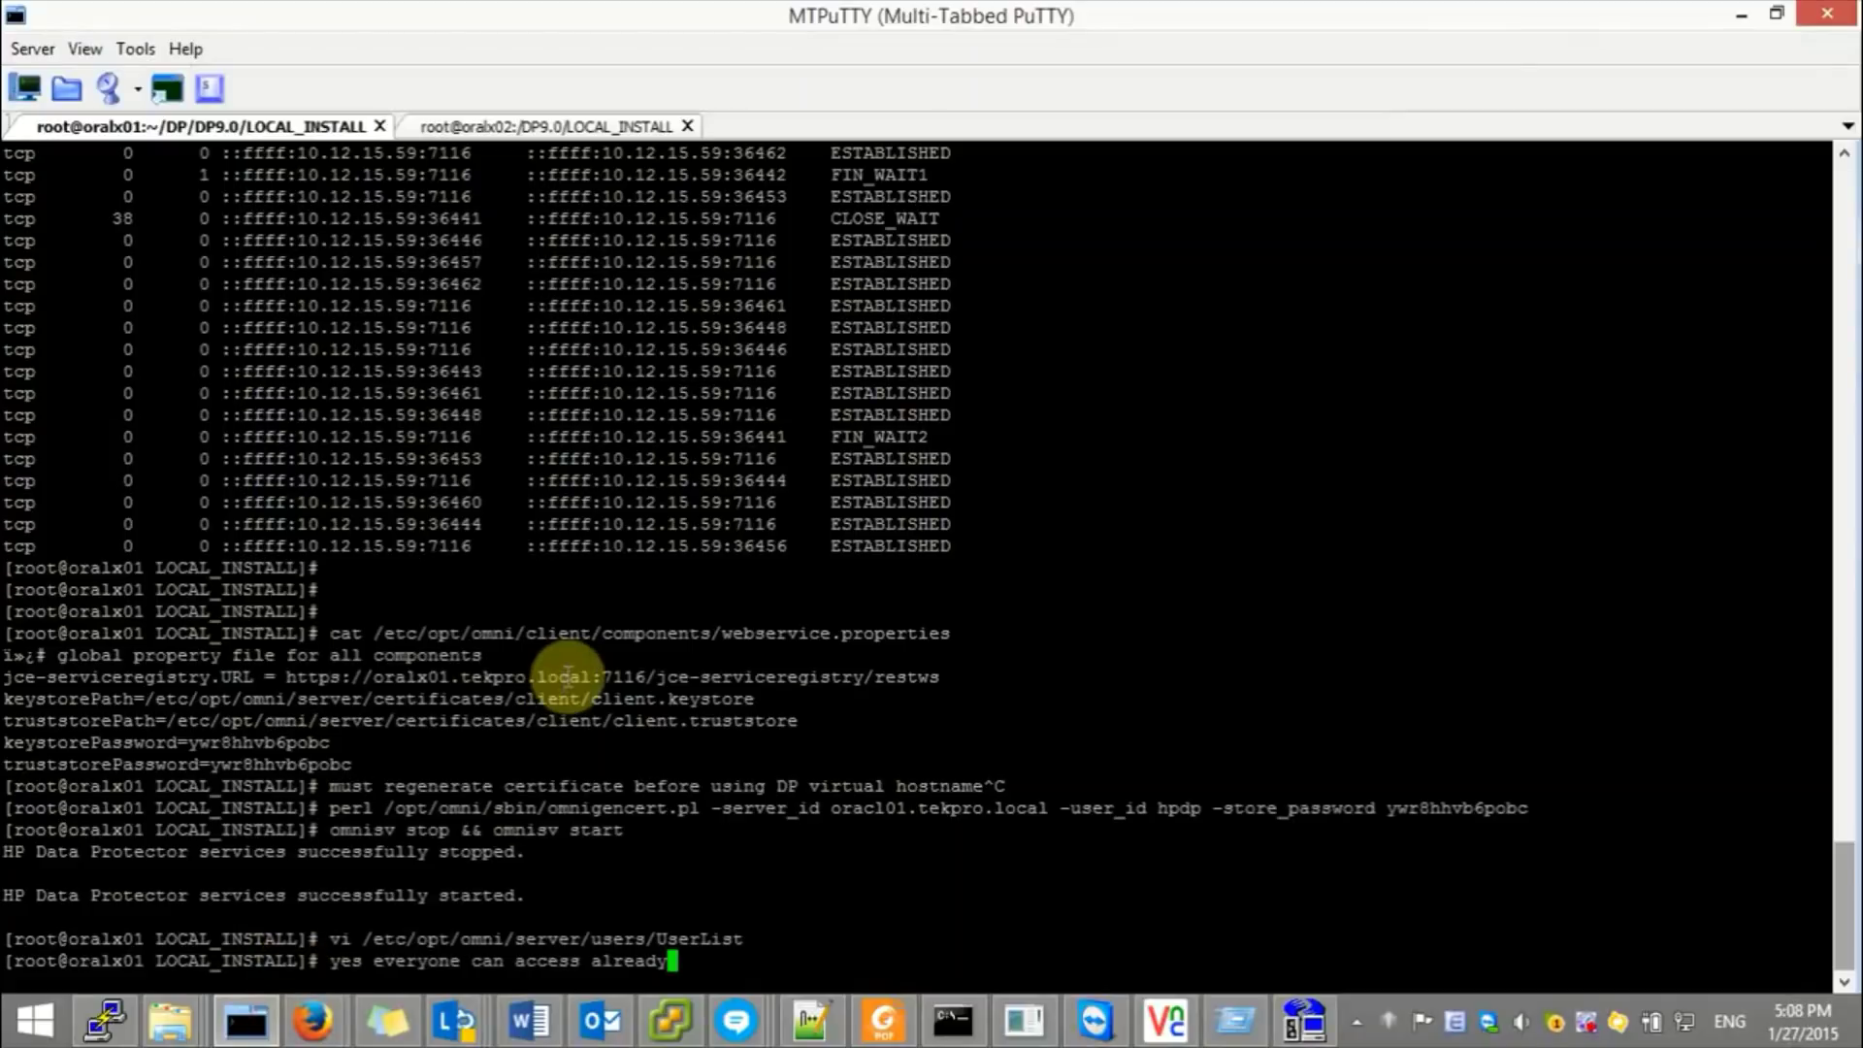
{"action": "key", "text": "ctrl+c"}
{"action": "type", "text": "omnisv status"}
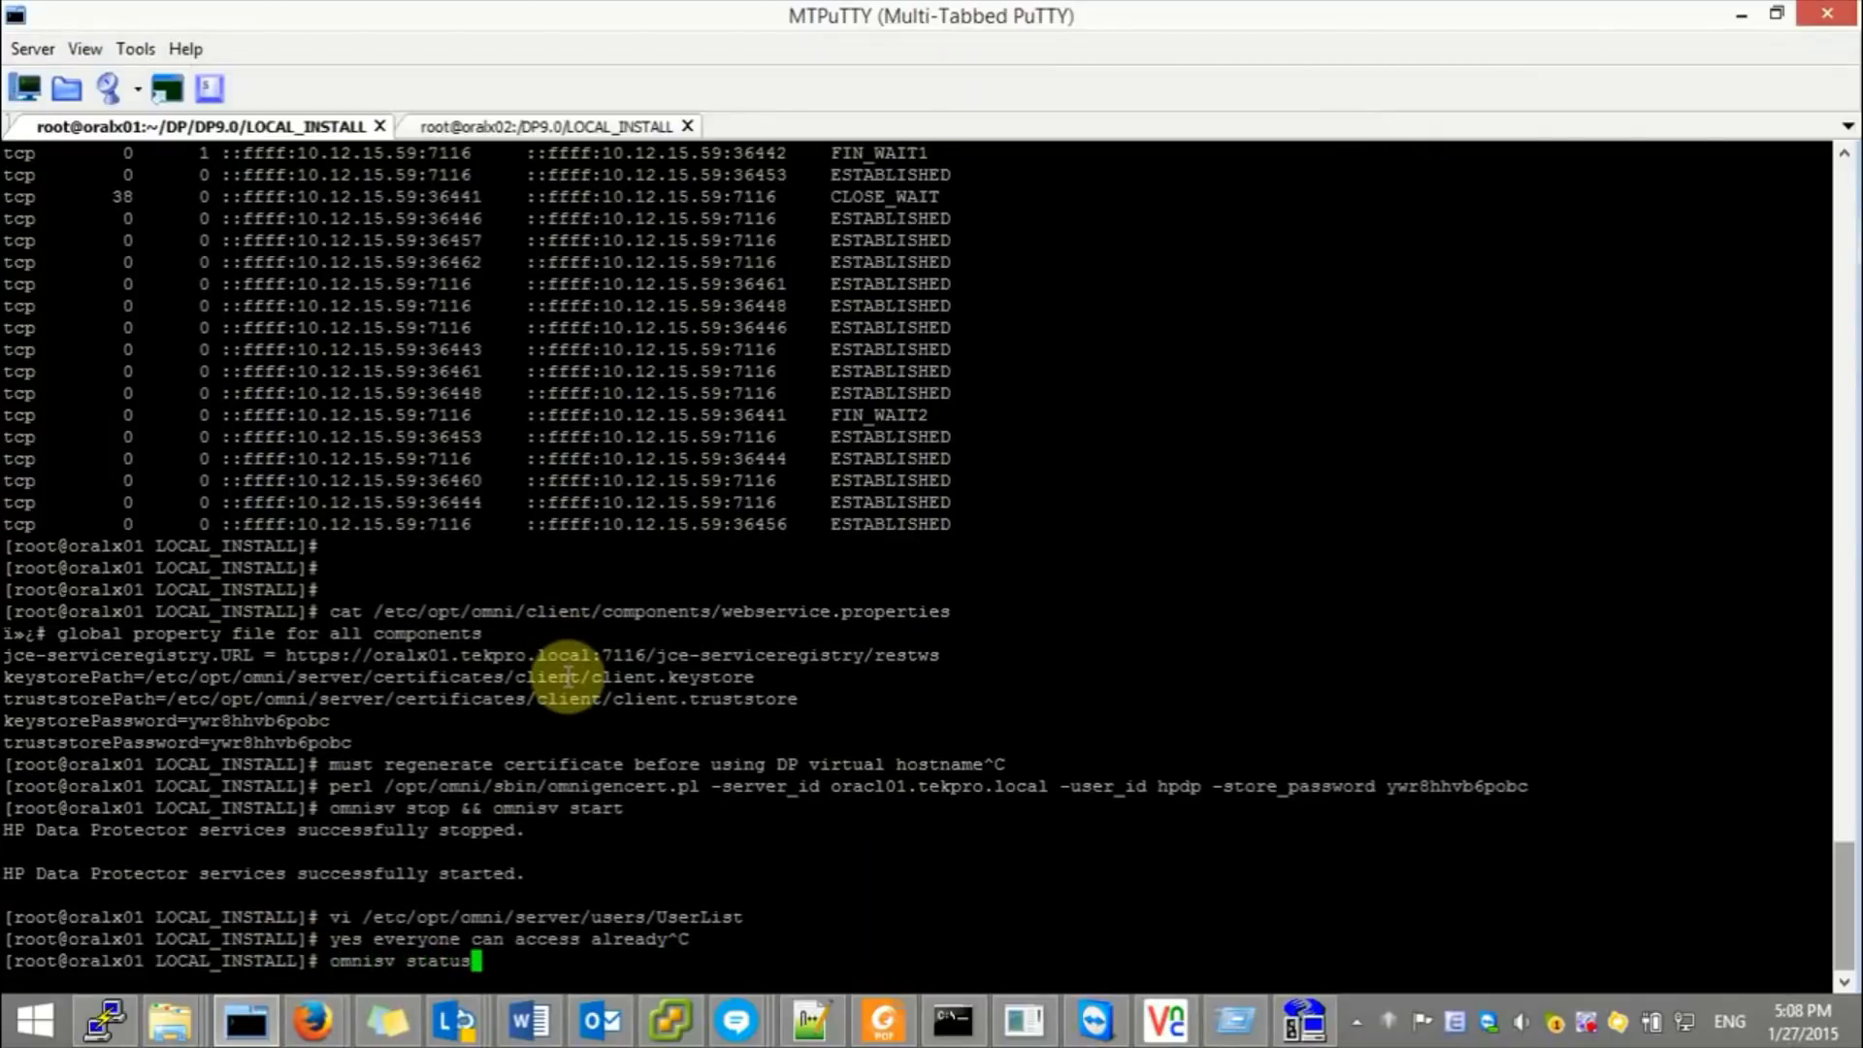
{"action": "key", "text": "Return"}
{"action": "type", "text": "omnid"}
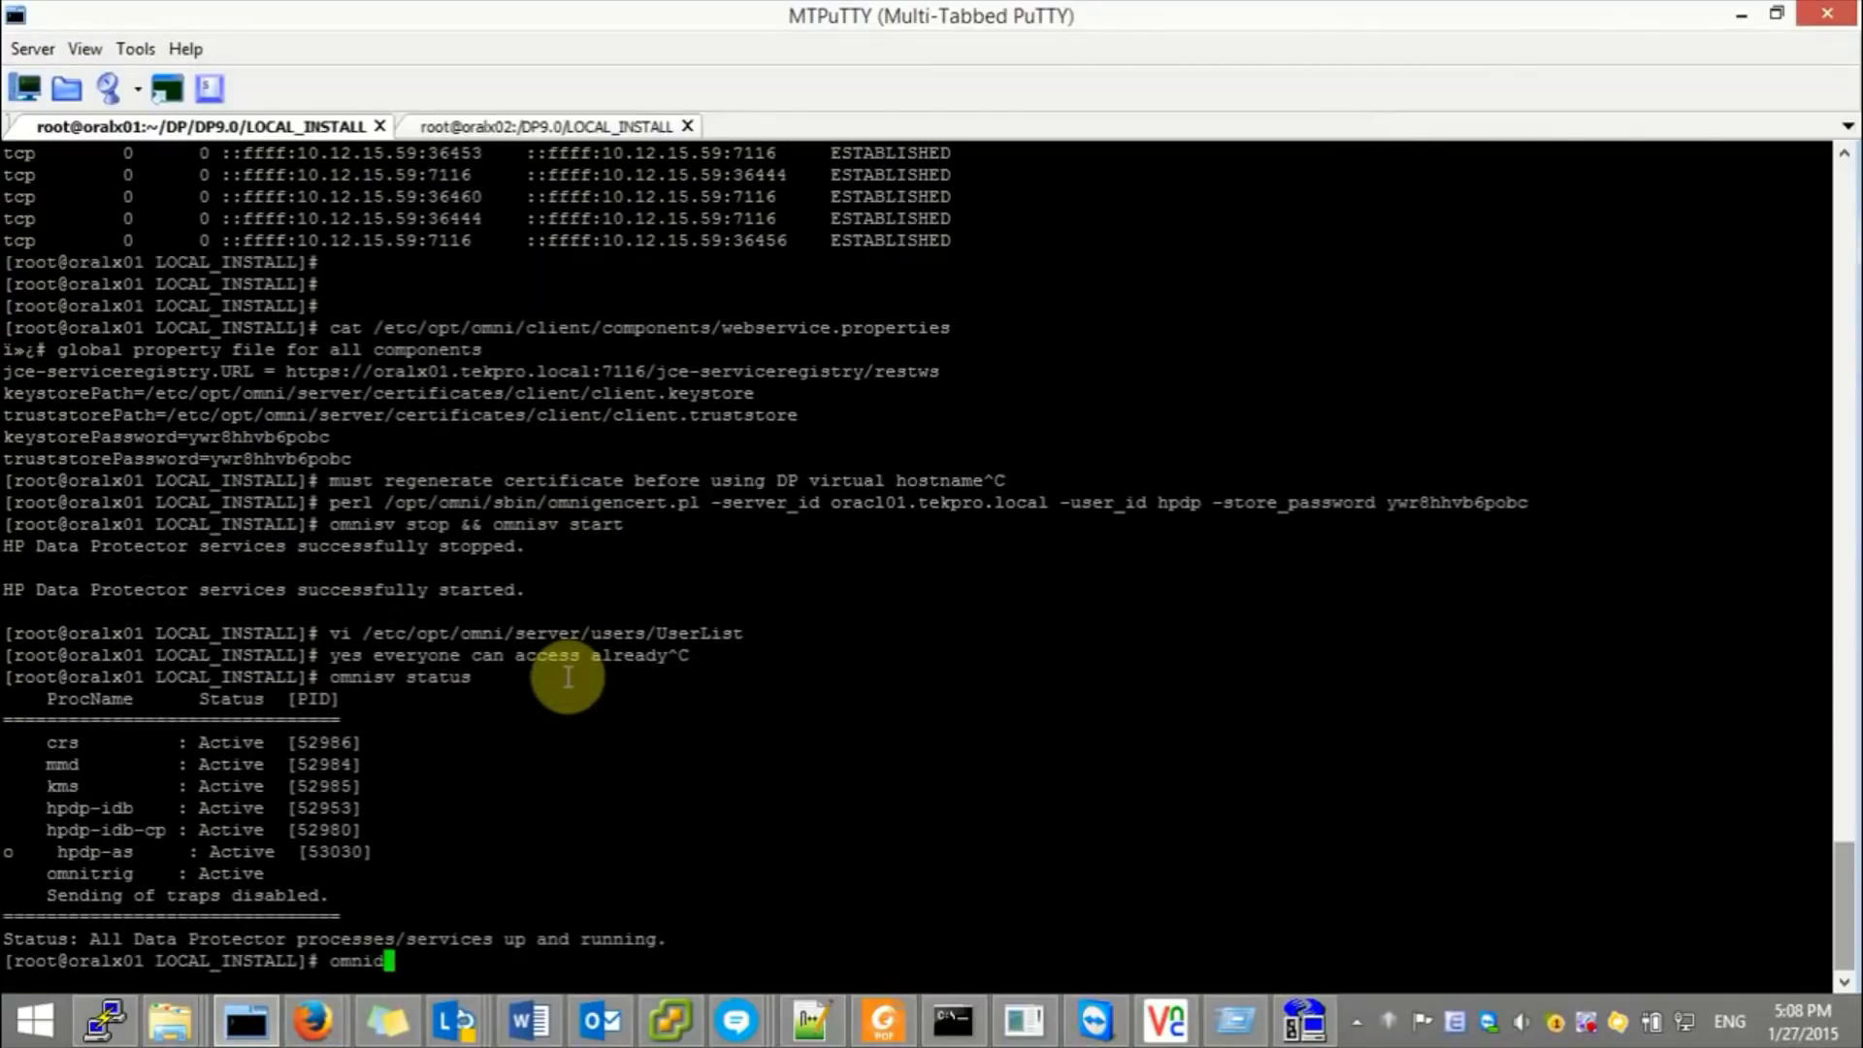
{"action": "type", "text": "b -session"}
{"action": "key", "text": "Return"}
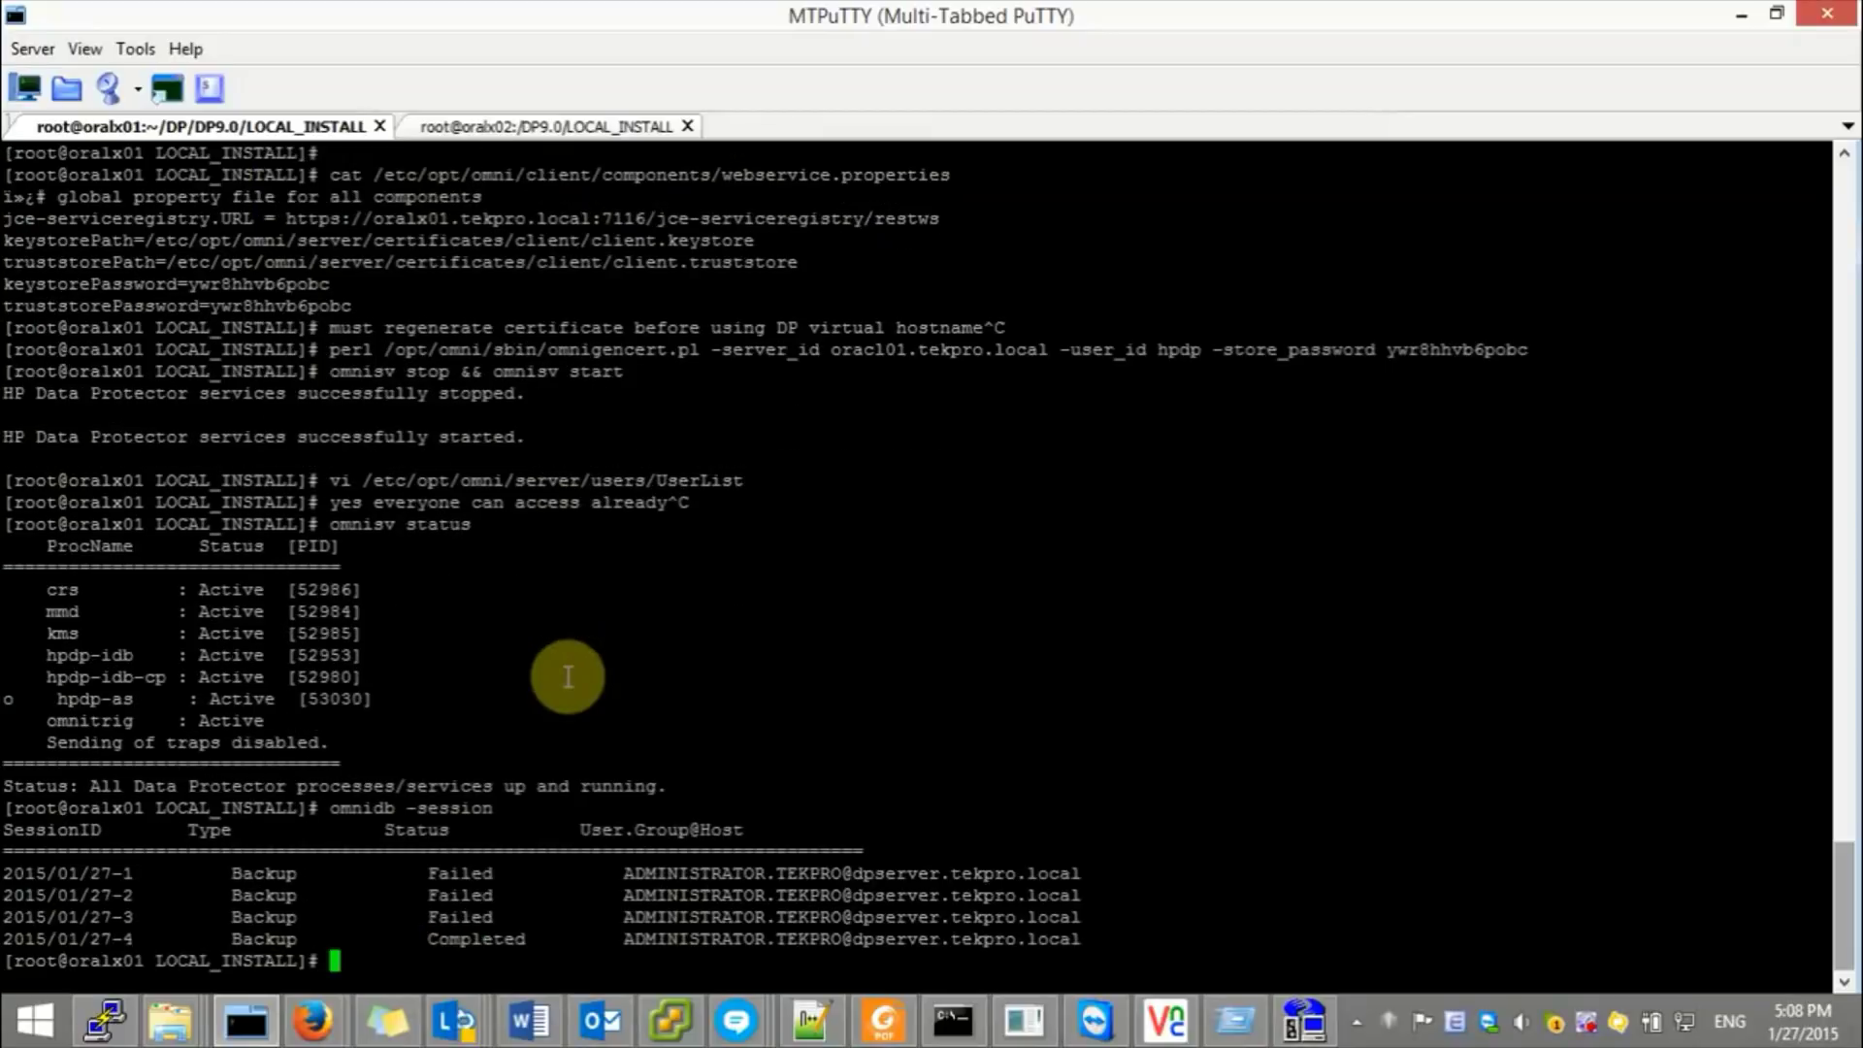
- Return to Data Protector Manager and write the remark "quite slow to access.. from my LAP 9.0 GUI...wait" in the Windows Run dialog
{"action": "left_click", "coordinate": [1303, 1019]}
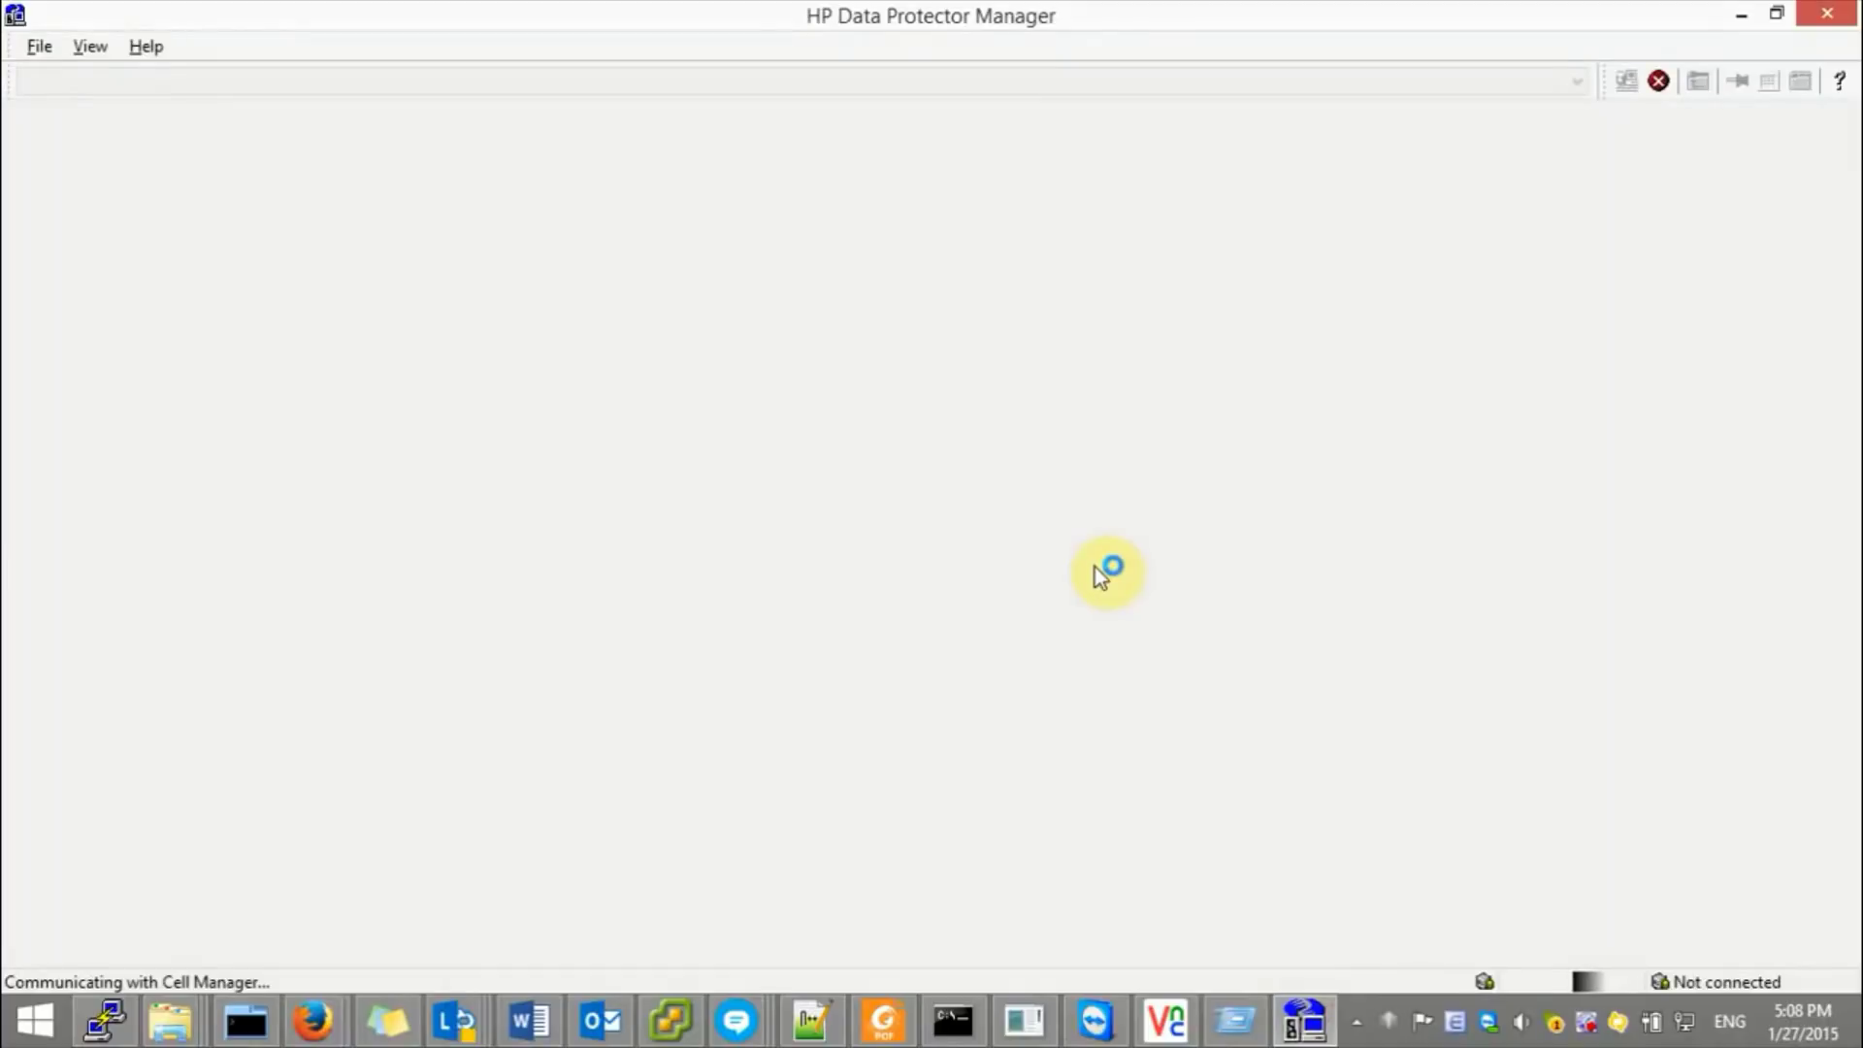
{"action": "key", "text": "super+r"}
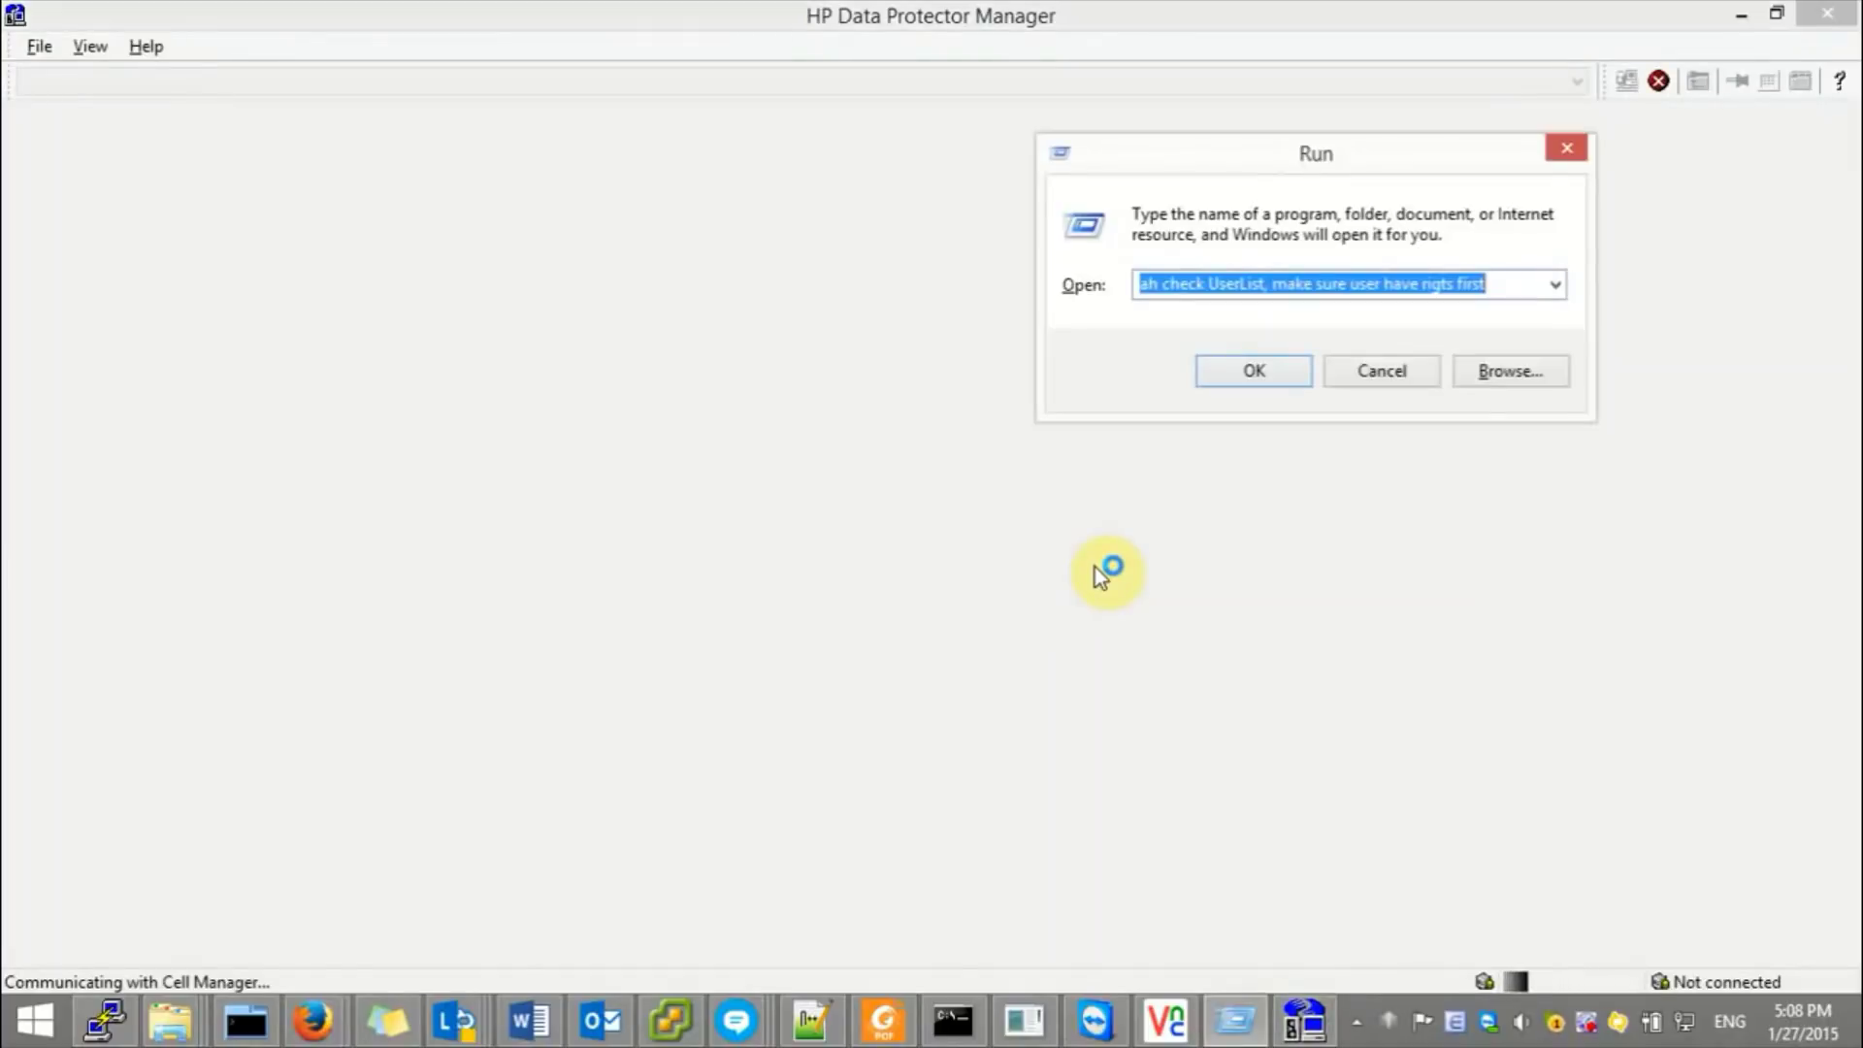
{"action": "type", "text": "quite slow t"}
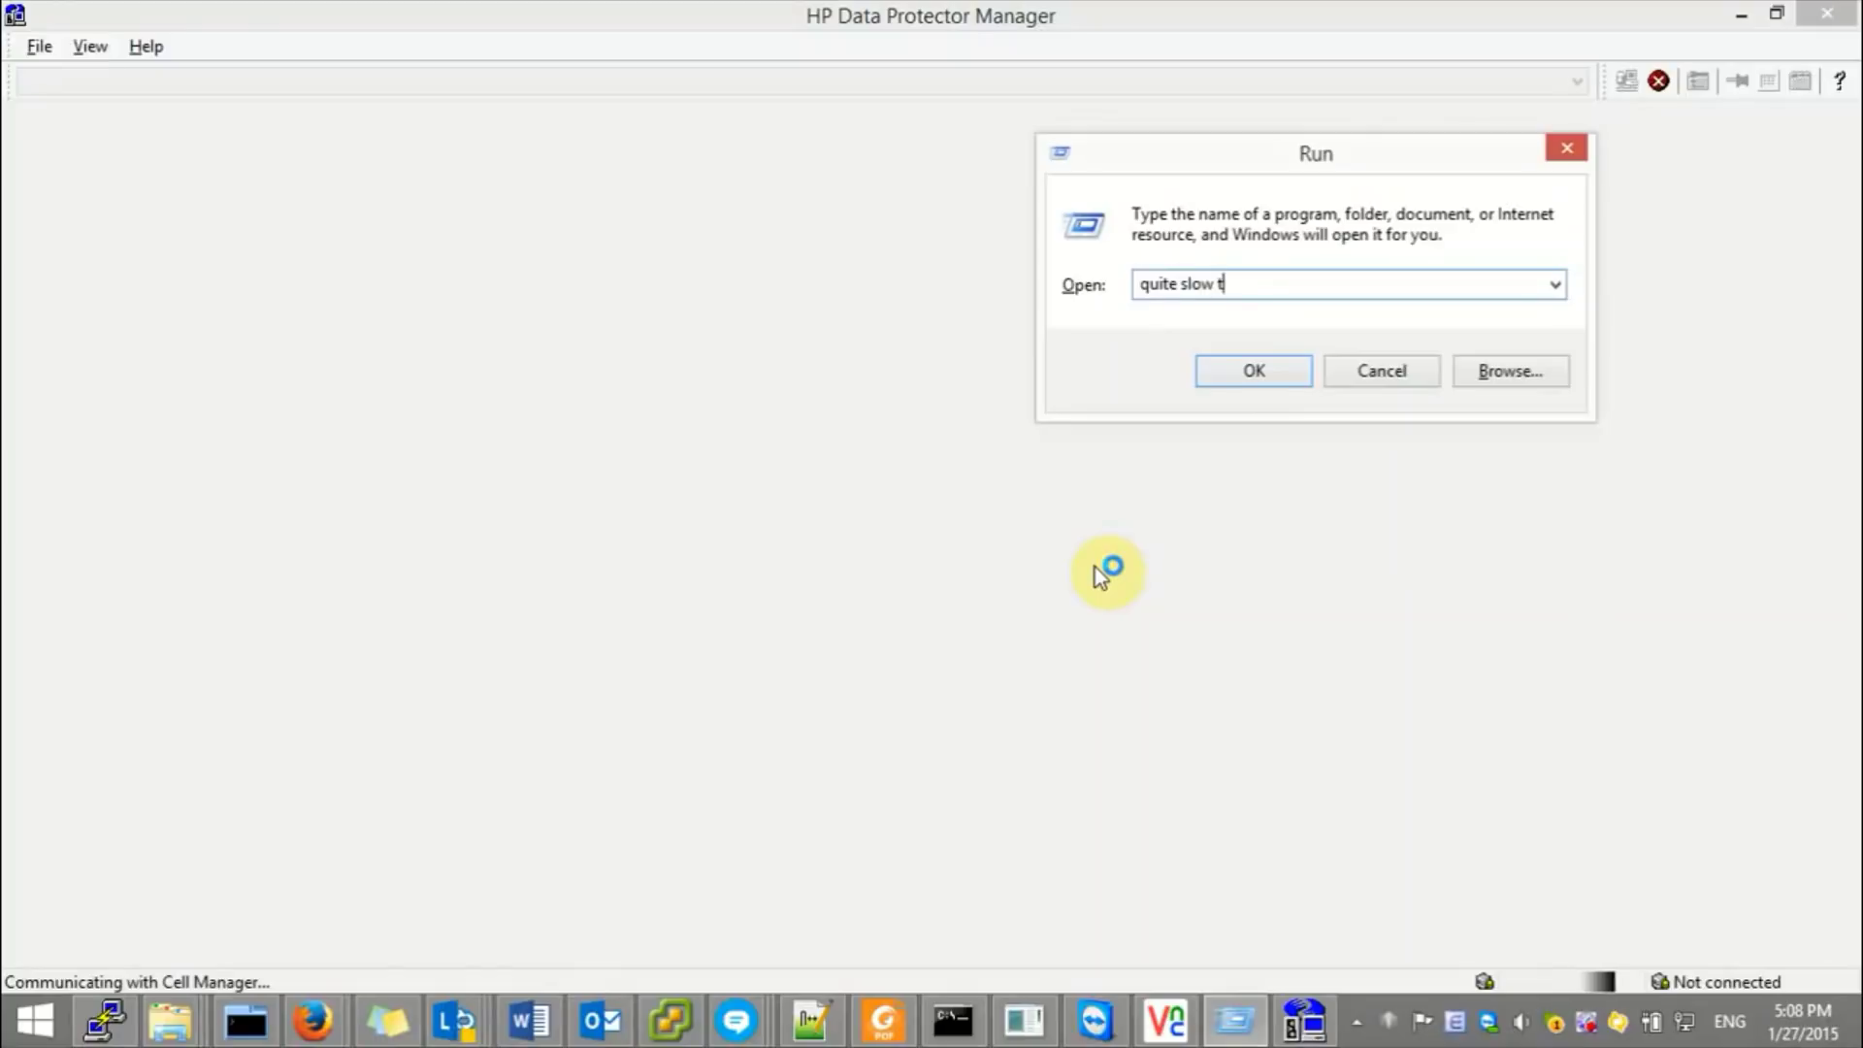
{"action": "type", "text": "o access.."}
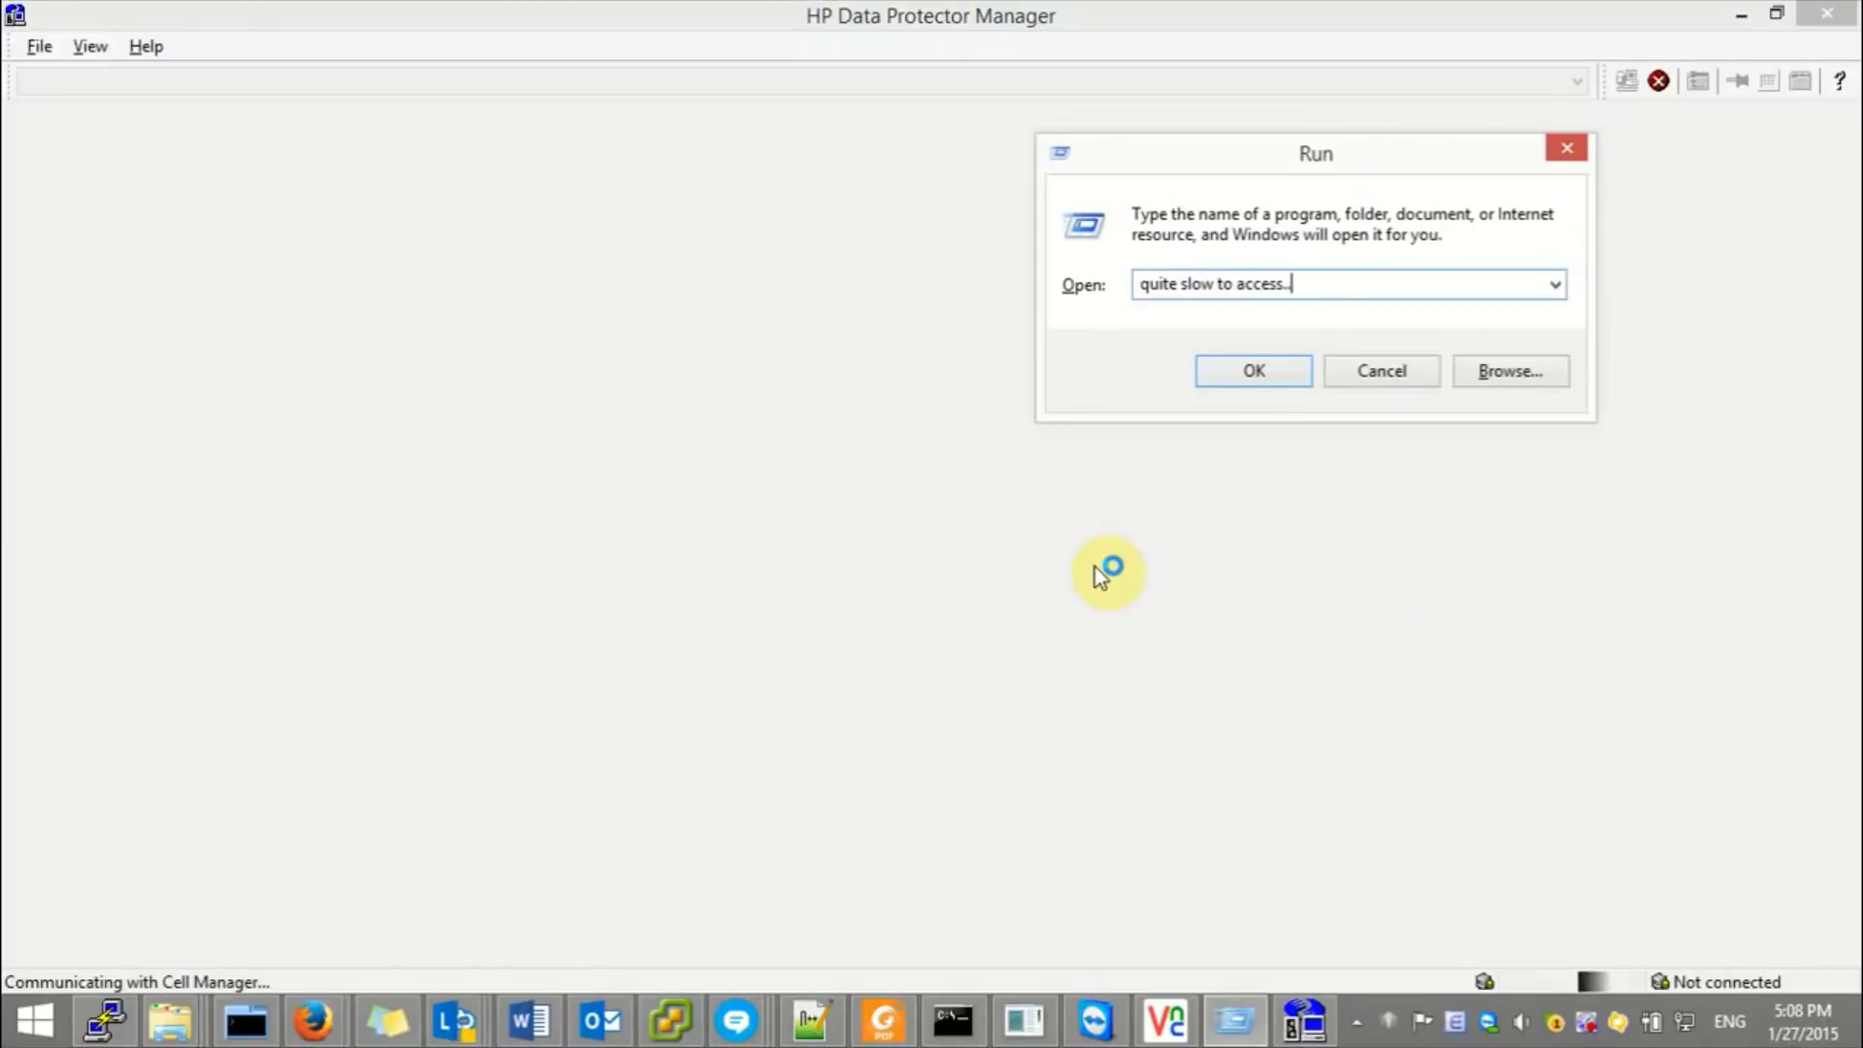
{"action": "type", "text": " from my LA"}
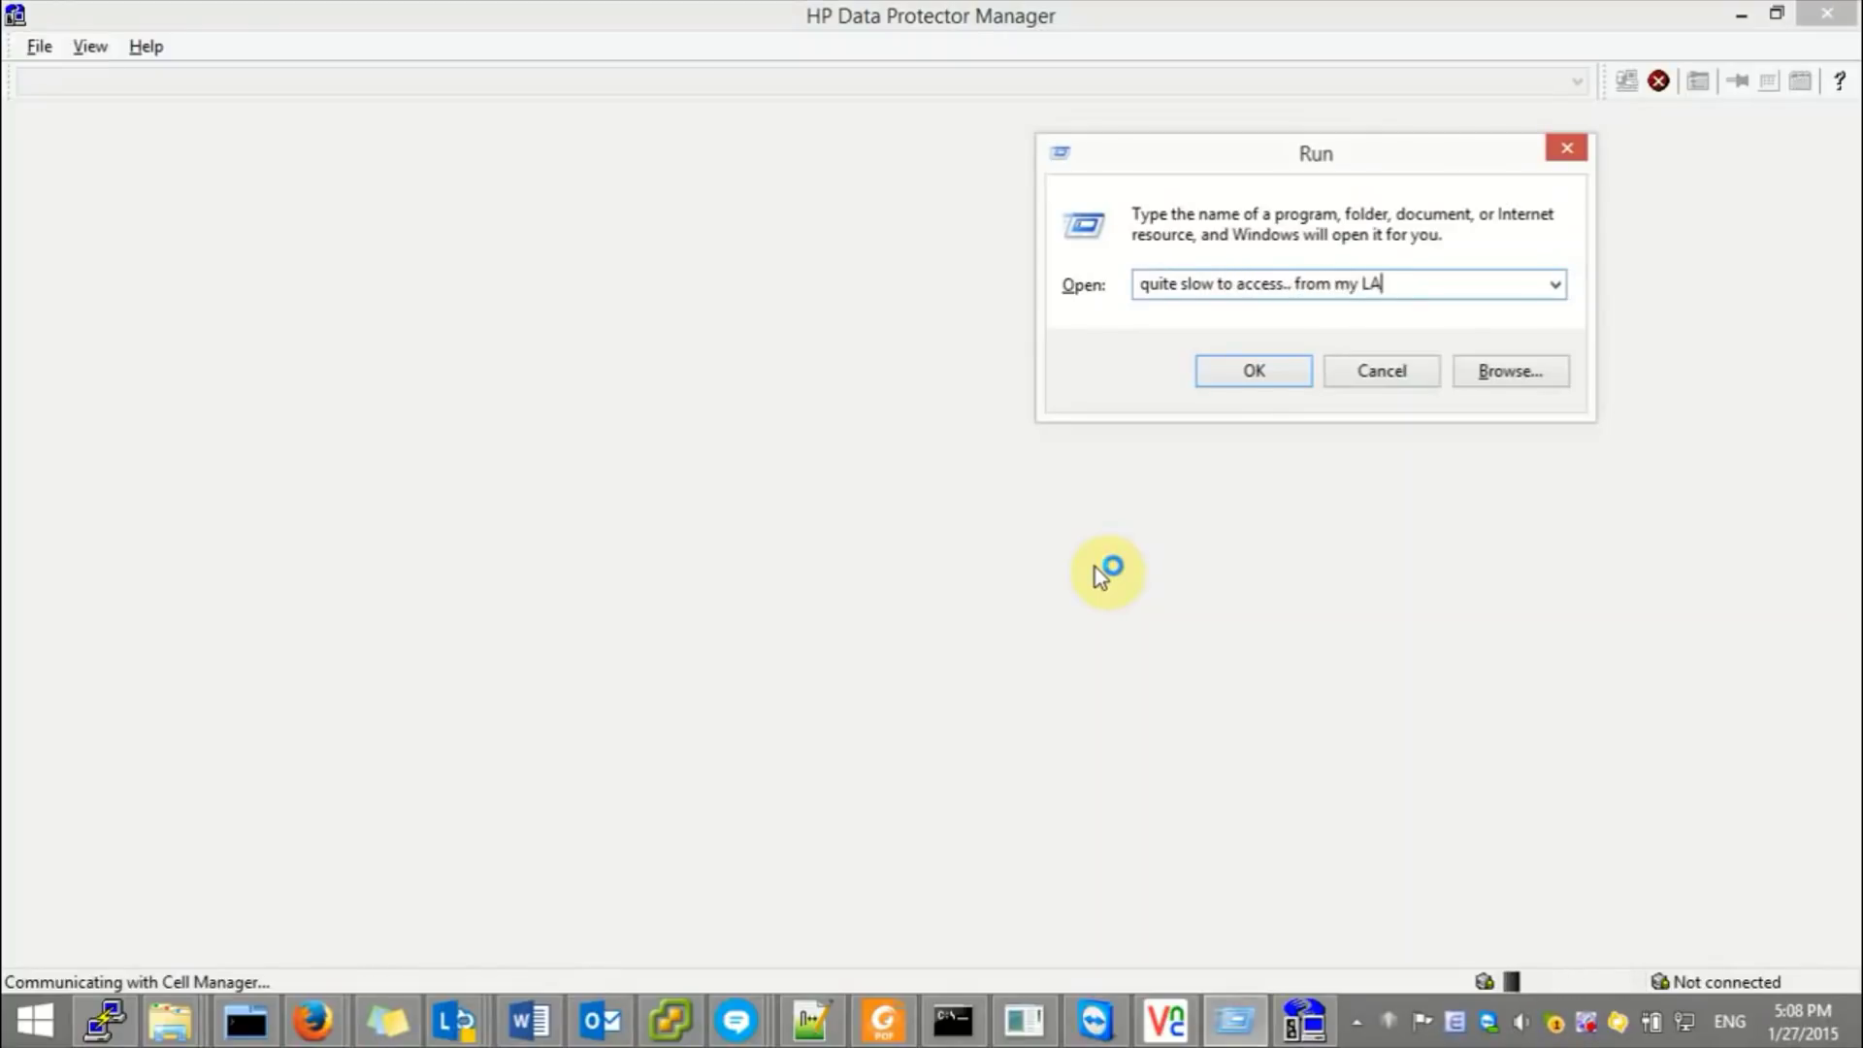
{"action": "type", "text": "P 9.0 GUI...wait"}
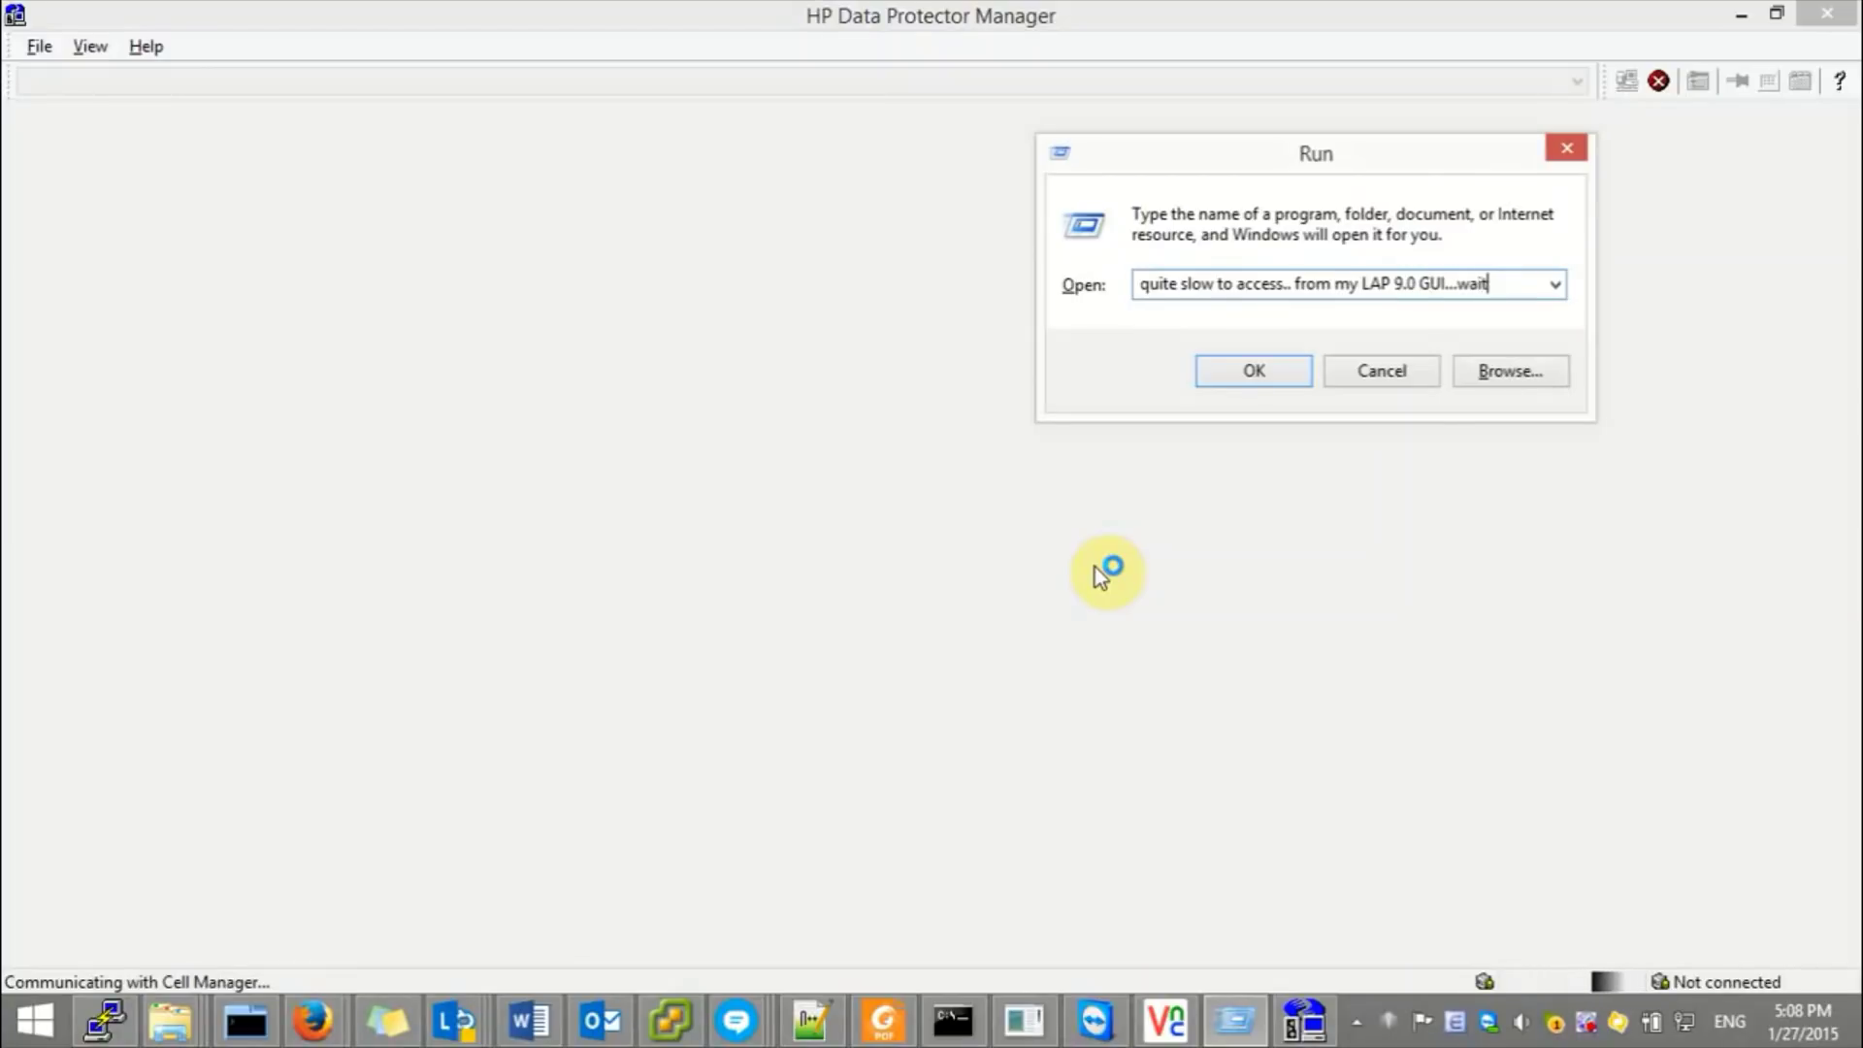